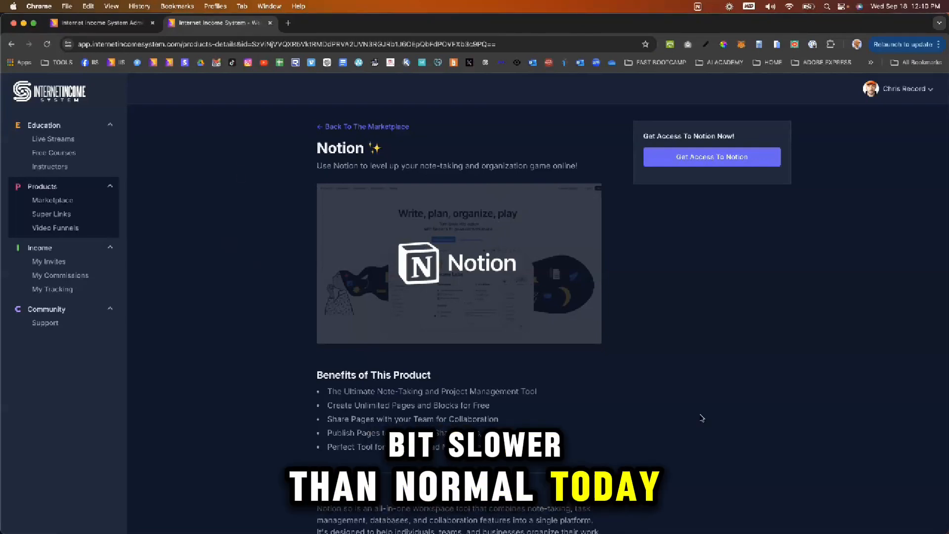
- Switch to the WORKSHOP WEDNESDAY page in the Notion app and review the account's workspaces, keeping the free-plan personal workspace selected
mouse_move(896, 518)
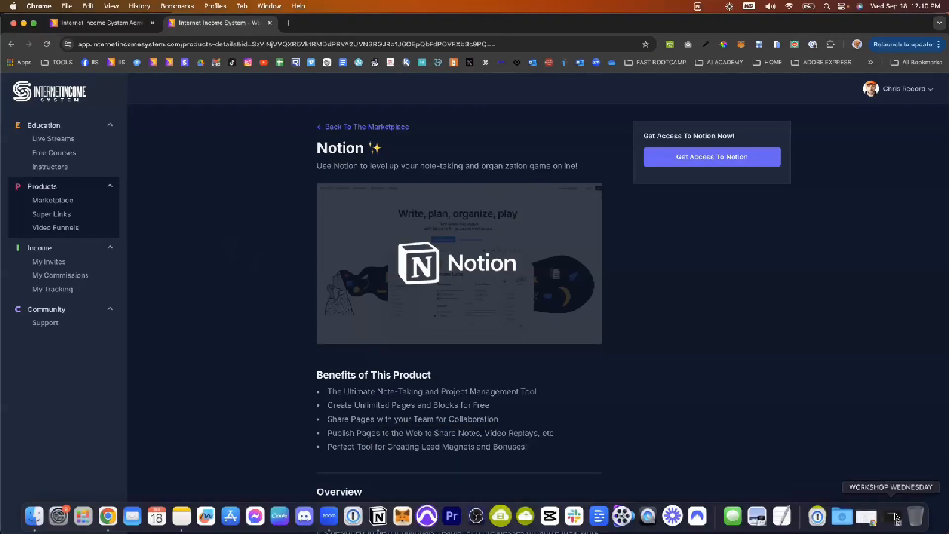
left_click(896, 518)
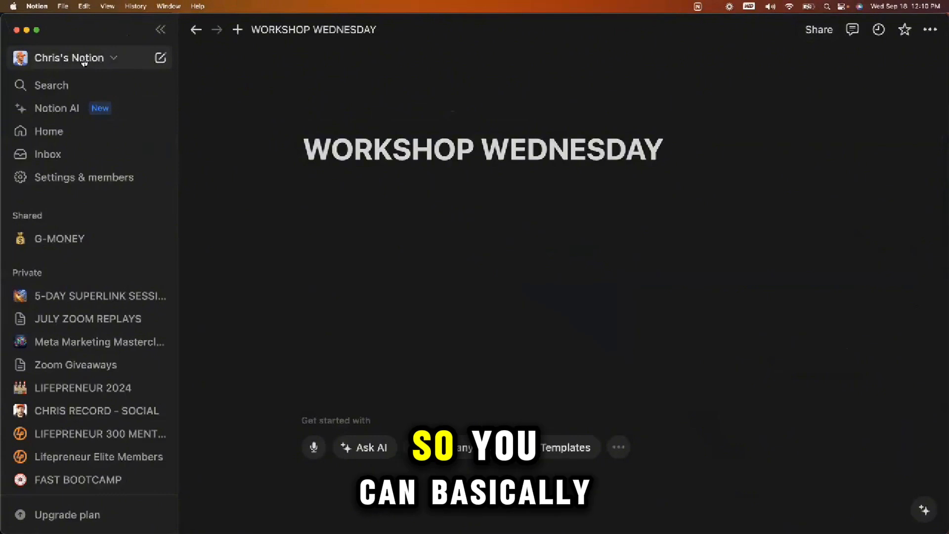
left_click(117, 59)
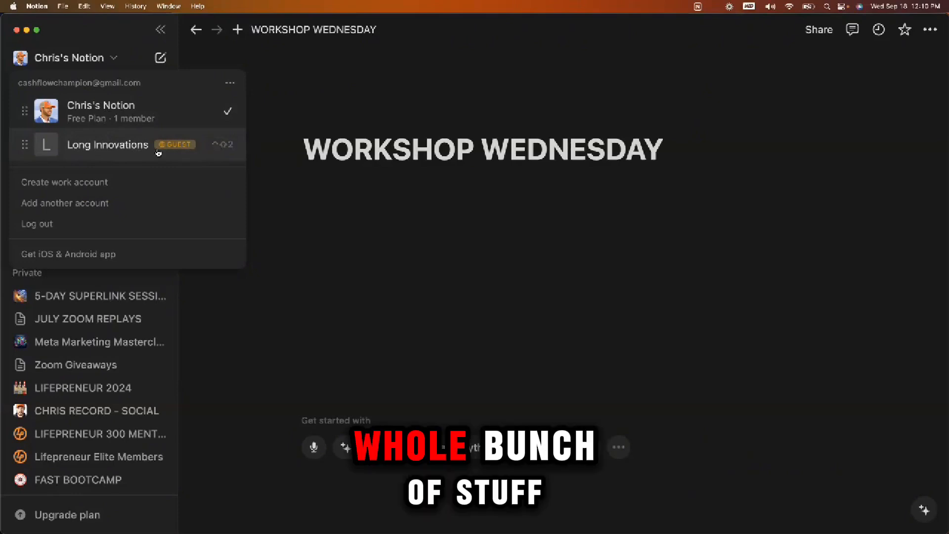
left_click(107, 112)
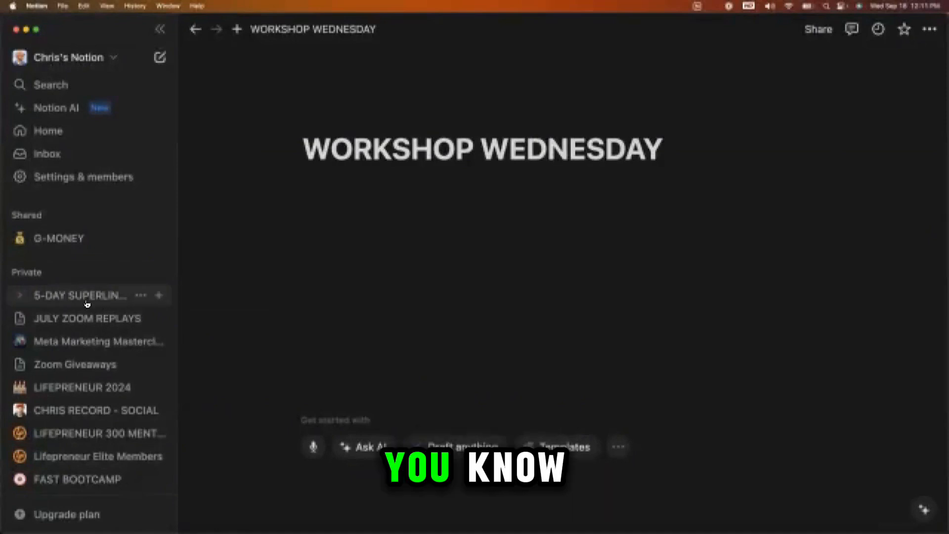
- Open the Meta Marketing Masterclass page and look through its replay links, module sections and closing image
left_click(97, 343)
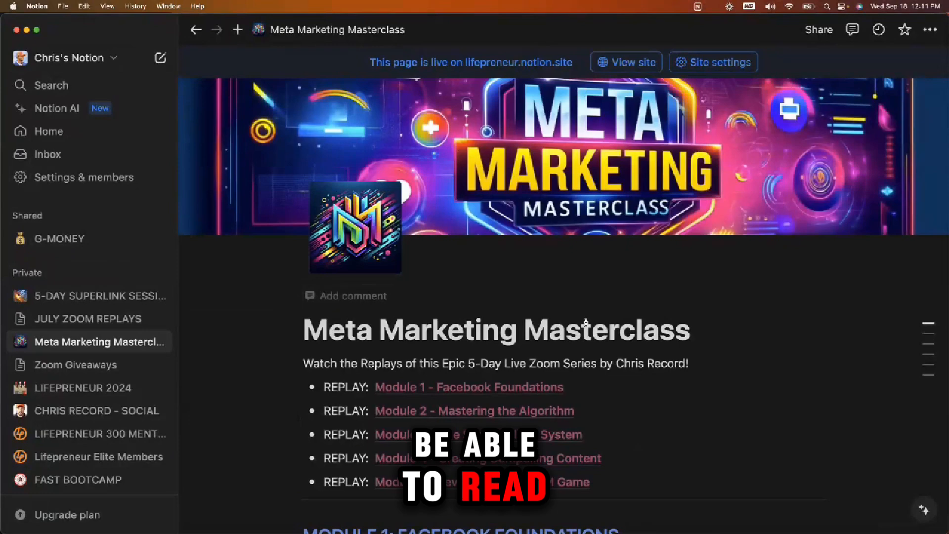
scroll(586, 321, "down", 5)
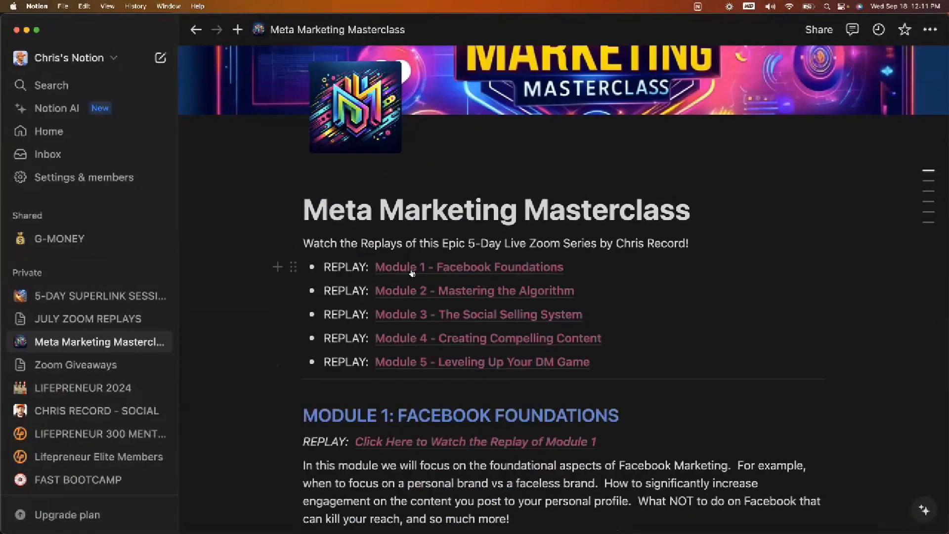
mouse_move(466, 268)
scroll(711, 288, "down", 12)
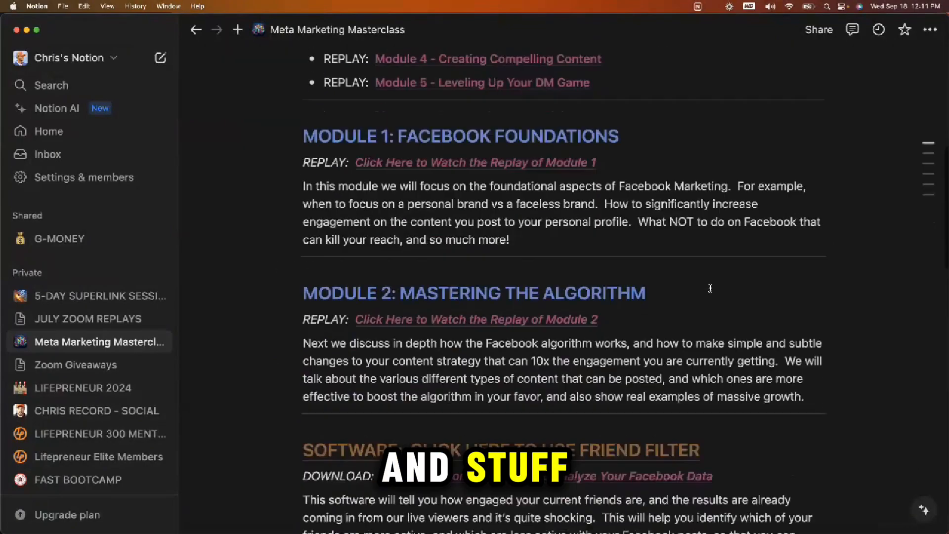
scroll(711, 288, "down", 20)
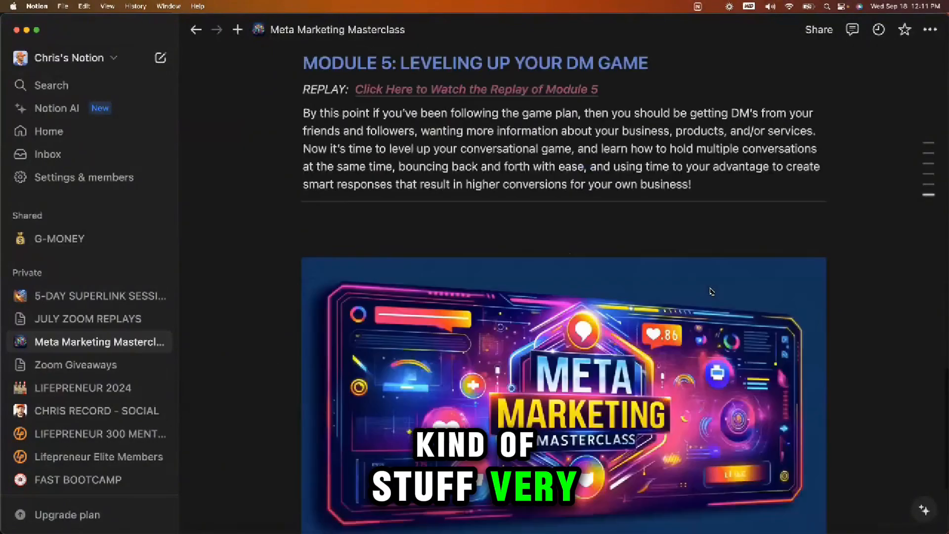
scroll(710, 292, "up", 20)
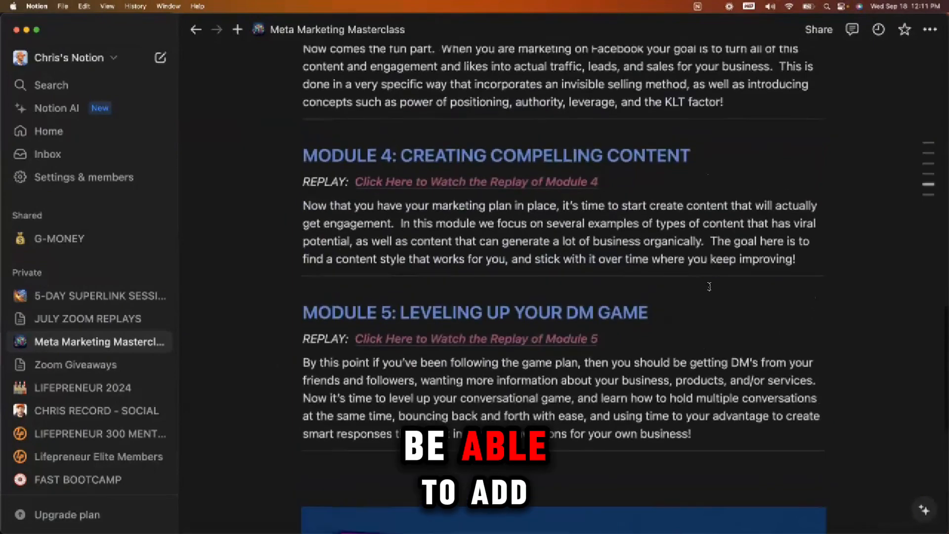
scroll(709, 287, "up", 15)
scroll(709, 287, "down", 17)
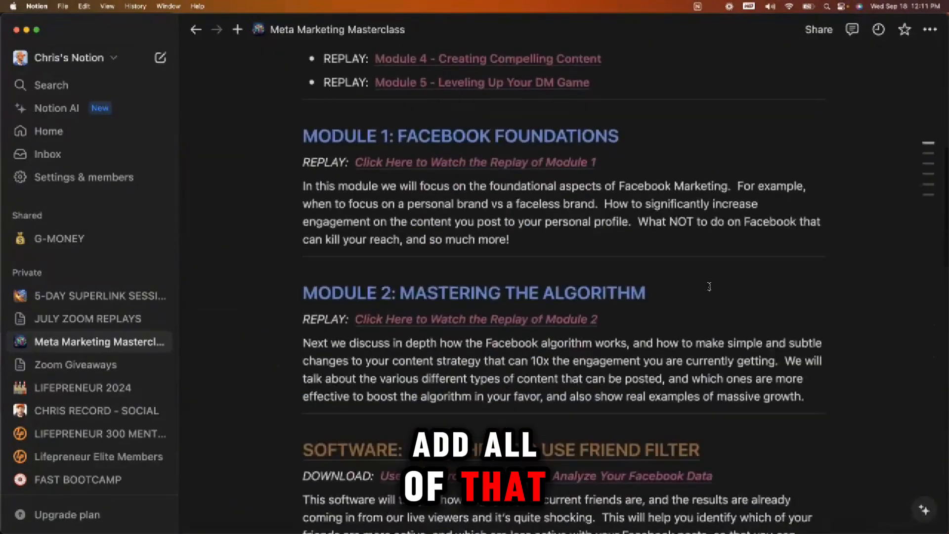
scroll(707, 285, "up", 10)
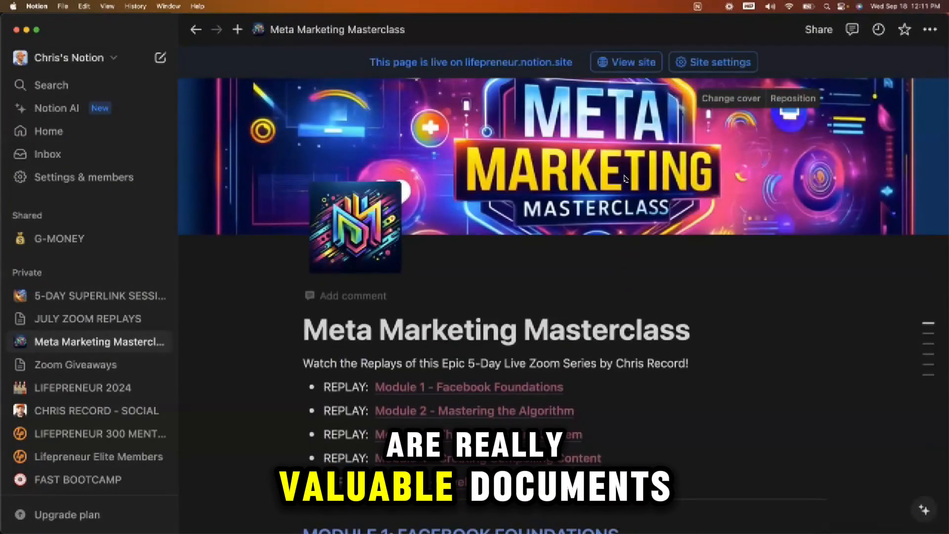
- View the published site of the Meta Marketing Masterclass page in the browser and select its web address
left_click(631, 63)
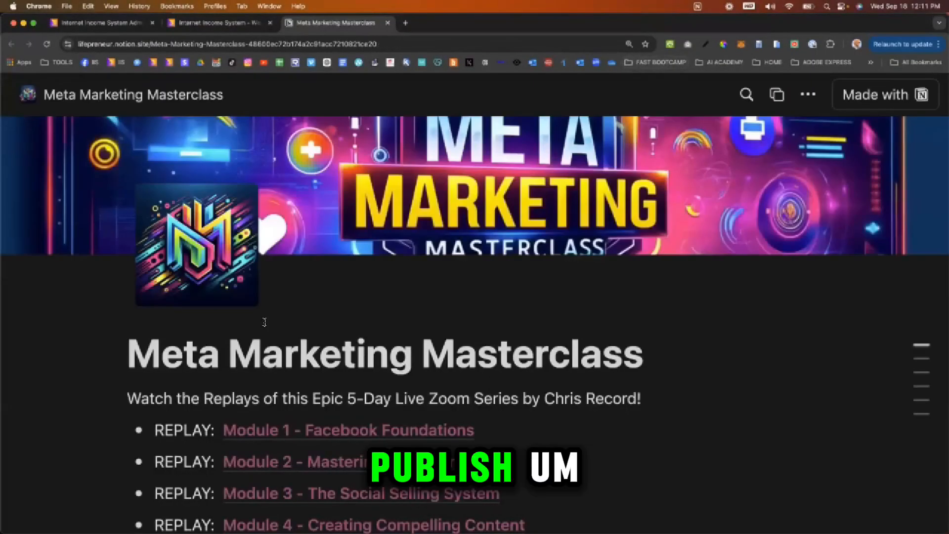
scroll(647, 400, "down", 10)
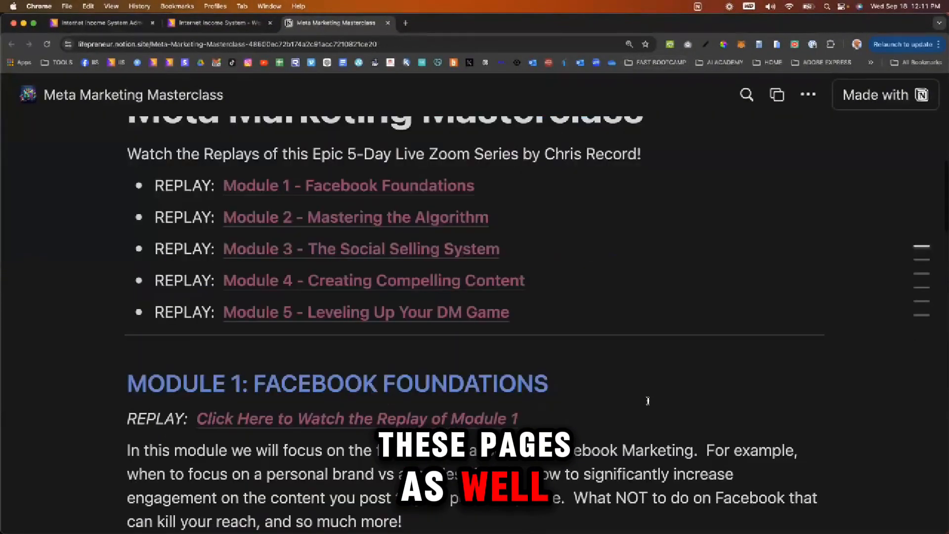
scroll(648, 400, "up", 10)
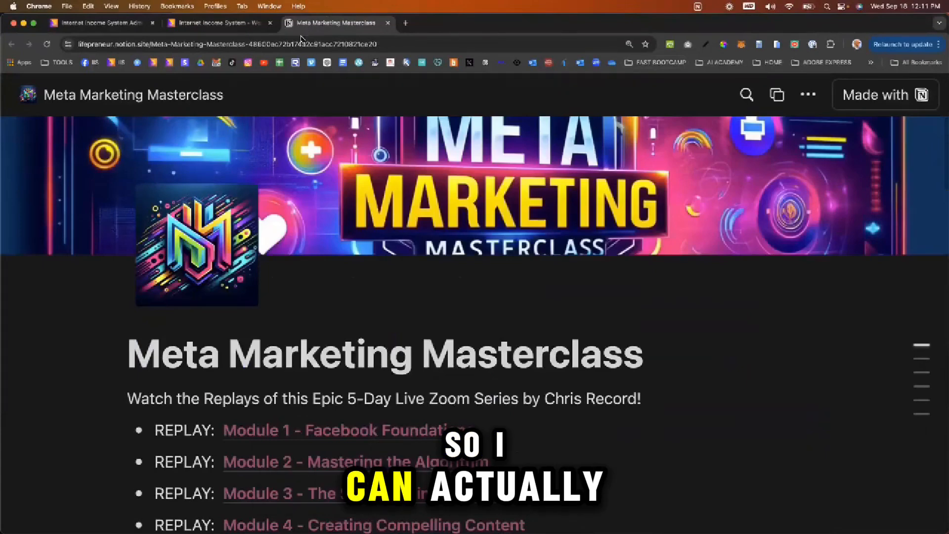
left_click(294, 44)
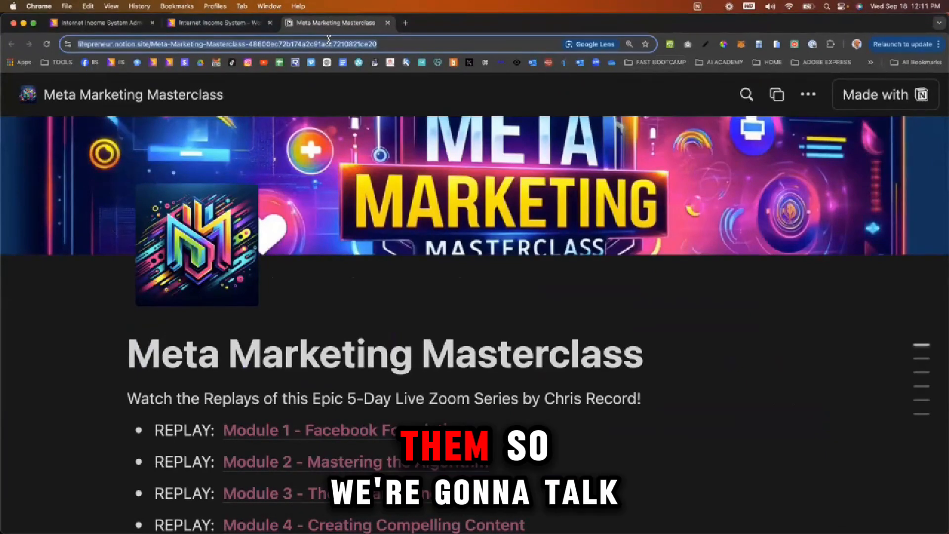
- Return to the WORKSHOP WEDNESDAY page in Notion, including a look at the Notion product page in Chrome
key("super+Tab")
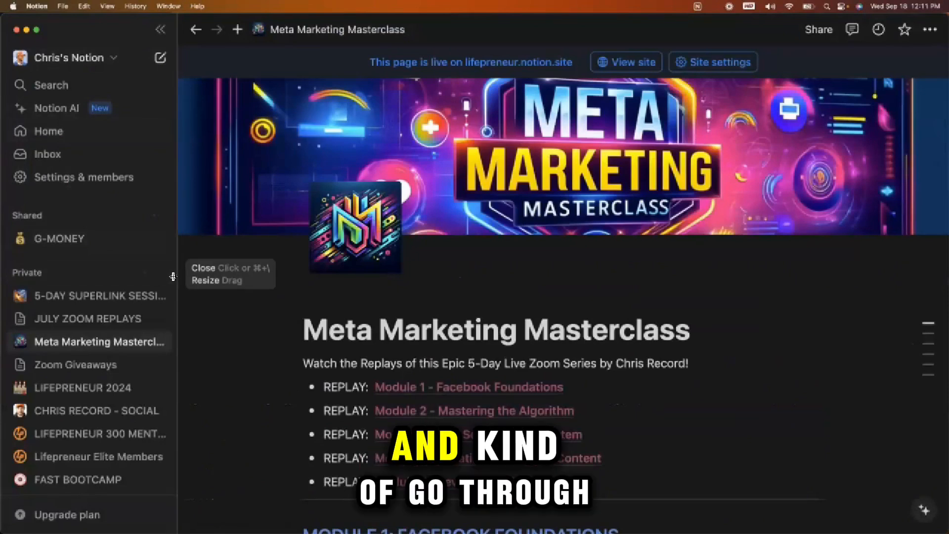
left_click(195, 31)
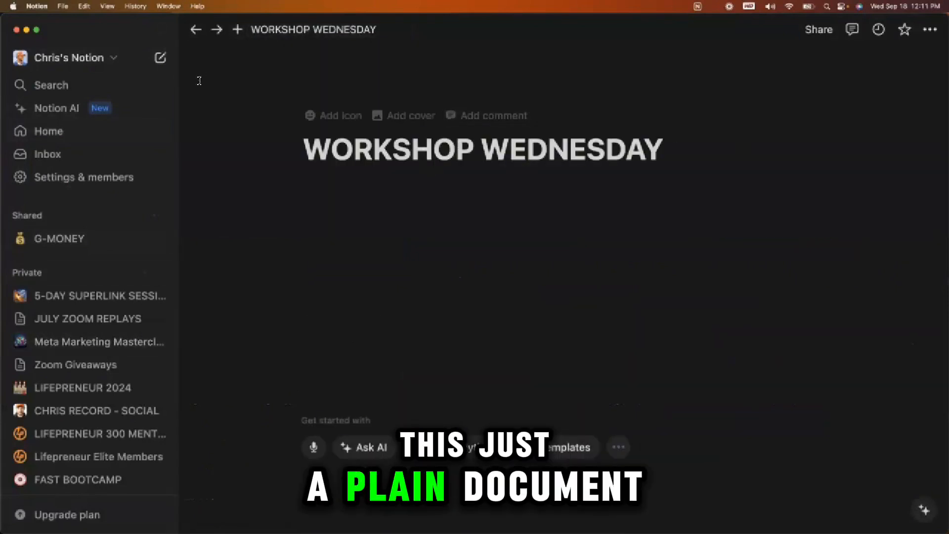
left_click(159, 58)
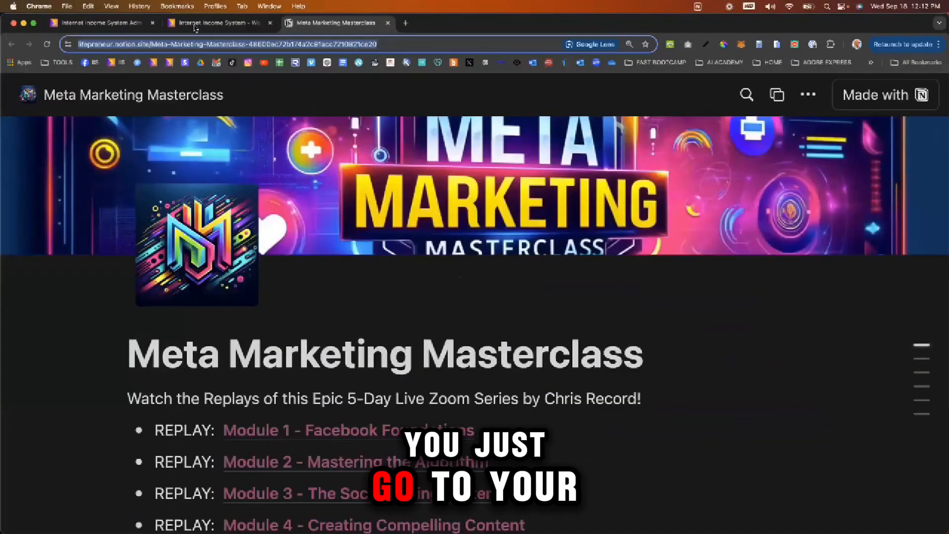
left_click(200, 27)
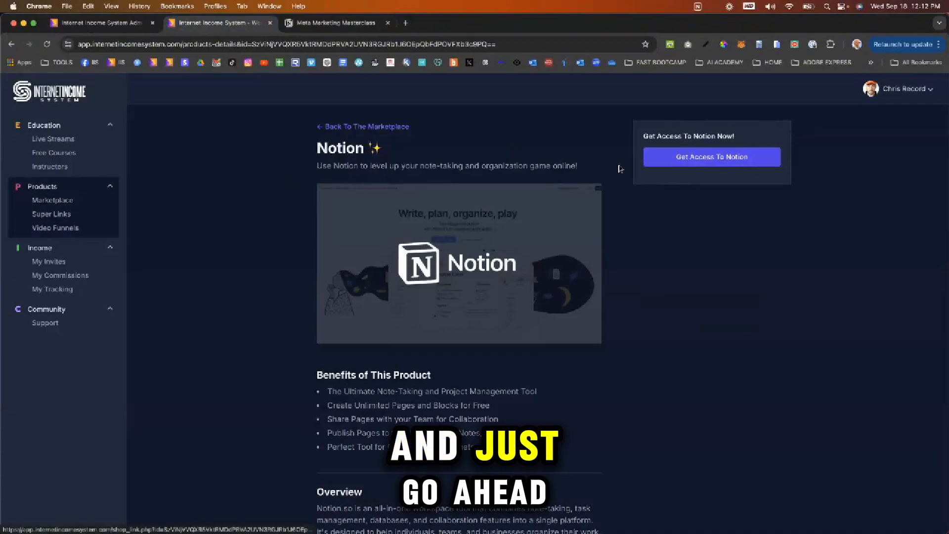
key("super+Tab")
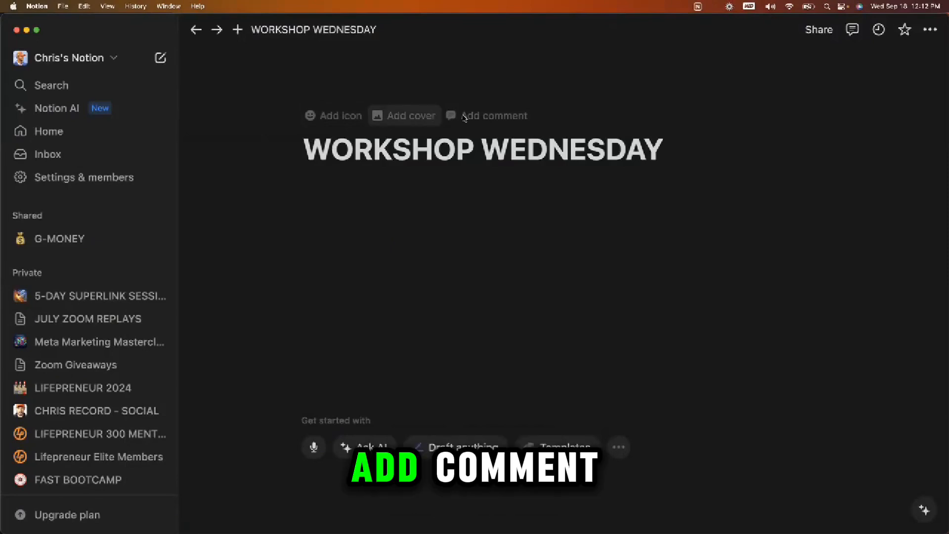
- Add a cover to the WORKSHOP WEDNESDAY page and try the solid red, yellow and blue gallery colours on it
left_click(408, 116)
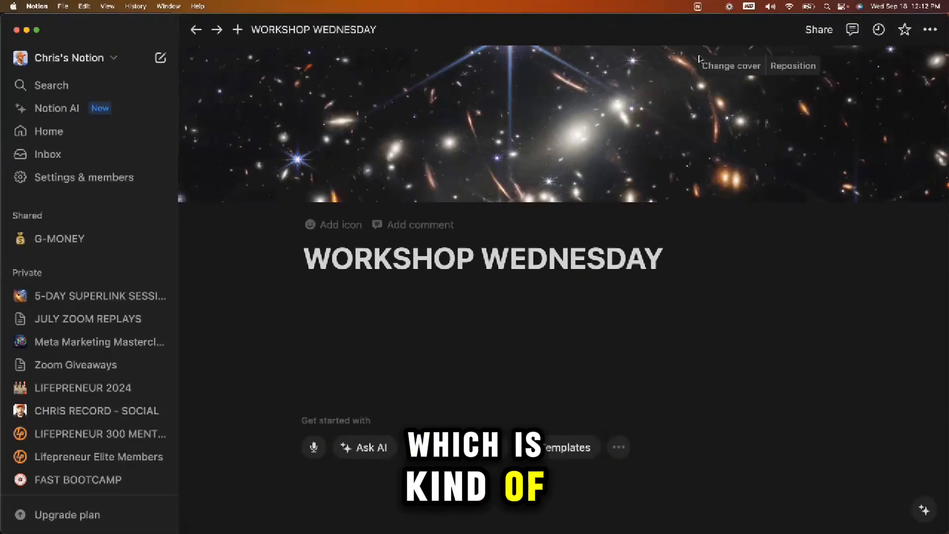
left_click(736, 65)
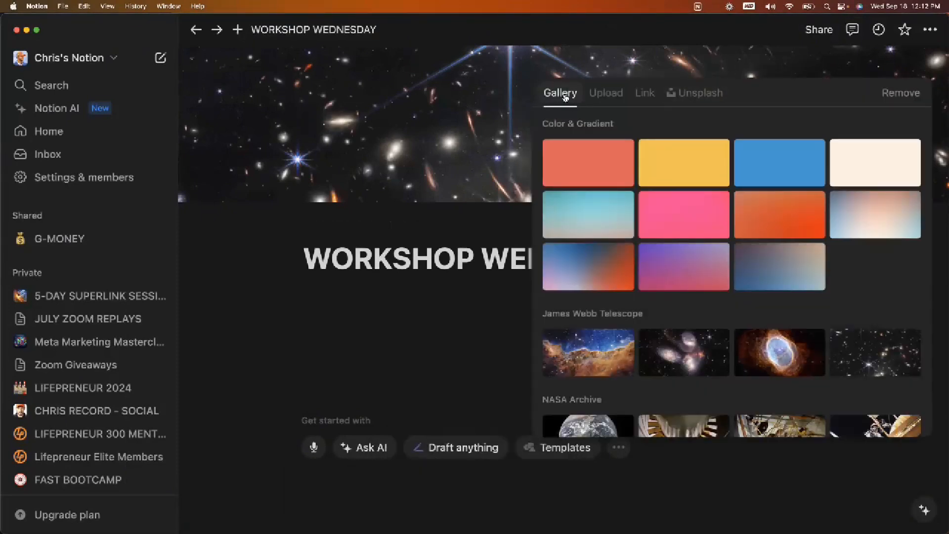
left_click(568, 176)
left_click(671, 168)
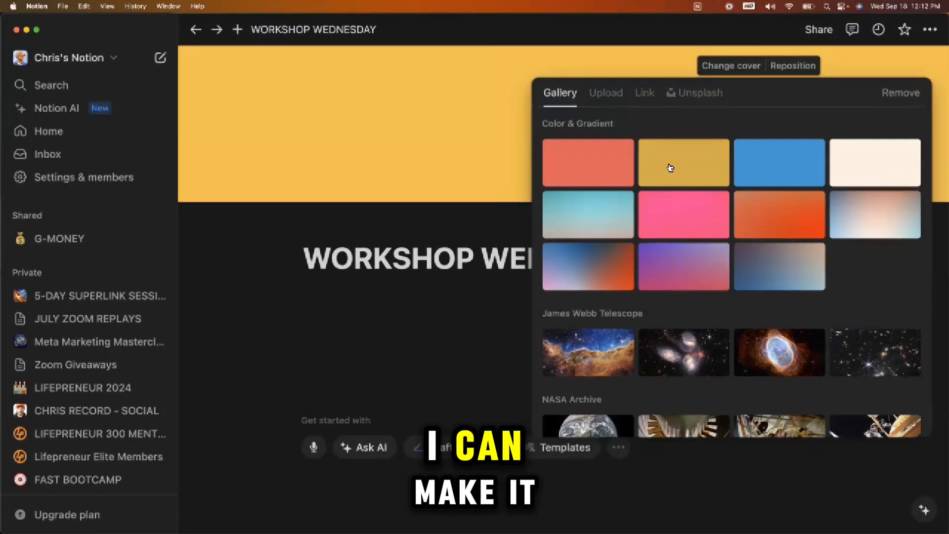
left_click(796, 159)
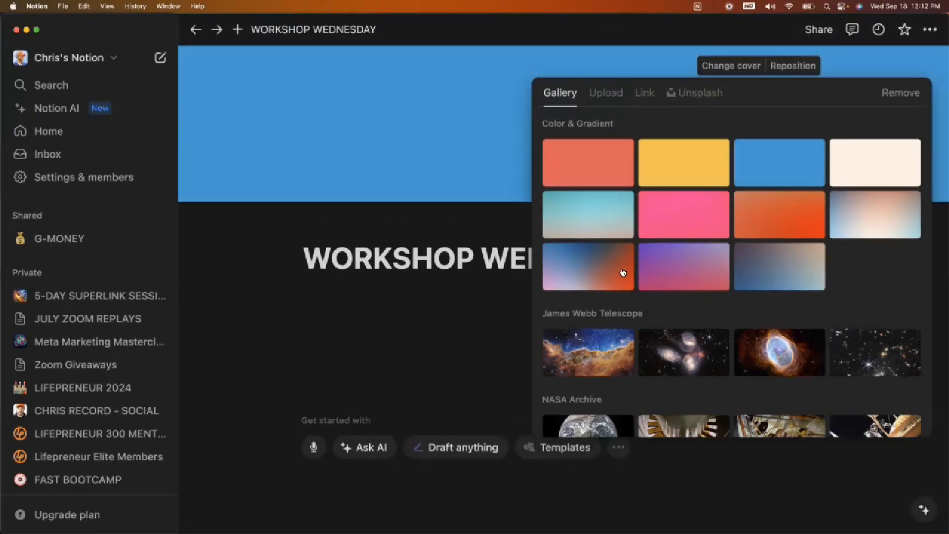
- Try the ring nebula cover from the James Webb Telescope gallery, and set the orange nebula with blue starry sky instead
scroll(632, 269, "down", 3)
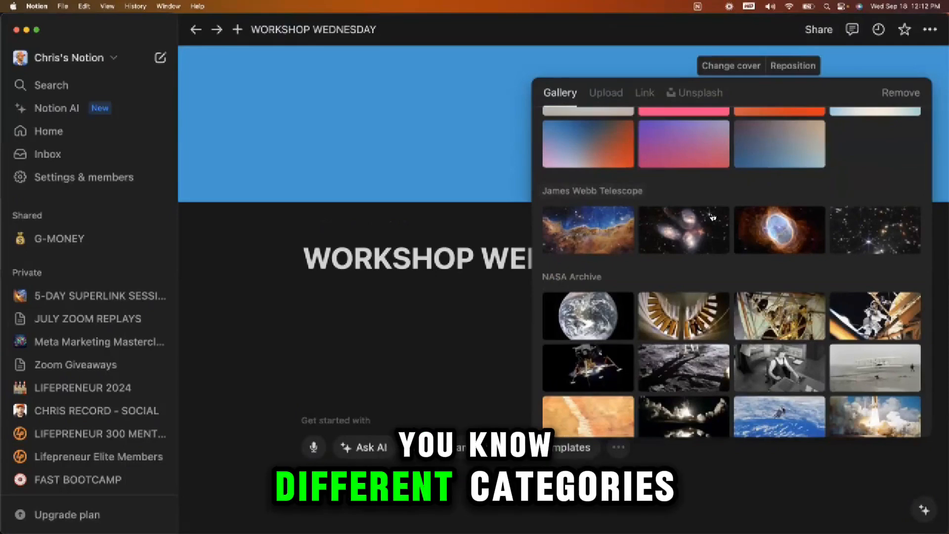
left_click(772, 235)
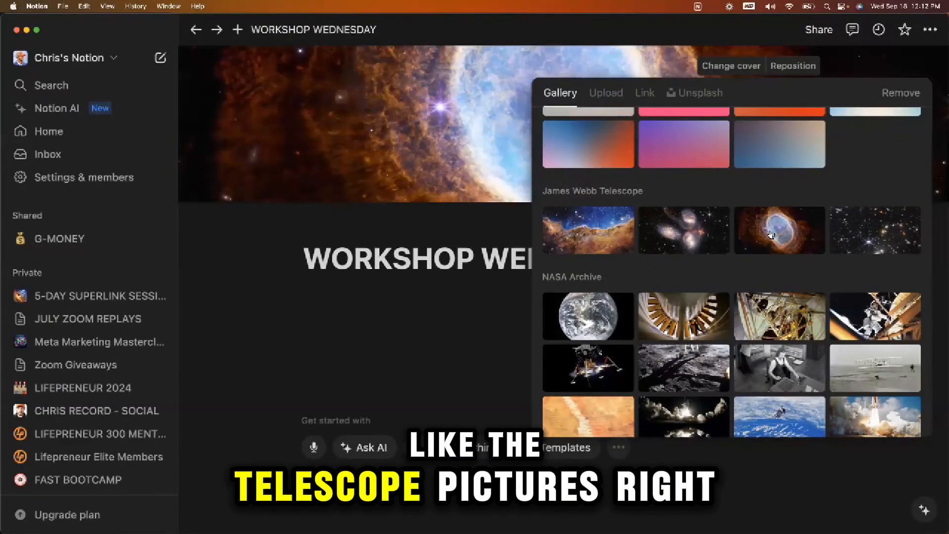
left_click(592, 227)
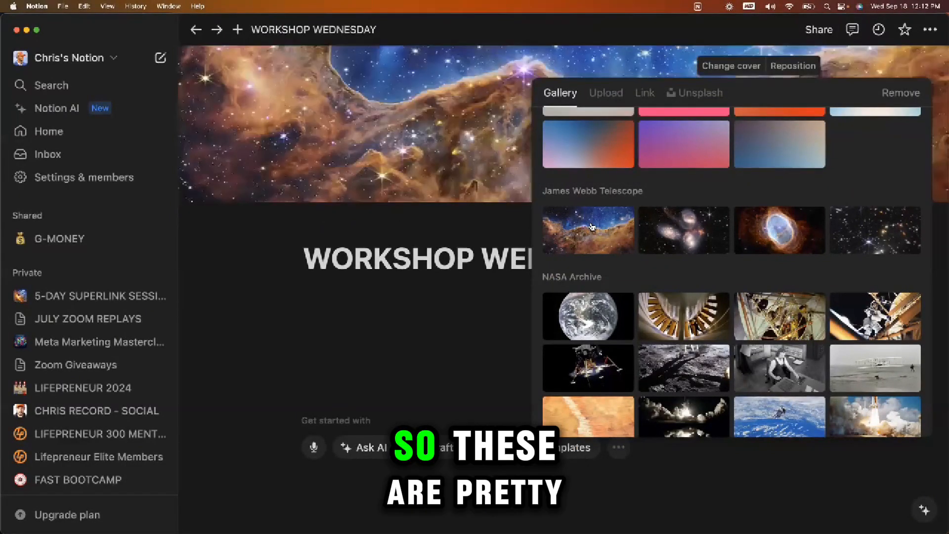
- Examine the remaining gallery categories and the Upload, Link and Unsplash sources available for the page cover
scroll(657, 297, "down", 5)
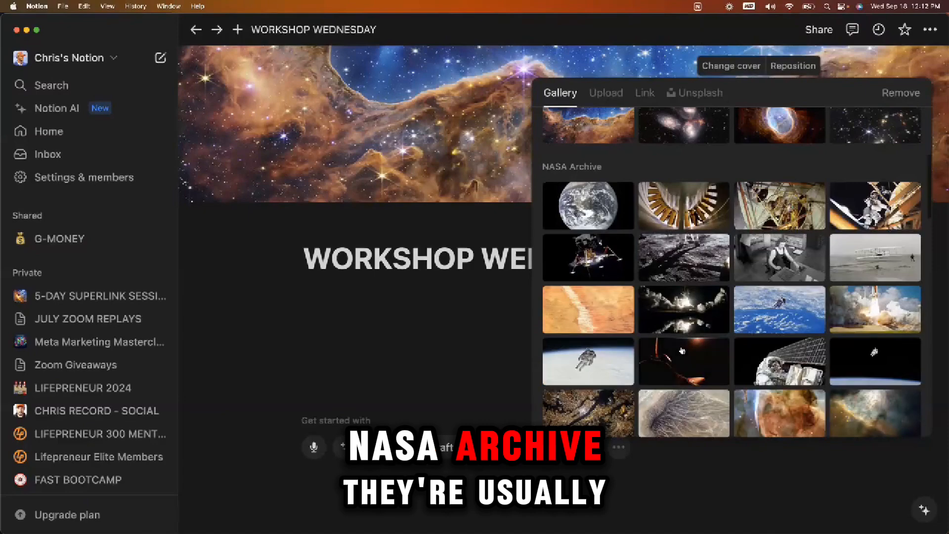
scroll(681, 349, "down", 6)
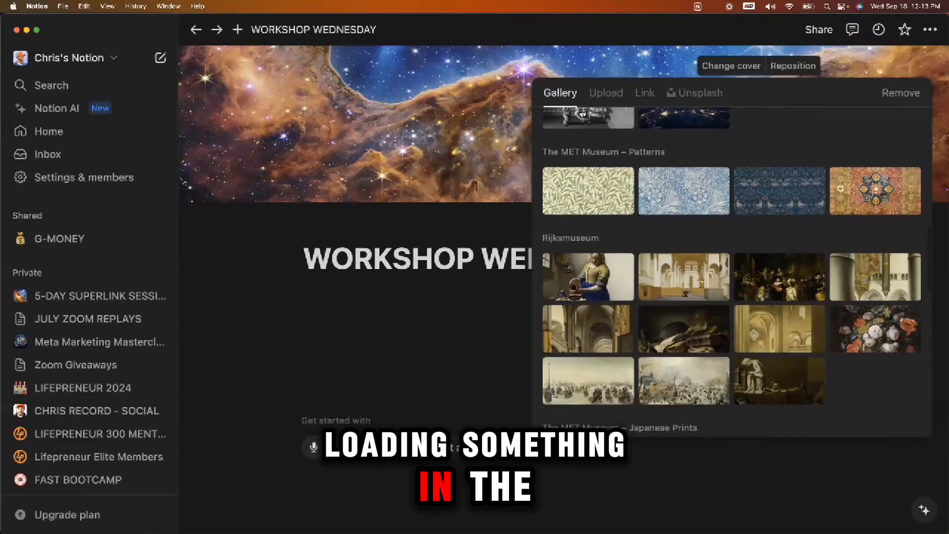
scroll(752, 250, "down", 6)
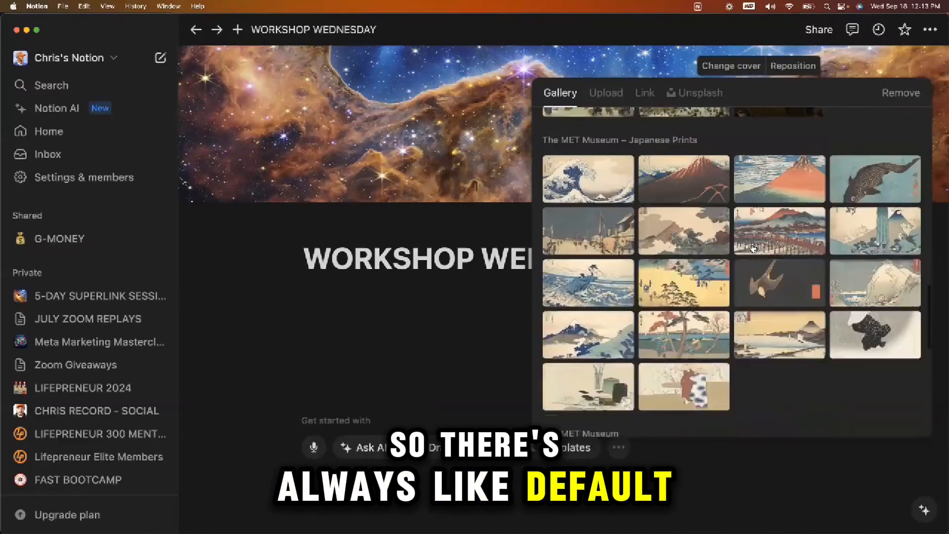
scroll(753, 249, "down", 8)
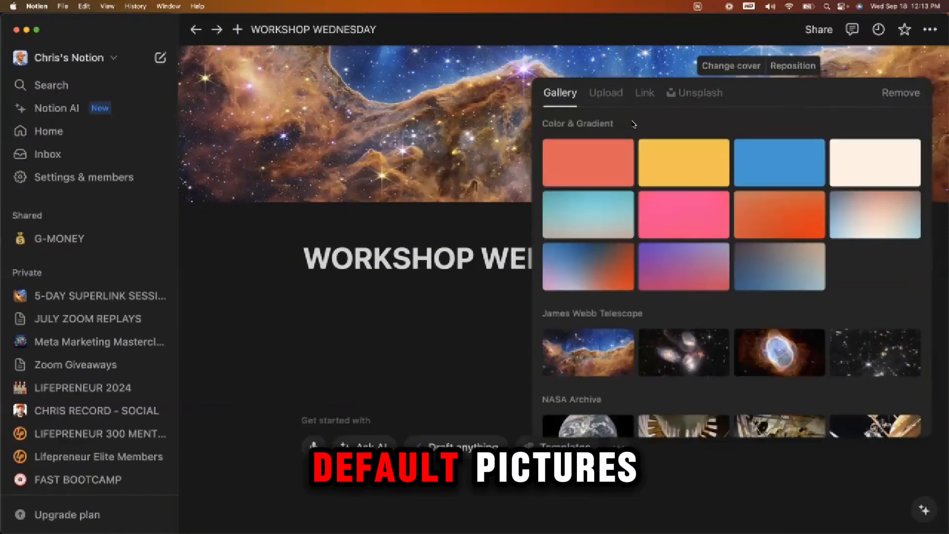
left_click(609, 95)
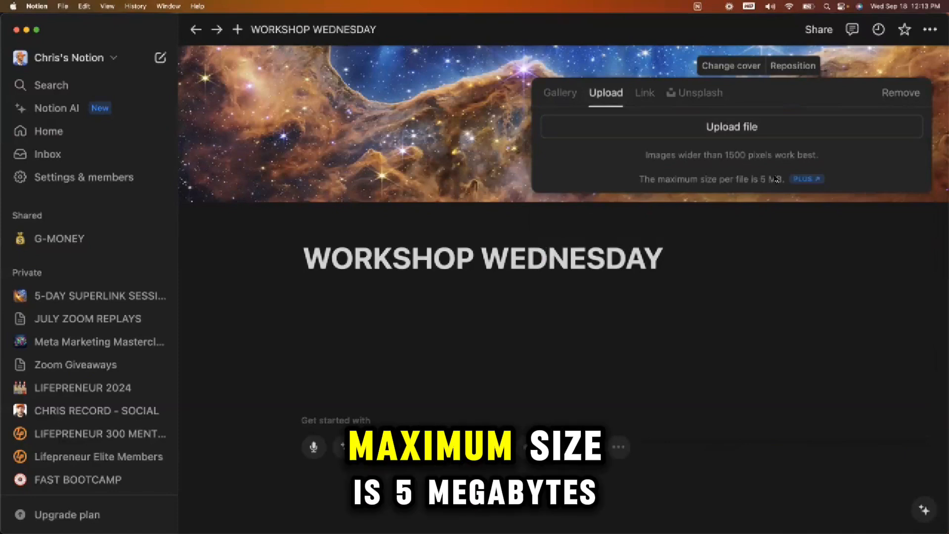
mouse_move(807, 183)
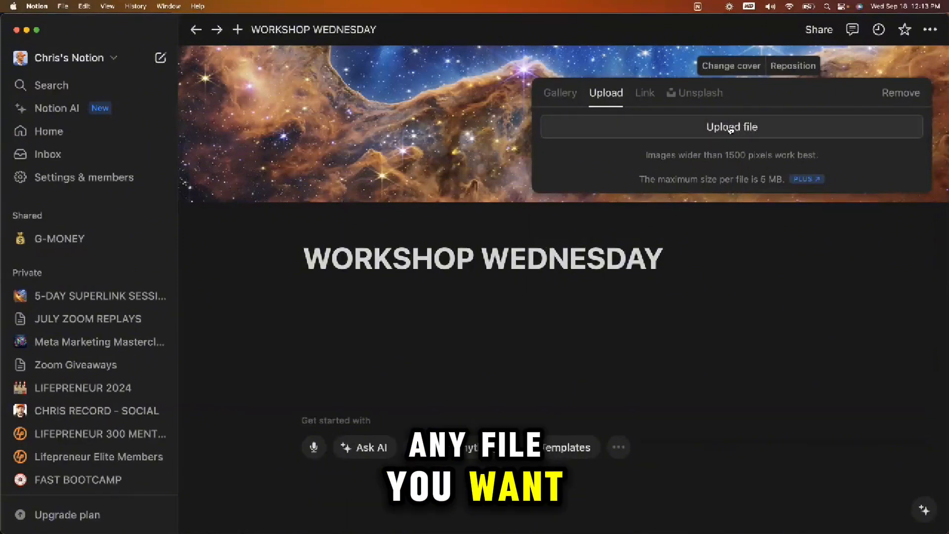
left_click(644, 93)
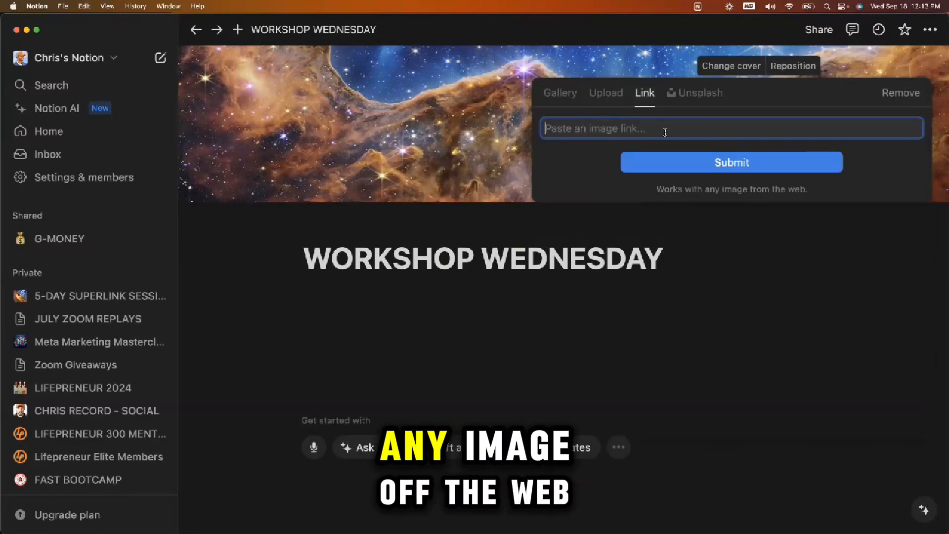
left_click(705, 94)
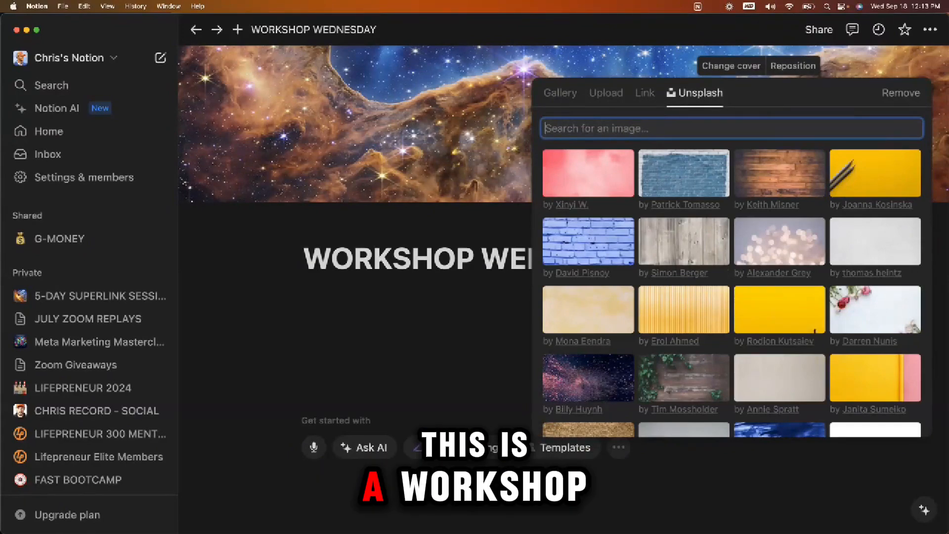
- Try the "Full Time Creator 101" photo from an Unsplash search for "workshop" as the cover, repositioned to show more of its upper part
type("workshop")
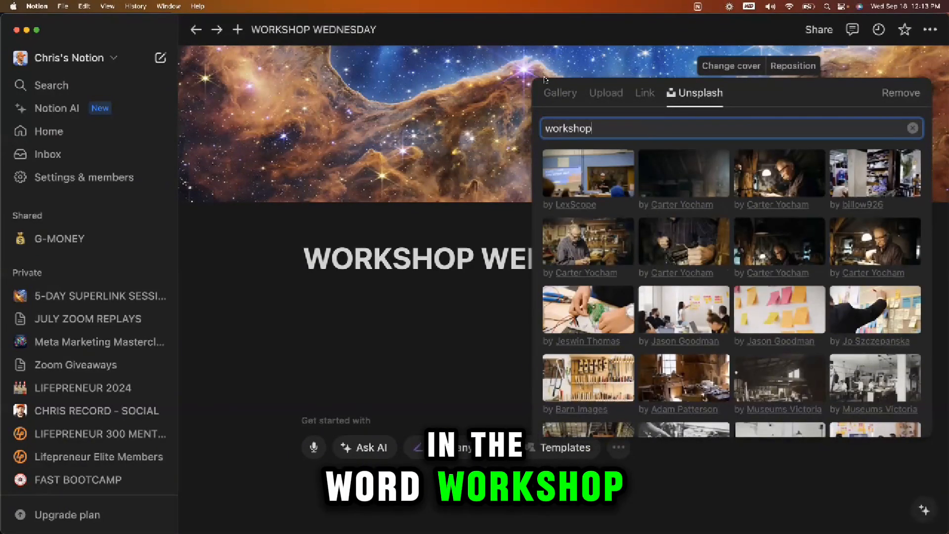
left_click(598, 180)
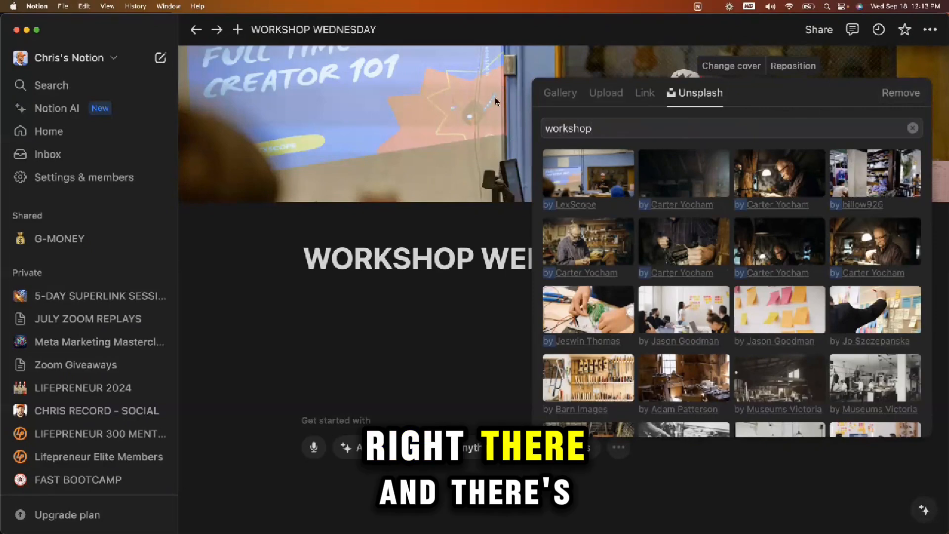
left_click(604, 59)
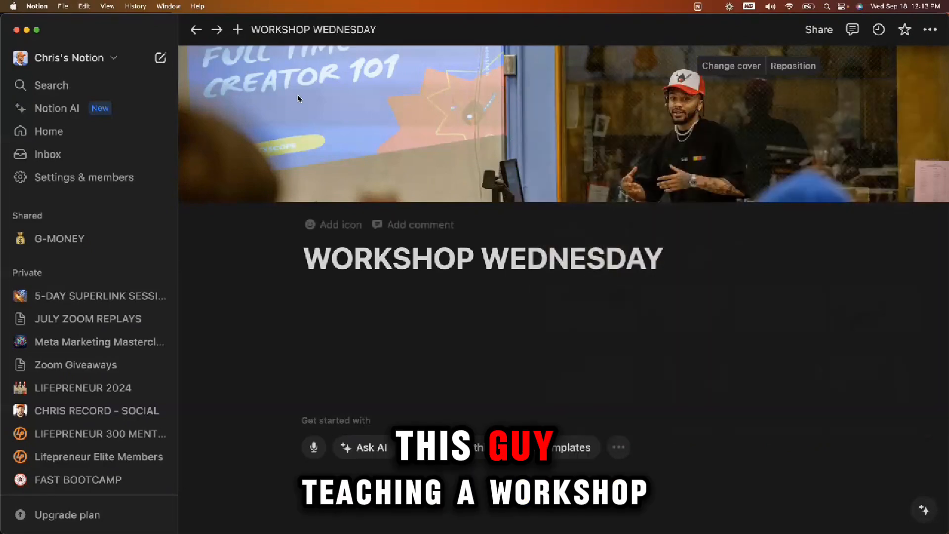
left_click(804, 71)
left_click_drag(735, 124, 751, 144)
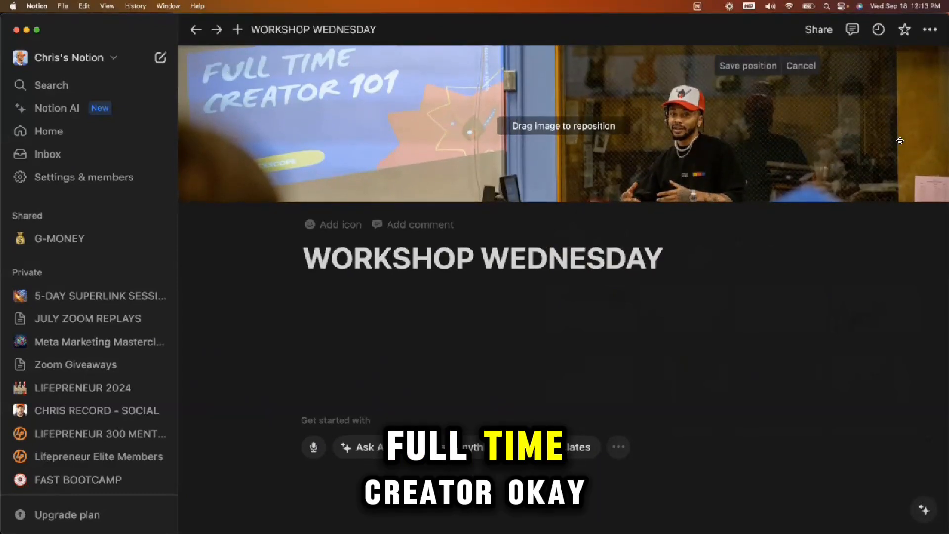
left_click(748, 66)
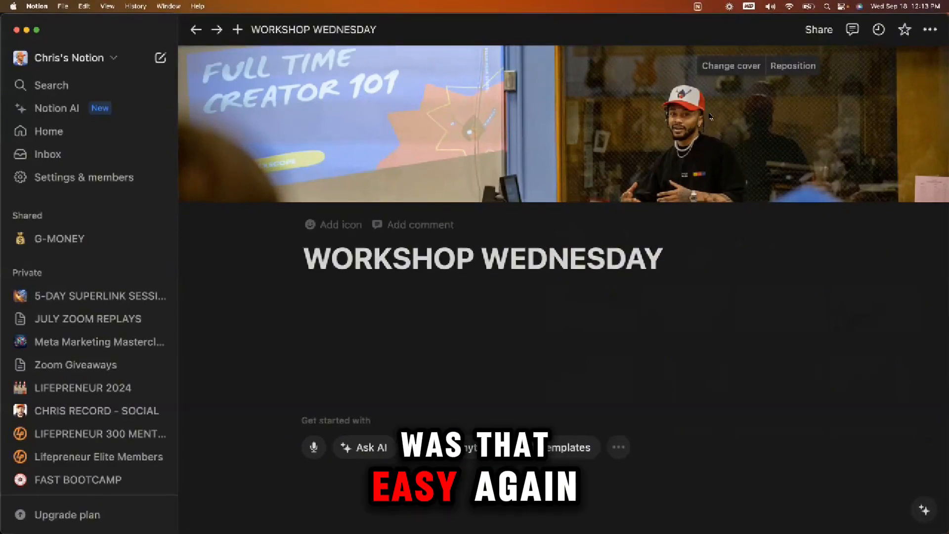
- Search Unsplash for "class" and set the photo of students in a classroom with their teacher as the page cover
left_click(747, 66)
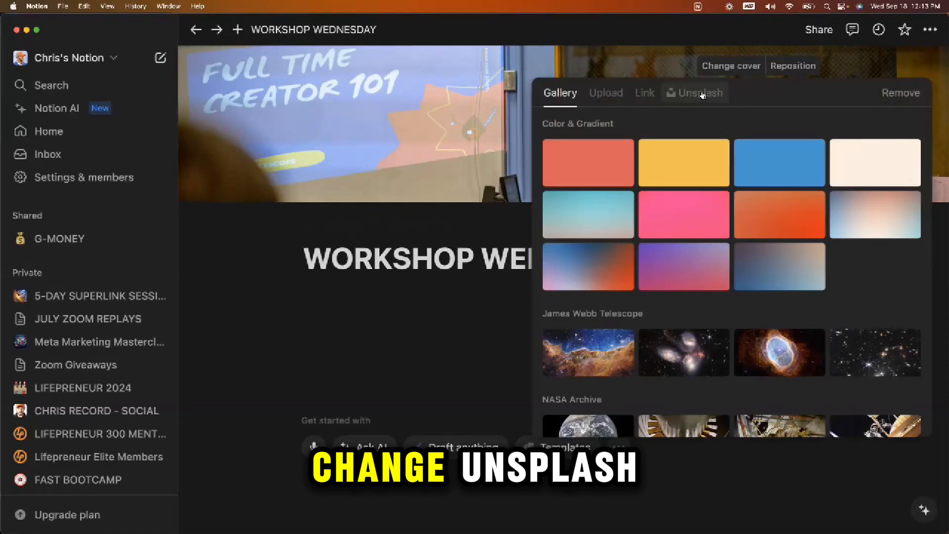
left_click(699, 93)
type("workshop")
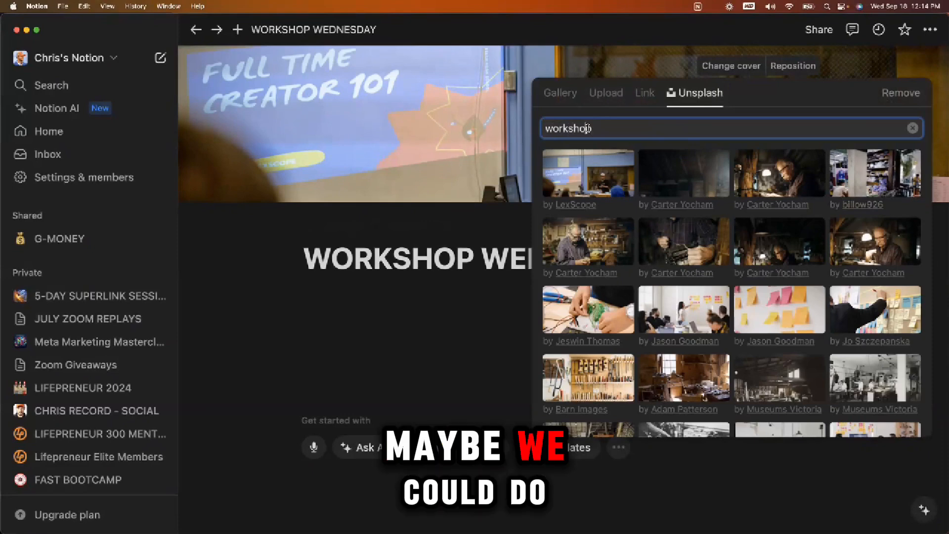
type("class")
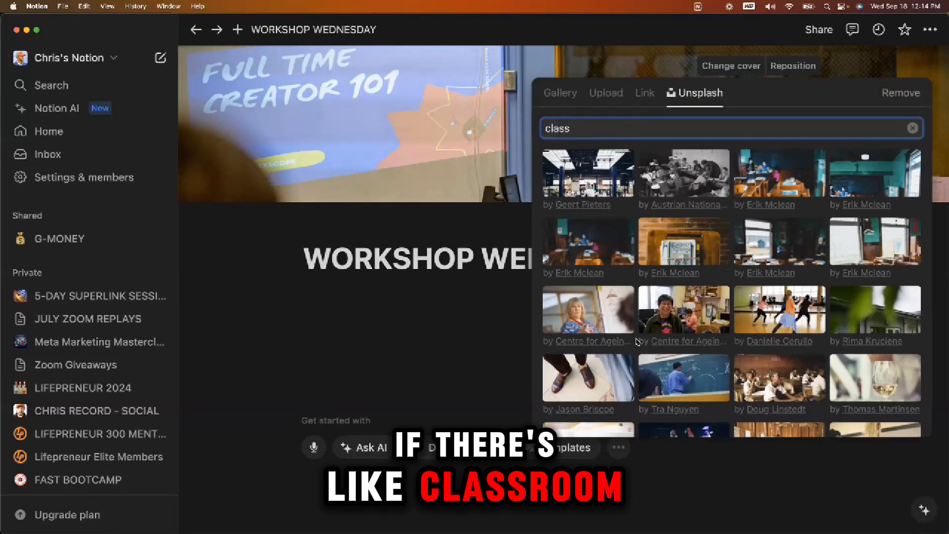
scroll(638, 341, "down", 5)
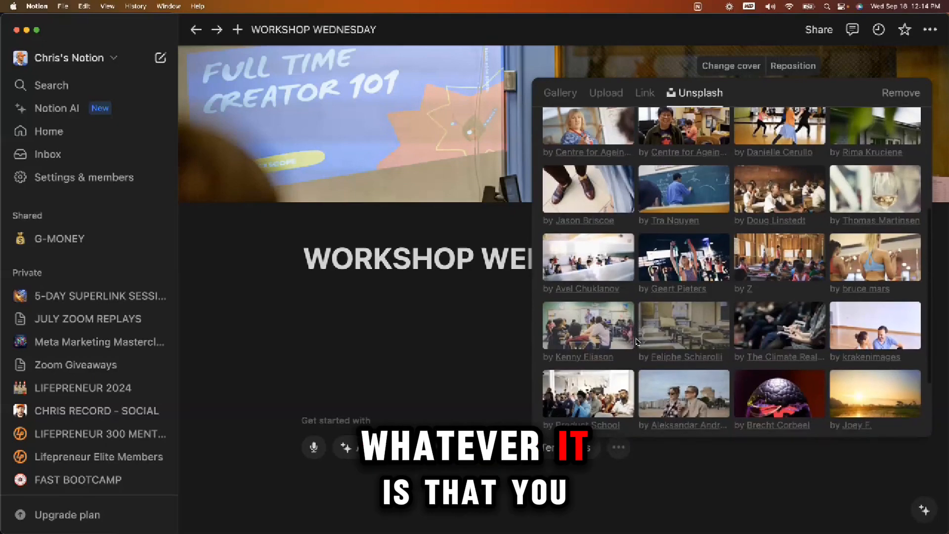
scroll(637, 342, "down", 1)
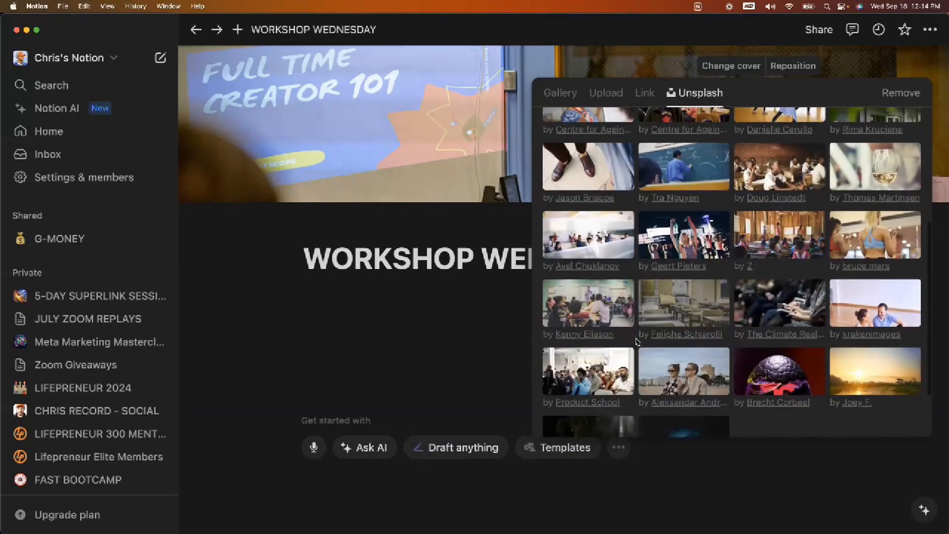
left_click(588, 303)
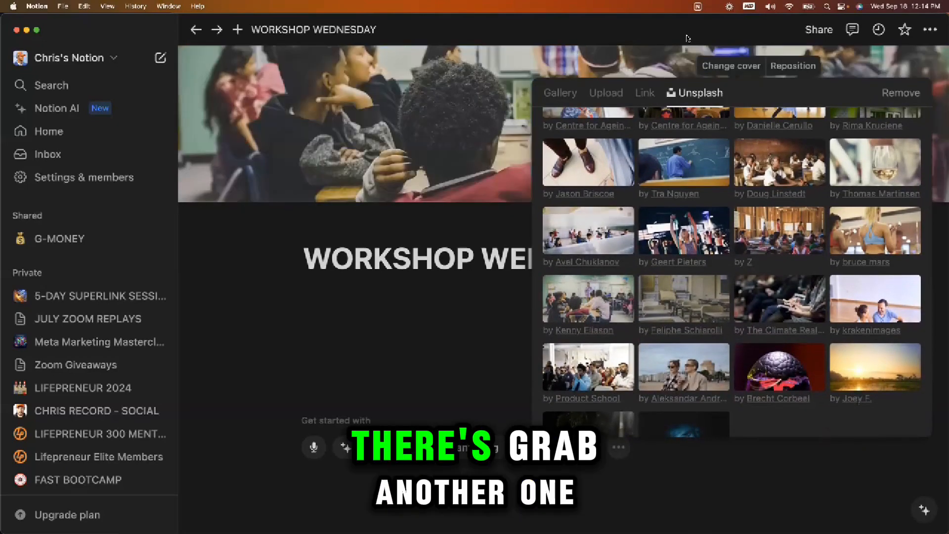
left_click(461, 218)
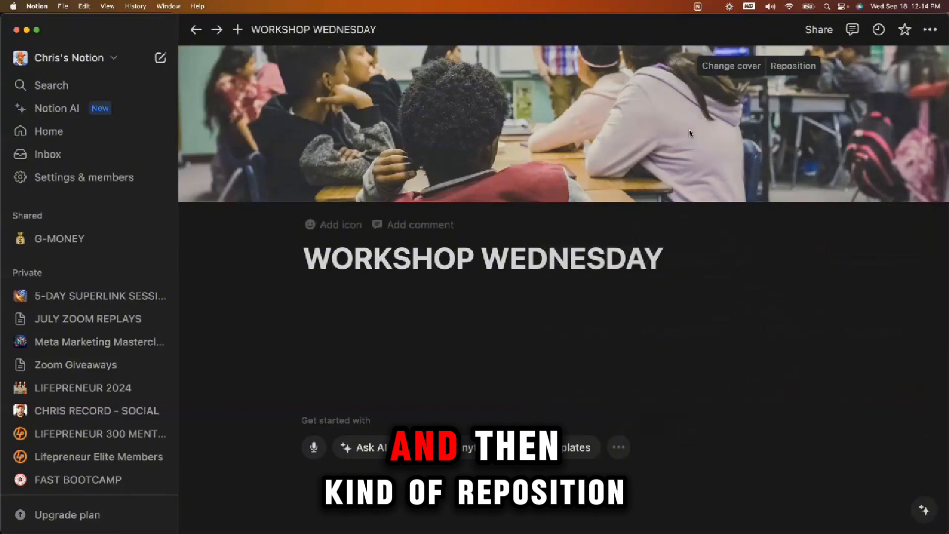
- Reposition the classroom cover so the teacher at the whiteboard shows, and save the position
left_click(786, 65)
left_click_drag(633, 178, 634, 256)
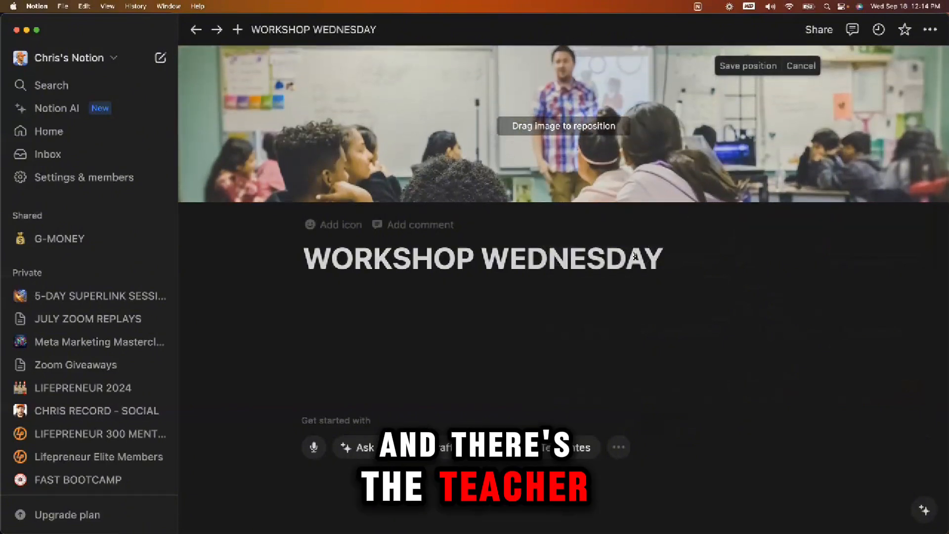
left_click(758, 269)
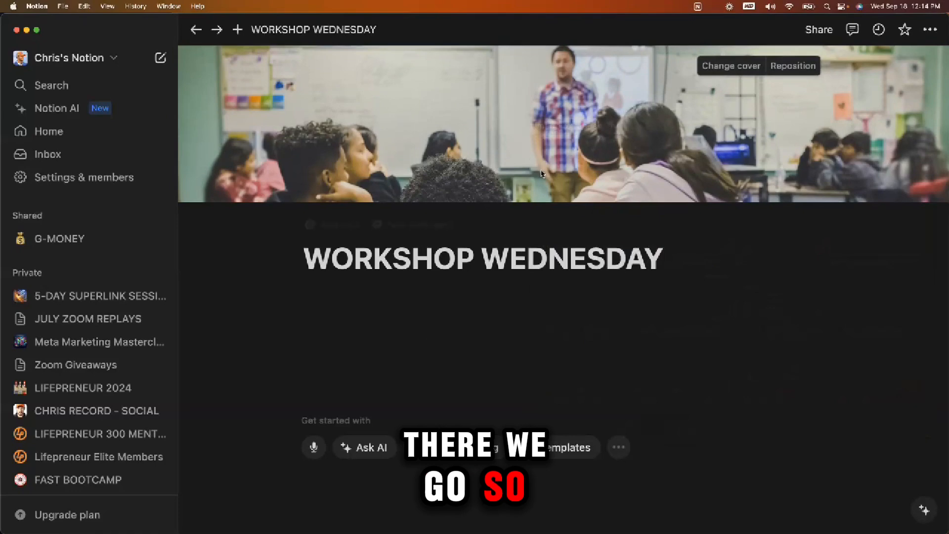
- Add an icon to the WORKSHOP WEDNESDAY page, filter the emojis for "tool" and set the hammer and wrench emoji
left_click(339, 228)
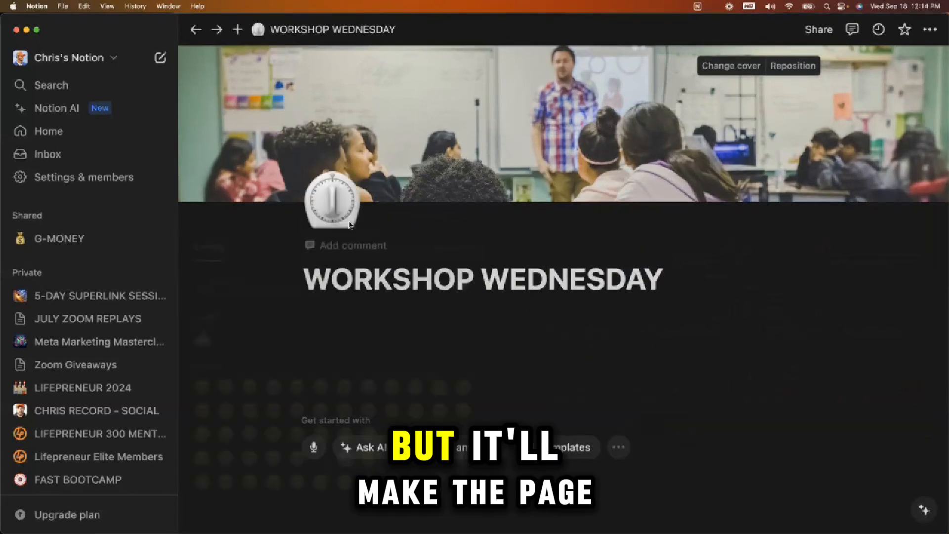
left_click(317, 197)
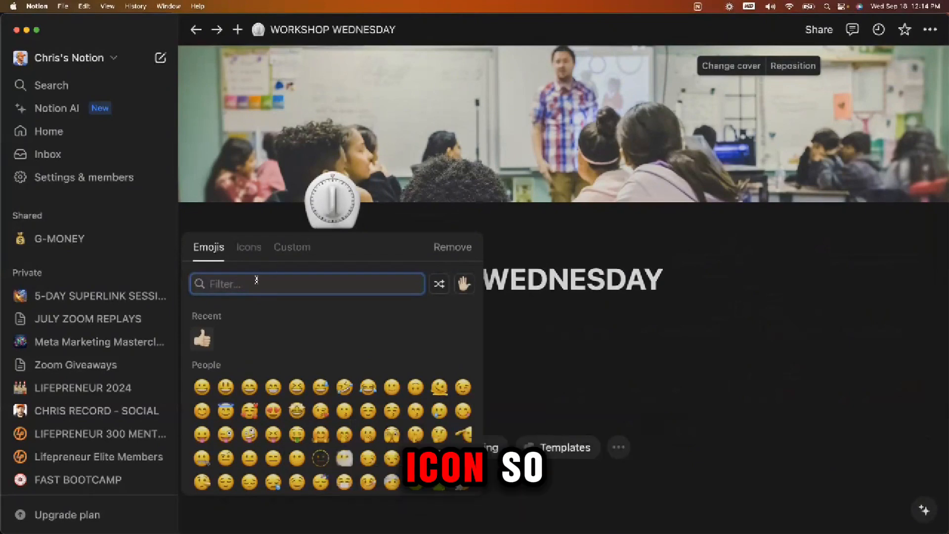
scroll(315, 415, "down", 15)
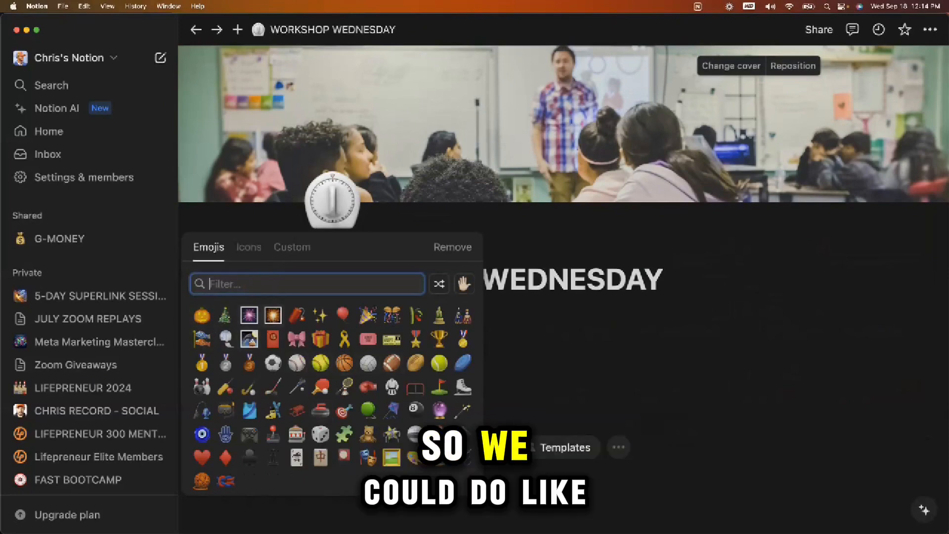
type("work")
key("BackSpace")
key("BackSpace")
key("BackSpace")
key("BackSpace")
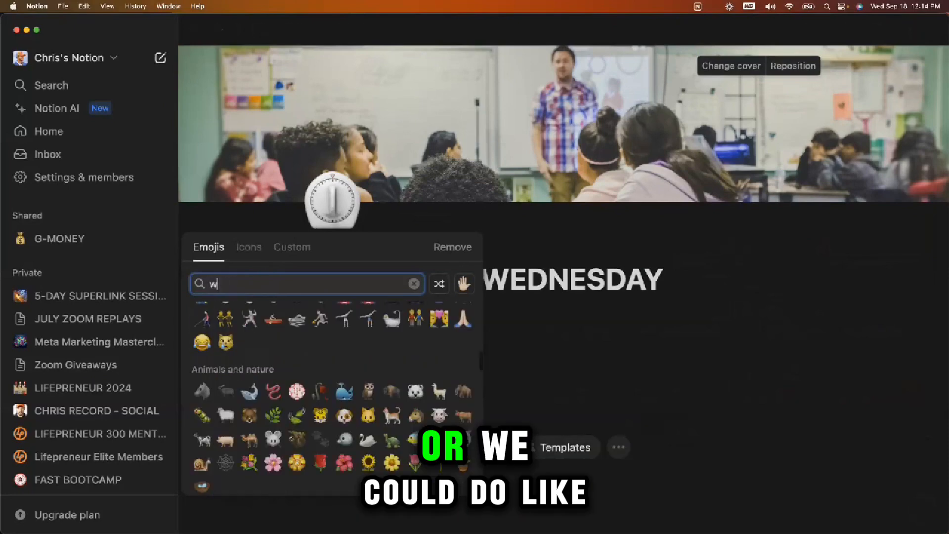
type("tool")
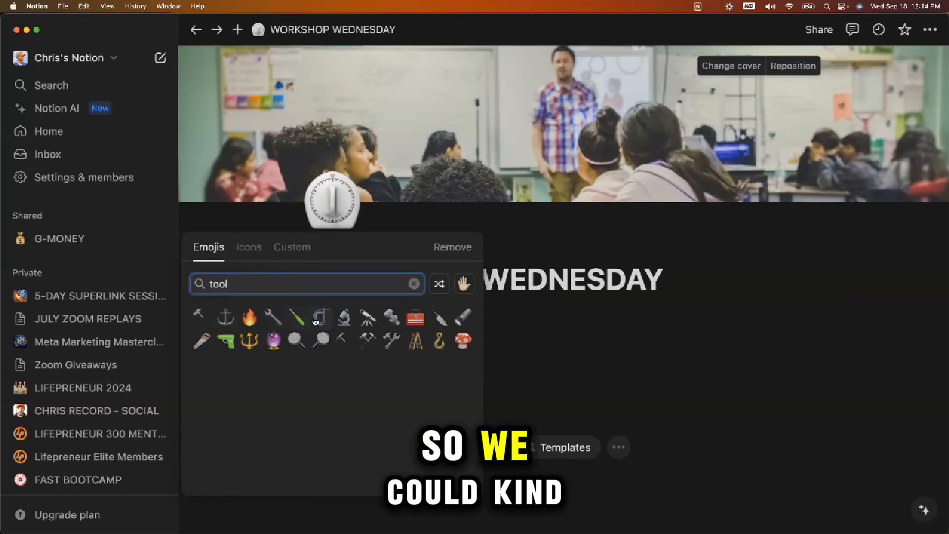
left_click(391, 341)
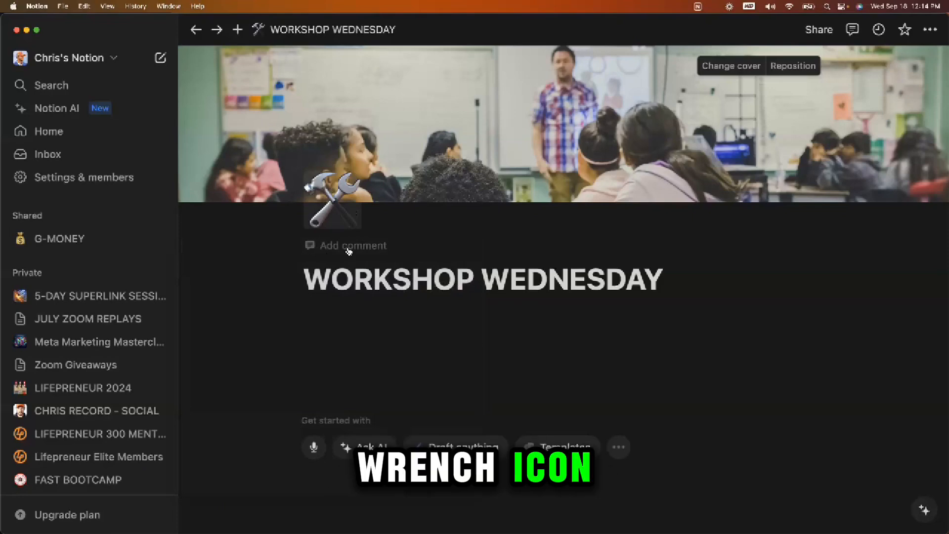
- Try the television emoji from a "video" search and the blue cinema emoji from a "camera" search as the page icon
left_click(332, 197)
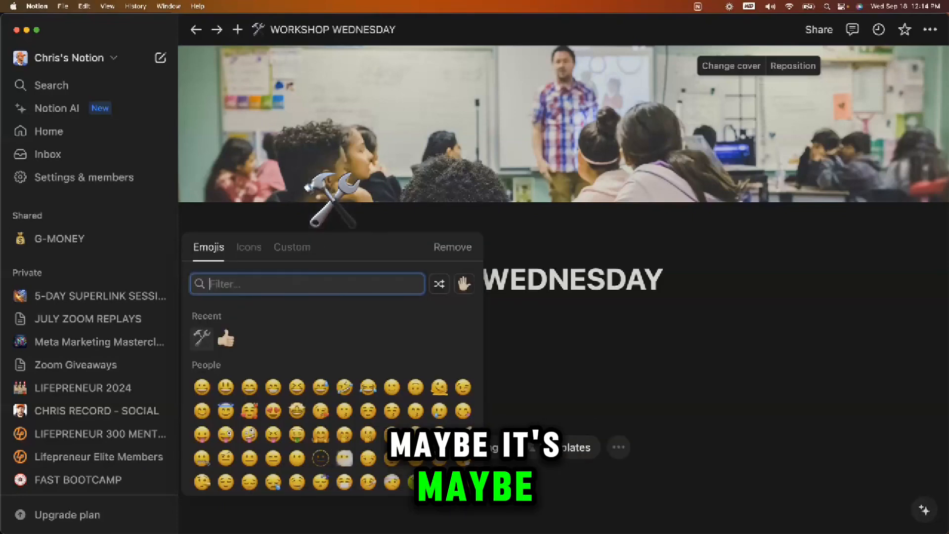
type("video")
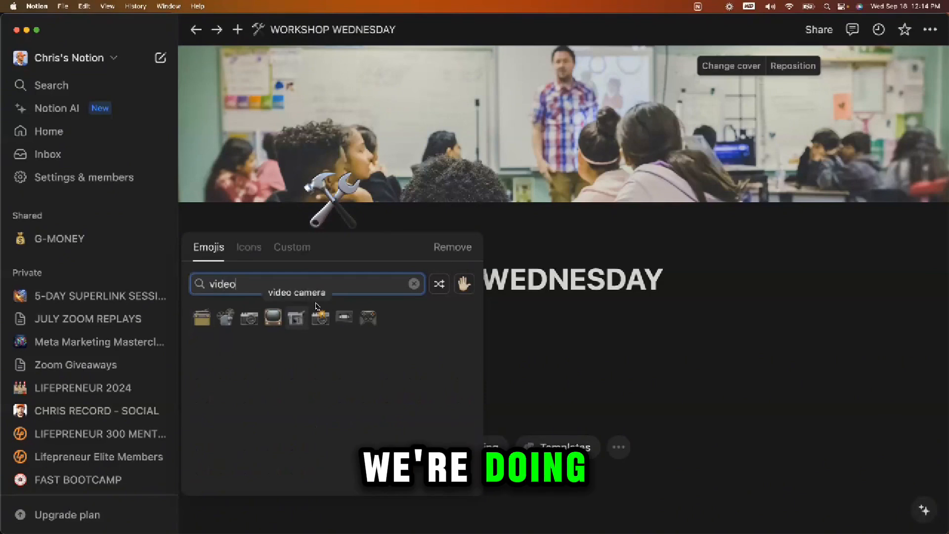
left_click(272, 318)
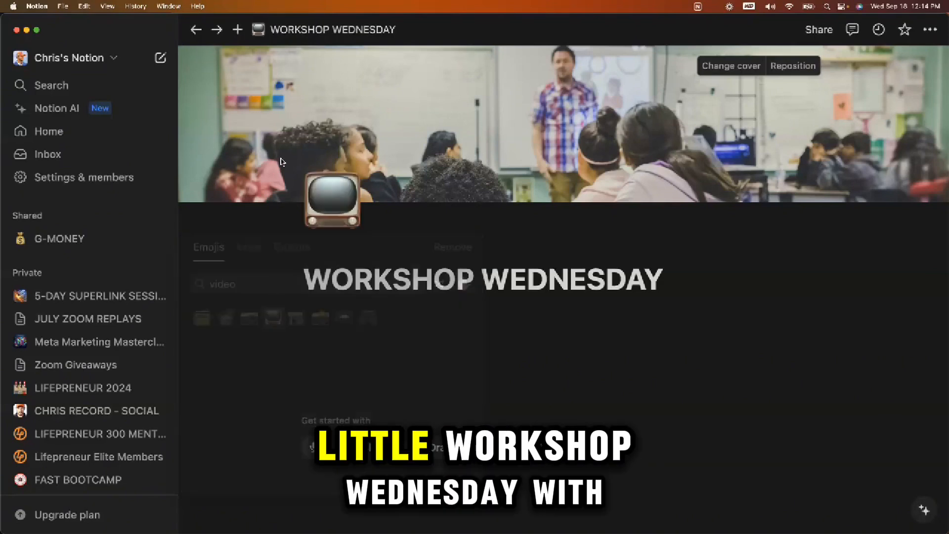
left_click(340, 206)
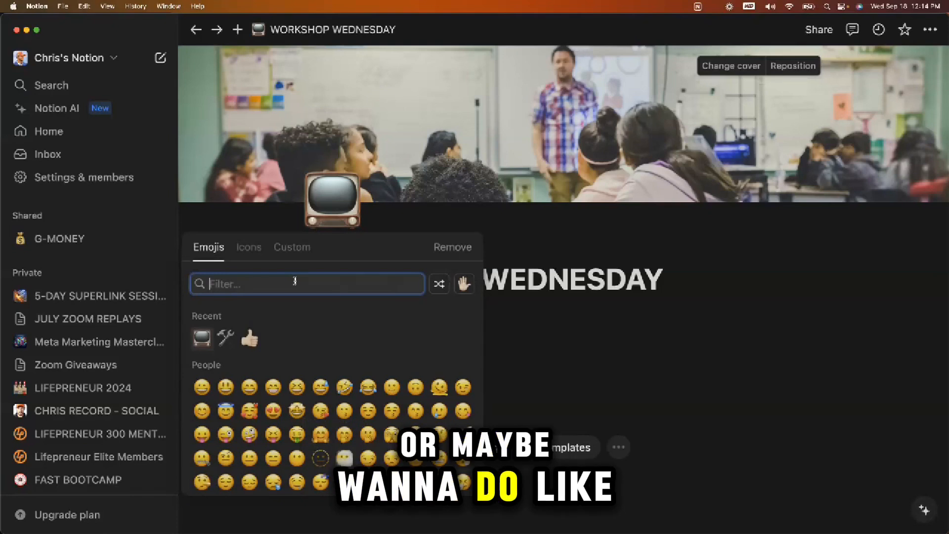
type("camera")
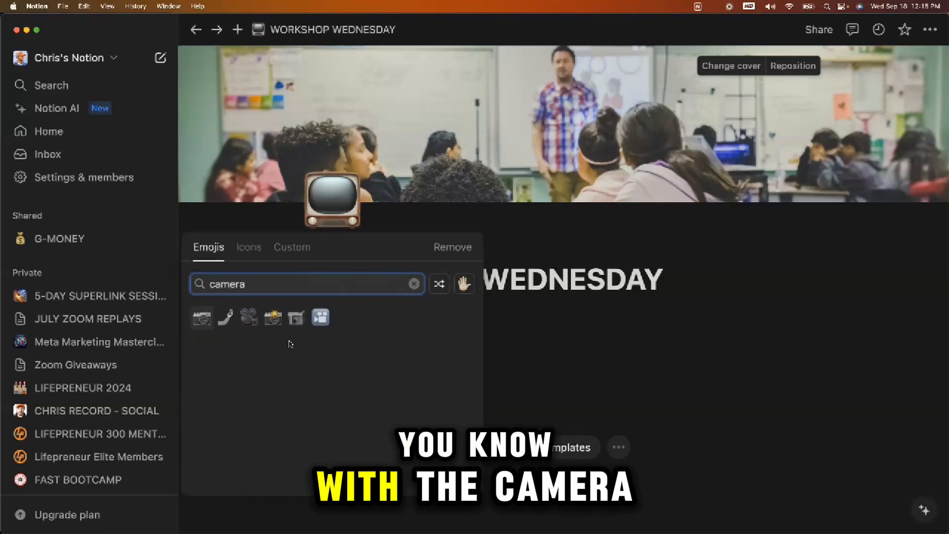
left_click(324, 316)
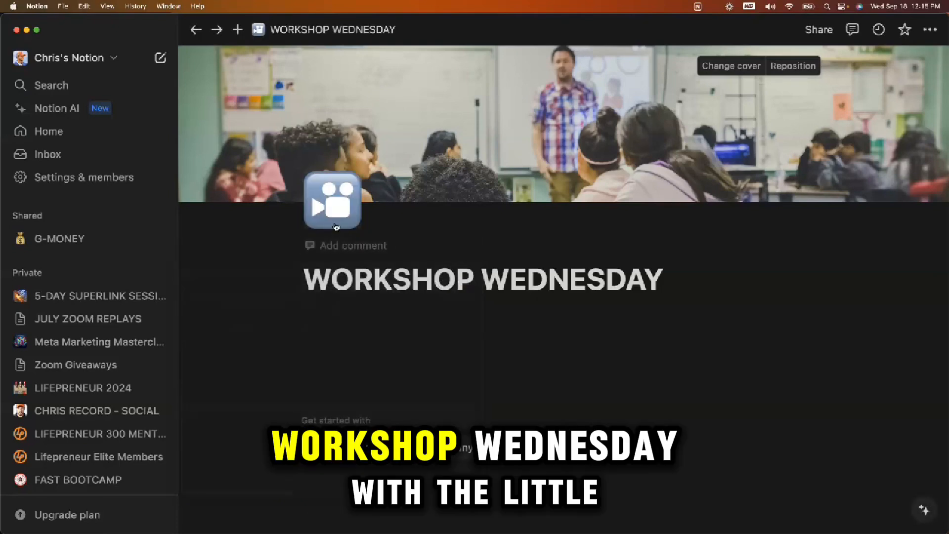
- Look over the Icons and Custom sources for the page icon, and set the recently used hammer and wrench emoji
left_click(337, 191)
left_click(249, 247)
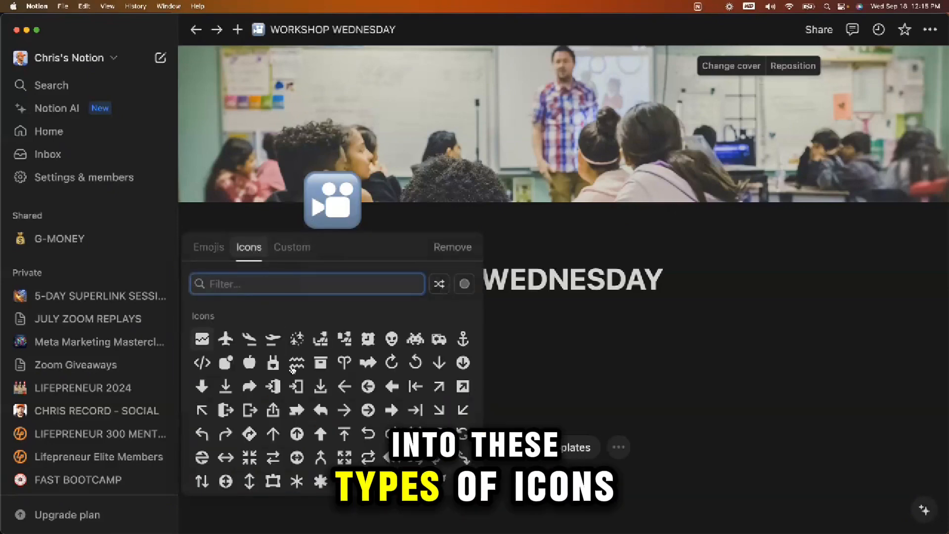
left_click(300, 247)
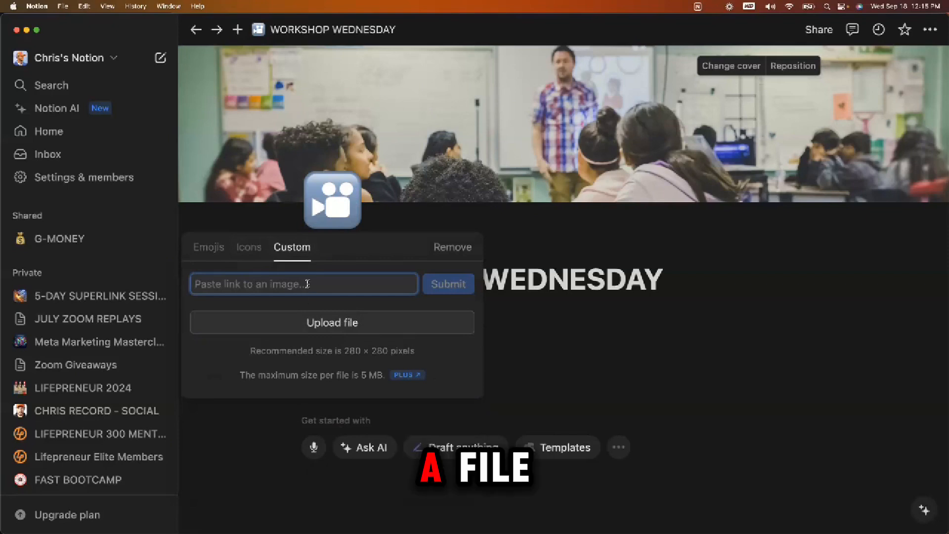
left_click(247, 248)
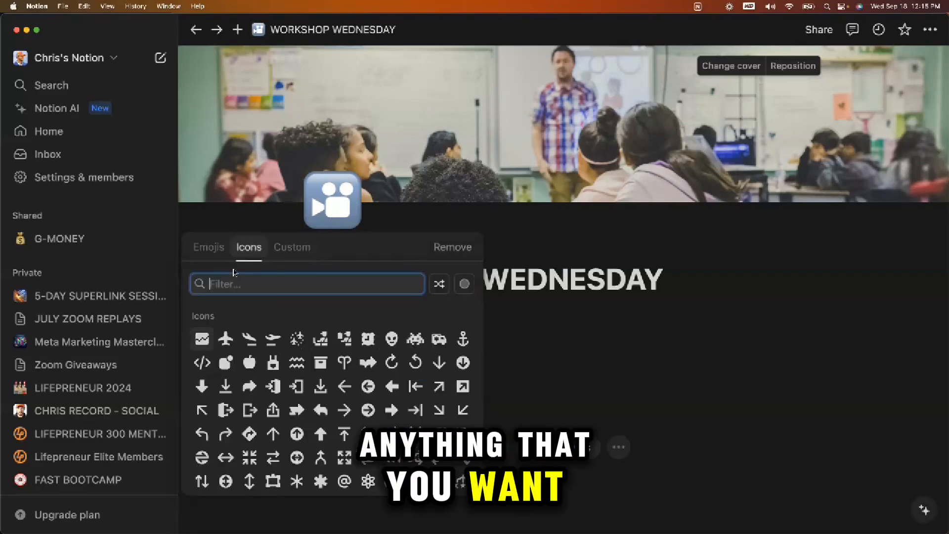
left_click(207, 247)
left_click(250, 339)
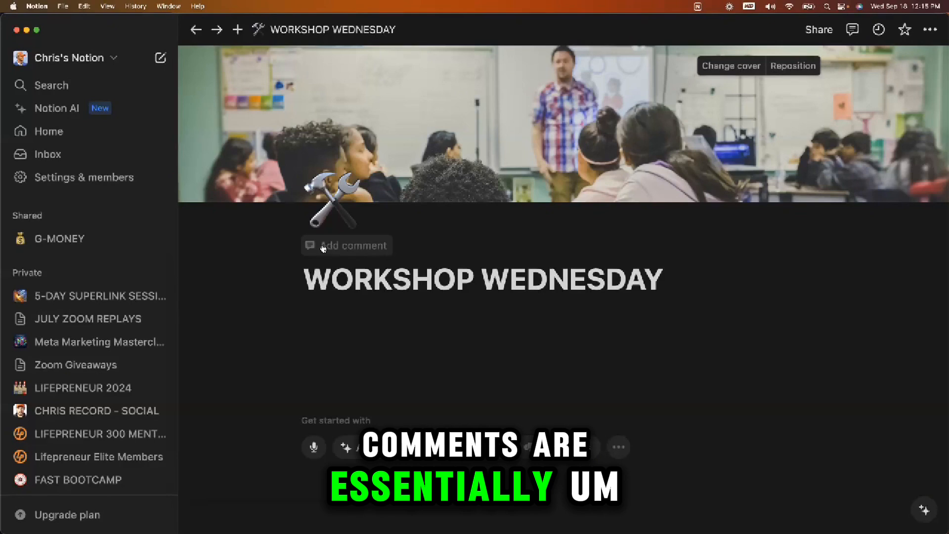
- Start a page comment on WORKSHOP WEDNESDAY, mention the other listed person and invite them to the page
left_click(352, 246)
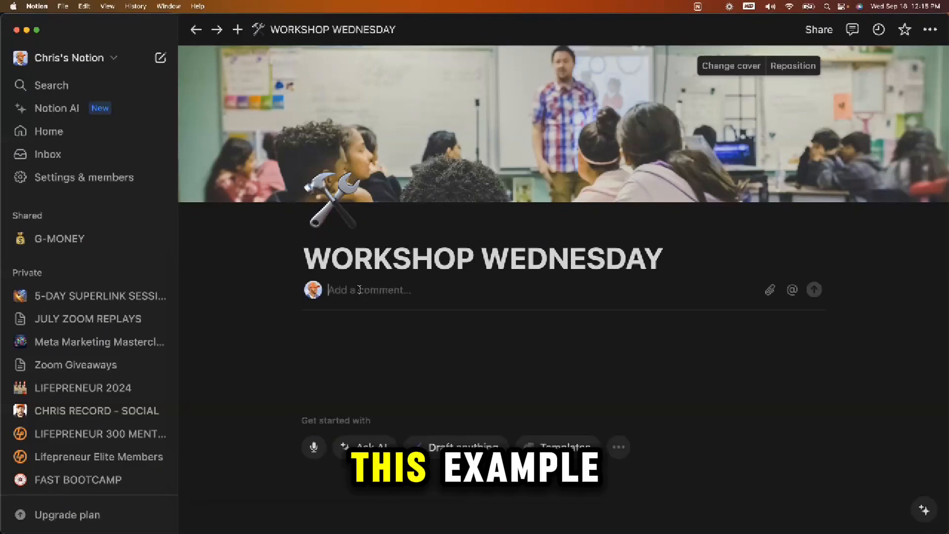
type("@j")
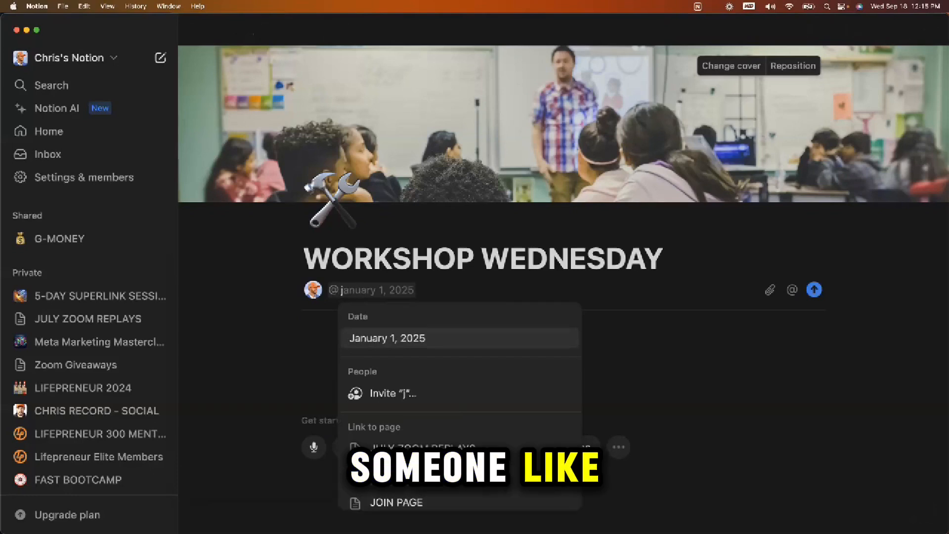
type("e")
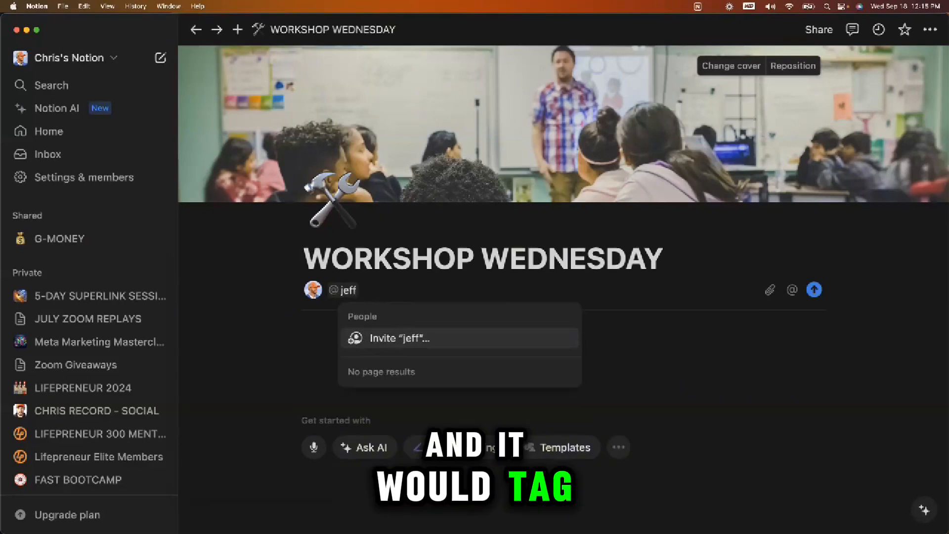
key("BackSpace")
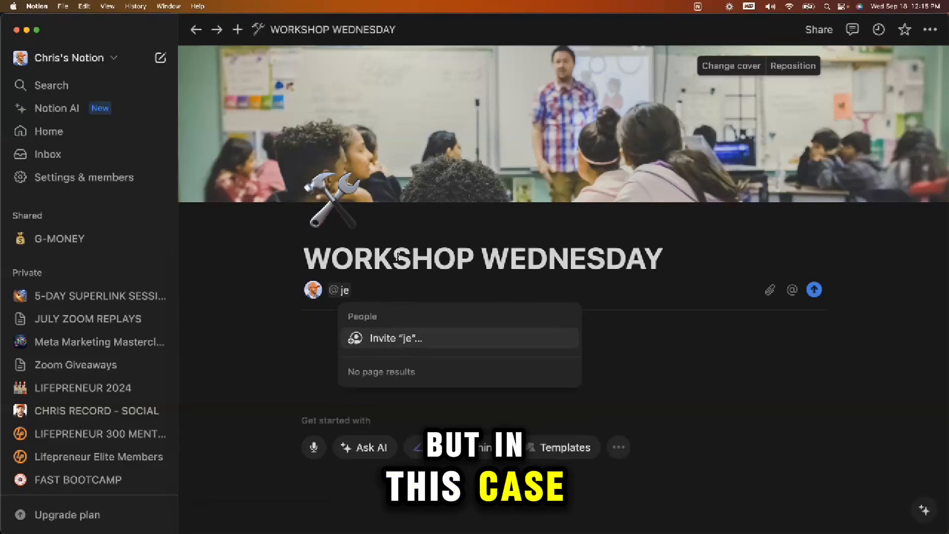
key("BackSpace")
key("BackSpace")
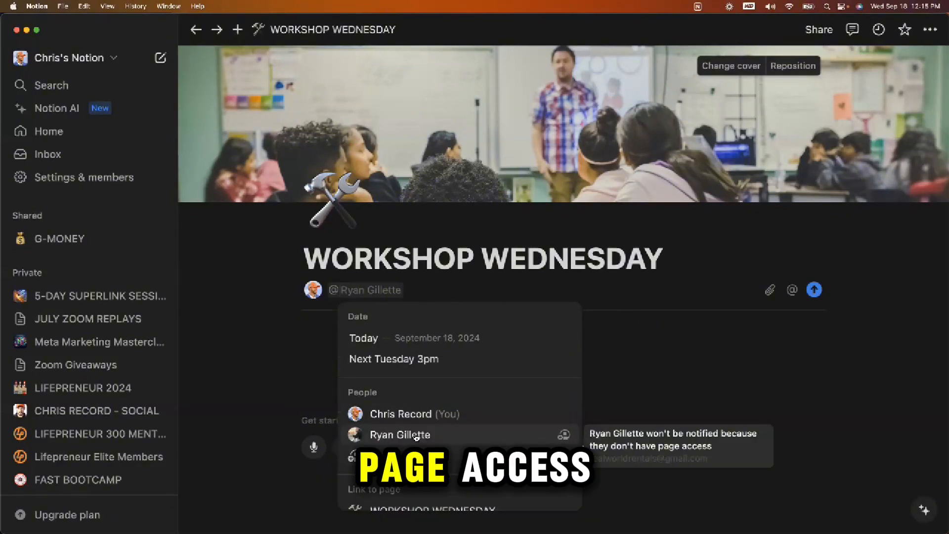
left_click(390, 434)
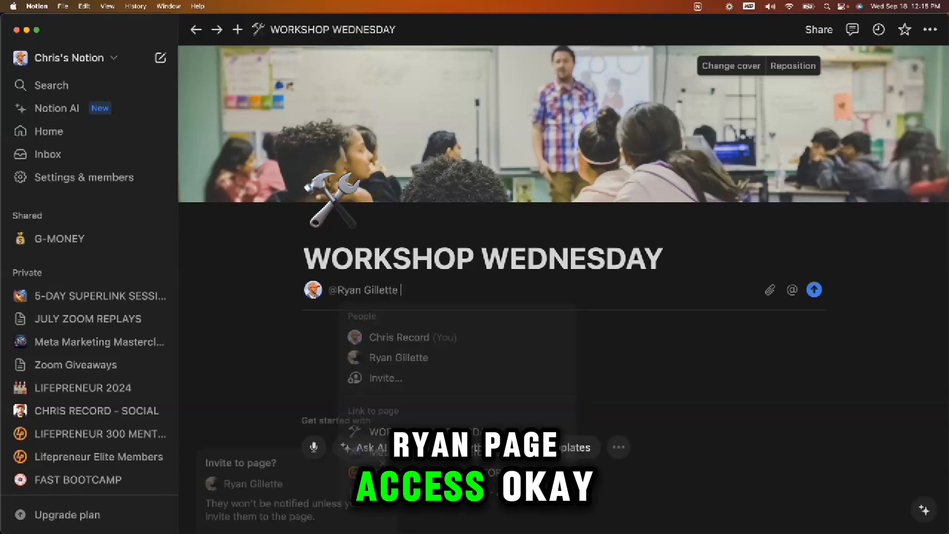
left_click(248, 499)
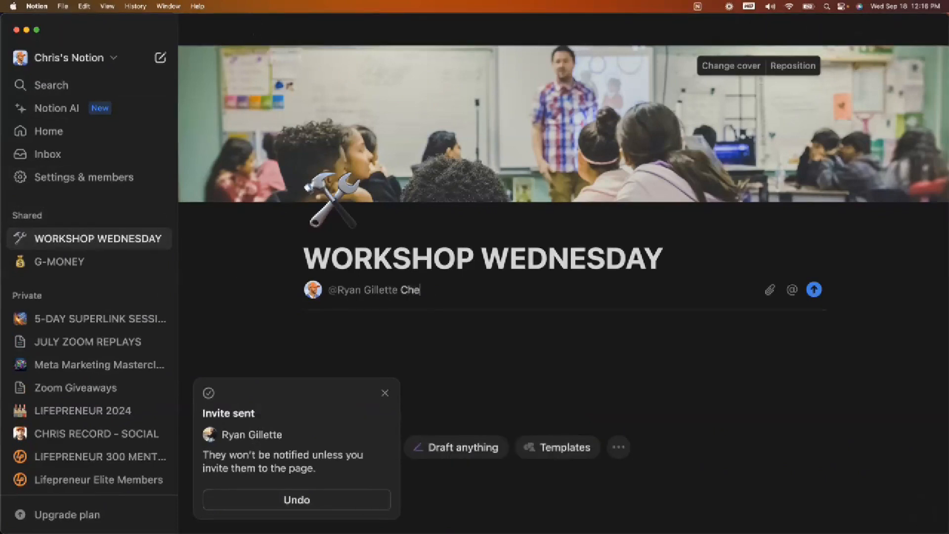
- Write "Check out this live training that I'm doing on Zoom" after the mention and post the comment
type("ck out this live trainngg that I'm doing")
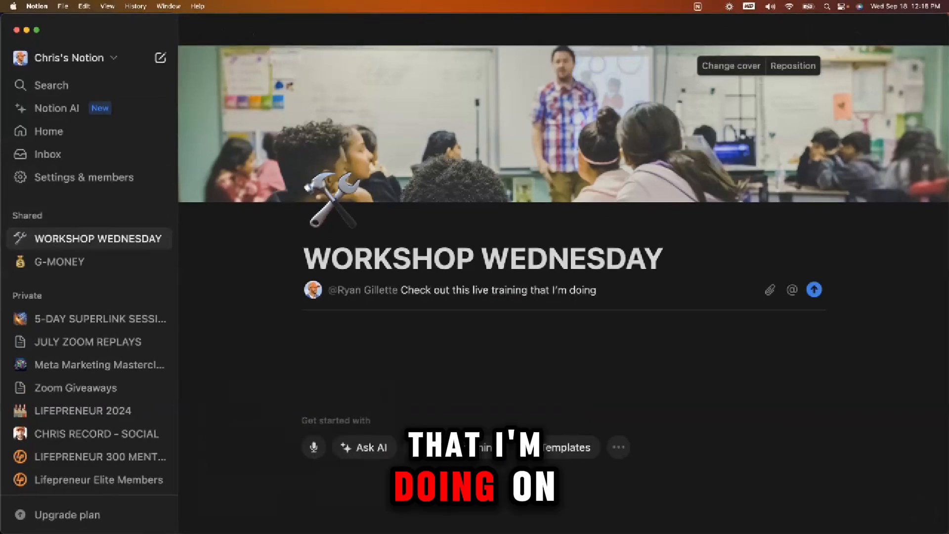
type(" on Zoom")
key("Return")
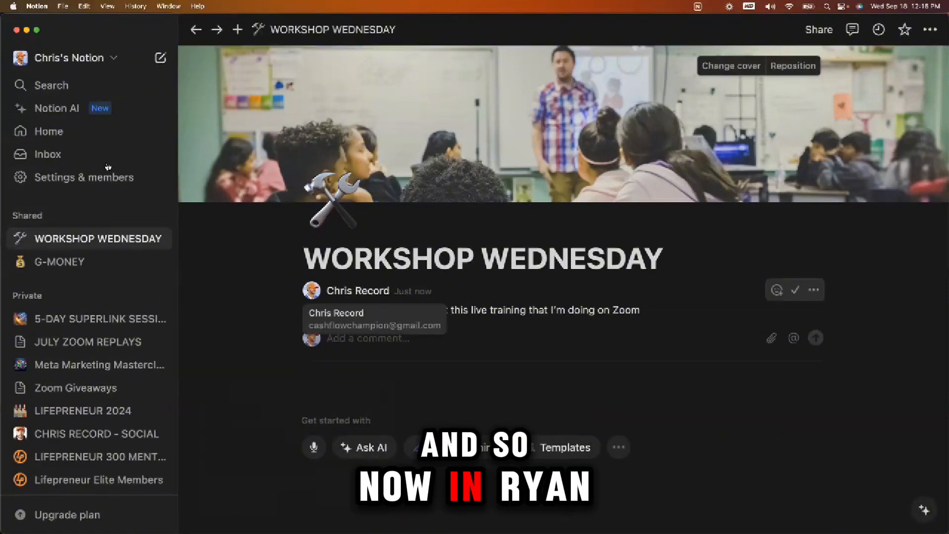
- Look over the inbox for notifications and filter it to unread ones
left_click(158, 157)
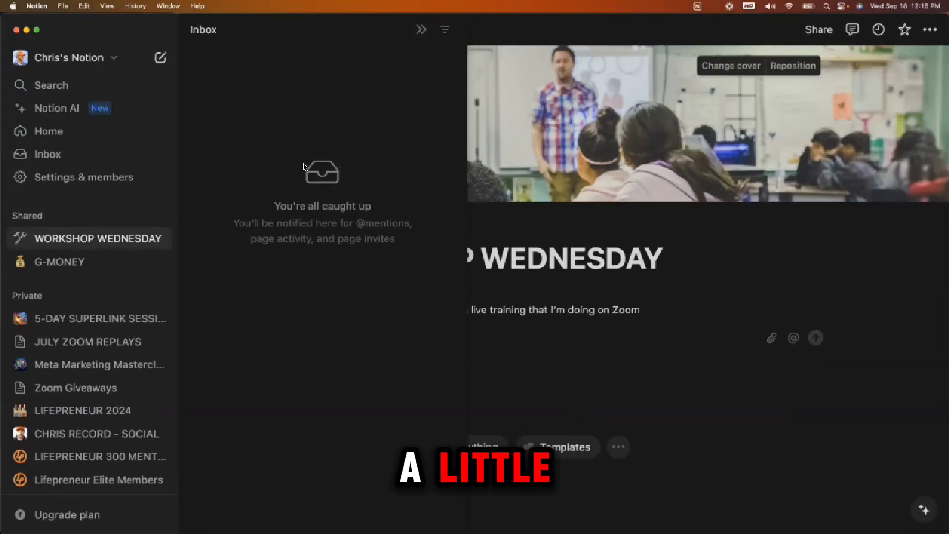
left_click(445, 29)
left_click(490, 96)
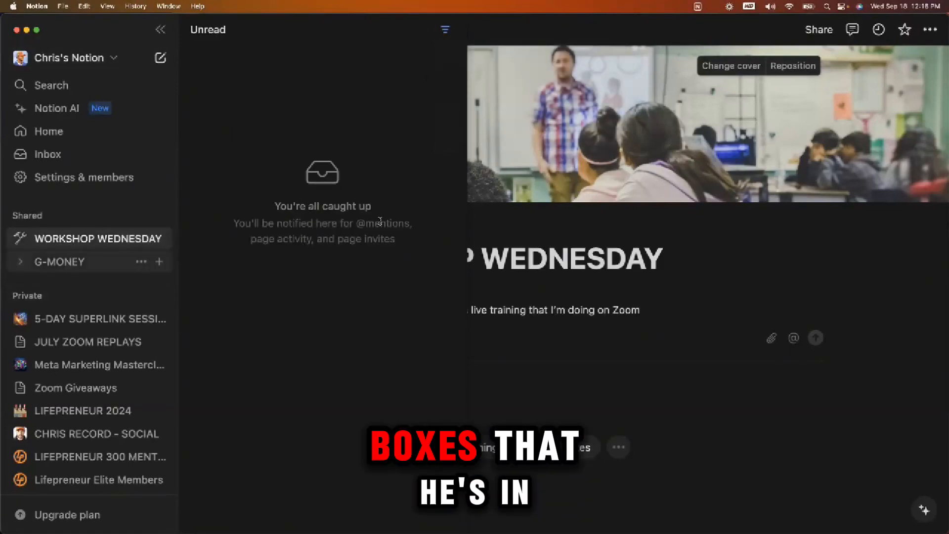
left_click(633, 302)
- Look over the workspaces available to the account and the actions offered for the posted comment
left_click(108, 59)
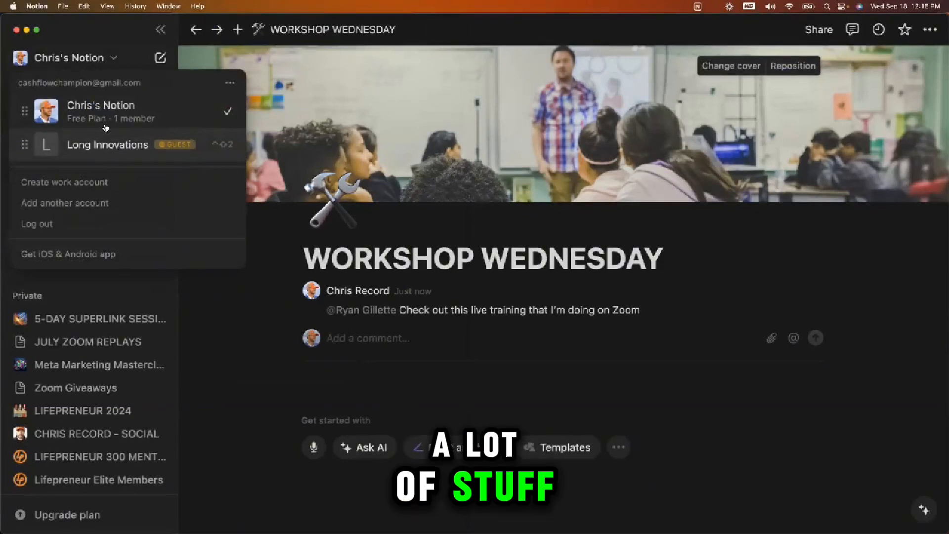
left_click(252, 315)
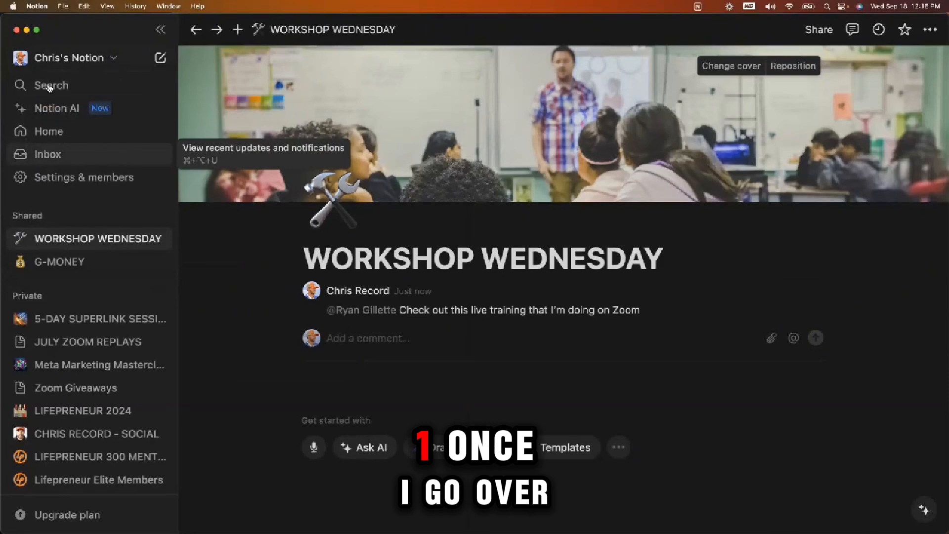
left_click(100, 60)
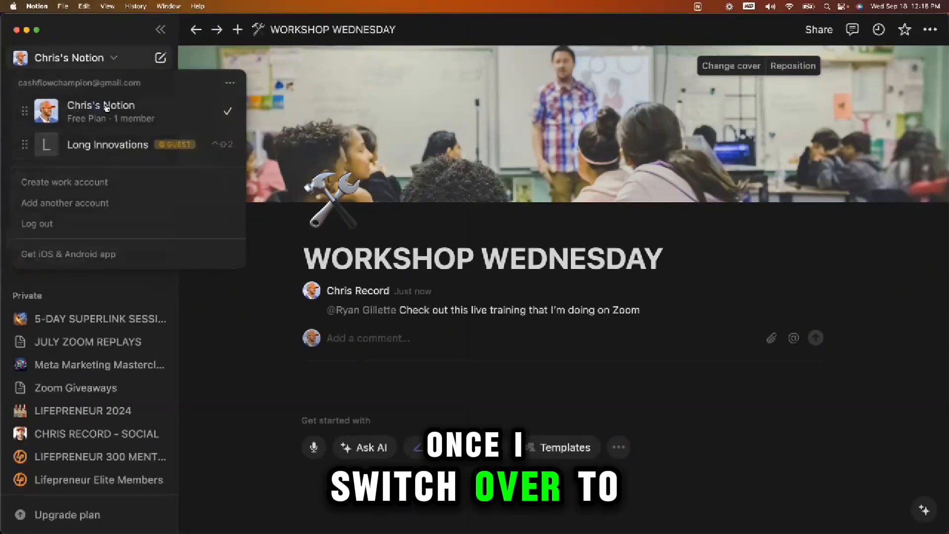
left_click(267, 358)
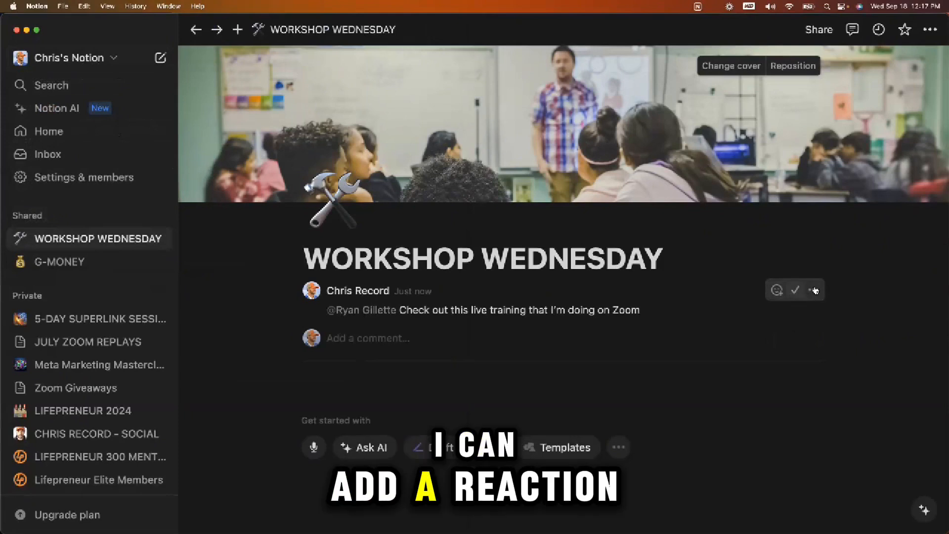
left_click(814, 290)
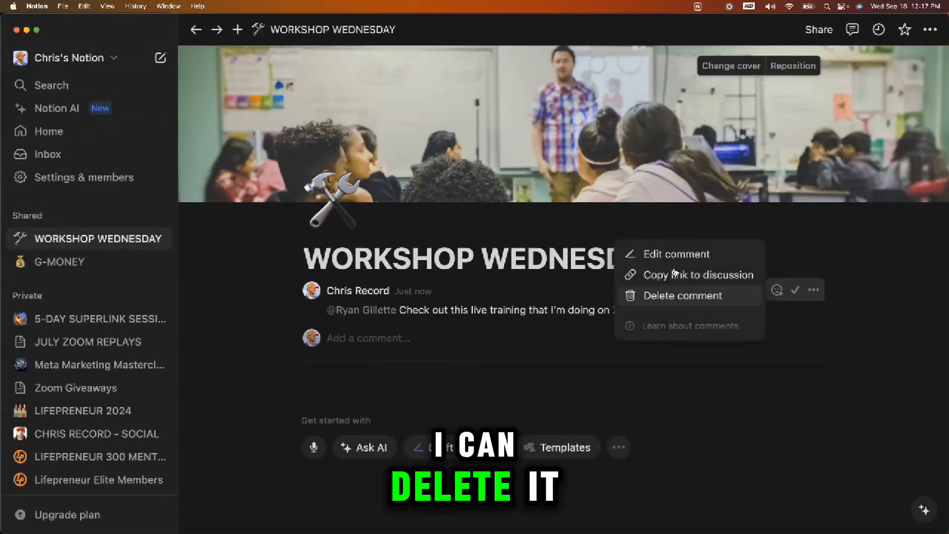
left_click(856, 212)
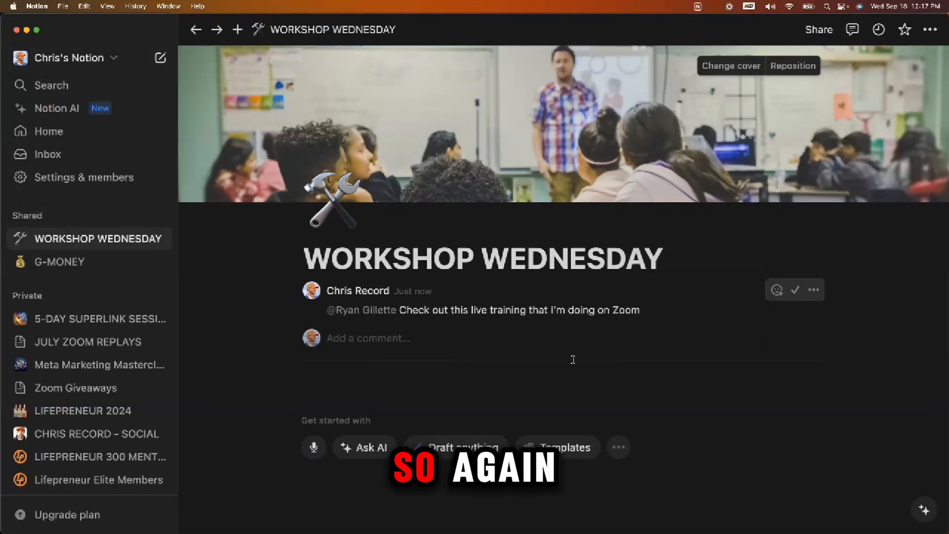
- Open the template gallery from the WORKSHOP WEDNESDAY page, view the Student Homepage Setup template and return to the gallery
scroll(242, 362, "down", 5)
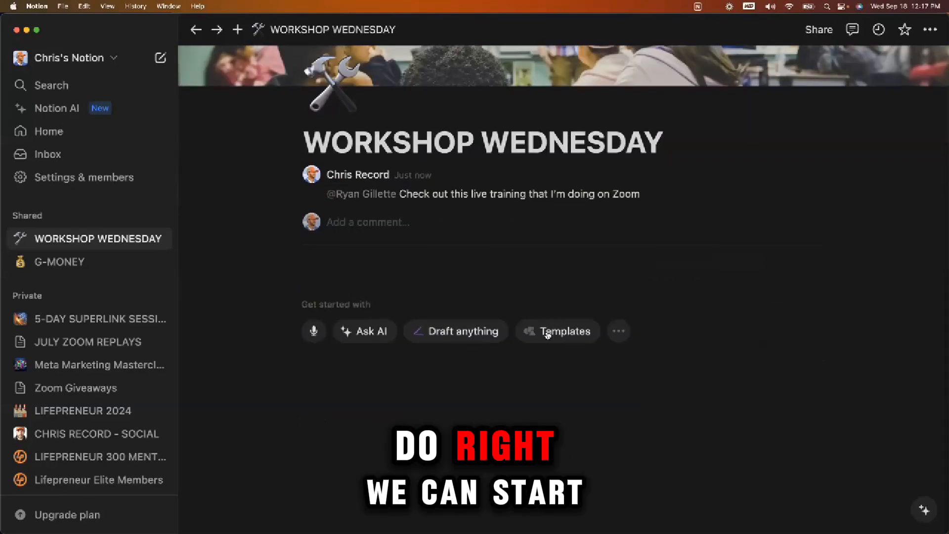
left_click(548, 334)
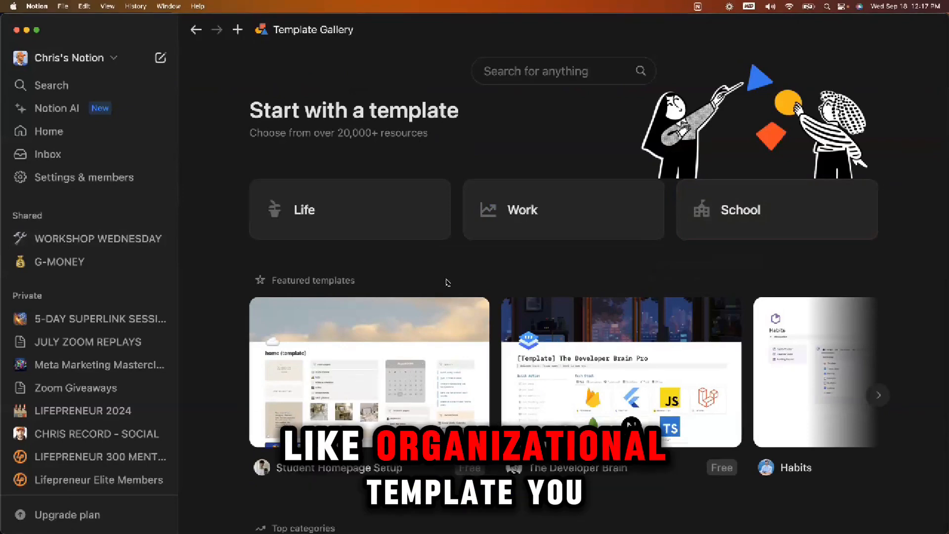
left_click(338, 372)
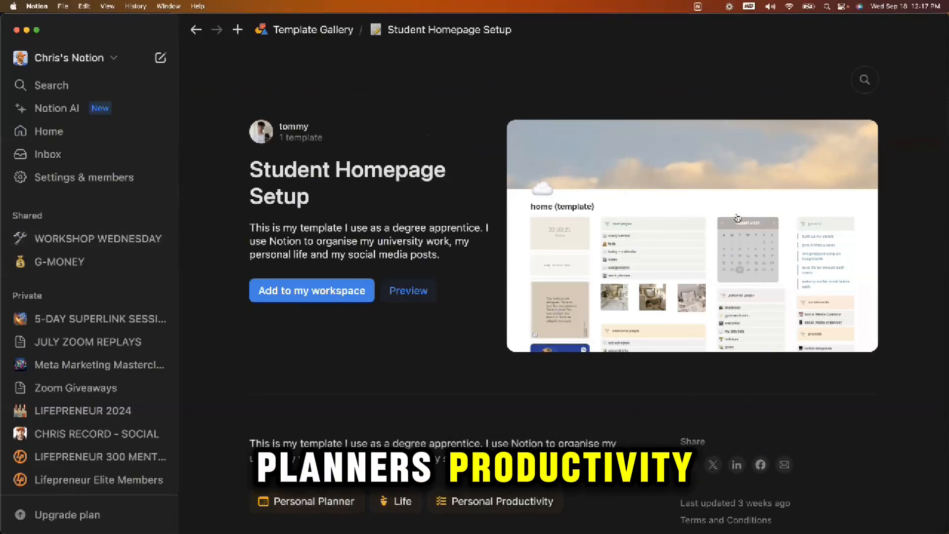
left_click(331, 30)
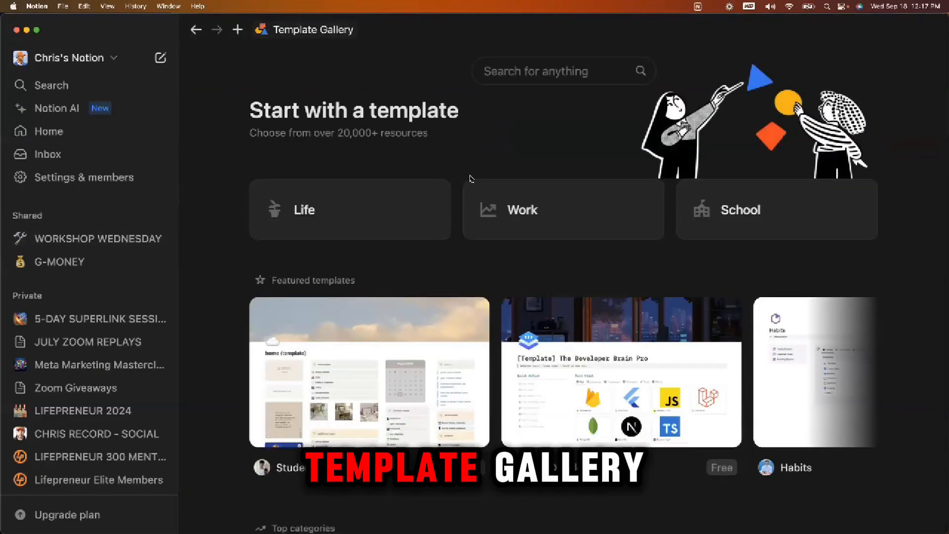
- Browse the Work category of the template gallery and its featured templates
left_click(533, 197)
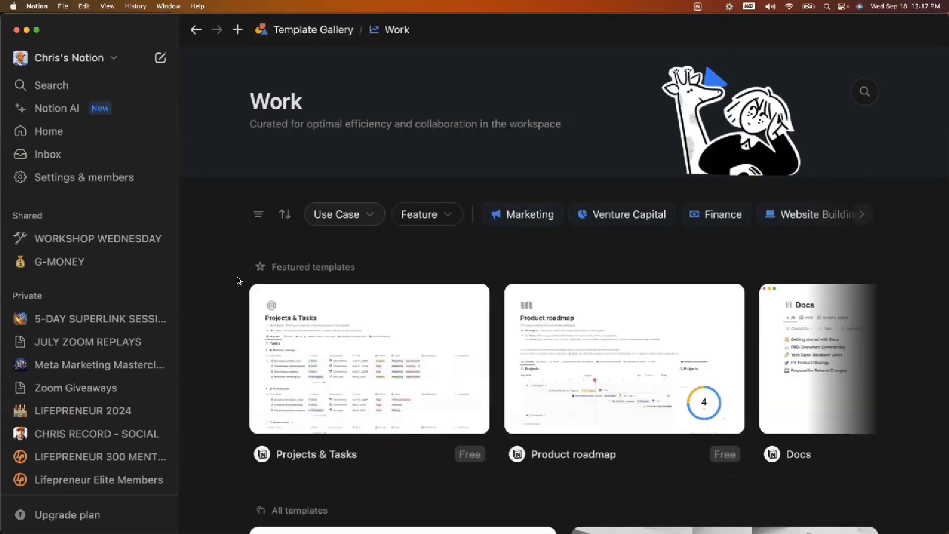
scroll(239, 280, "down", 3)
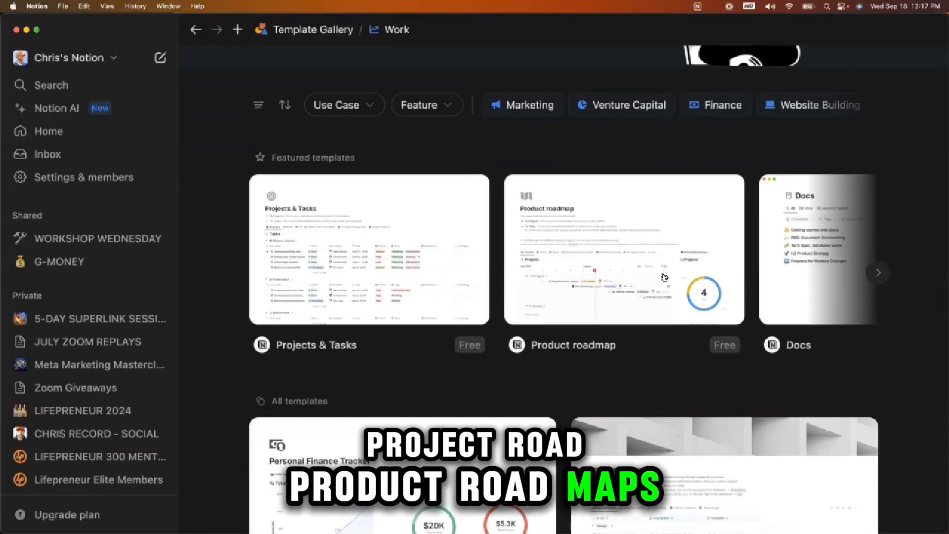
scroll(665, 276, "up", 1)
scroll(664, 278, "up", 3)
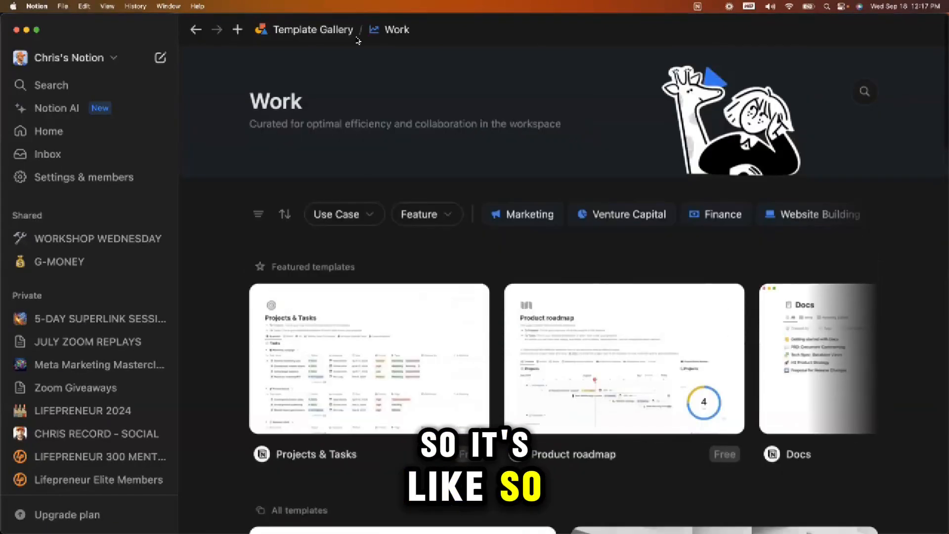
- Search the templates for "roadmap" and look through the results, loading more of them
left_click(860, 91)
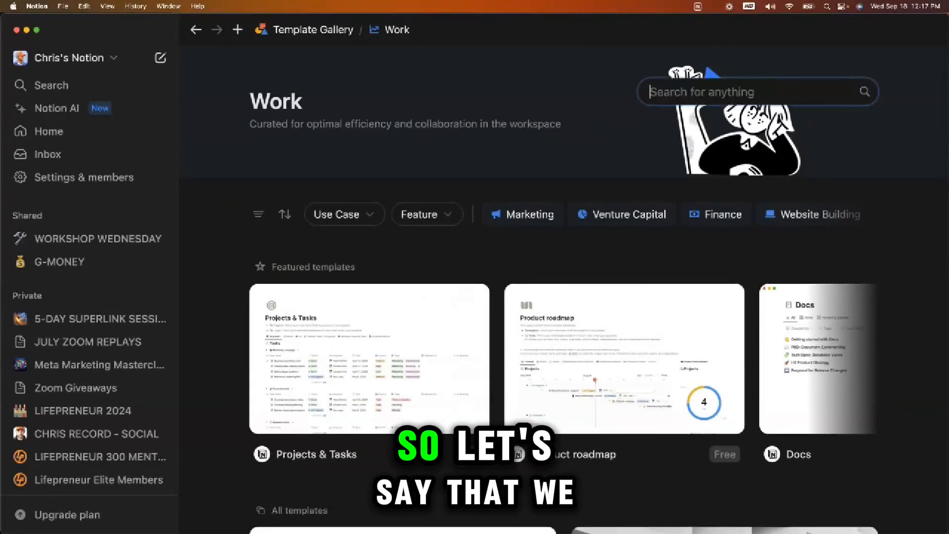
type("roadmap")
key("Return")
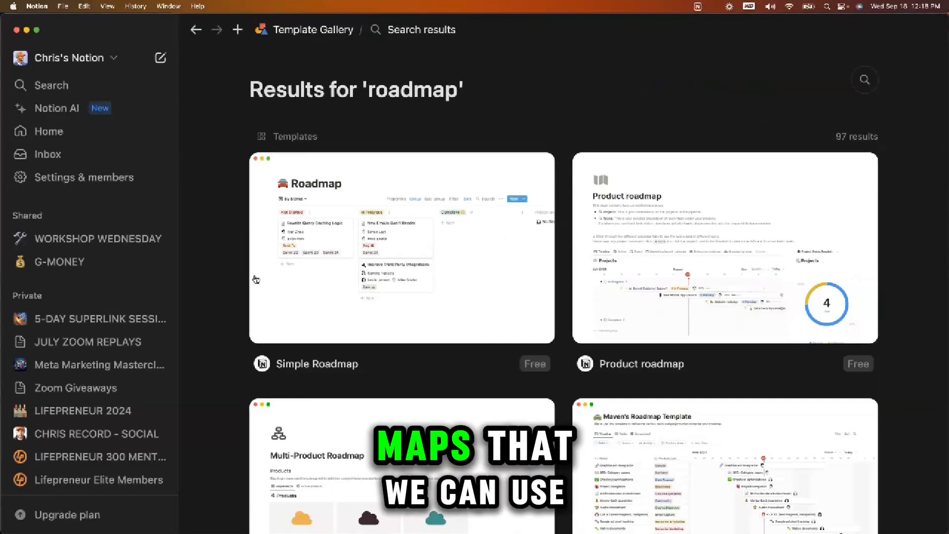
scroll(239, 290, "down", 10)
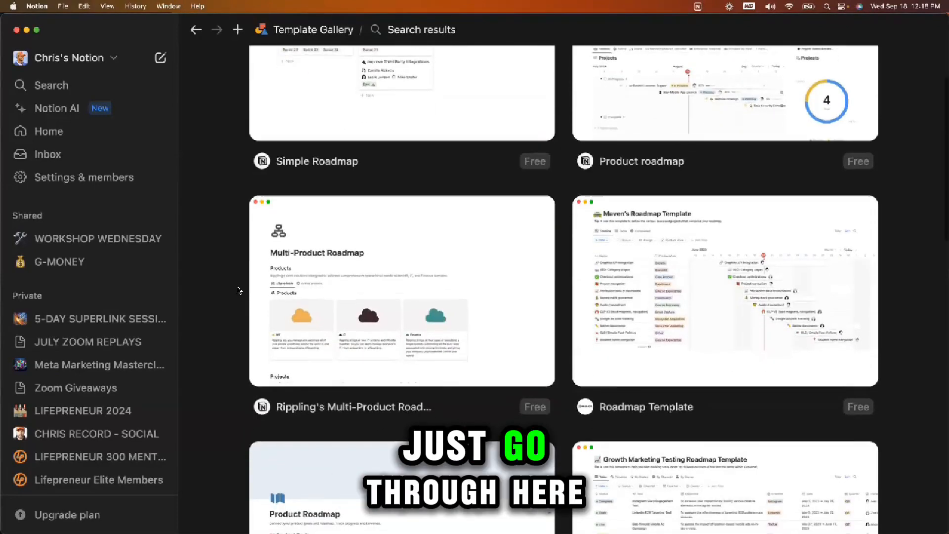
scroll(238, 290, "down", 12)
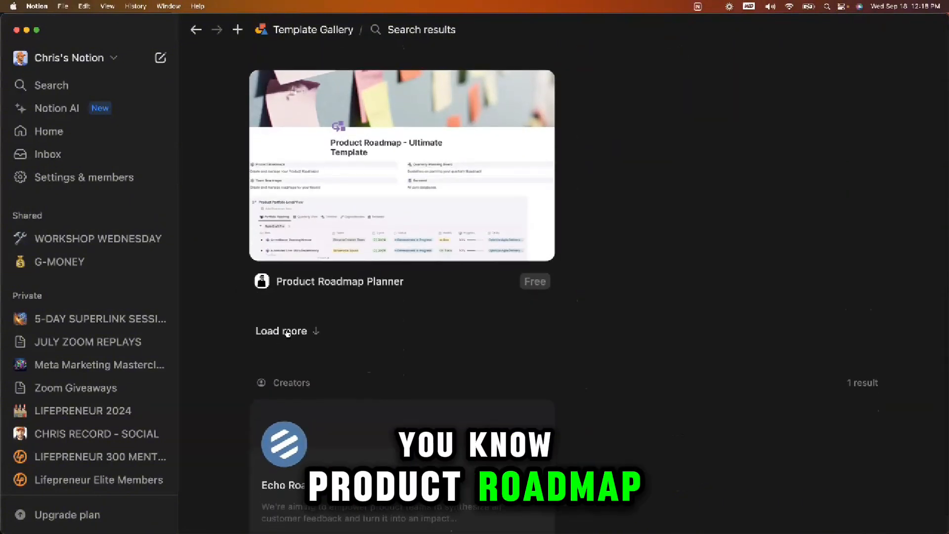
left_click(271, 336)
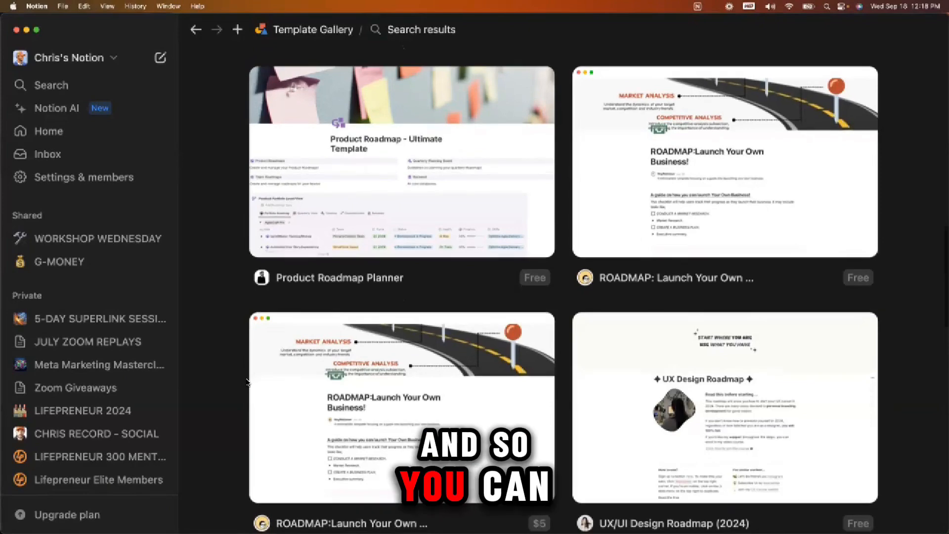
scroll(247, 382, "down", 10)
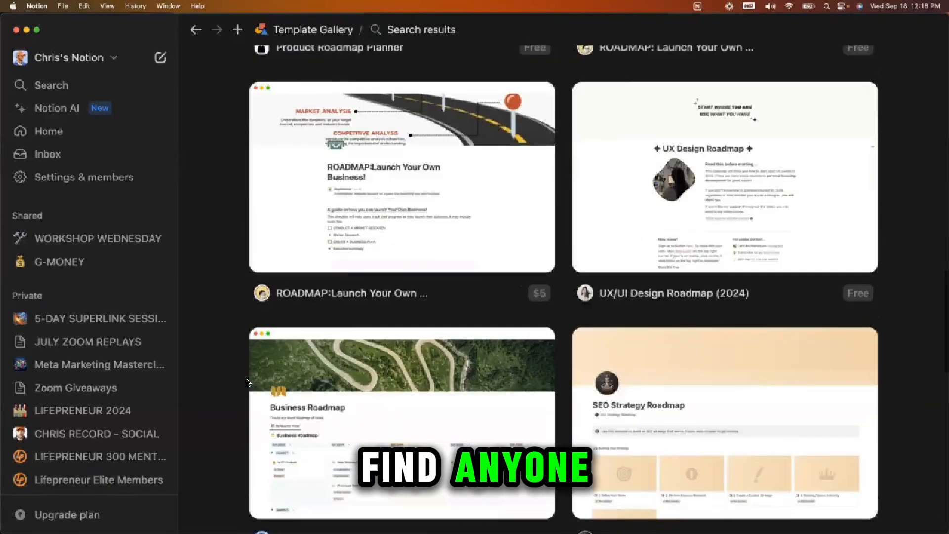
scroll(248, 383, "down", 2)
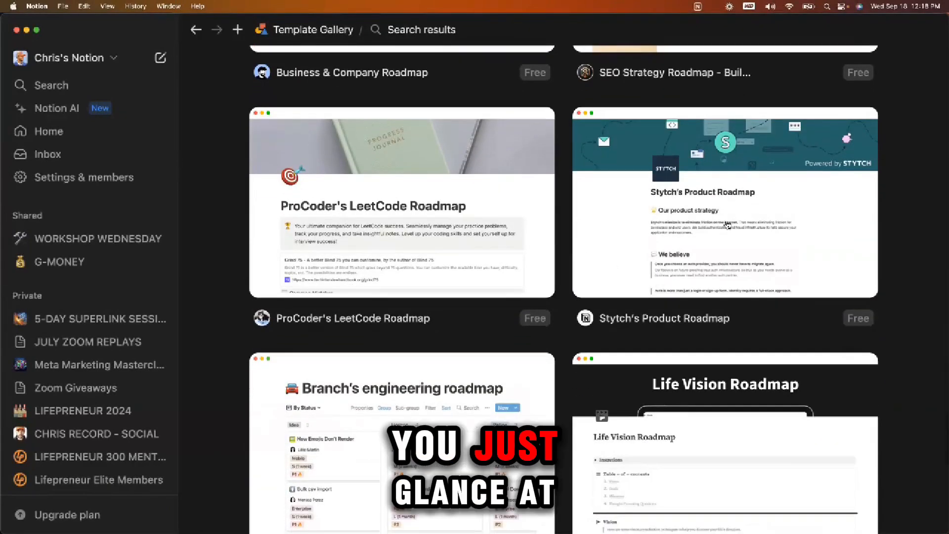
scroll(443, 265, "up", 12)
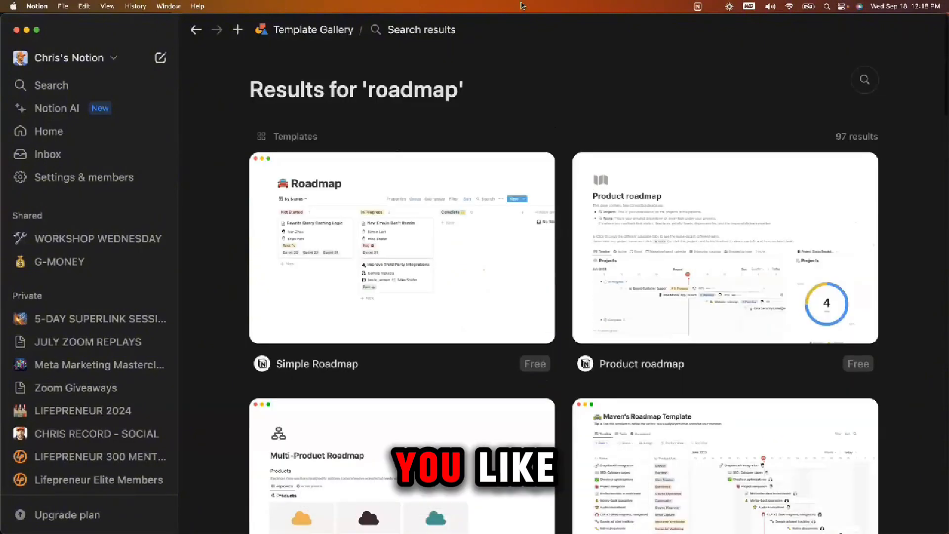
- Return to the template gallery's start page and search it for "syllabus"
left_click(301, 29)
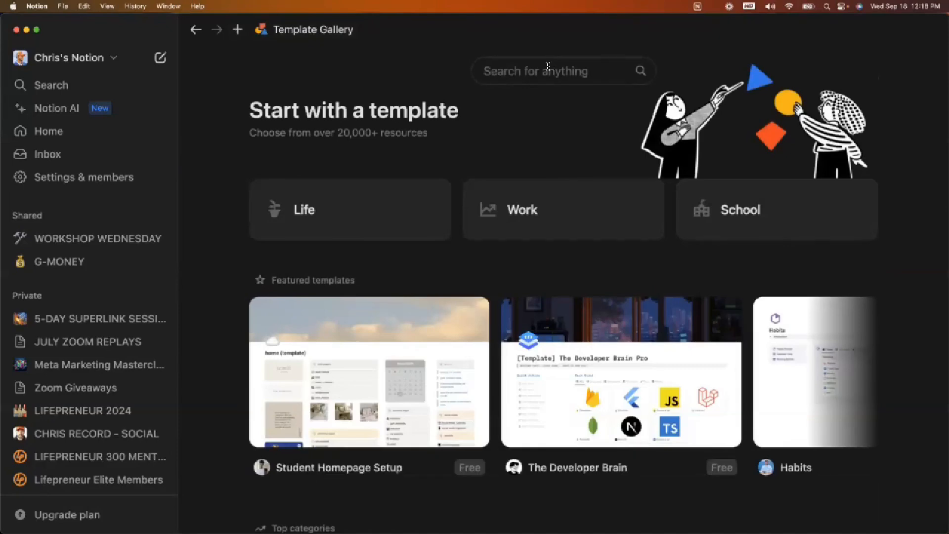
left_click(548, 67)
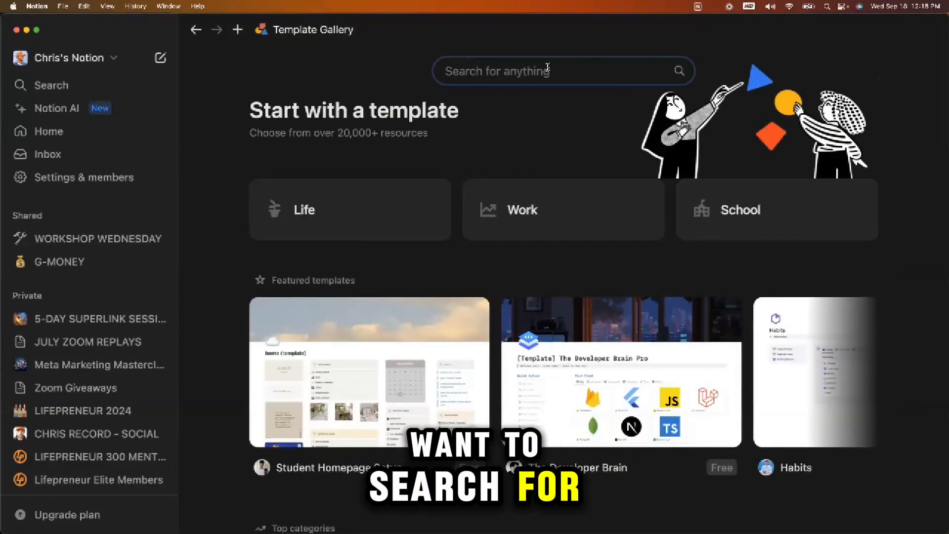
type("syllabus")
key("Return")
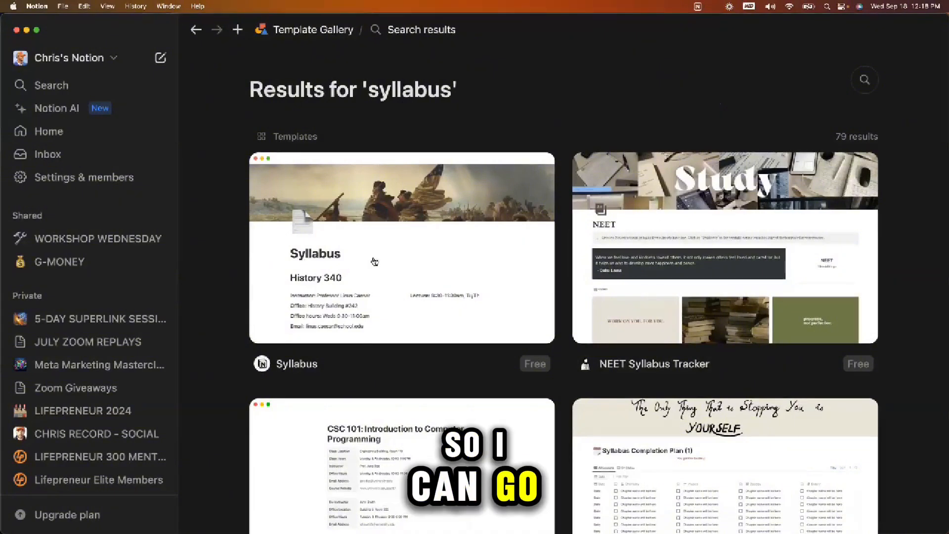
- Look through the first batch of templates in the "syllabus" search results
scroll(375, 261, "down", 3)
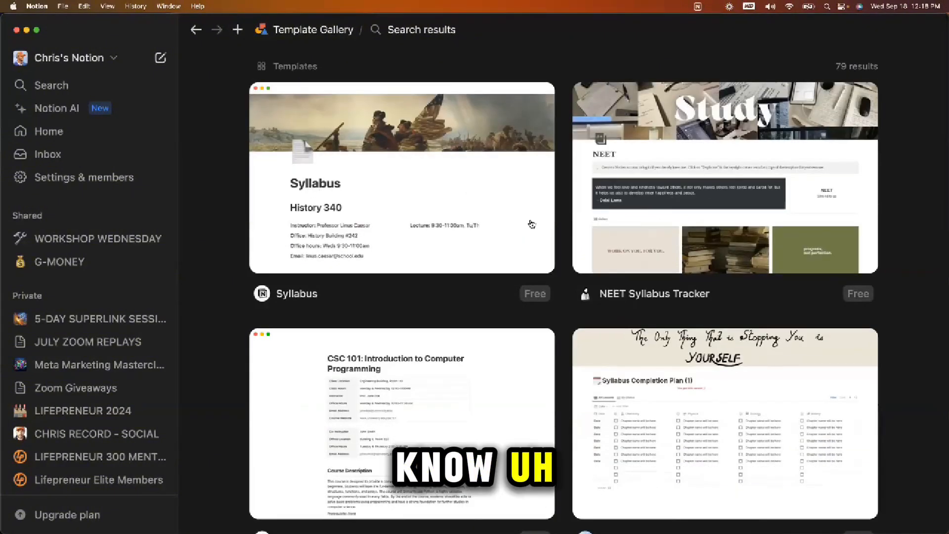
scroll(430, 242, "down", 3)
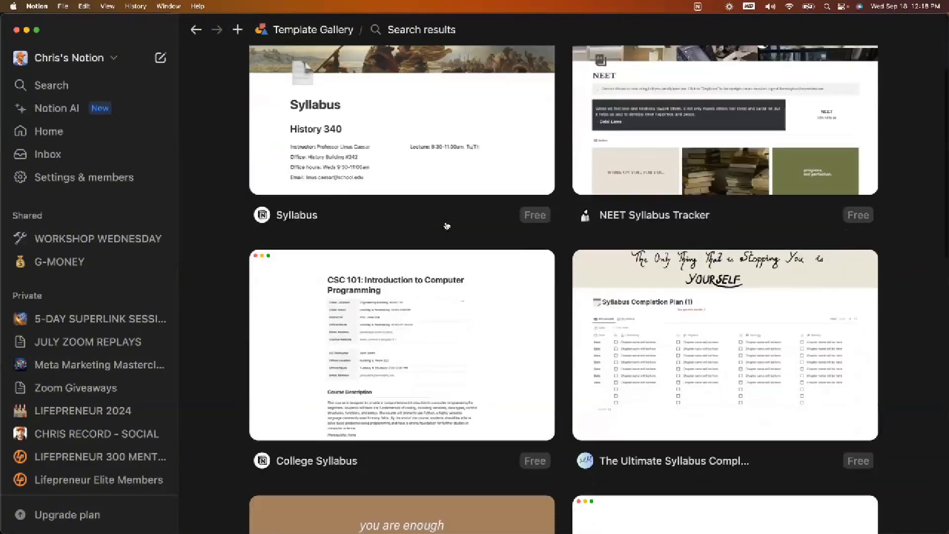
scroll(528, 342, "down", 15)
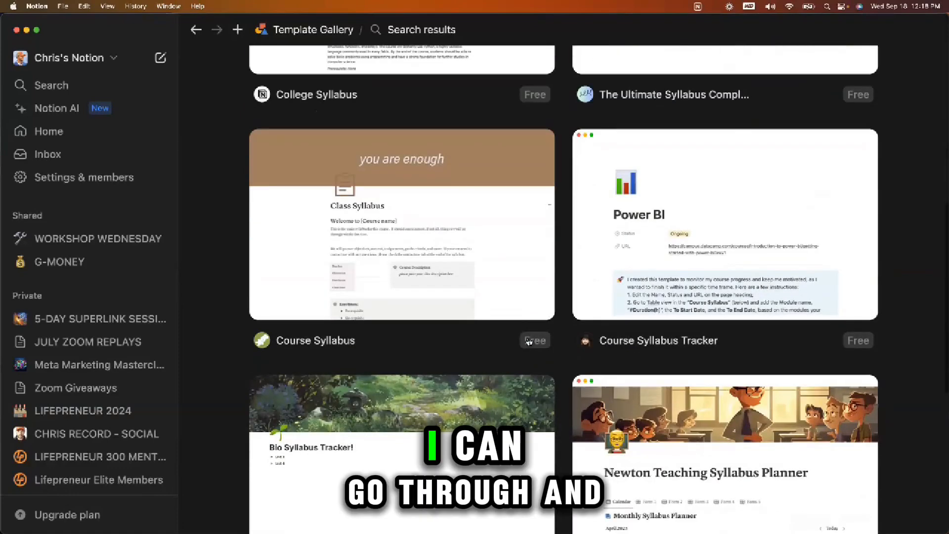
scroll(529, 341, "down", 7)
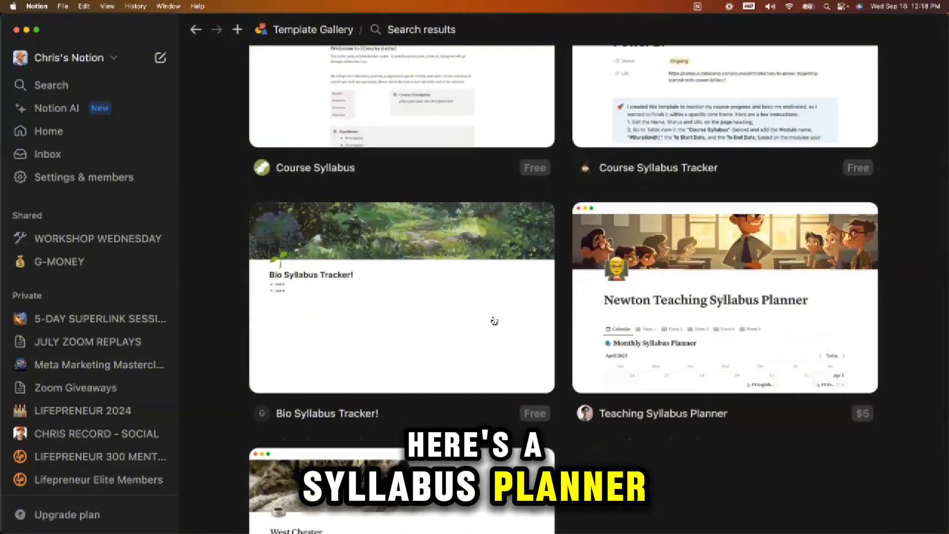
scroll(494, 321, "down", 7)
scroll(494, 321, "down", 2)
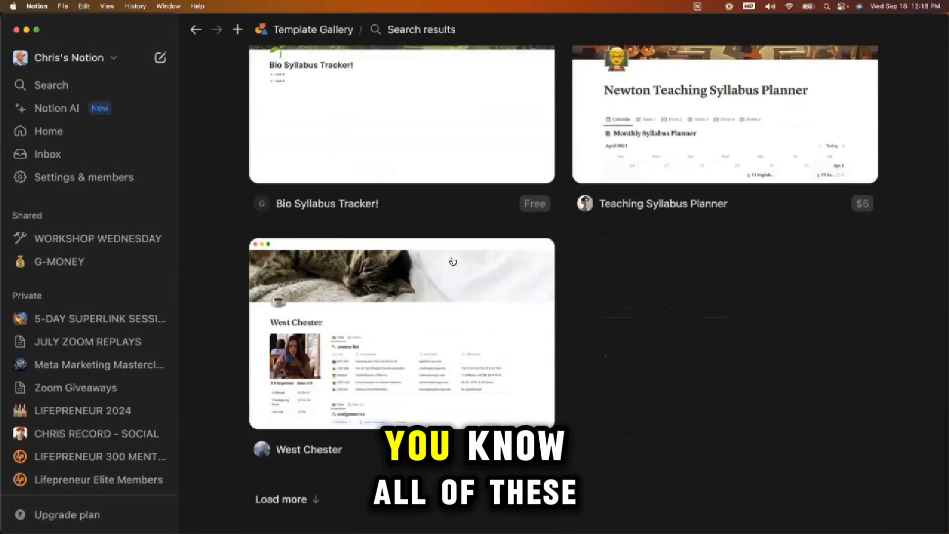
- Load more "syllabus" results and examine the additional school and course templates
left_click(291, 499)
scroll(642, 289, "down", 8)
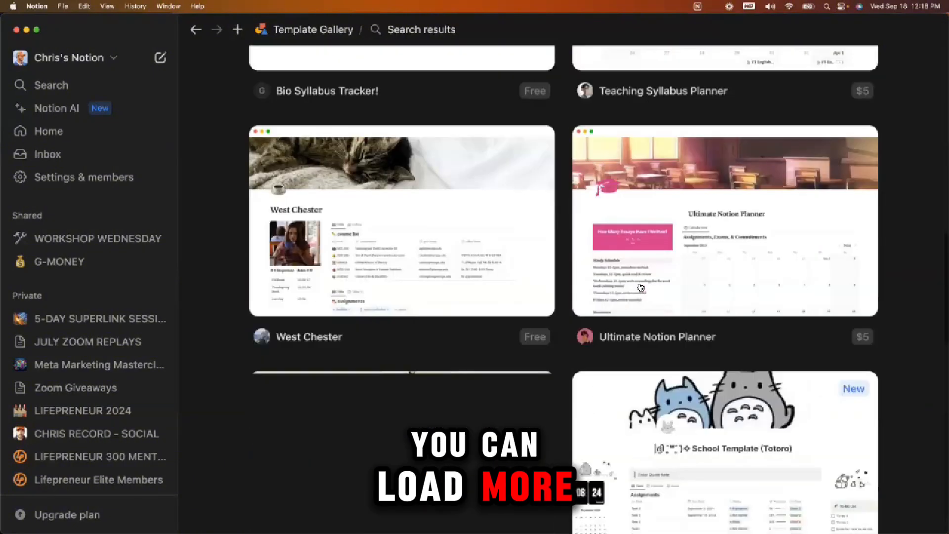
scroll(640, 287, "down", 8)
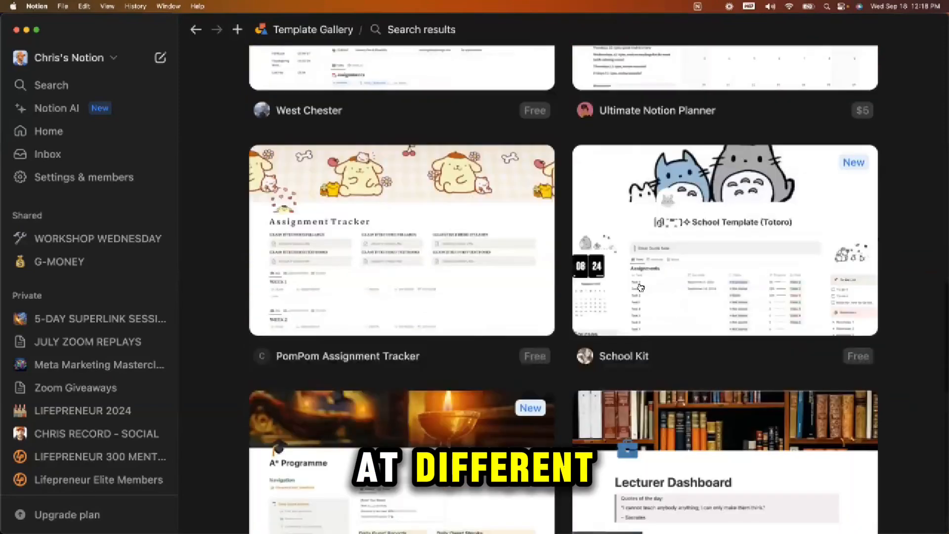
scroll(641, 287, "down", 19)
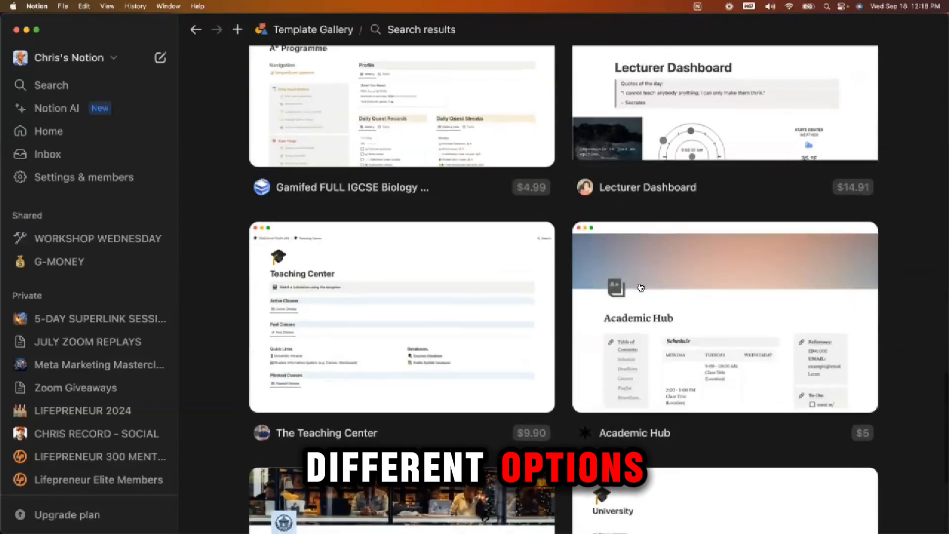
scroll(641, 288, "down", 5)
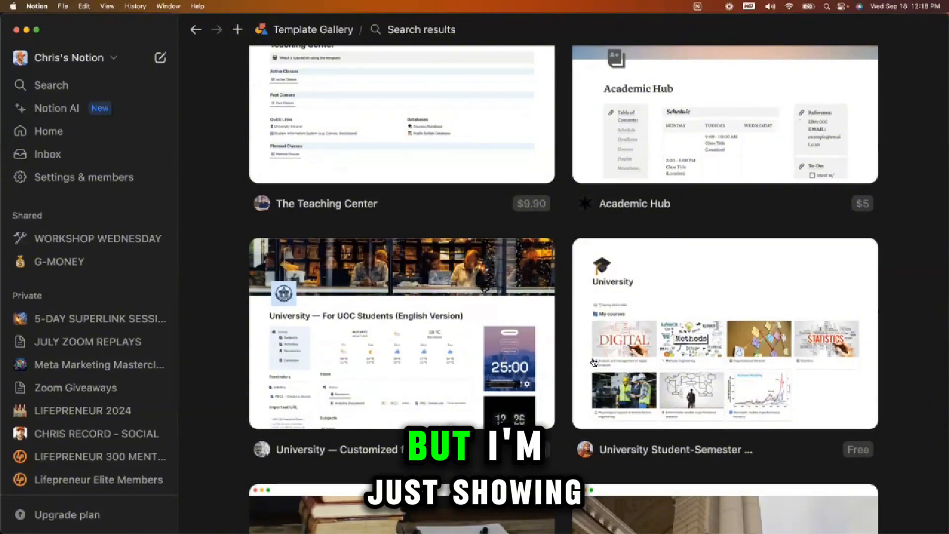
scroll(593, 362, "down", 16)
scroll(594, 362, "down", 3)
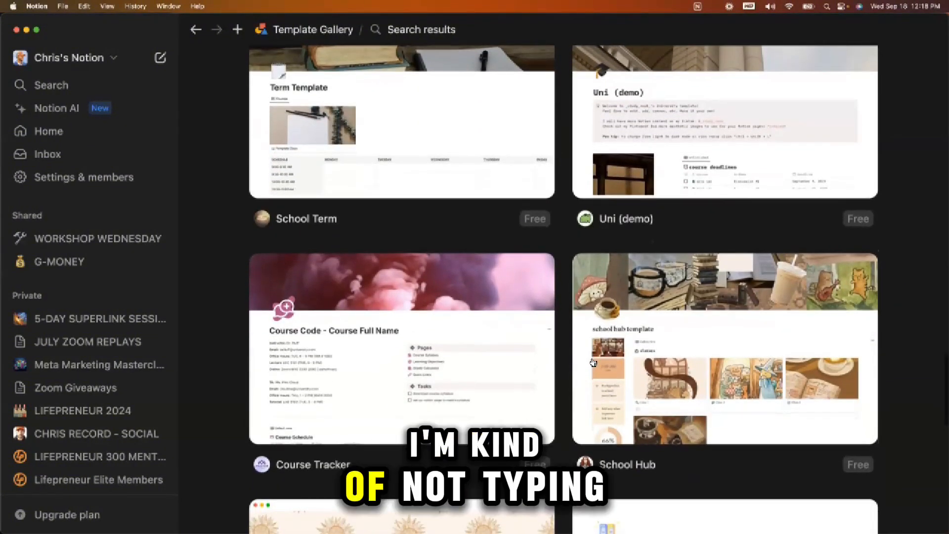
scroll(594, 363, "down", 15)
scroll(593, 362, "down", 13)
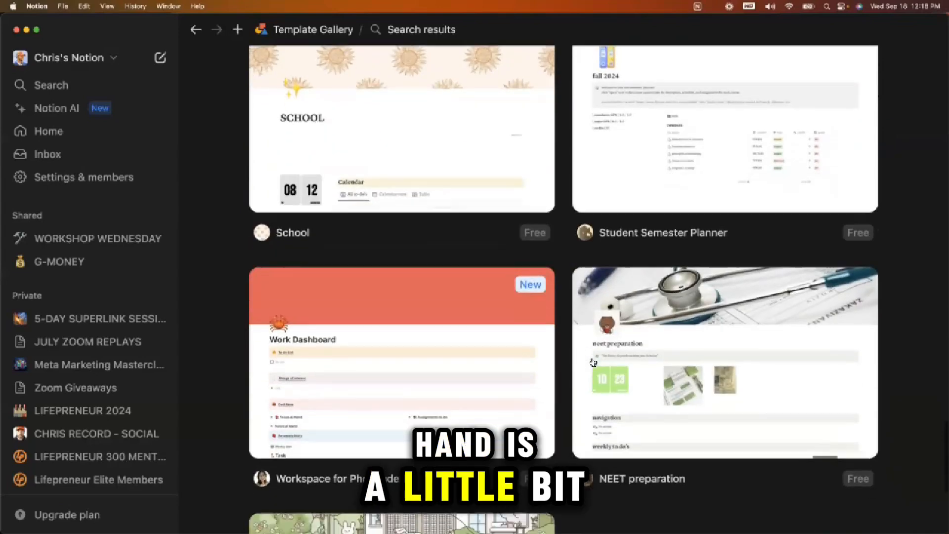
scroll(593, 363, "up", 20)
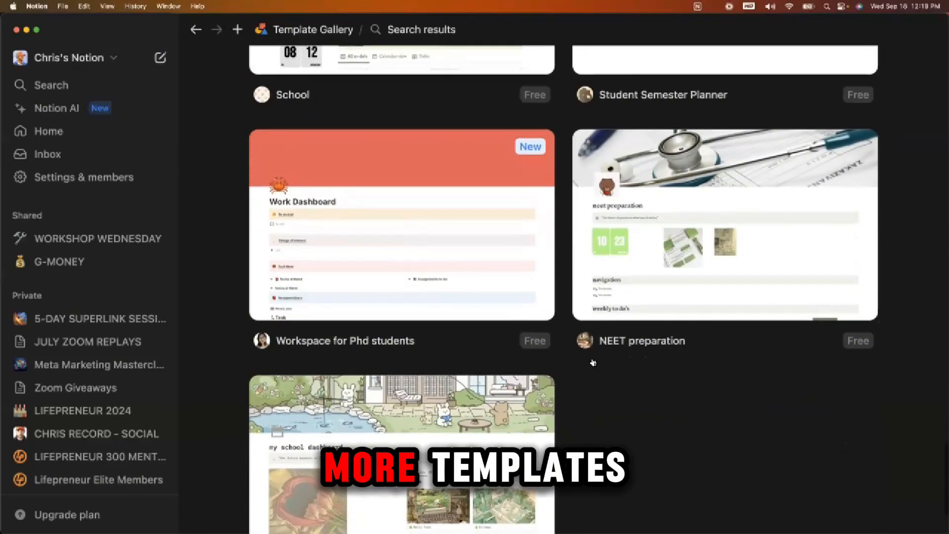
scroll(593, 362, "up", 12)
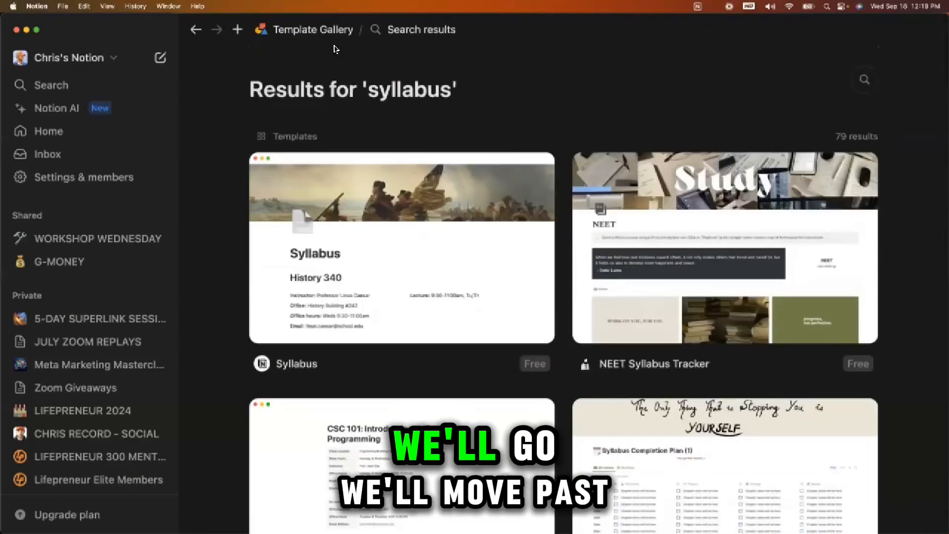
- Return to the template gallery's start page, search for "calendar" and look through the resulting templates
left_click(323, 28)
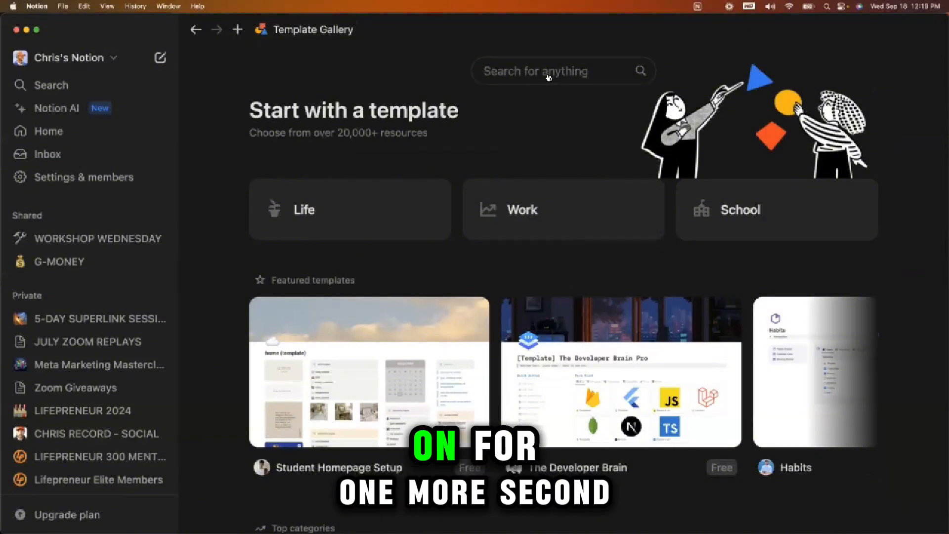
left_click(548, 73)
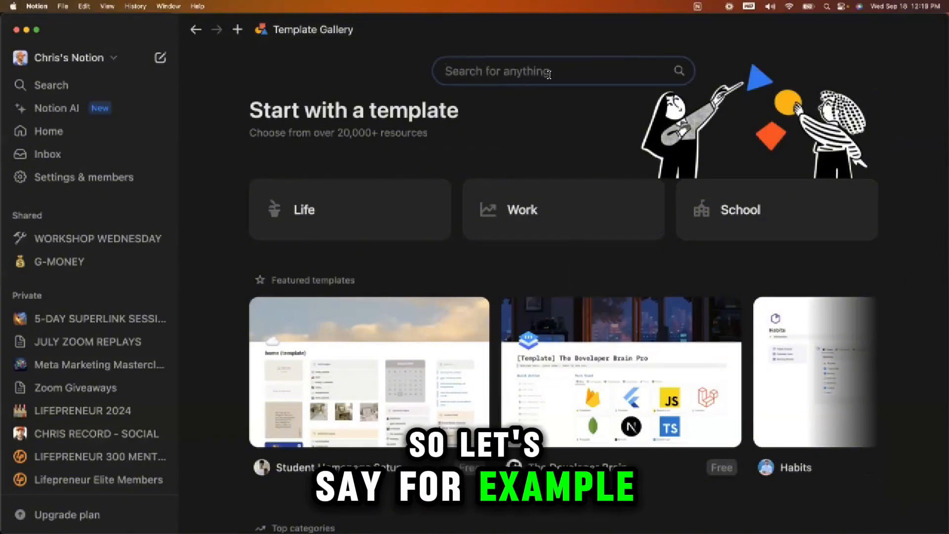
type("calendar")
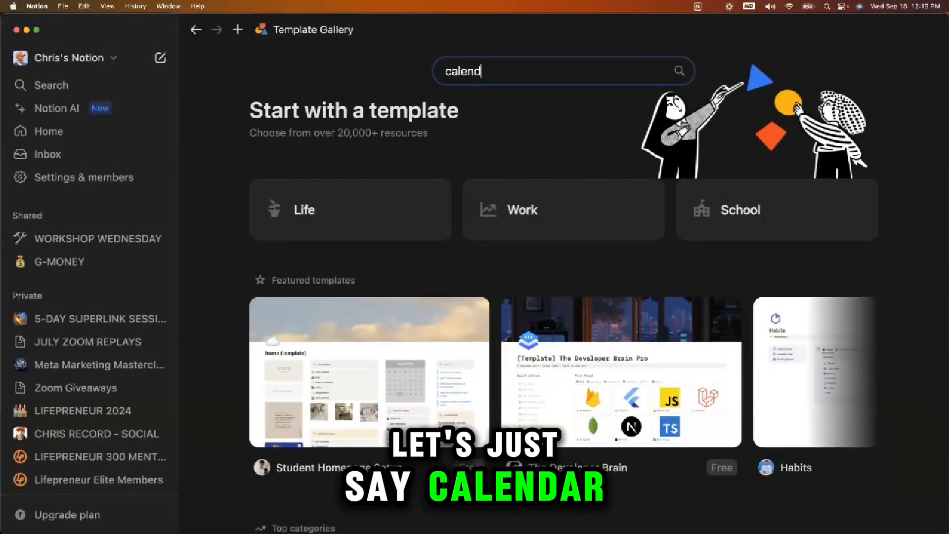
key("Return")
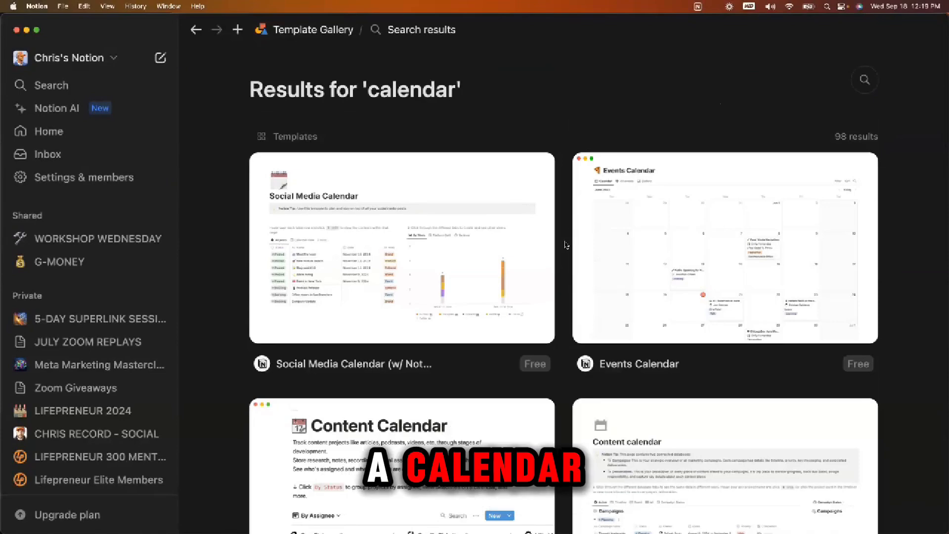
scroll(562, 259, "down", 1)
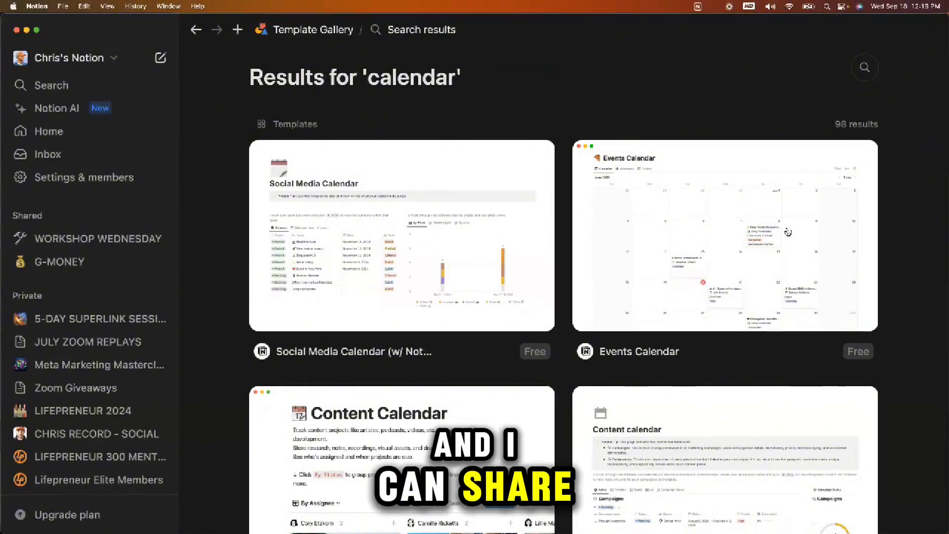
scroll(560, 341, "down", 5)
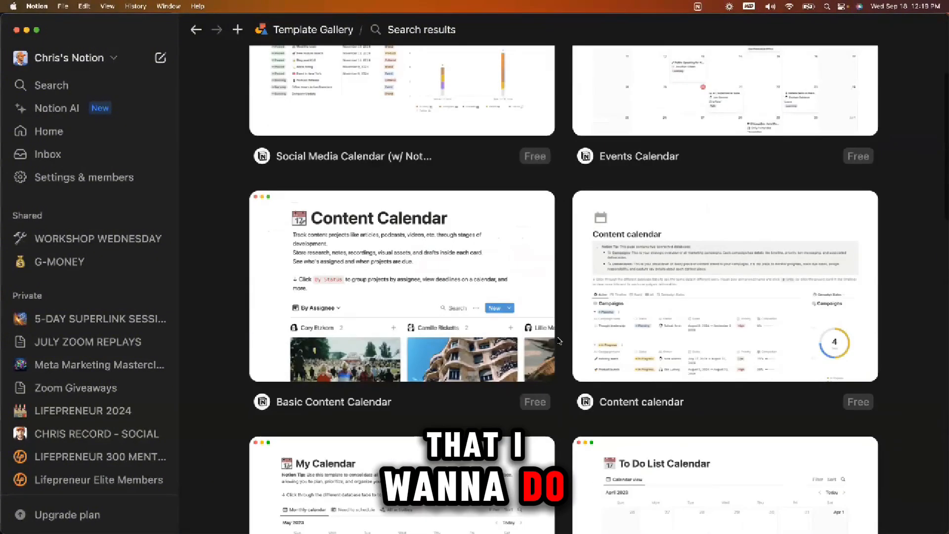
scroll(560, 341, "down", 1)
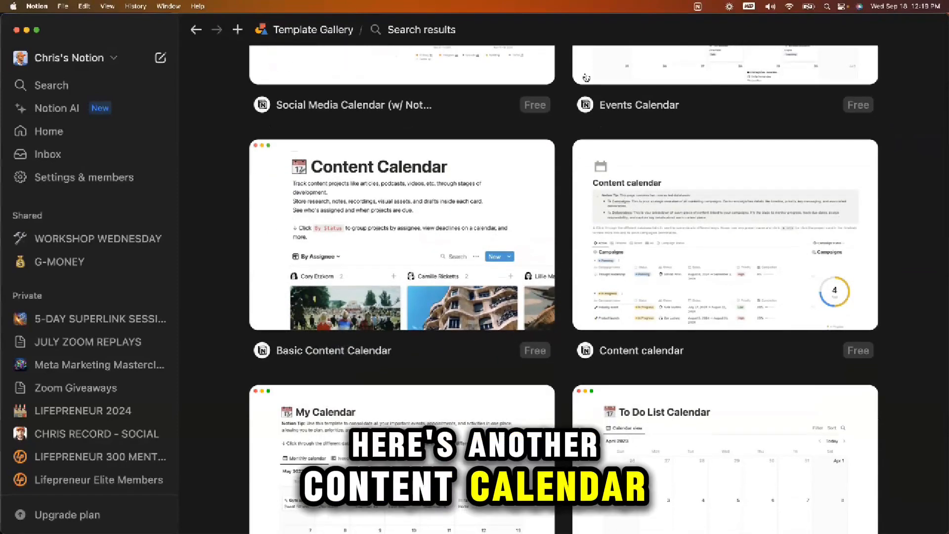
scroll(586, 77, "up", 5)
- Go back to the gallery's start page, search for "content schedule" and browse the content planner templates
left_click(304, 30)
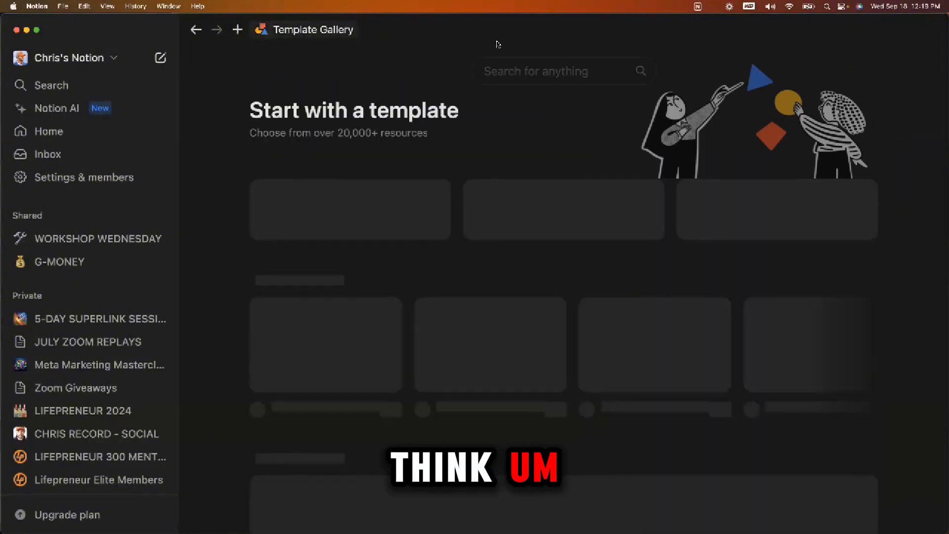
left_click(503, 70)
type("conten")
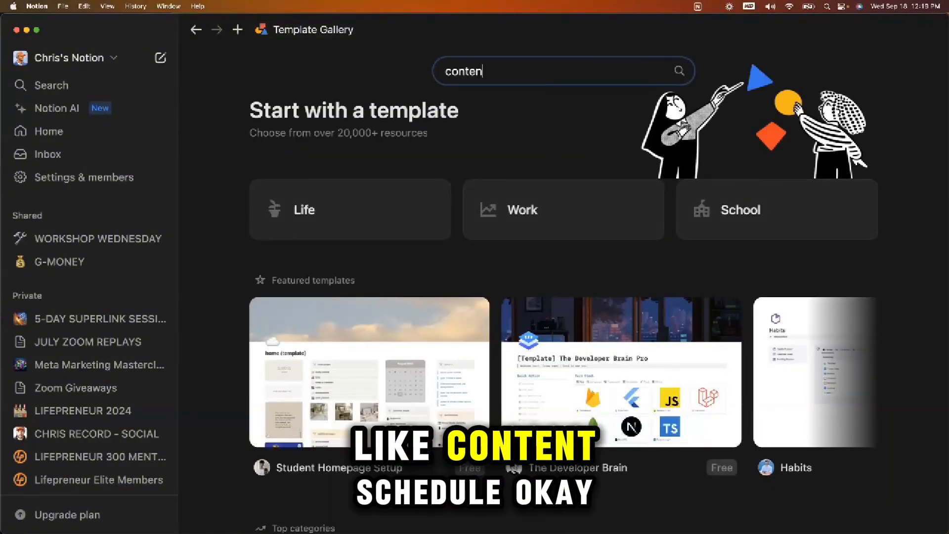
type("t schedule")
key("Return")
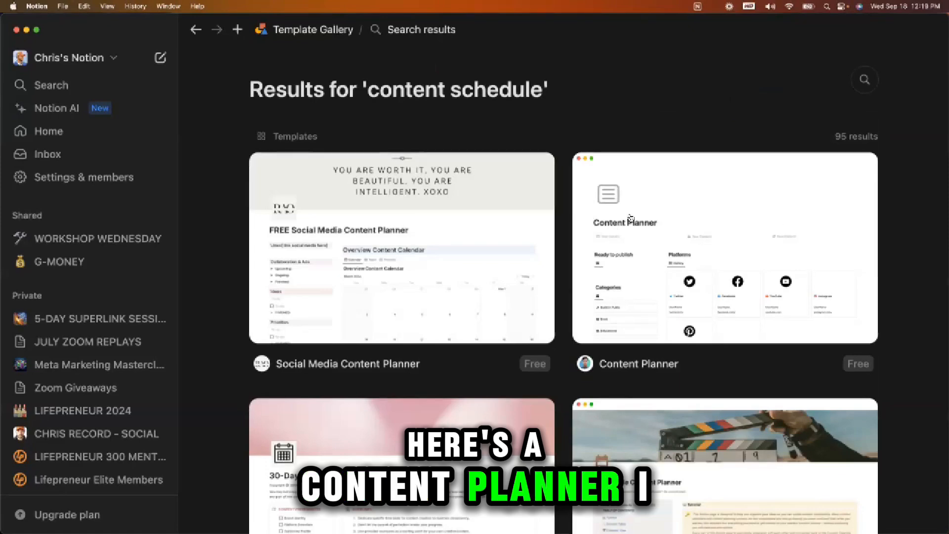
scroll(584, 269, "down", 5)
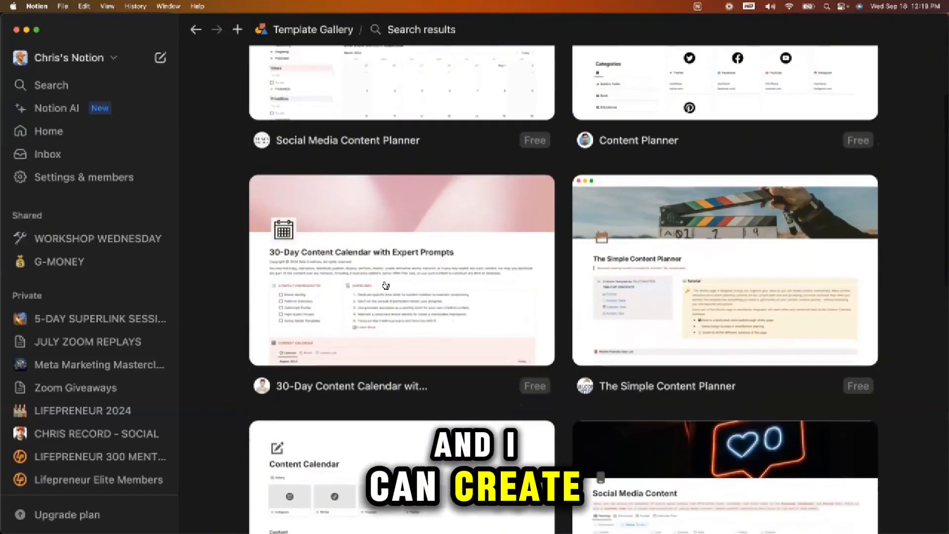
scroll(585, 228, "down", 6)
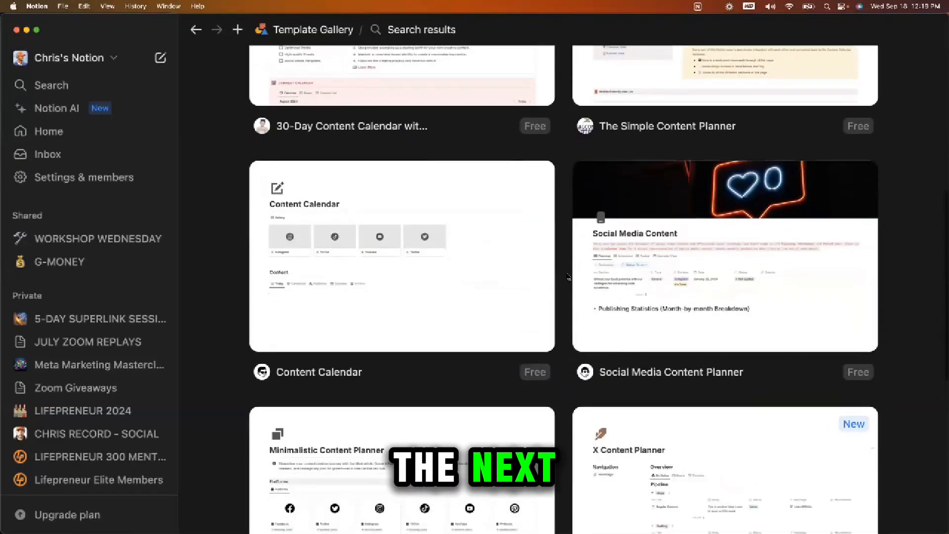
scroll(569, 277, "down", 7)
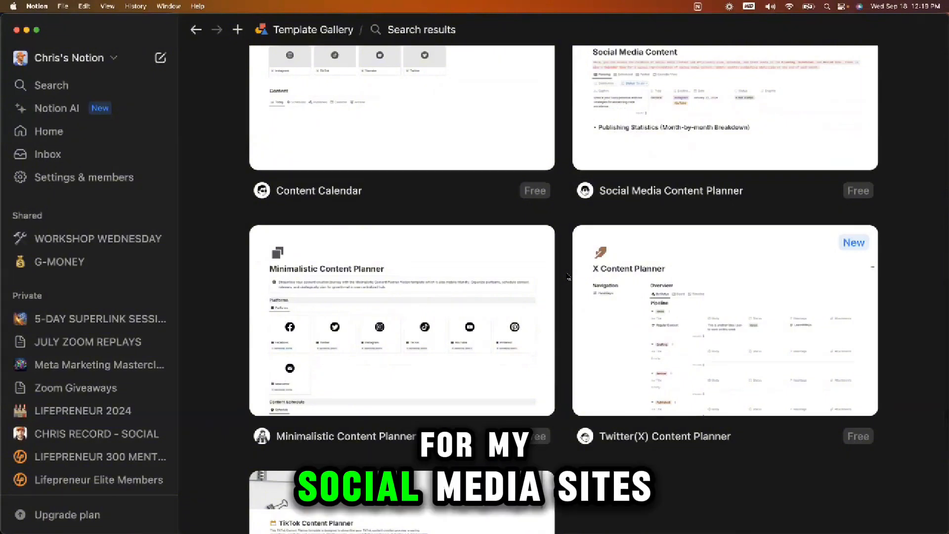
scroll(569, 277, "down", 2)
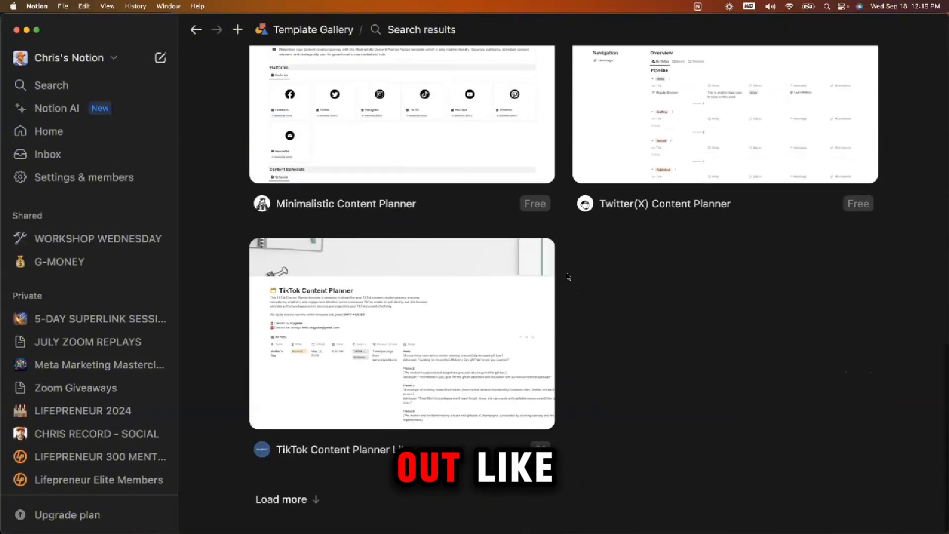
- Open the TikTok Content Planner Lite template, look over its details page and return to the gallery's start page
left_click(385, 331)
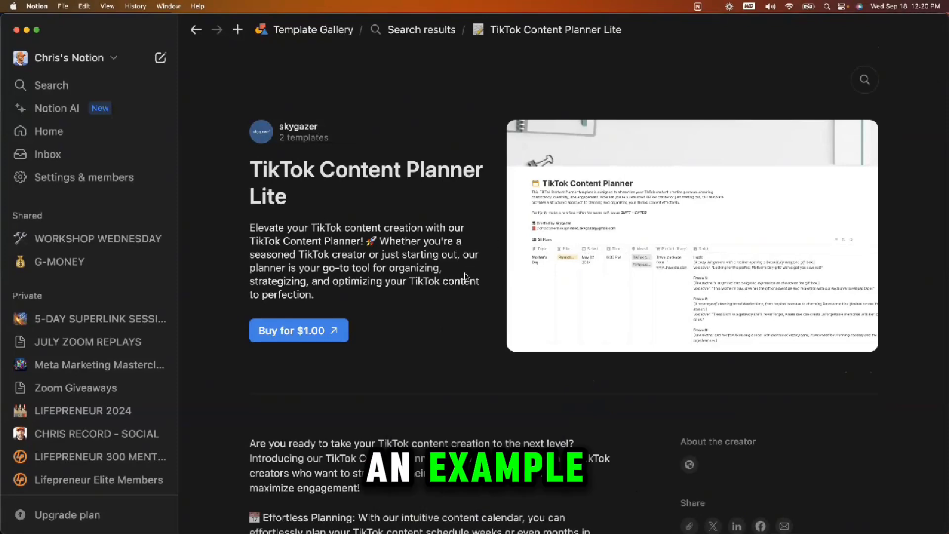
scroll(445, 331, "down", 10)
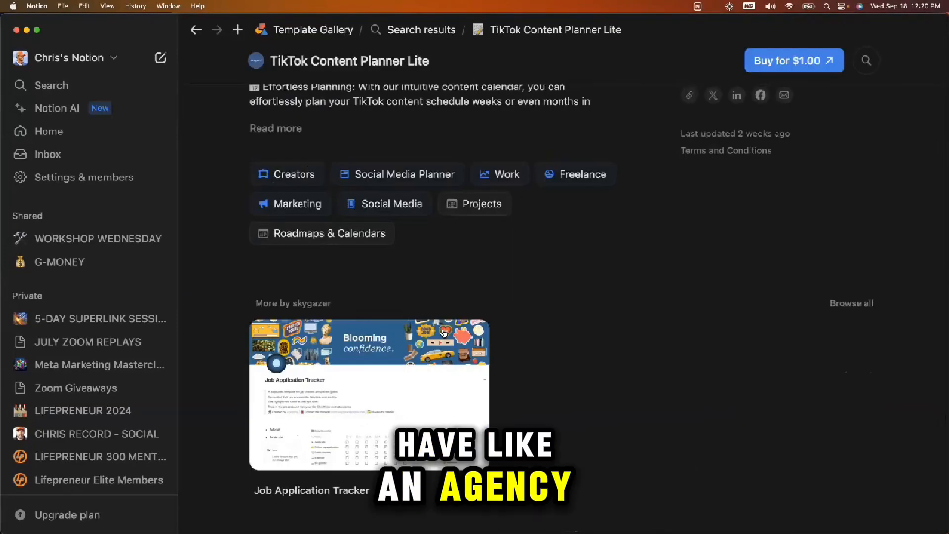
scroll(444, 332, "up", 10)
left_click(316, 30)
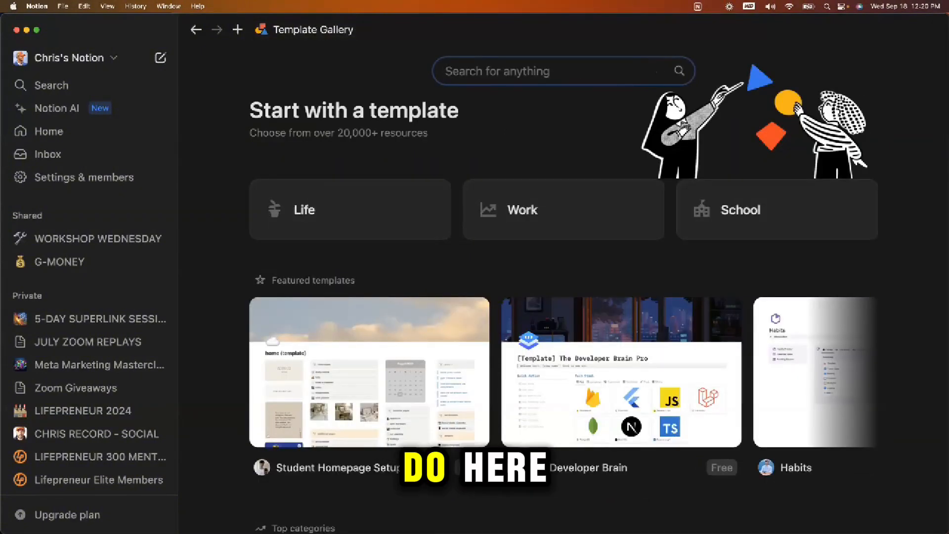
- Search the template gallery for "resume", look through the results and return to the start page
type("resume")
key("Return")
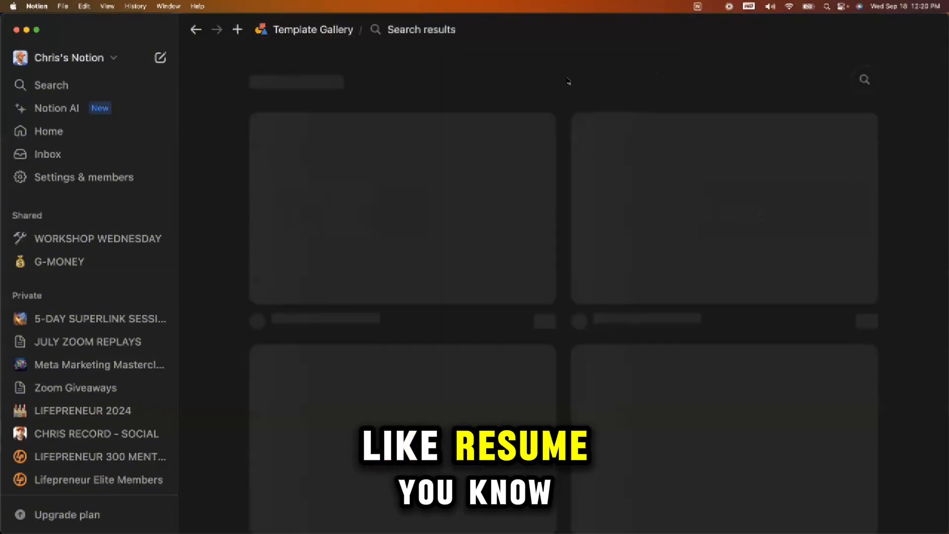
scroll(912, 294, "down", 10)
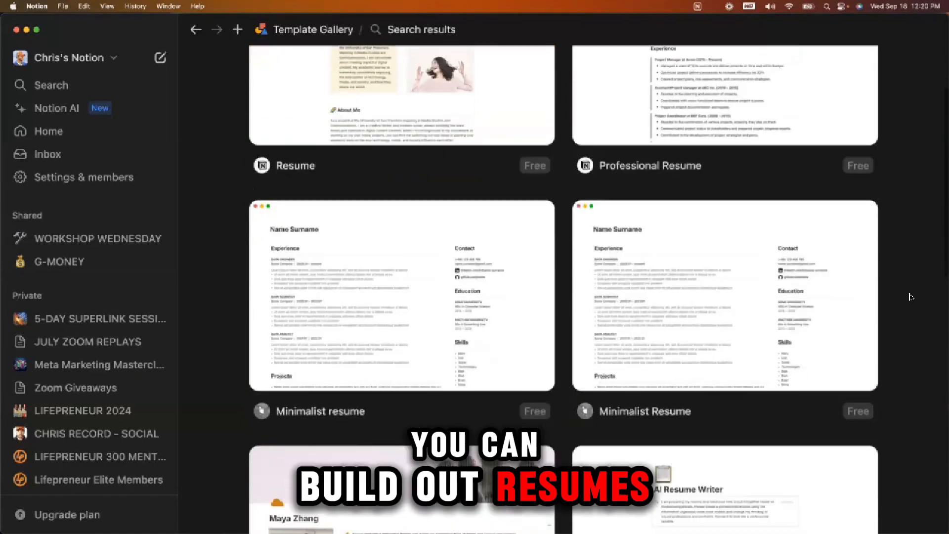
scroll(911, 296, "down", 10)
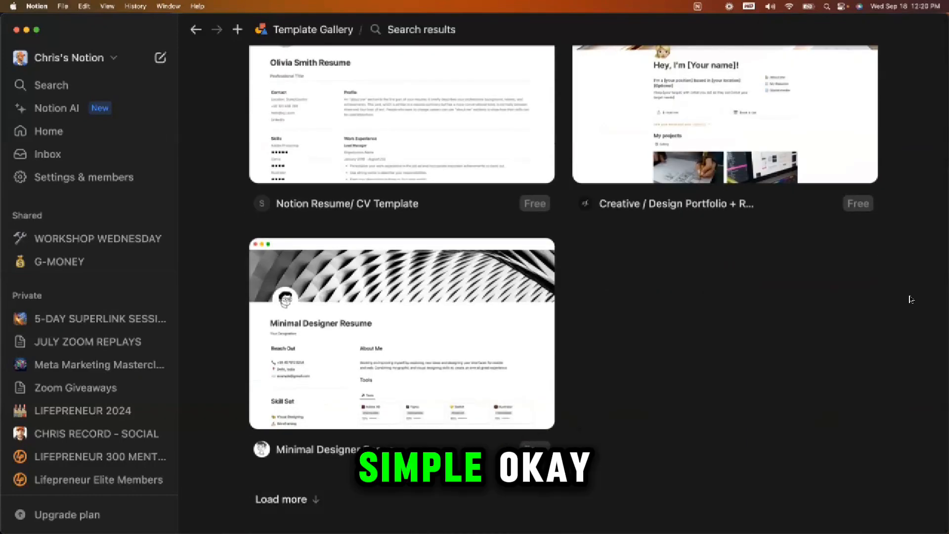
scroll(730, 359, "up", 20)
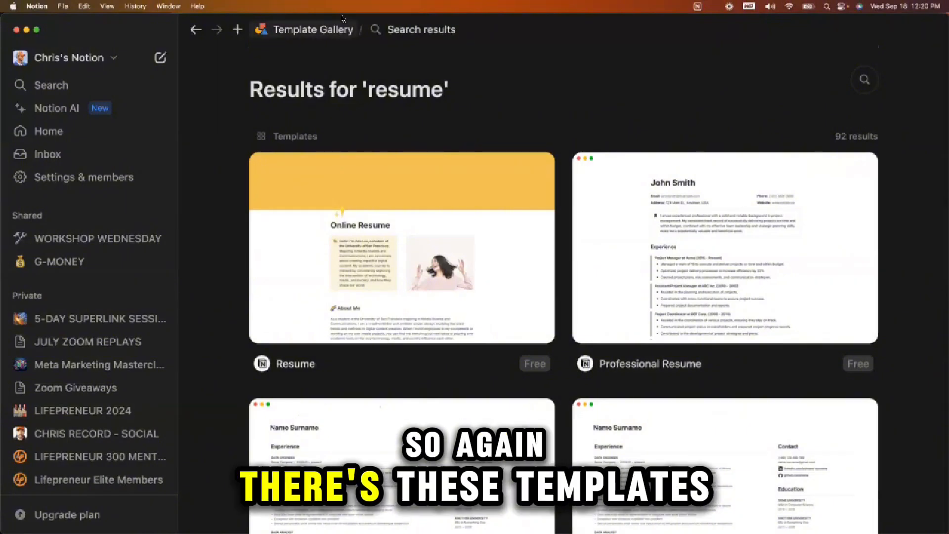
left_click(322, 31)
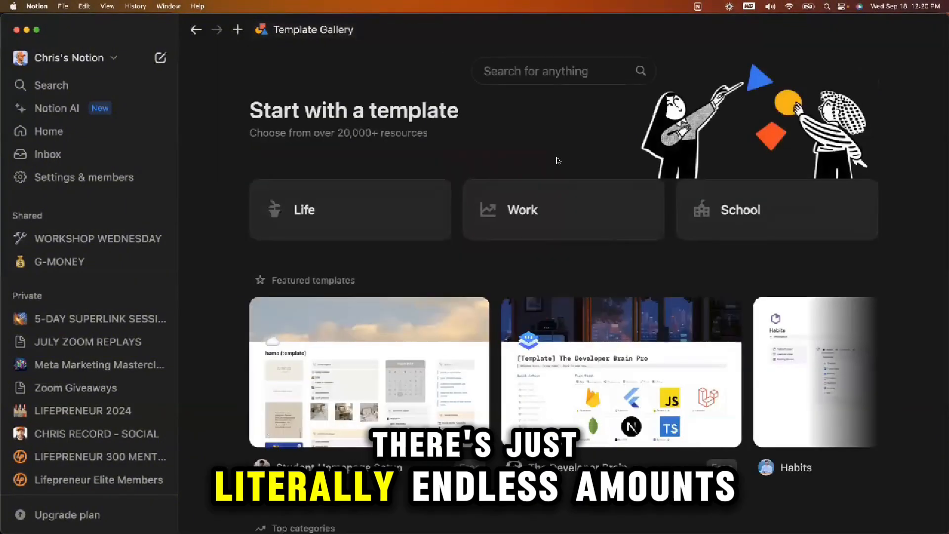
- Open the gallery's Work category and look through its Use Case and Feature filter options
left_click(544, 203)
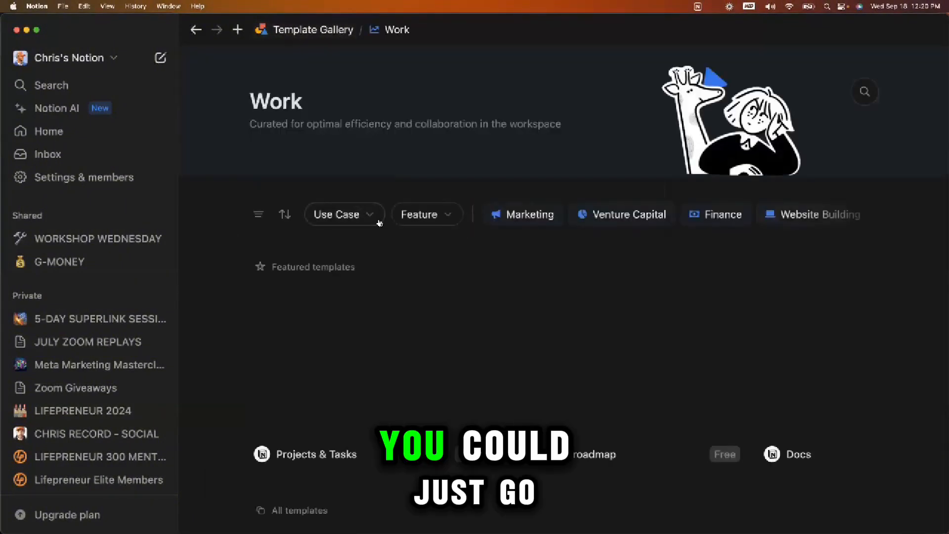
left_click(371, 216)
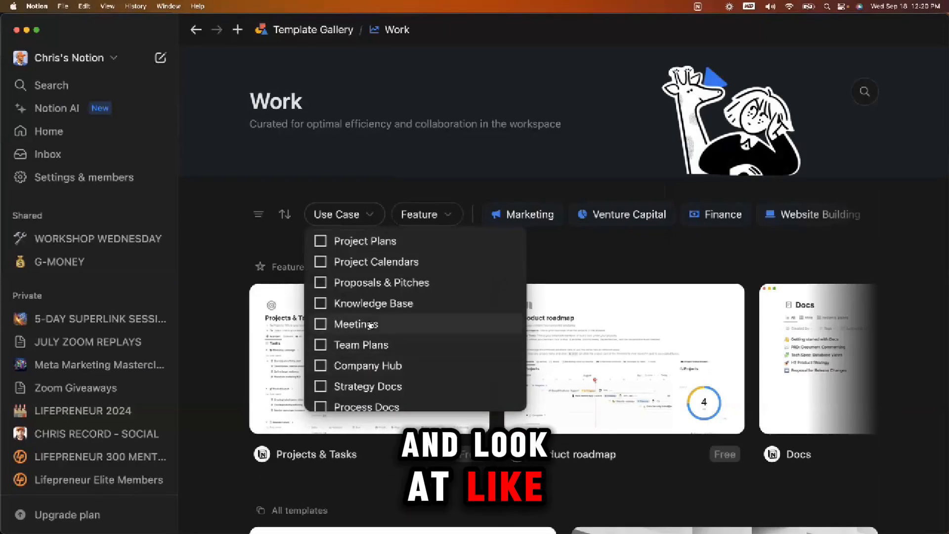
scroll(371, 325, "down", 3)
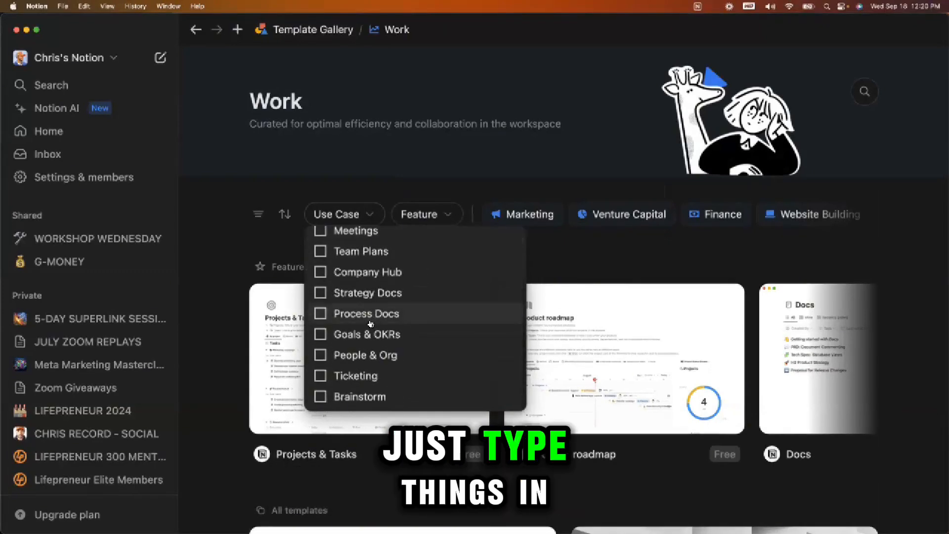
scroll(444, 285, "up", 1)
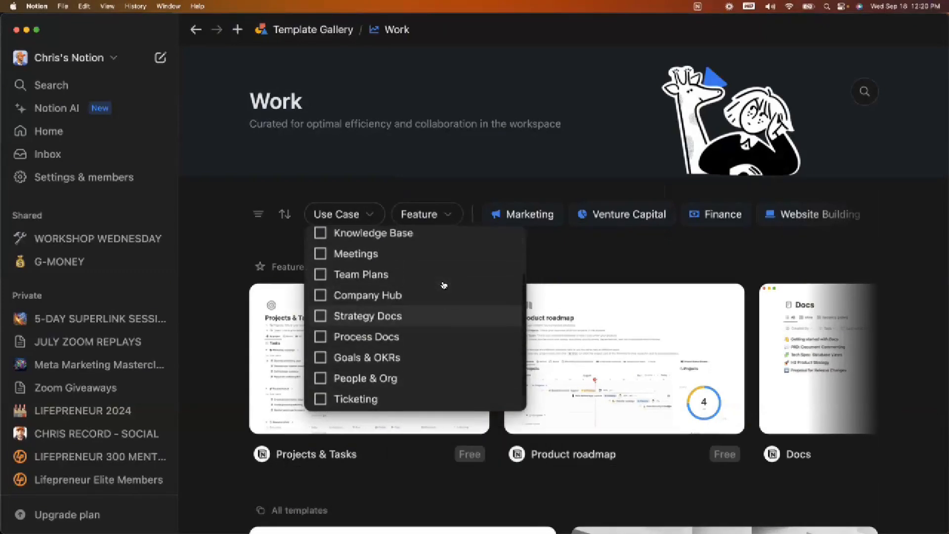
scroll(444, 285, "up", 3)
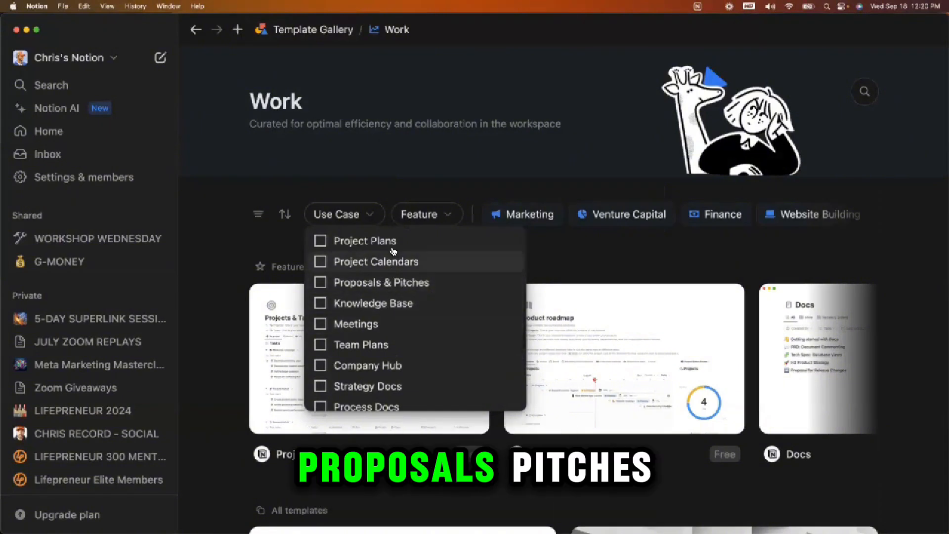
left_click(448, 215)
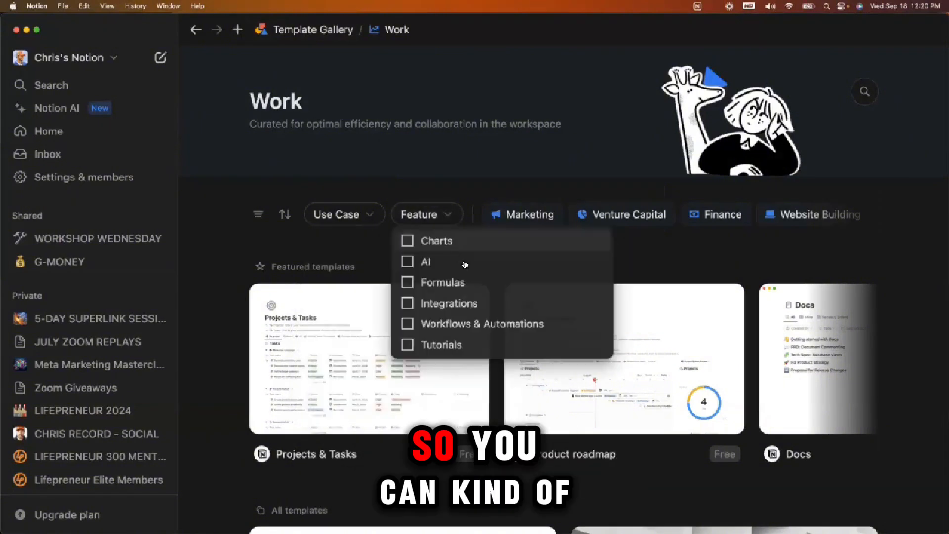
- Filter the Work templates by Marketing and browse the featured templates and the full list of marketing templates
left_click(527, 211)
left_click(530, 216)
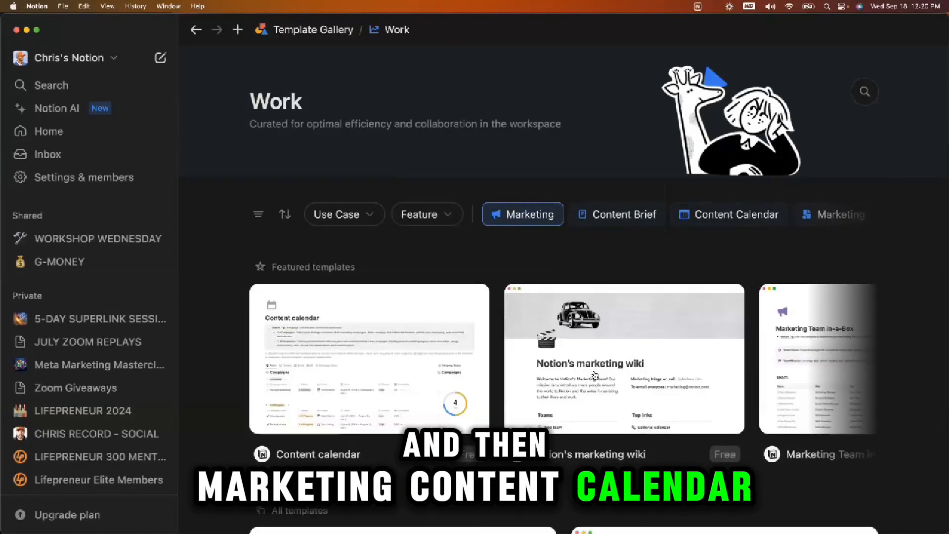
scroll(643, 356, "down", 2)
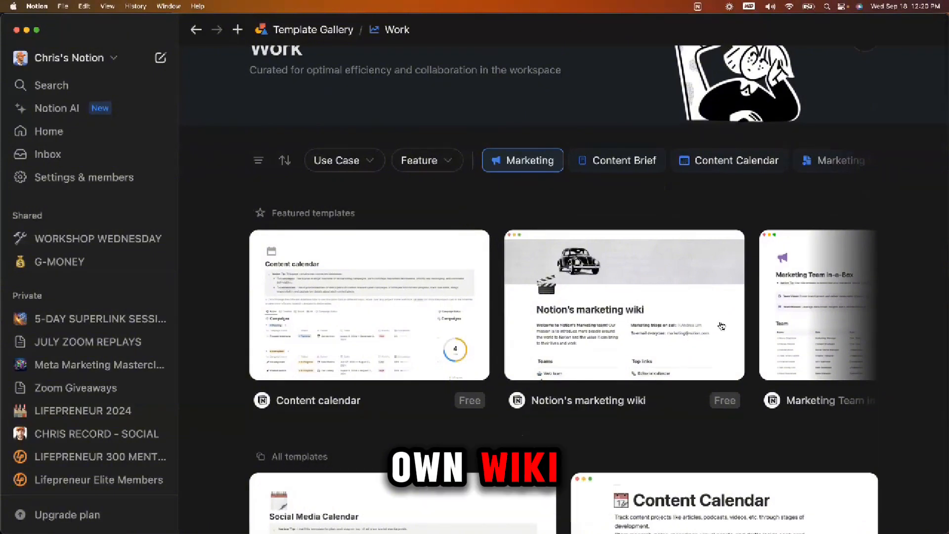
scroll(829, 321, "down", 2)
scroll(791, 257, "right", 1)
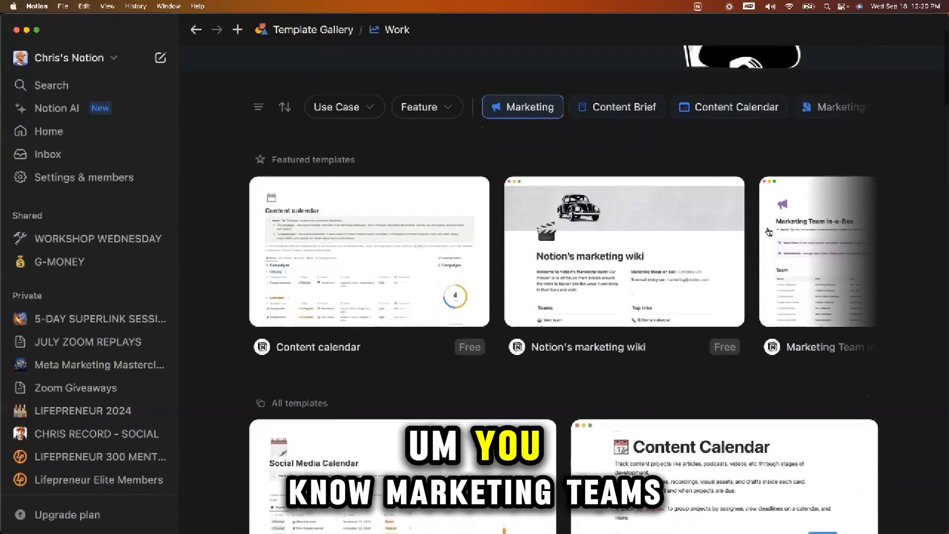
scroll(768, 232, "right", 2)
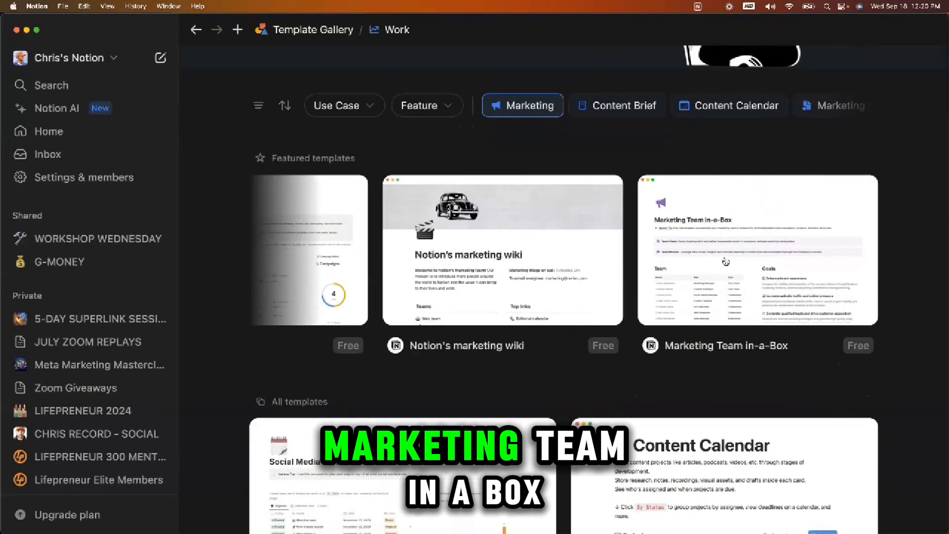
scroll(630, 310, "down", 5)
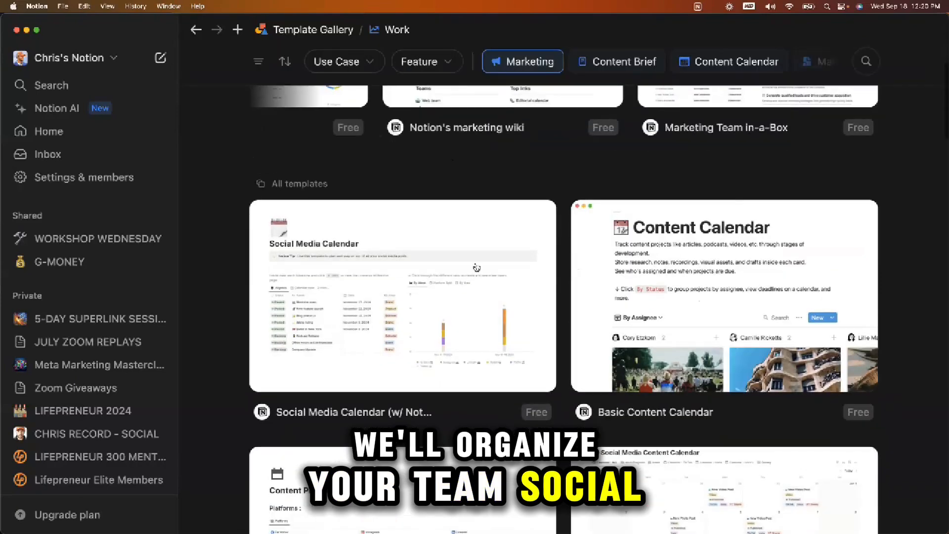
scroll(527, 295, "down", 7)
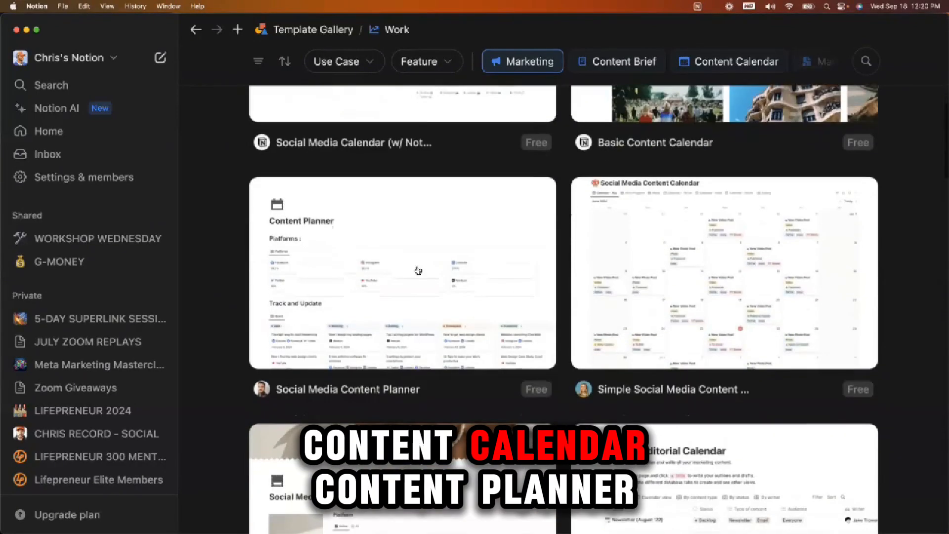
scroll(613, 324, "down", 4)
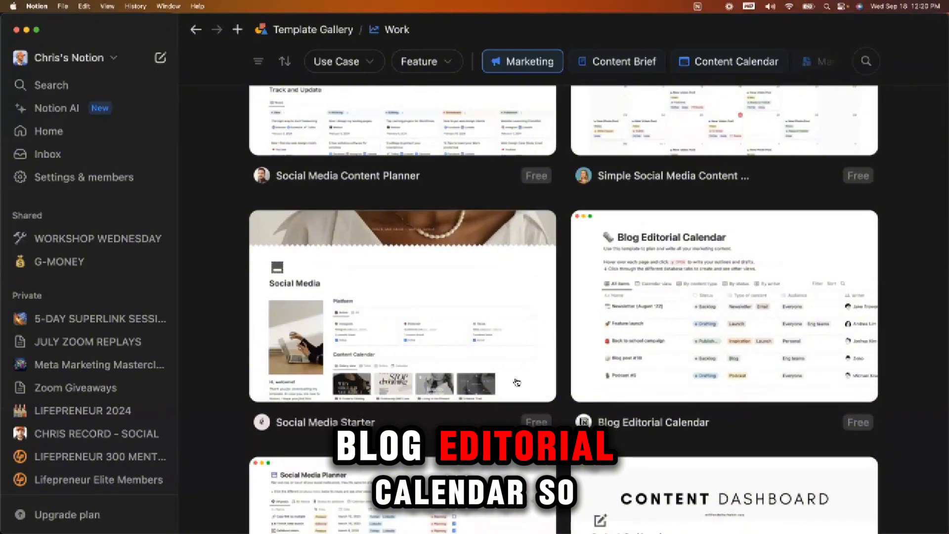
scroll(517, 383, "down", 8)
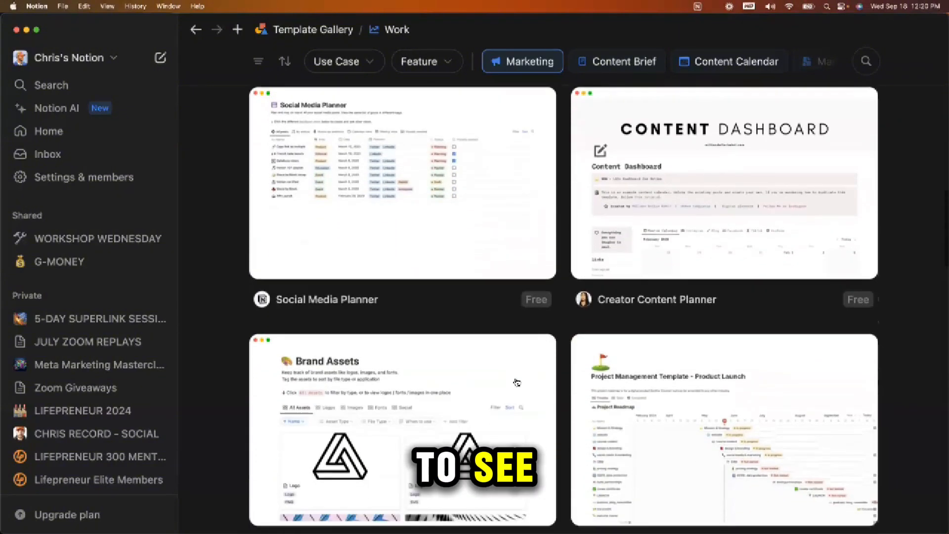
scroll(517, 382, "down", 11)
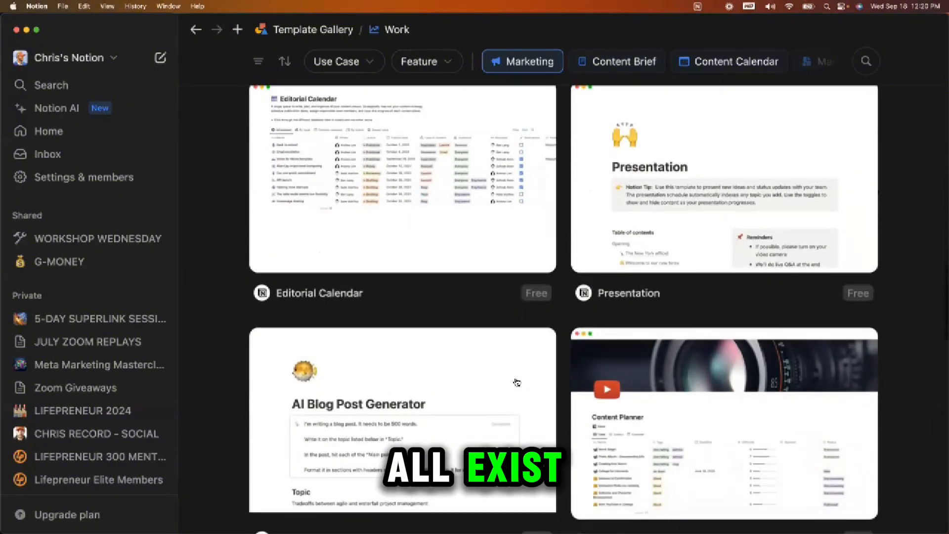
scroll(517, 382, "down", 10)
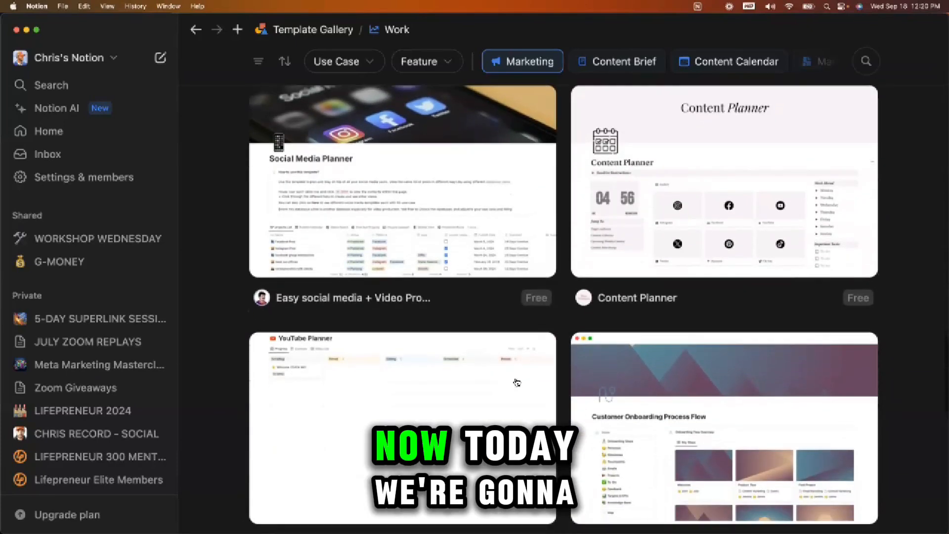
scroll(517, 382, "down", 1)
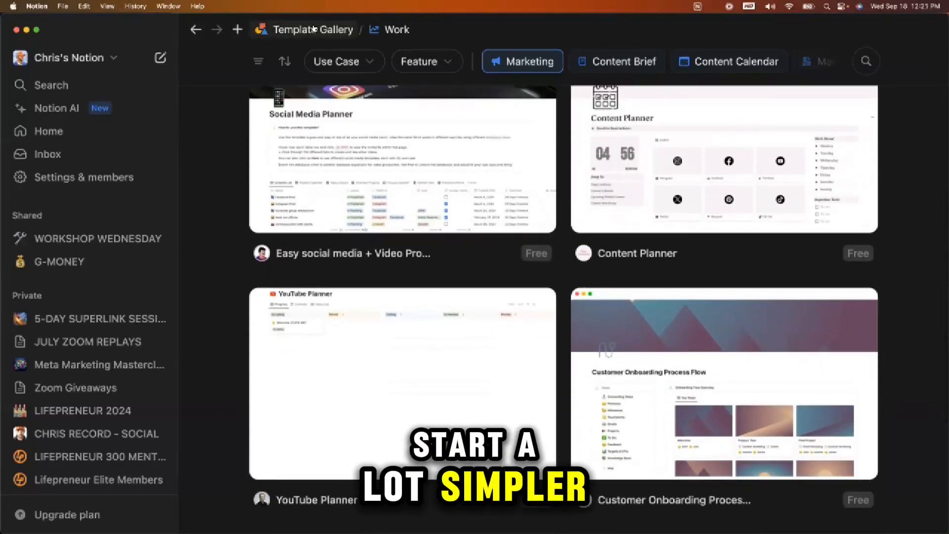
- Leave the template gallery and return to the shared WORKSHOP WEDNESDAY page
left_click(193, 29)
left_click(193, 30)
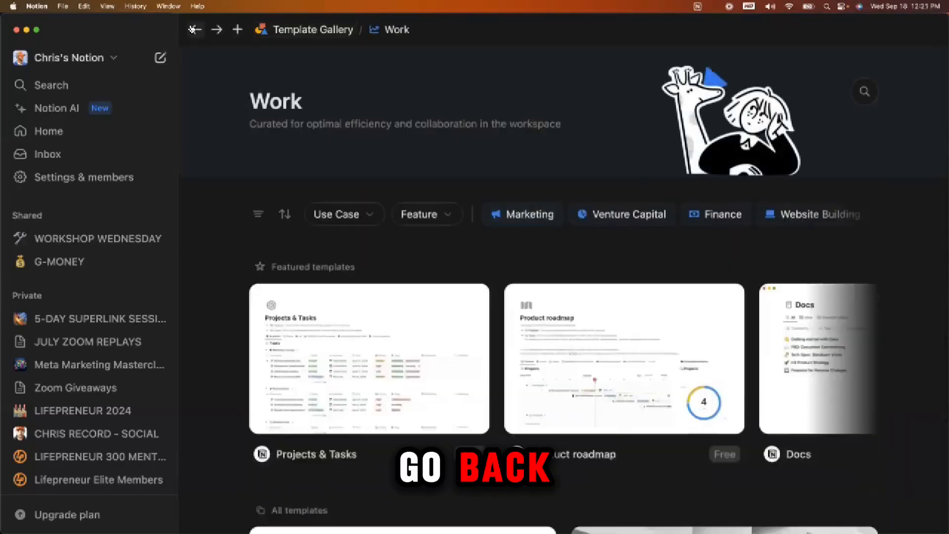
left_click(192, 29)
left_click(193, 29)
left_click(193, 29)
left_click(193, 29)
left_click(193, 30)
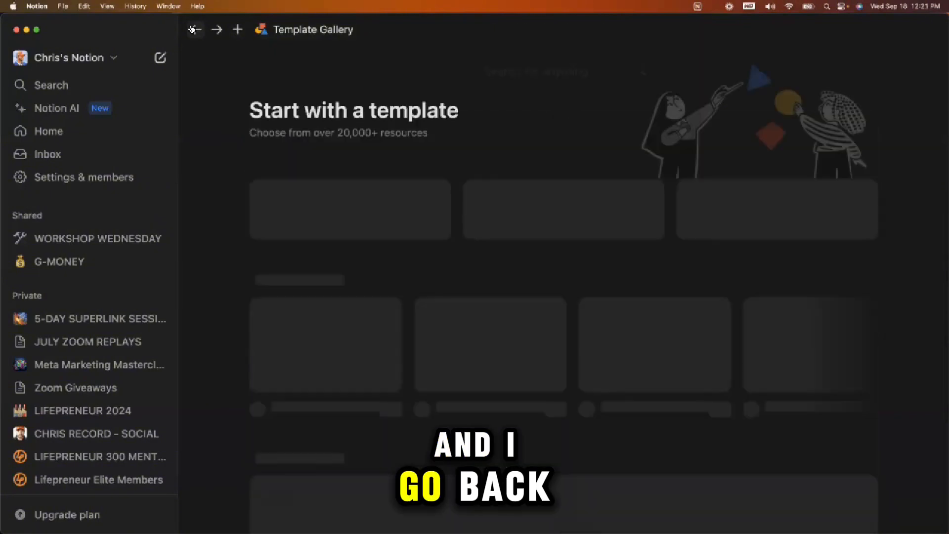
left_click(193, 30)
left_click(193, 30)
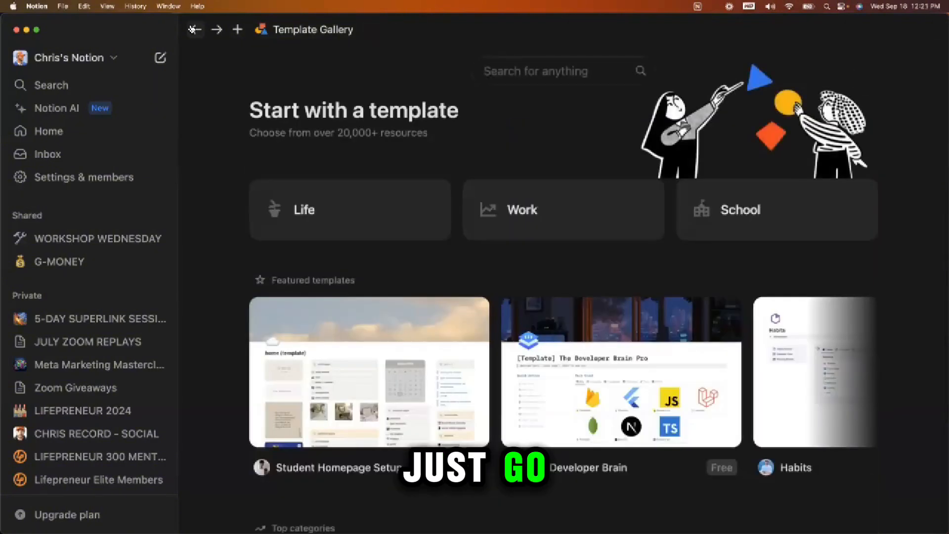
left_click(193, 30)
left_click(218, 30)
left_click(218, 30)
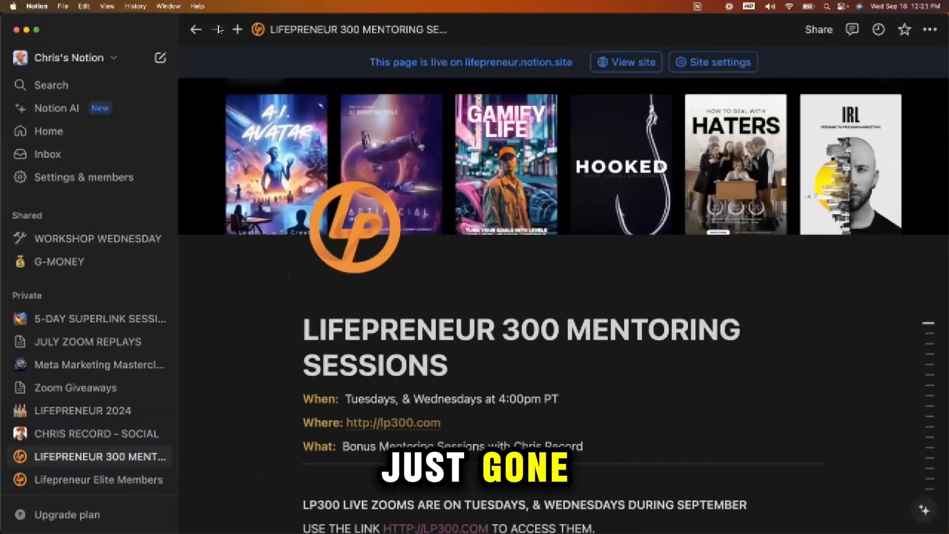
left_click(197, 31)
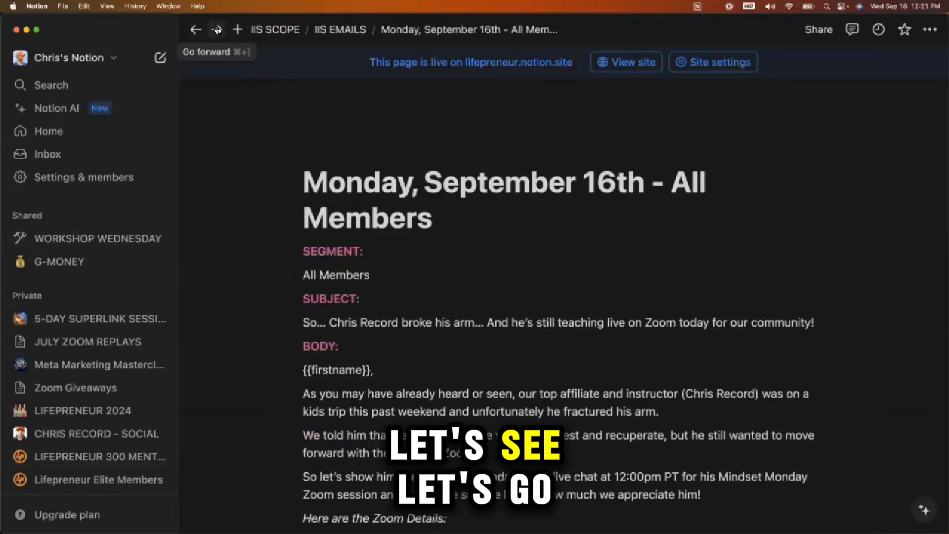
left_click(97, 239)
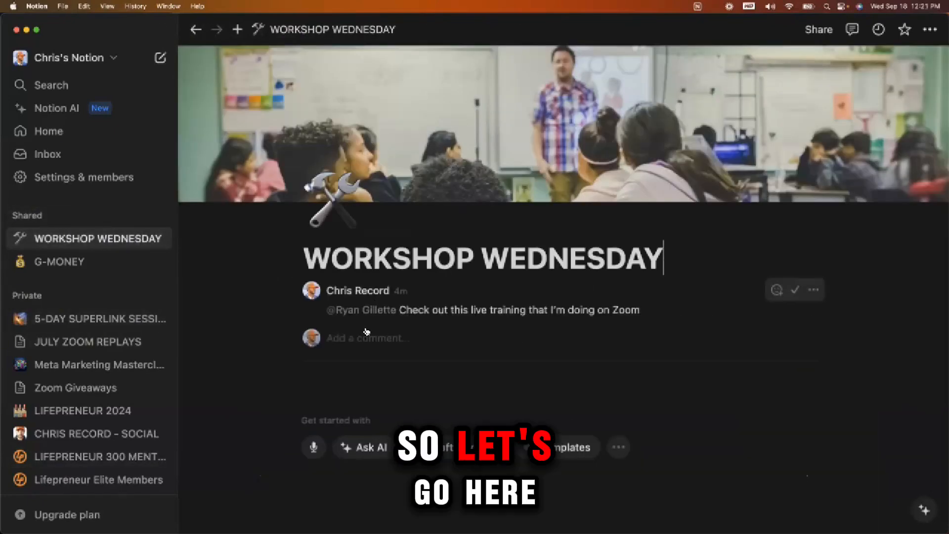
- Place the cursor in the empty body below the comments, call up the block list and hide the sidebar
scroll(360, 322, "down", 3)
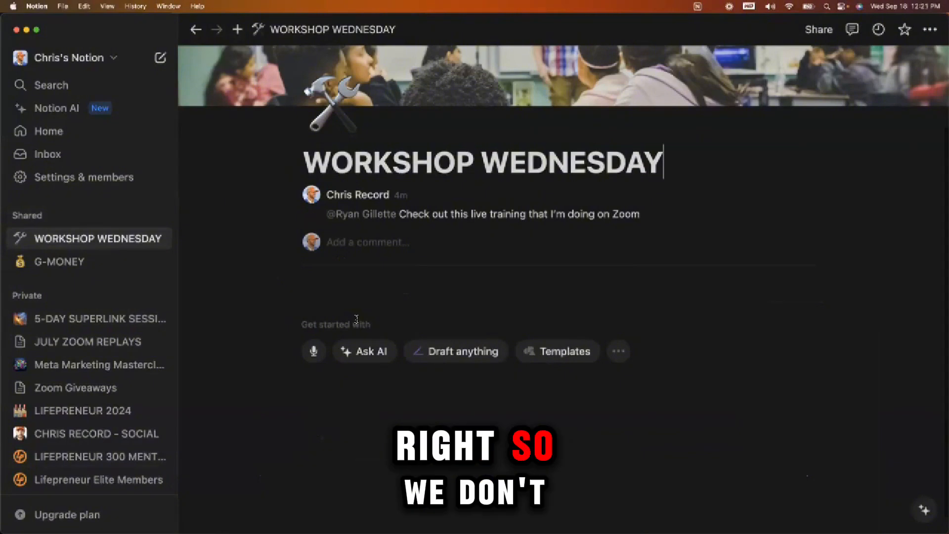
left_click(380, 290)
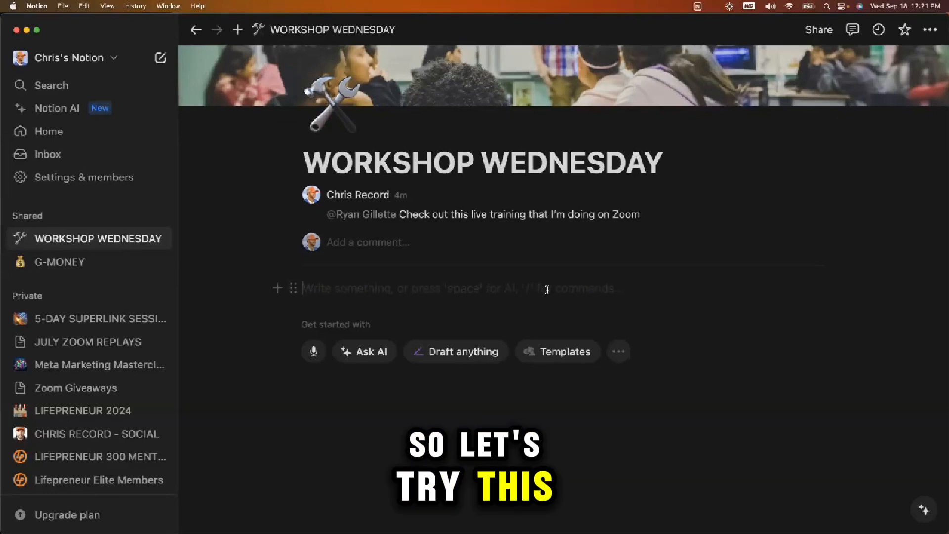
type("/")
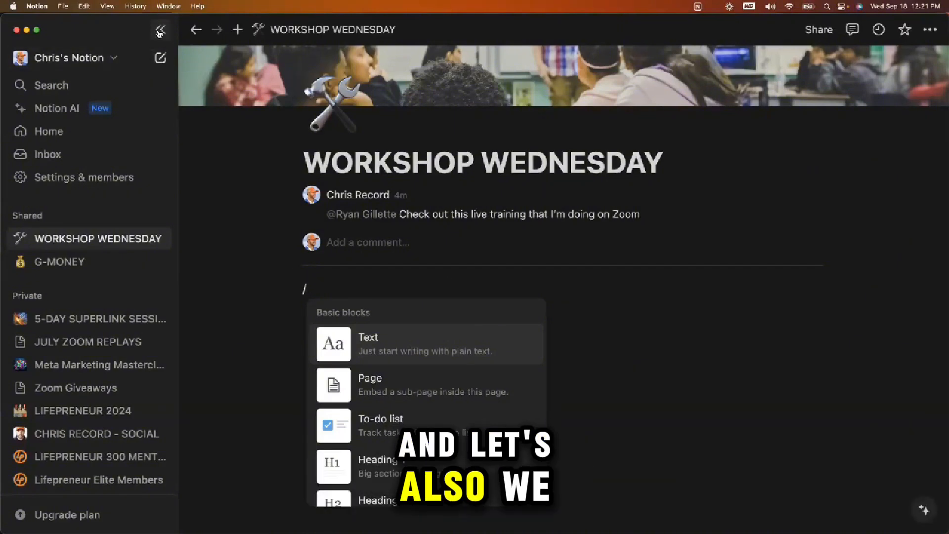
left_click(160, 31)
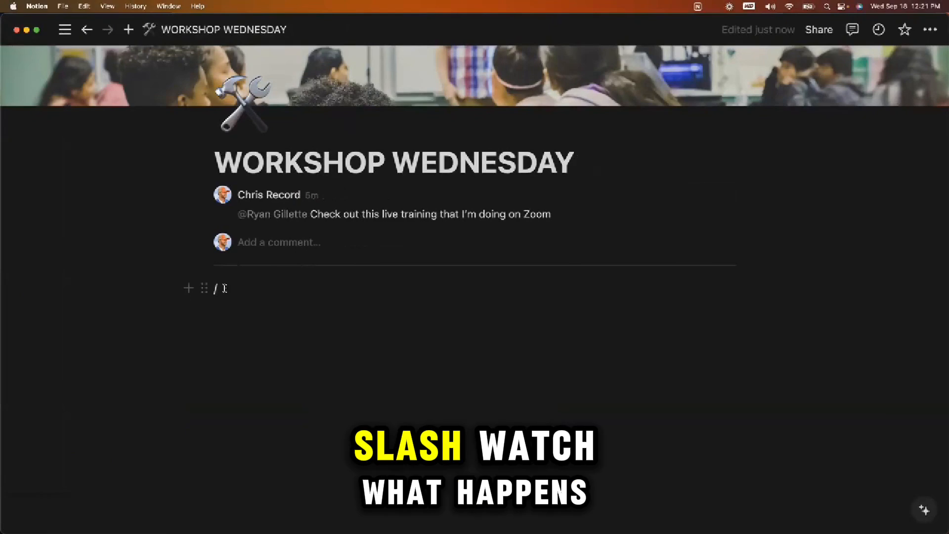
- Look through the available block types and insert a Heading 2 reading "TO-DO LIST - SEP 18" below the comments
key("BackSpace")
type("/")
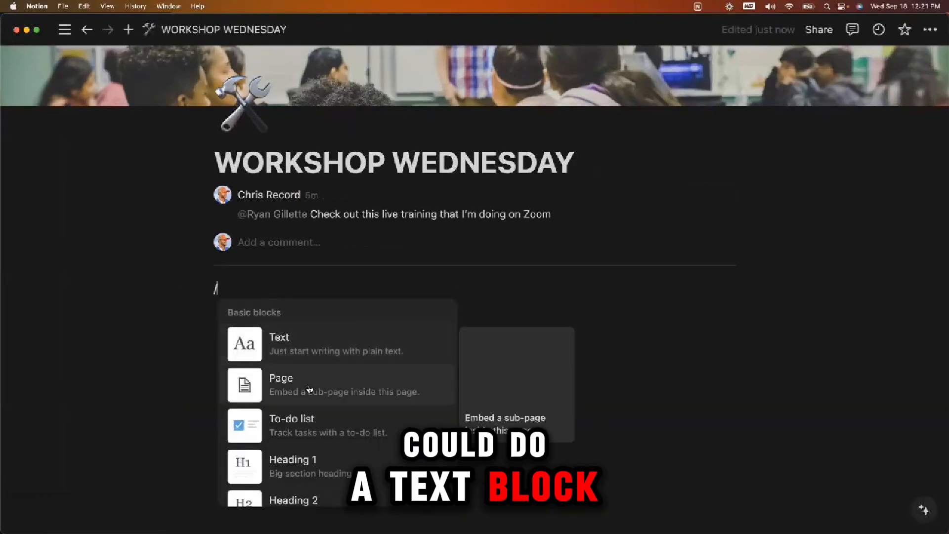
scroll(318, 421, "down", 4)
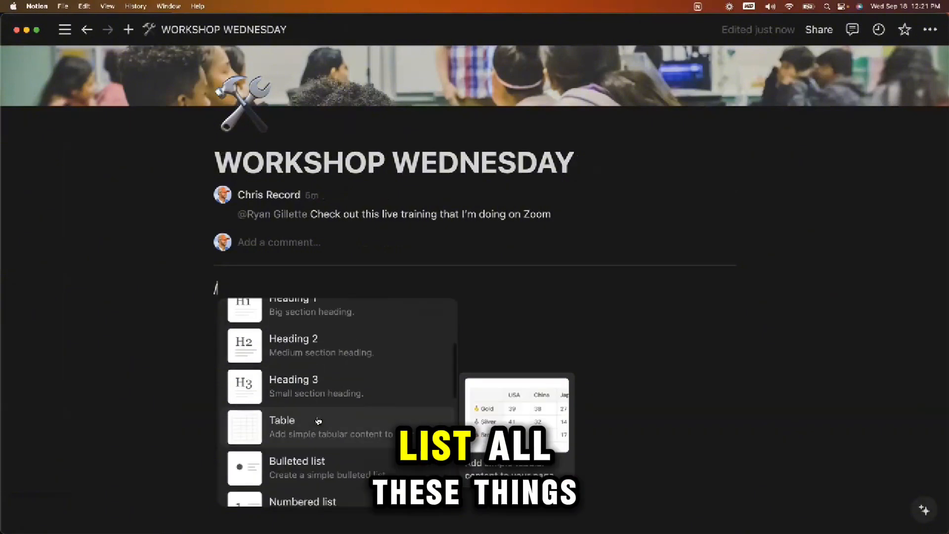
scroll(318, 420, "down", 6)
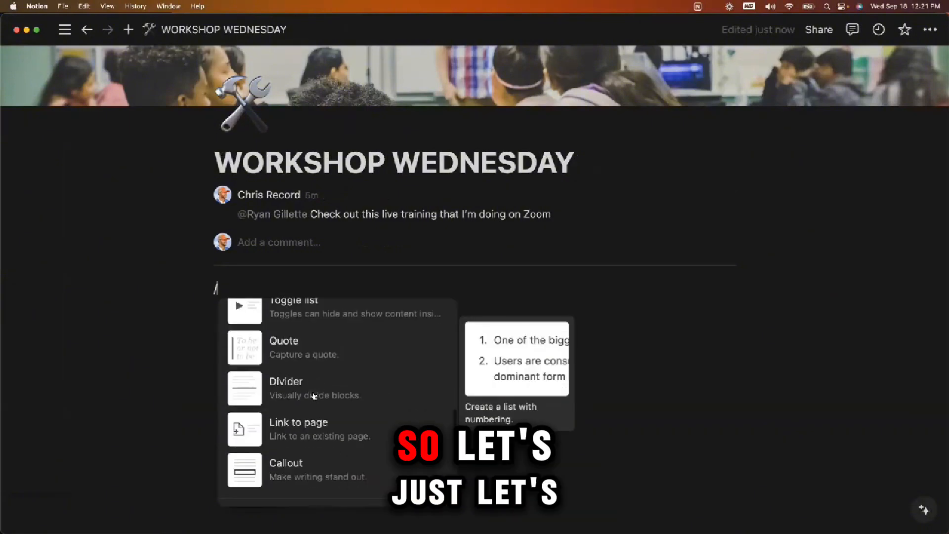
scroll(314, 395, "down", 1)
scroll(314, 394, "up", 10)
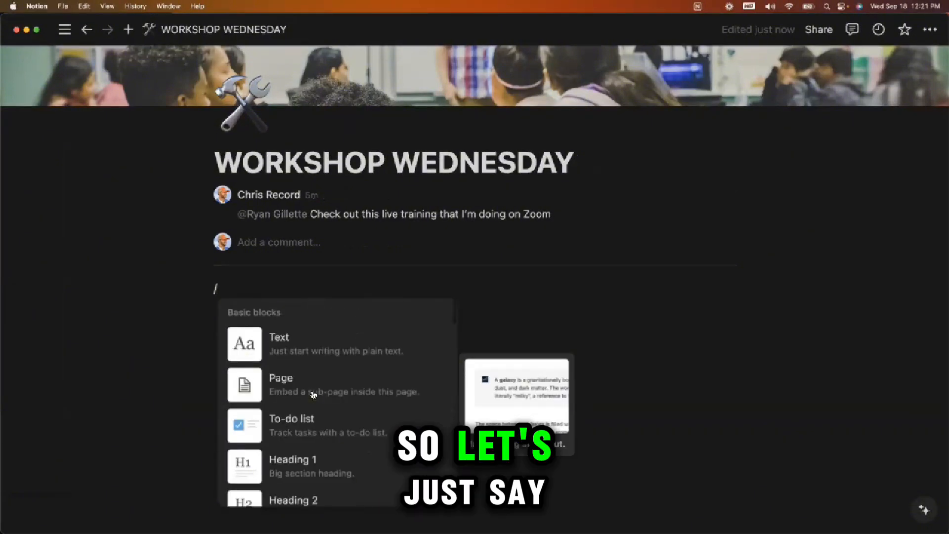
scroll(314, 394, "down", 2)
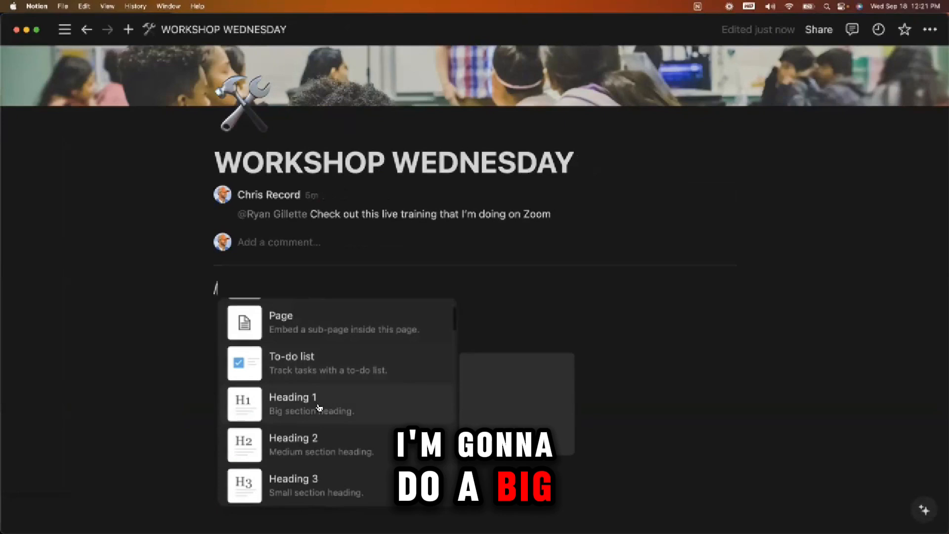
left_click(314, 438)
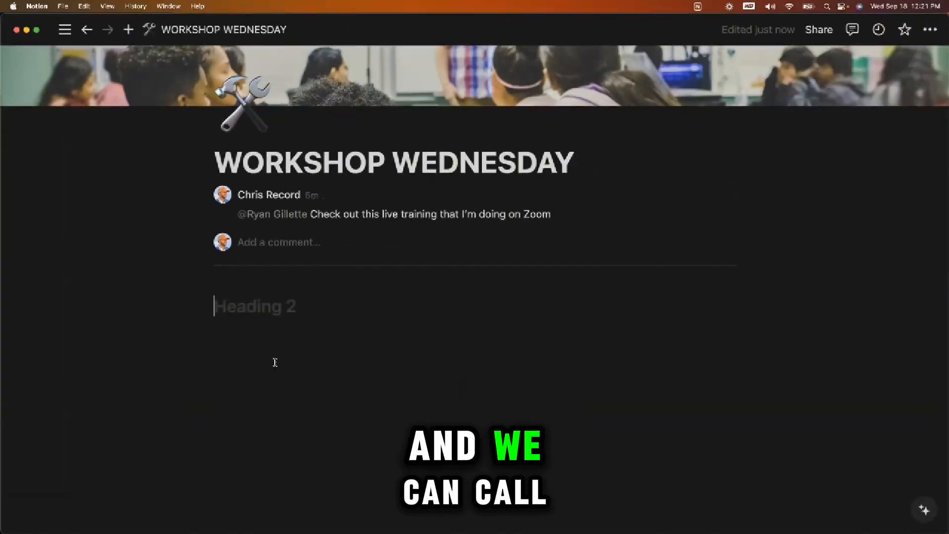
type("MY")
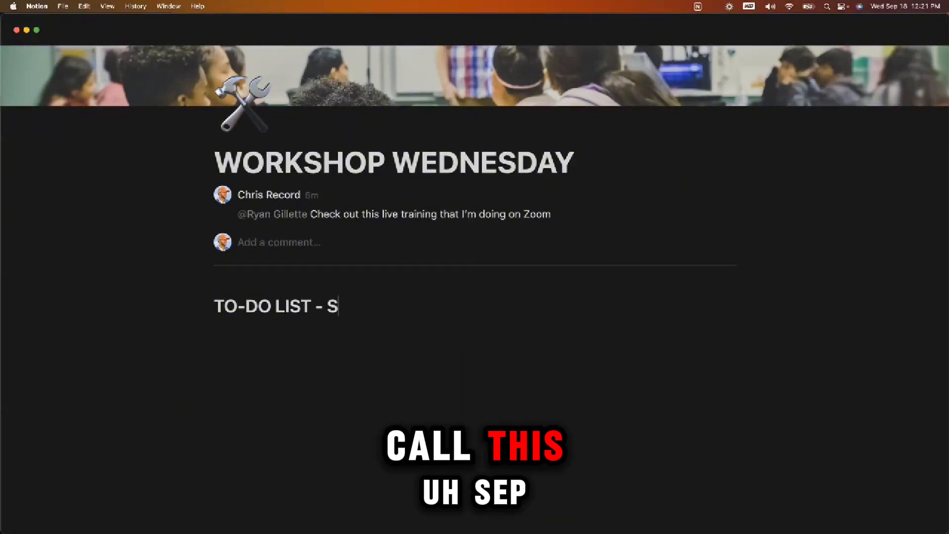
type("18")
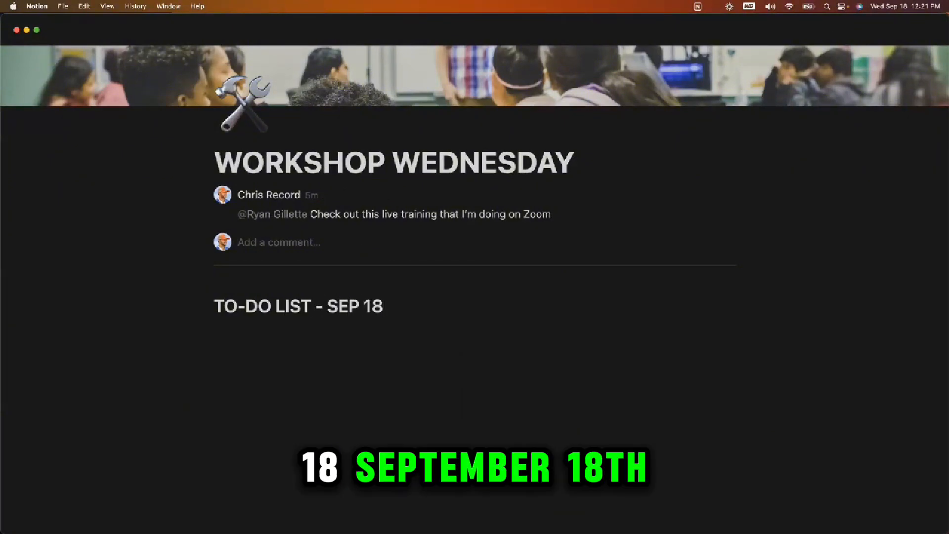
- Complete the Heading 2 text as "TO-DO LIST - SEPTEMBER 18TH" and begin a new line beneath it
type("BER")
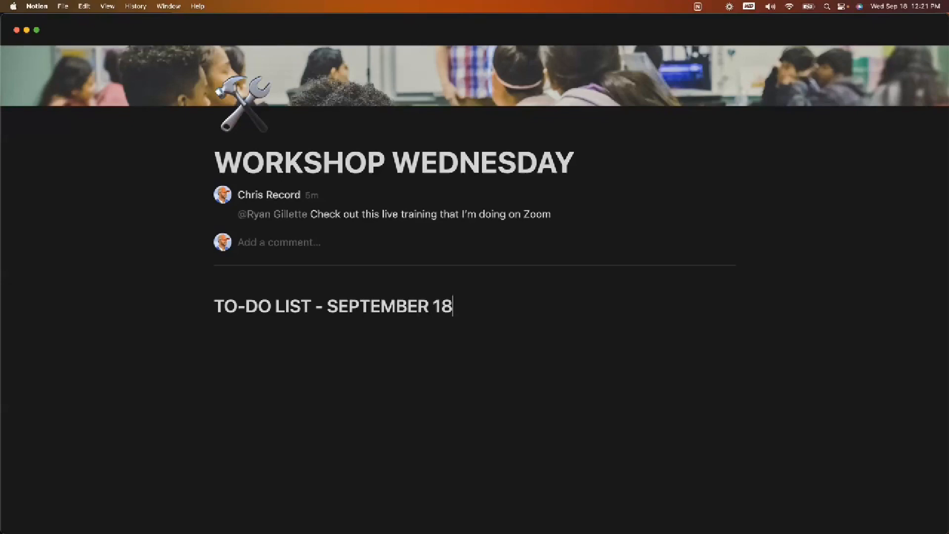
type("TH")
key("Return")
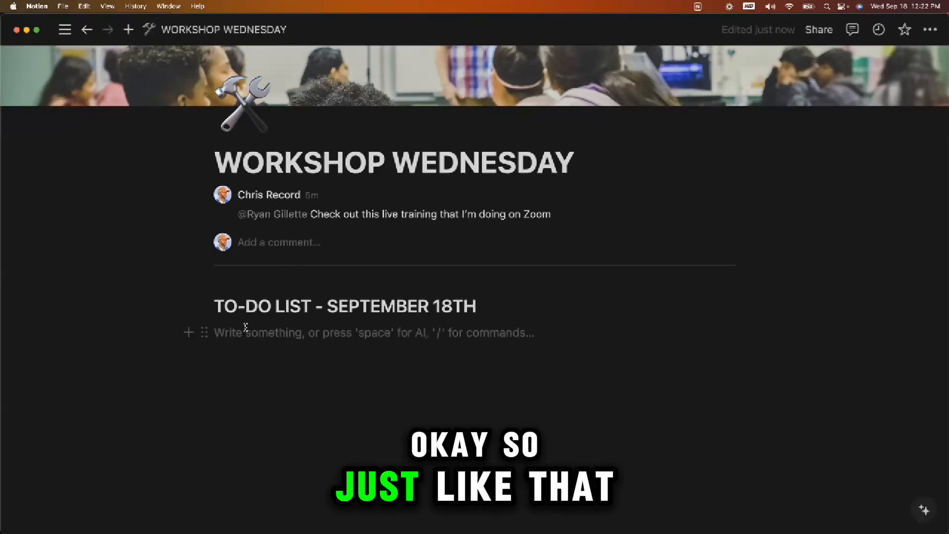
- Insert a to-do list below the heading with the entries Item1, Item2, Item3, Item4 and Item5
type("/")
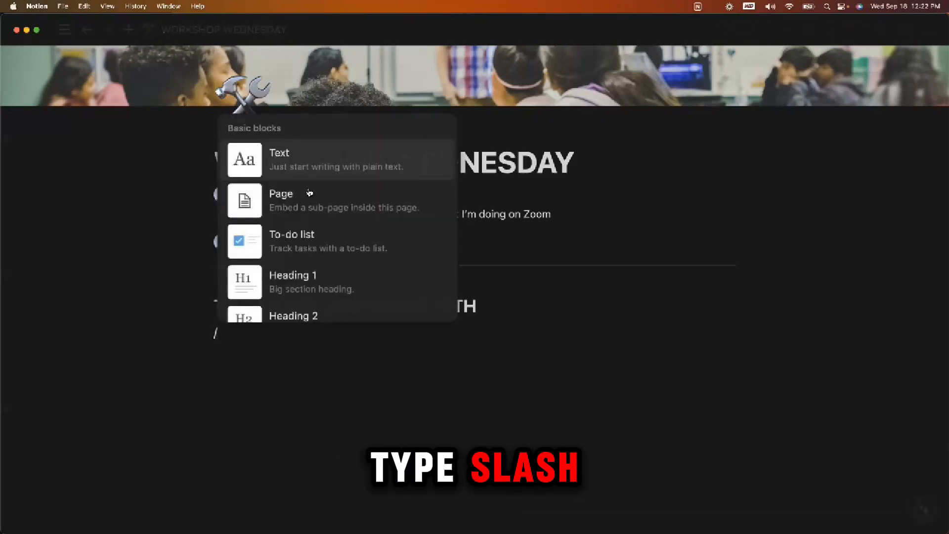
left_click(305, 247)
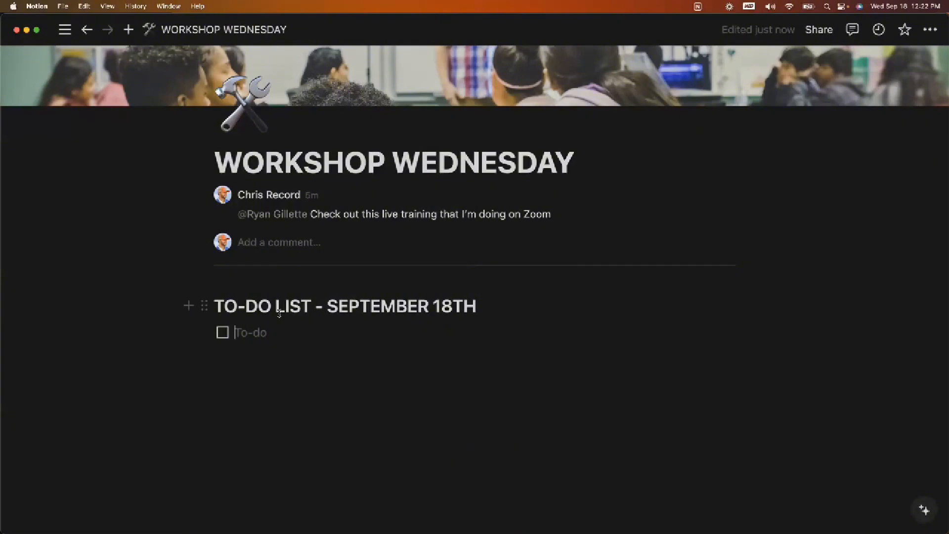
type("Item1")
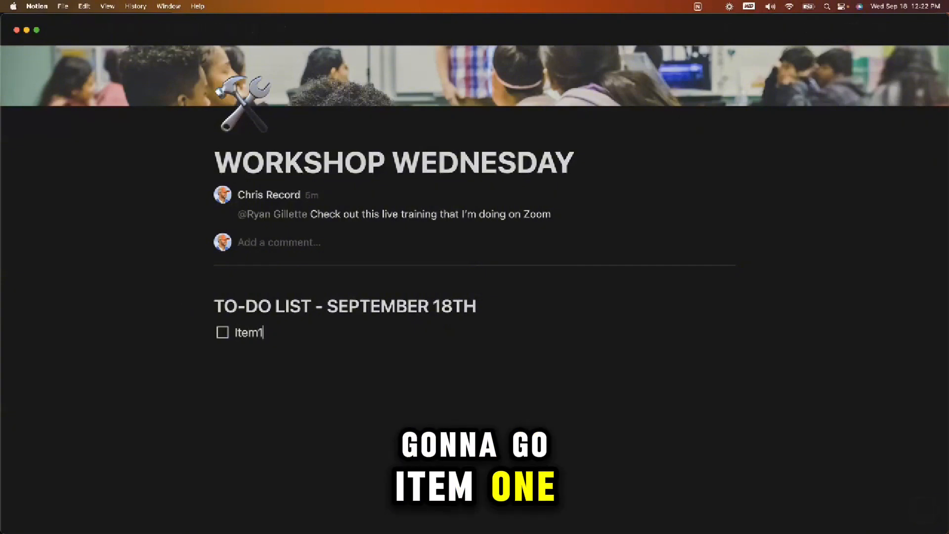
type("em2")
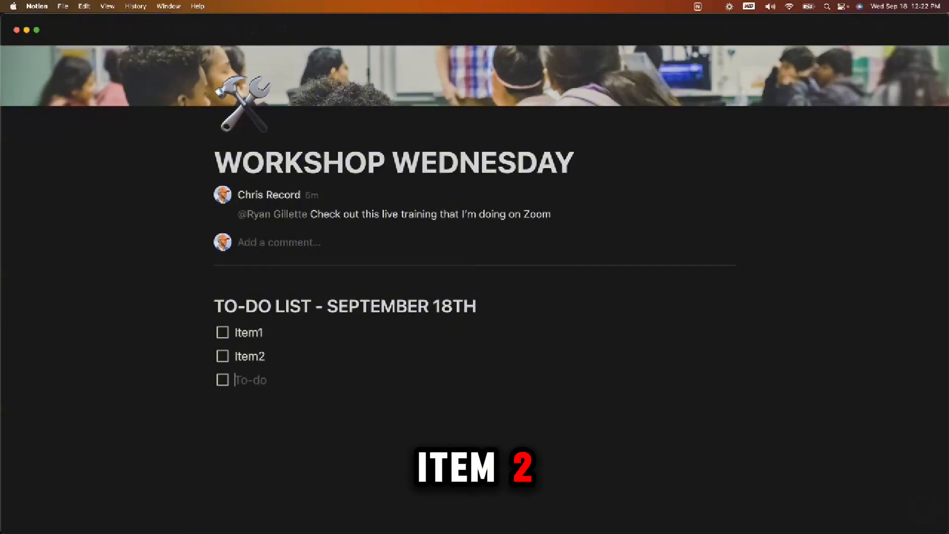
type("Item3")
type("Item")
type("Ite")
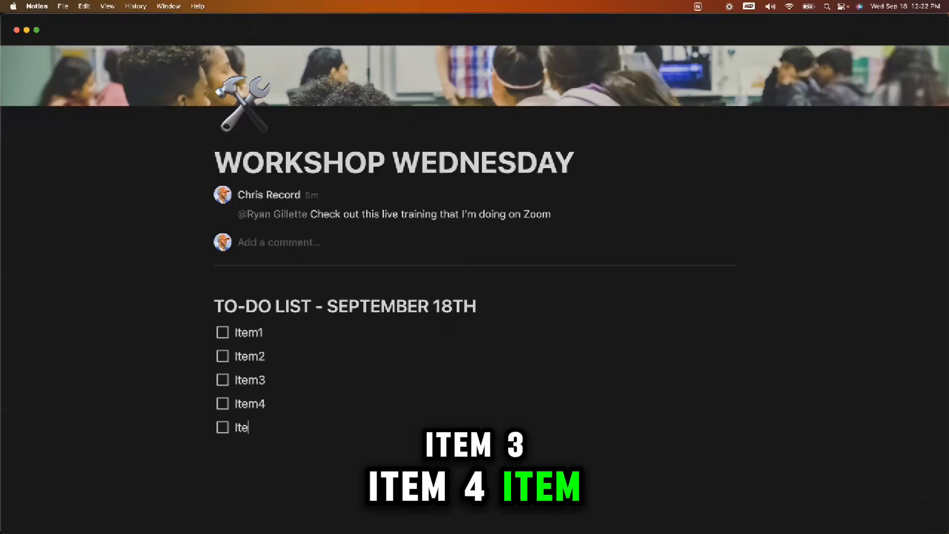
type("m5")
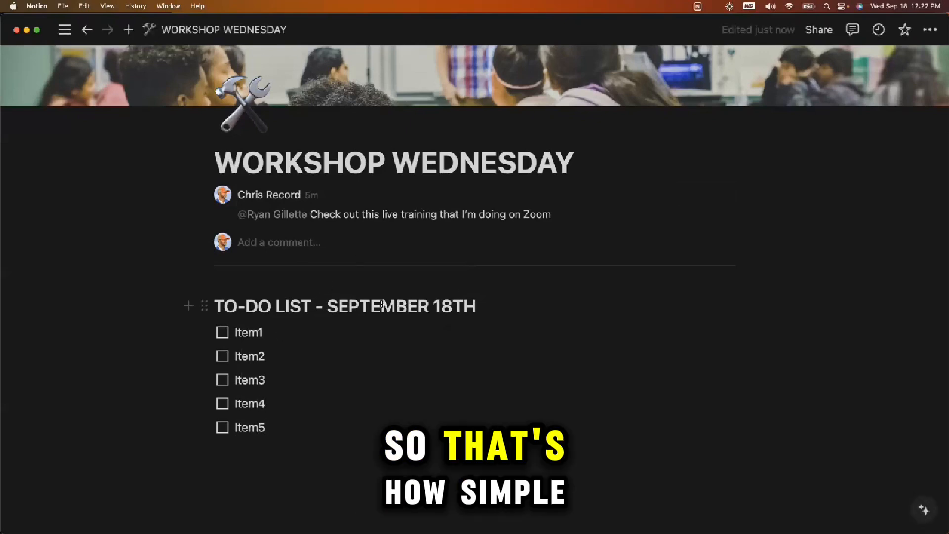
- Add the text line "BRAINSTORM TASKS (IDEAS)" below the to-do list, separated by a blank line
left_click(282, 446)
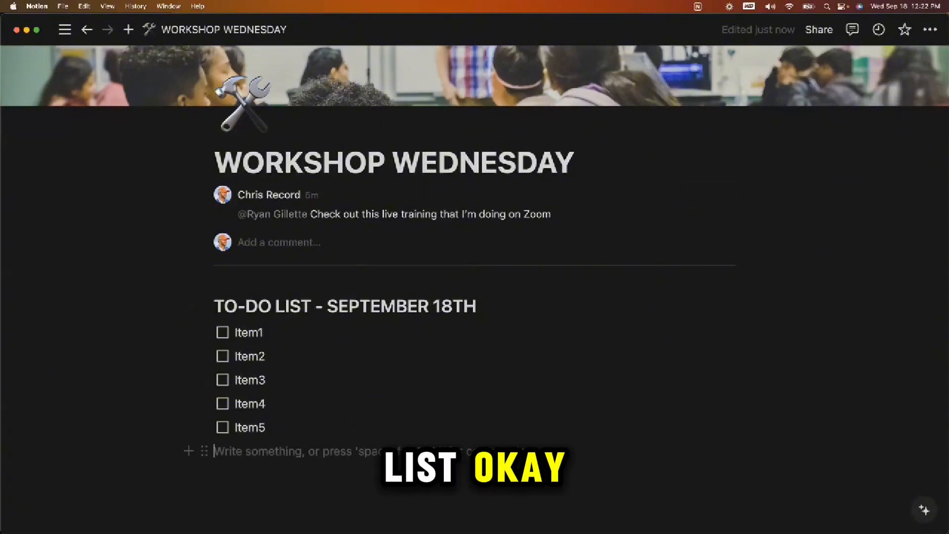
key("Return")
type("BRQ")
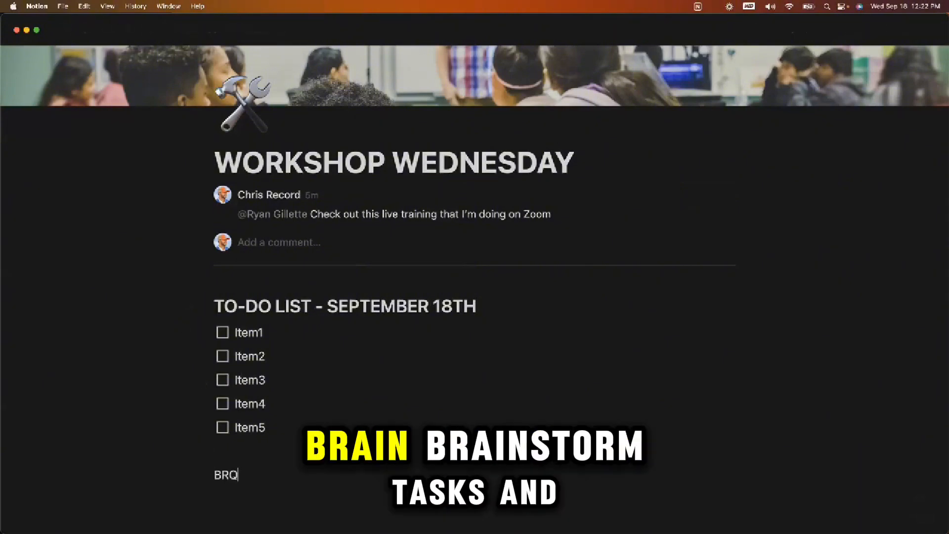
type("AINSTORM TA")
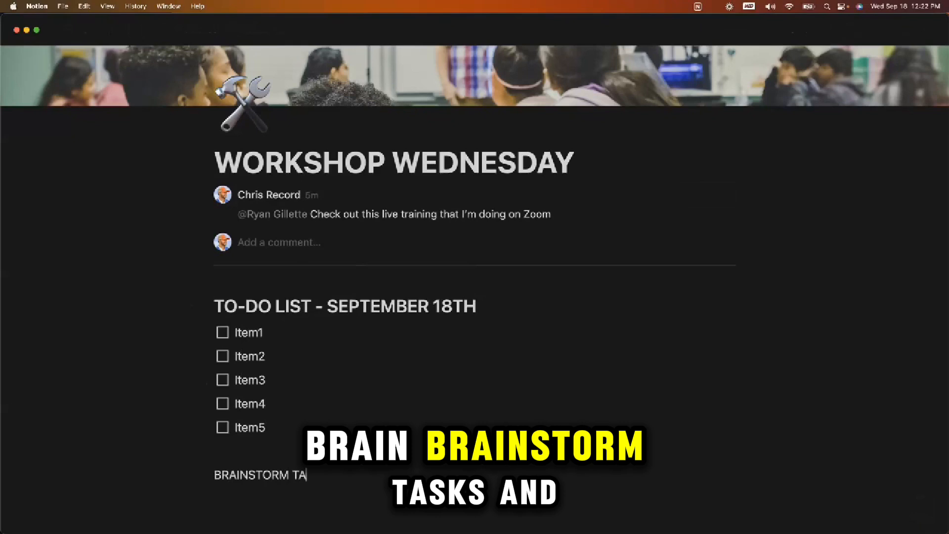
type(" (IDEAS")
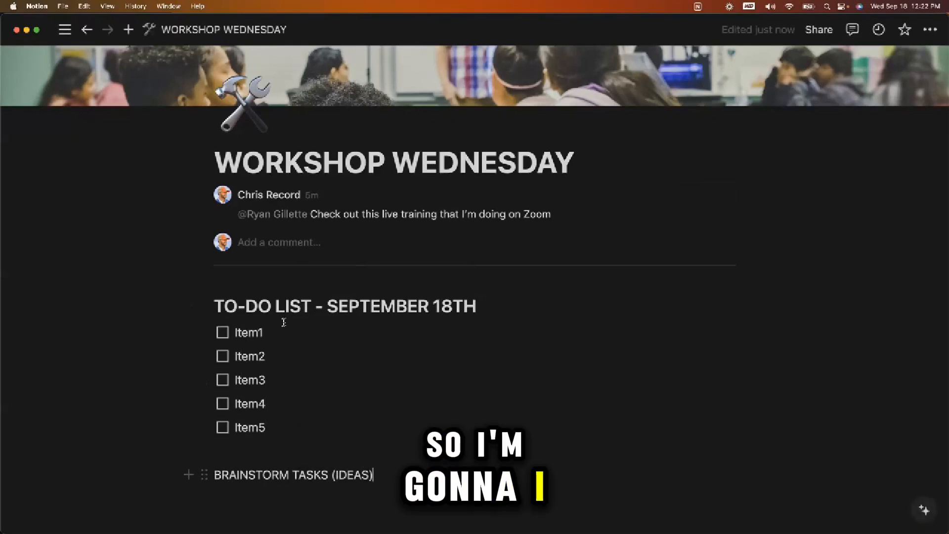
key("Return")
scroll(318, 351, "down", 2)
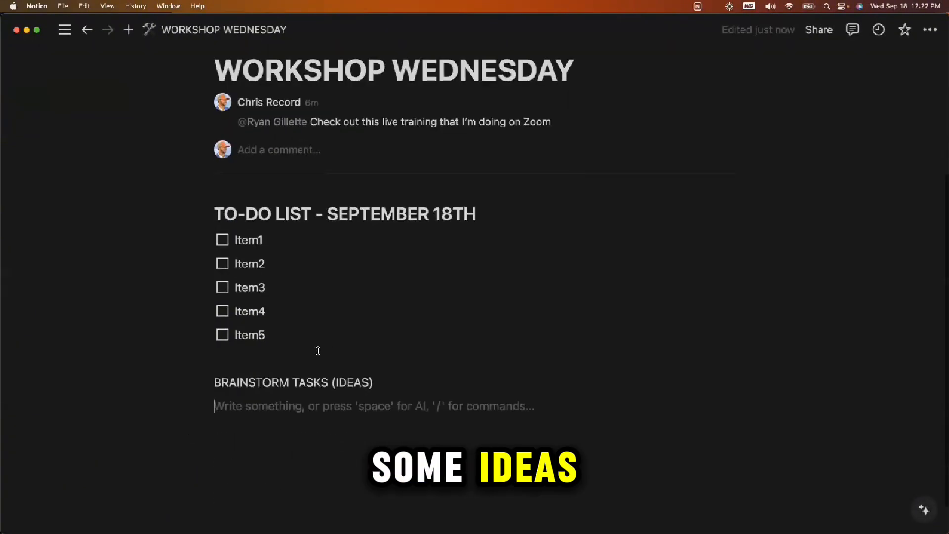
- Make the BRAINSTORM TASKS (IDEAS) line bold
triple_click(238, 386)
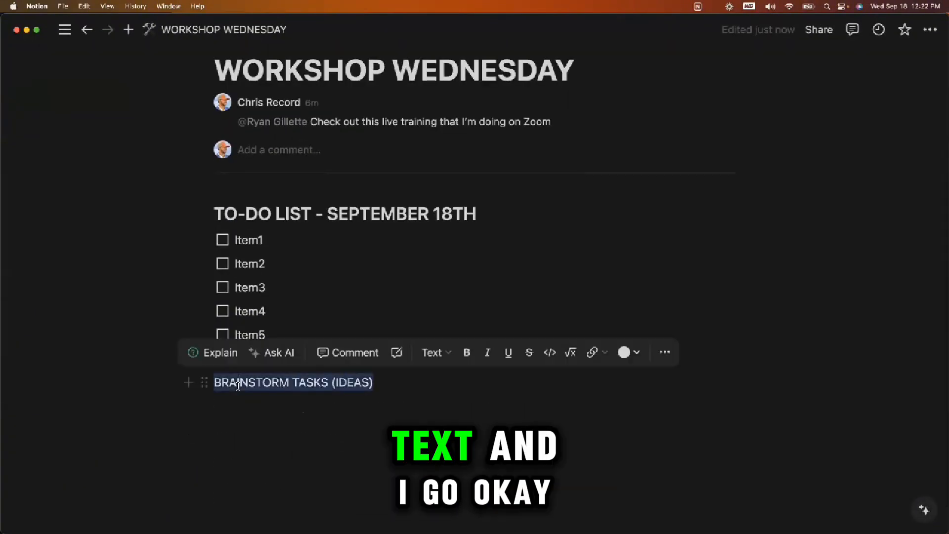
left_click(469, 353)
left_click(423, 399)
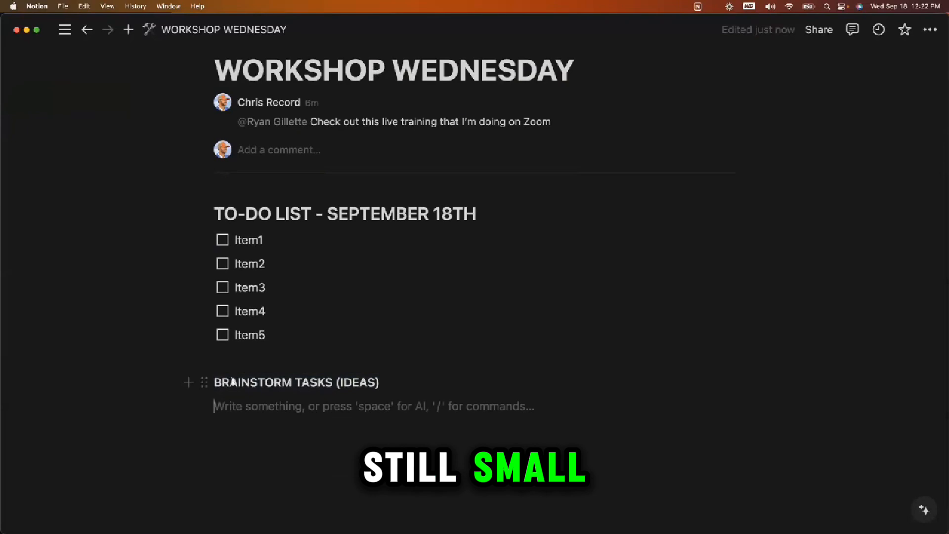
left_click(294, 381)
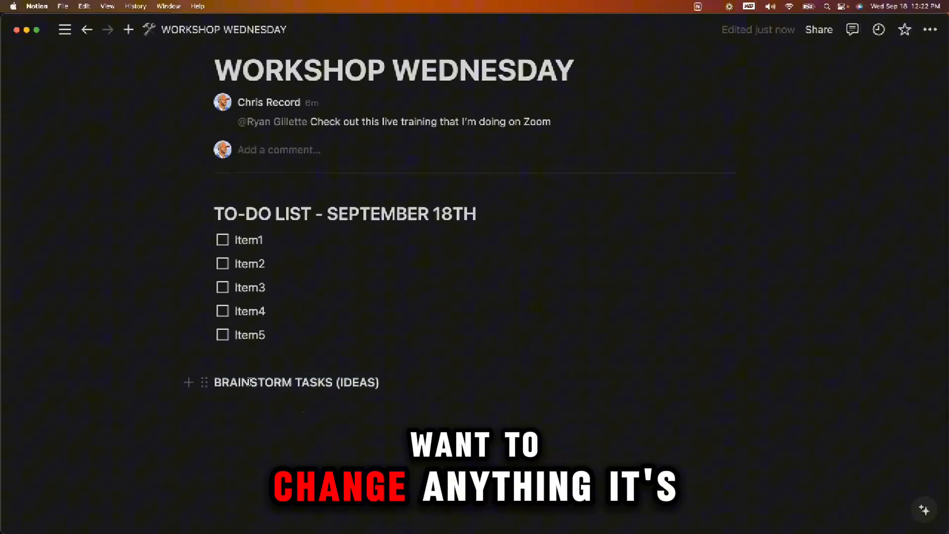
- Turn the BRAINSTORM TASKS (IDEAS) block into a quote
left_click(204, 383)
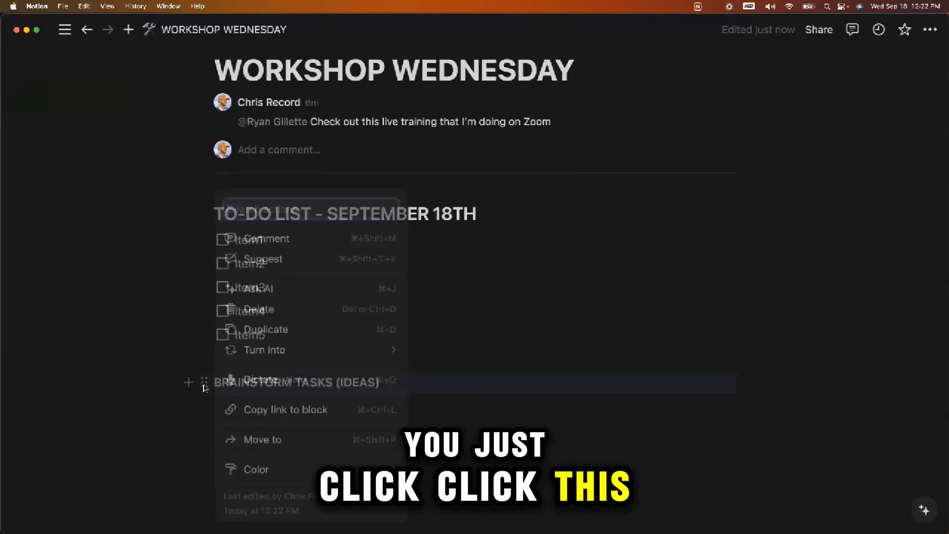
mouse_move(307, 354)
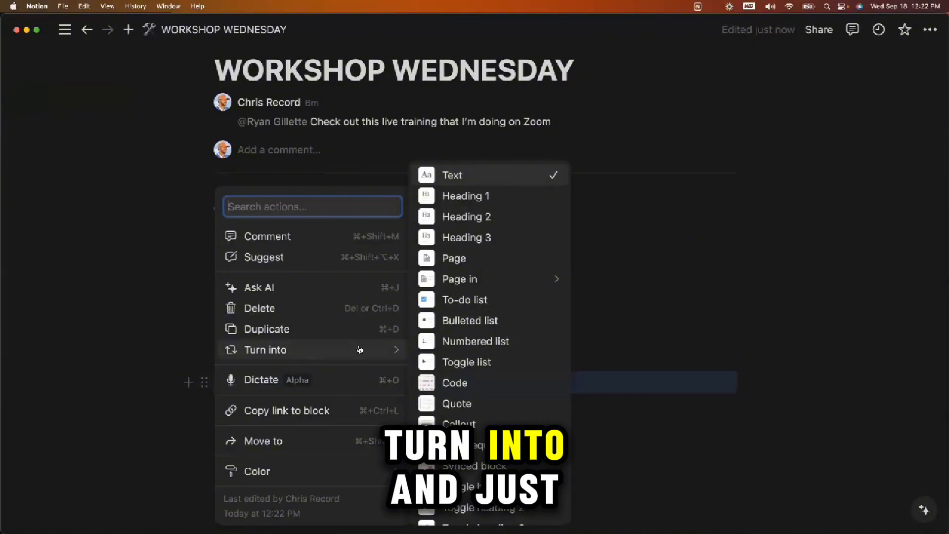
left_click(463, 403)
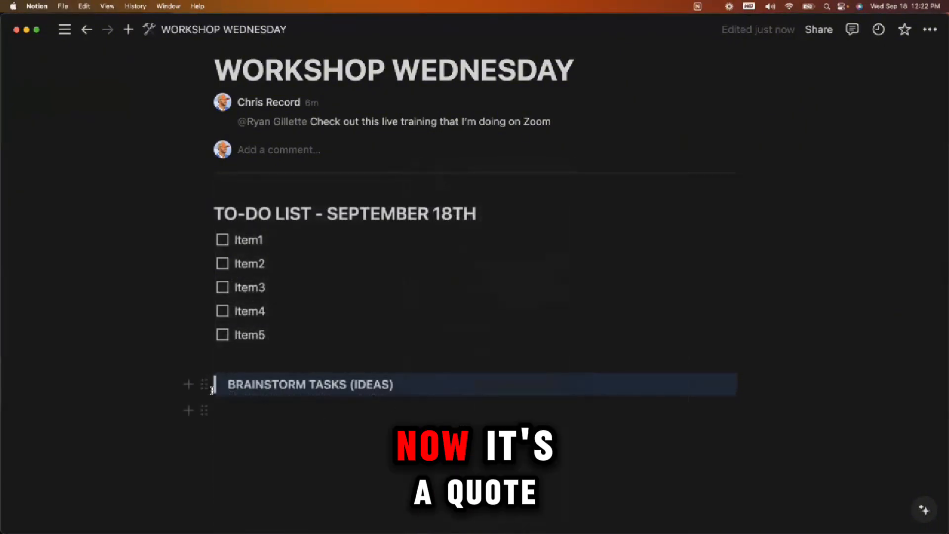
- Turn the BRAINSTORM TASKS (IDEAS) block into a Heading 2
left_click(203, 385)
mouse_move(333, 325)
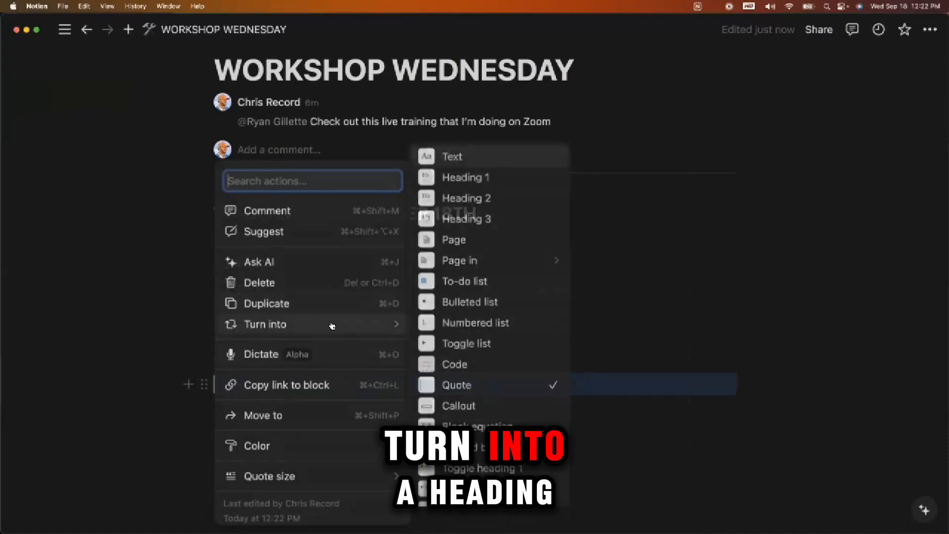
left_click(472, 198)
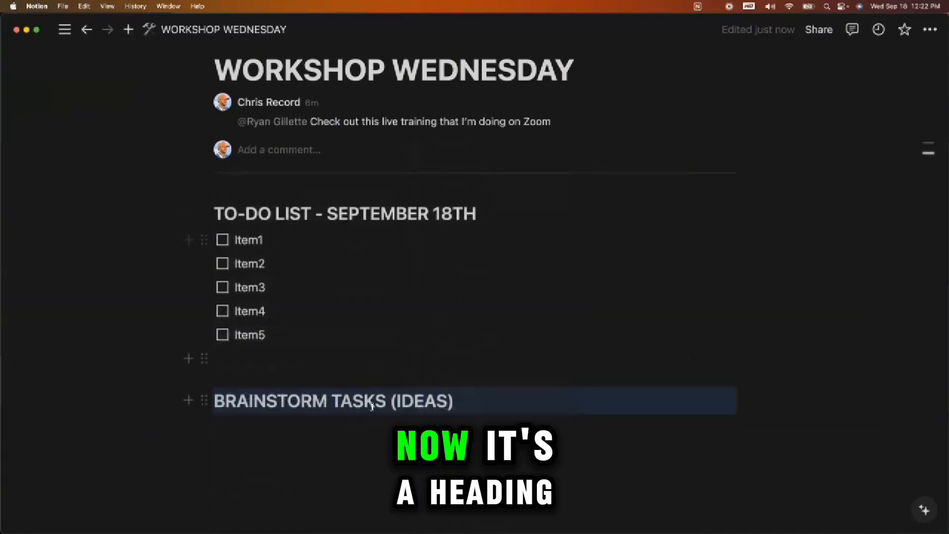
left_click(434, 413)
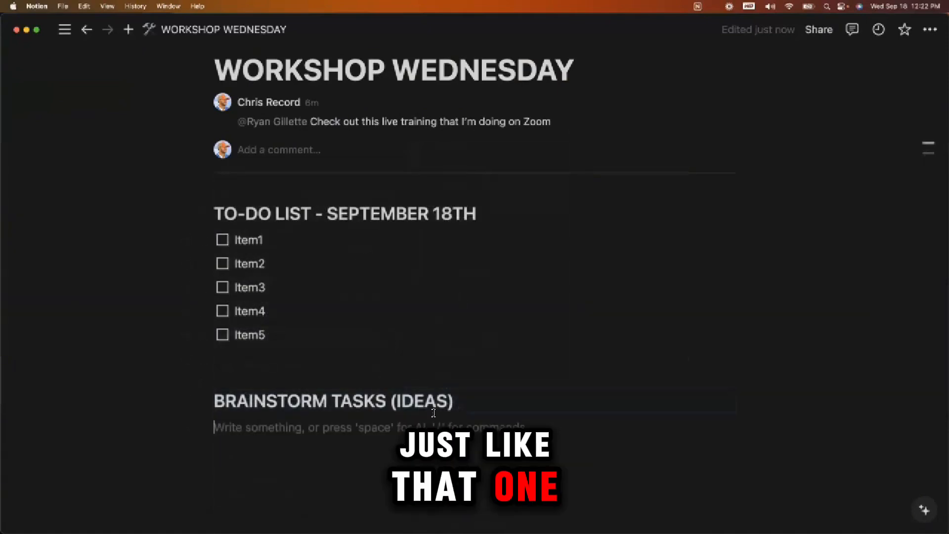
- Set the text color of the BRAINSTORM TASKS (IDEAS) heading to pink
triple_click(375, 399)
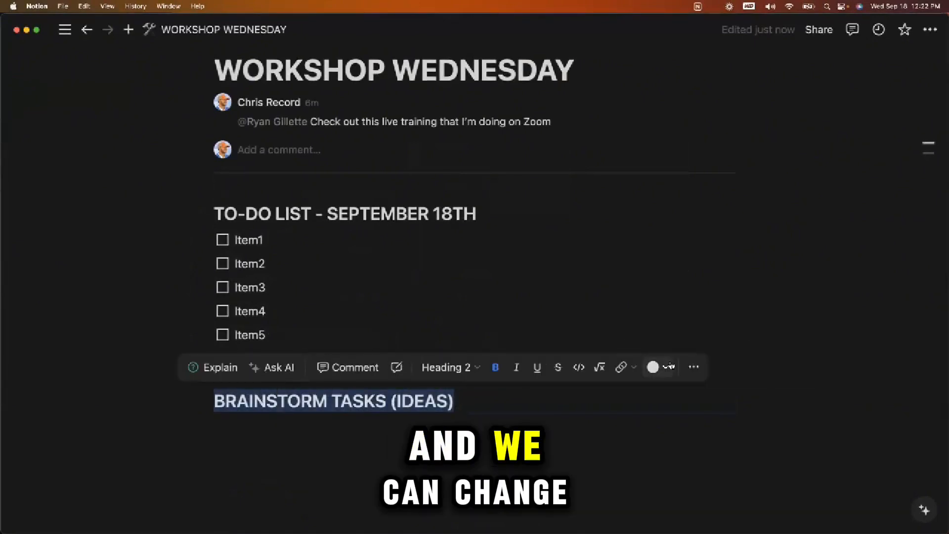
left_click(669, 366)
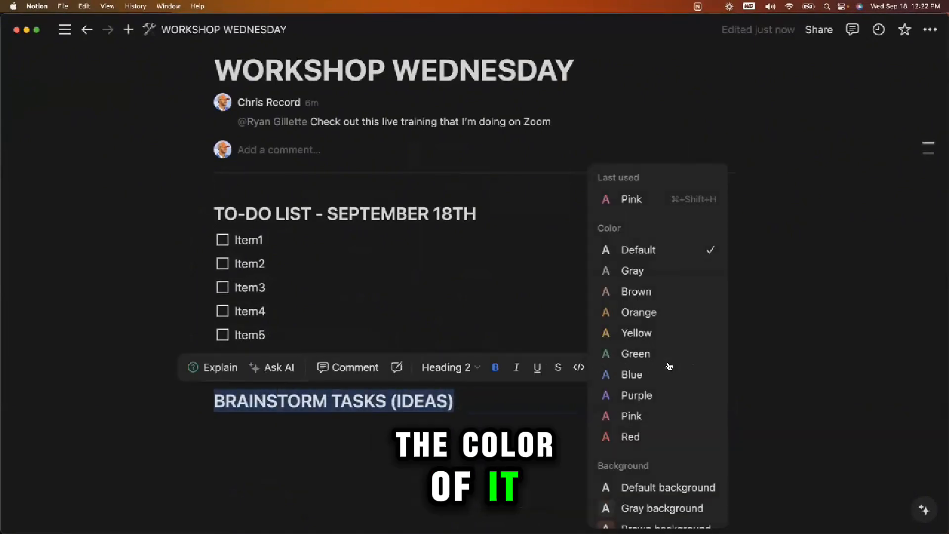
left_click(629, 410)
- Set the text color of the TO-DO LIST - SEPTEMBER 18TH heading to pink
left_click(439, 214)
triple_click(439, 214)
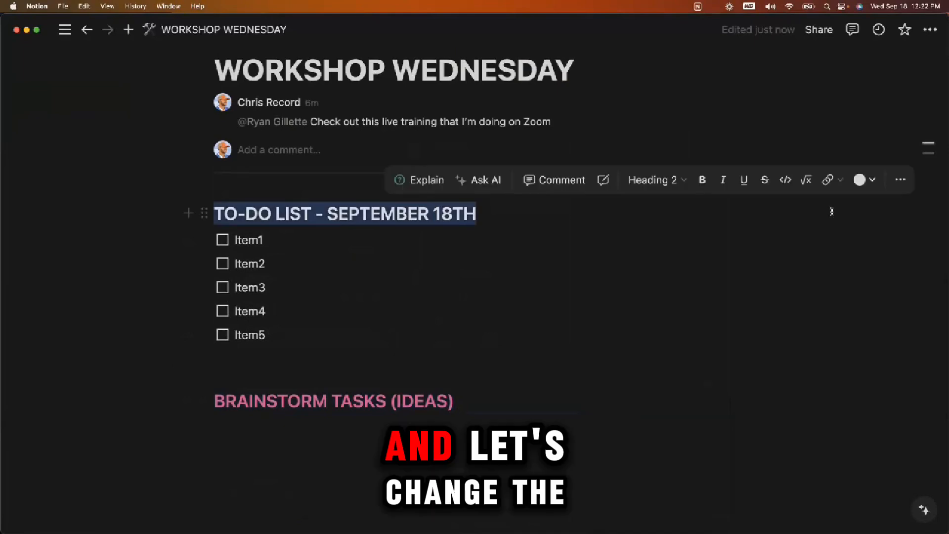
left_click(667, 179)
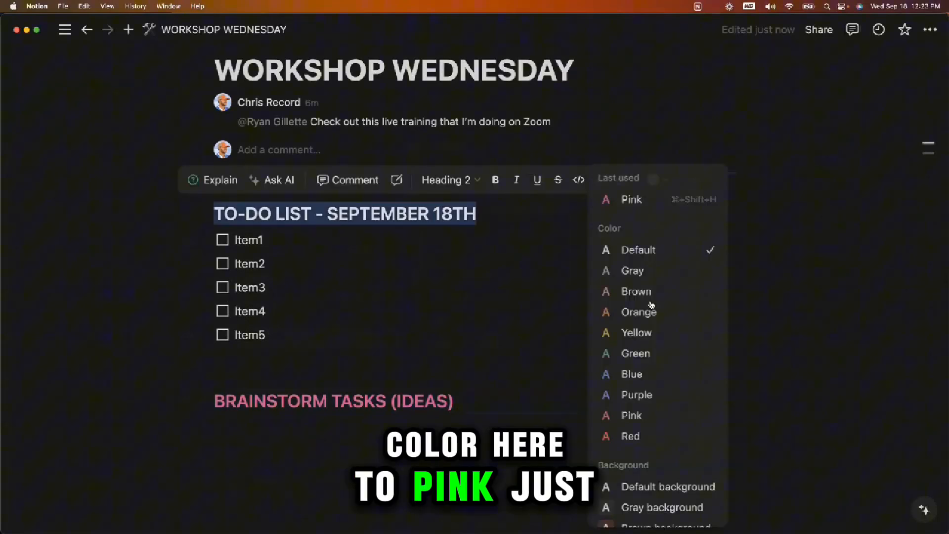
left_click(632, 202)
left_click(562, 320)
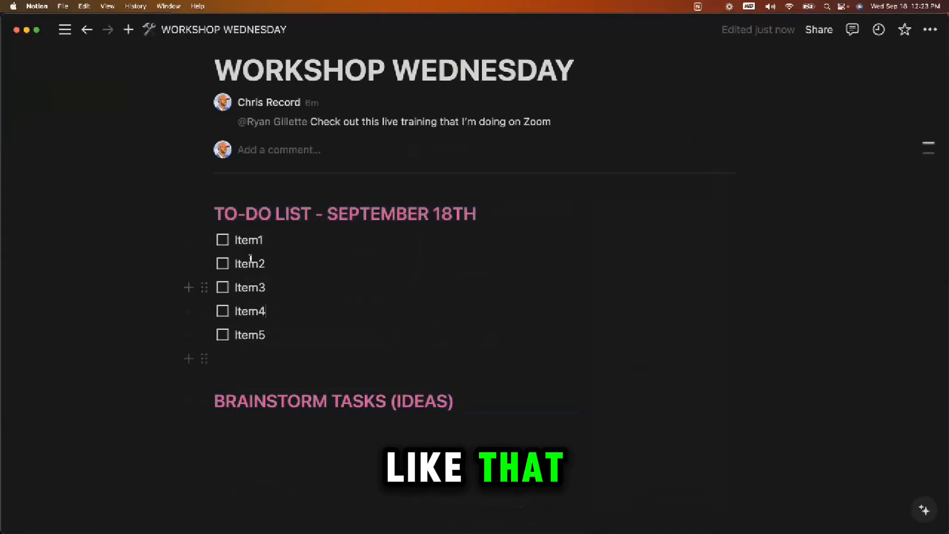
- Check off Item1, Item2 and Item3 in the to-do list
left_click(223, 241)
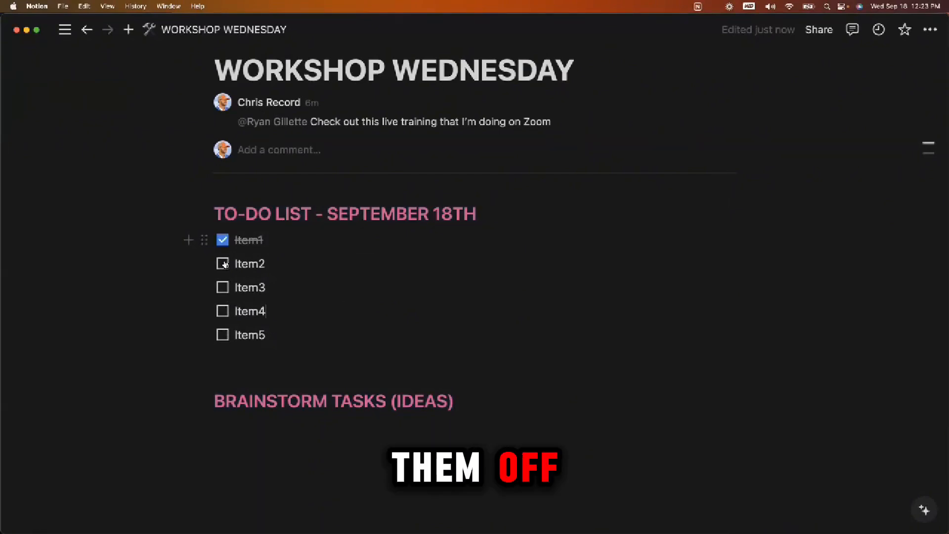
left_click(223, 287)
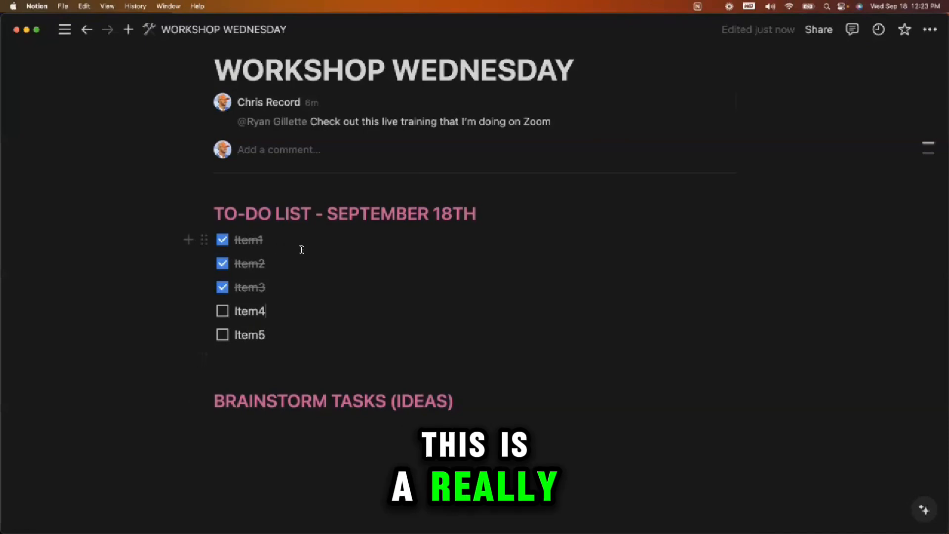
- Replace the page title with "DMO (DAILY METHOD OF OPERATION)" and shorten it to "DMO"
scroll(298, 247, "up", 5)
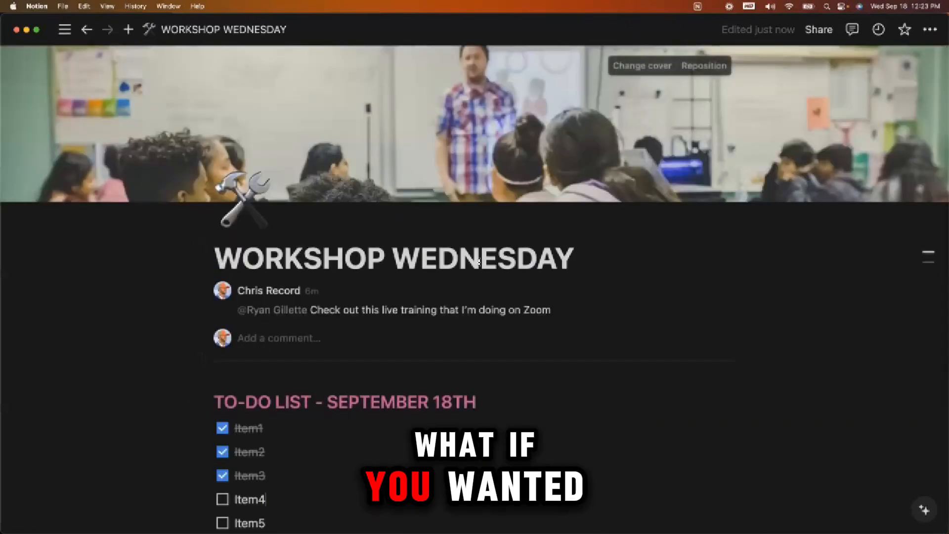
triple_click(423, 257)
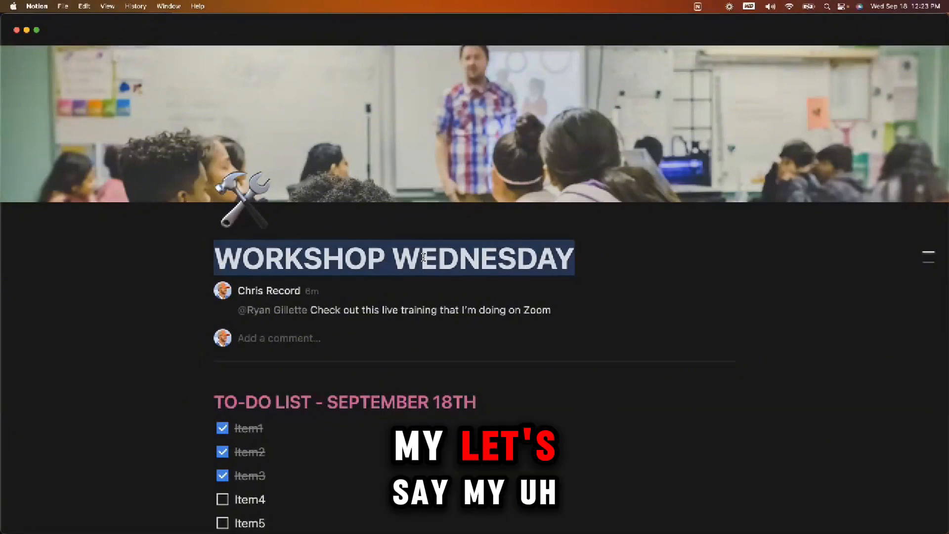
type("DAI")
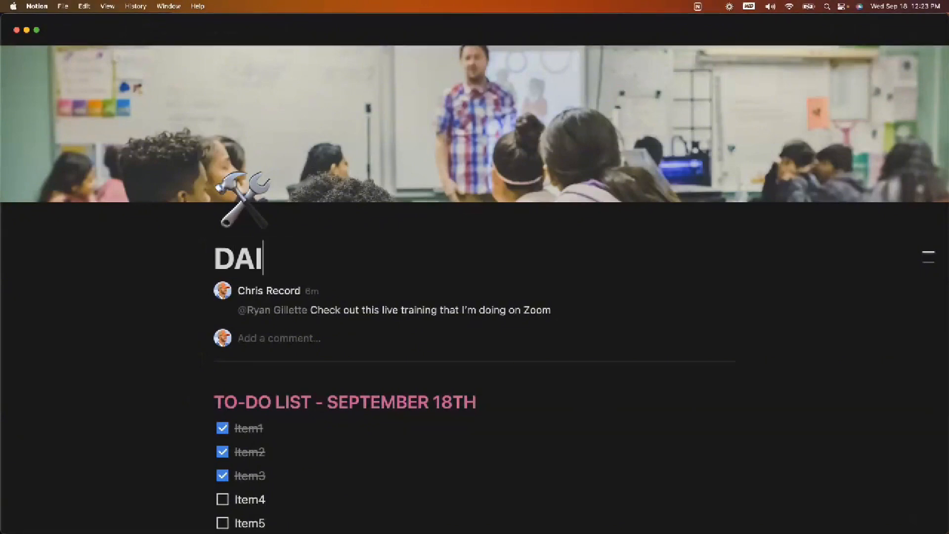
key("BackSpace")
key("BackSpace")
type("MO (DAILY M")
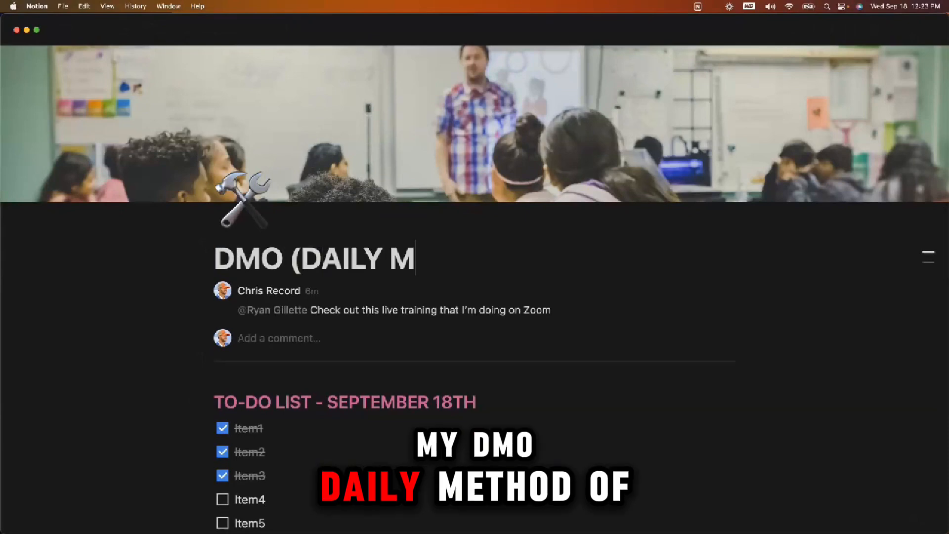
type("ETHOD OF OPERATION)")
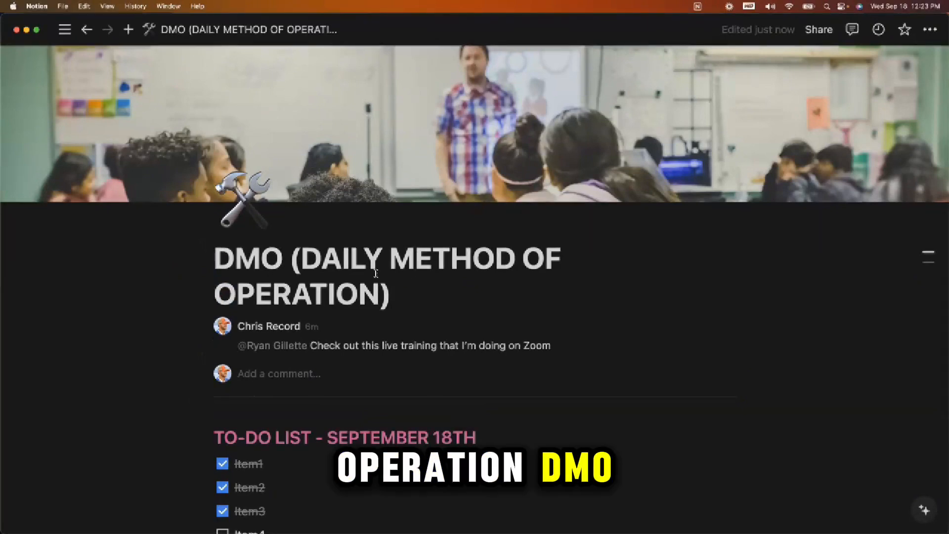
left_click(286, 260, "shift")
key("BackSpace")
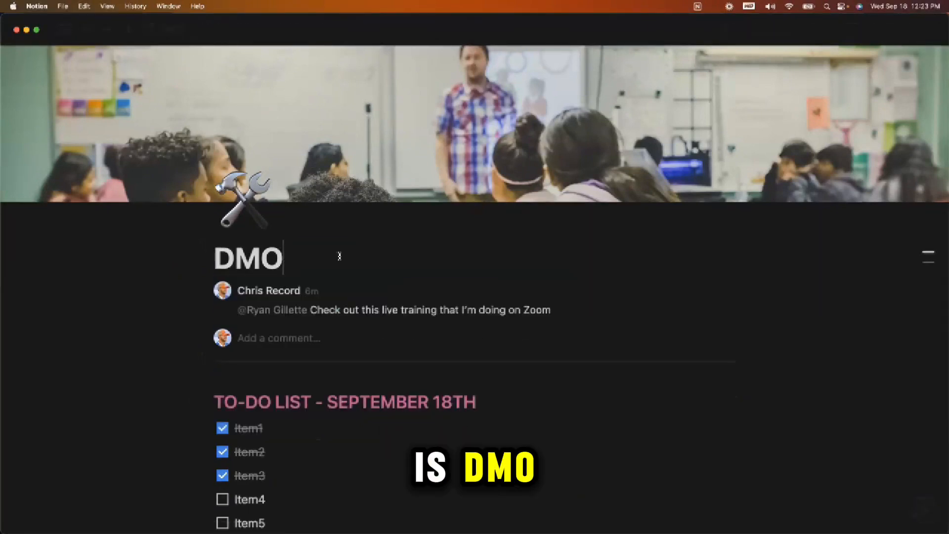
- Extend the page title to "DAILY DMO" and resolve the comment below it
key("super+Left")
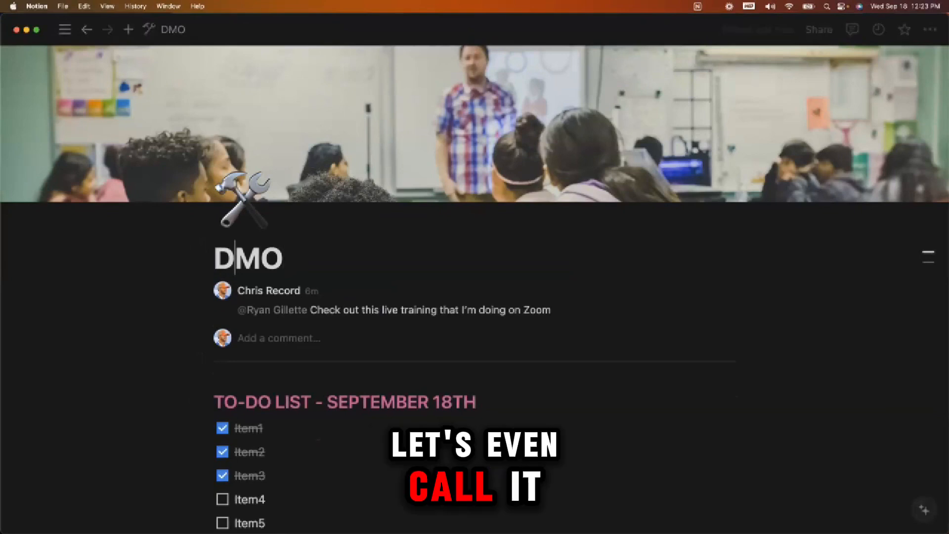
type("DAILY")
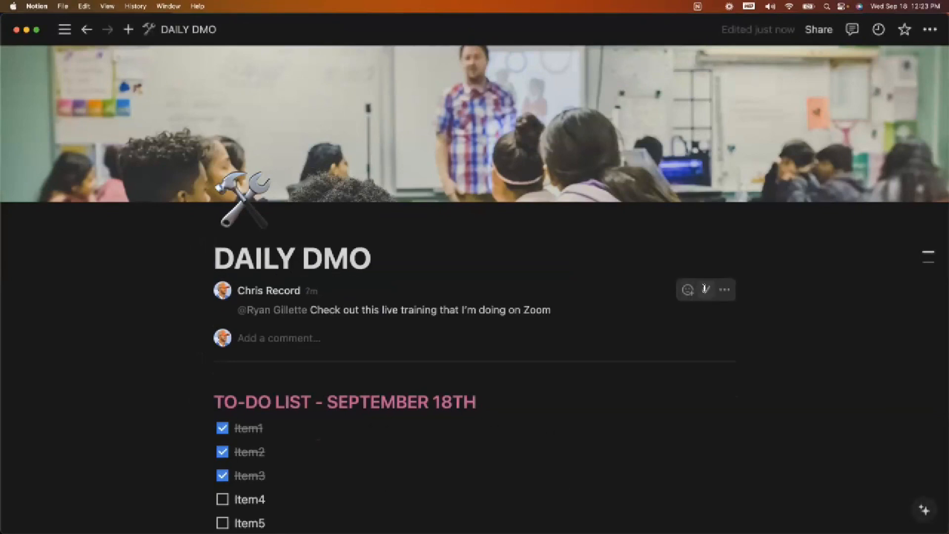
left_click(706, 289)
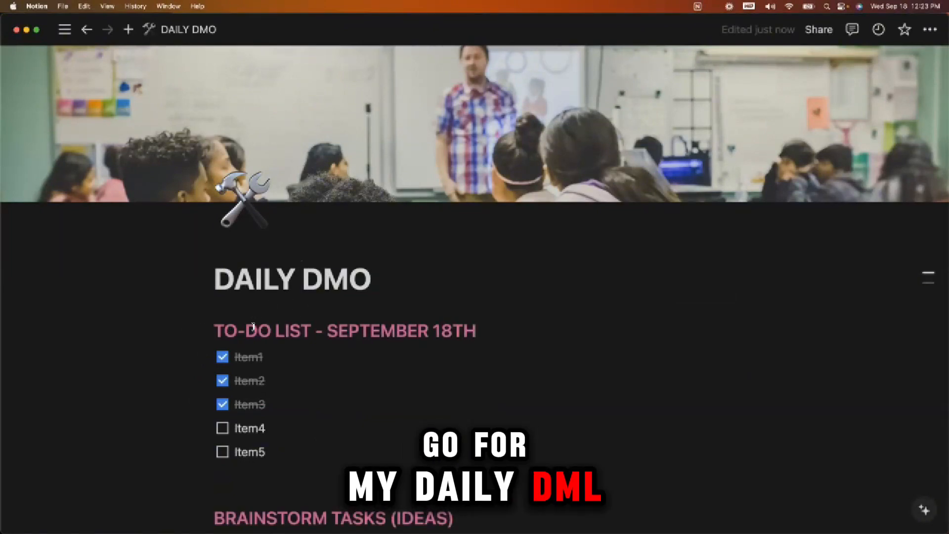
- Insert a sub-page in a new block directly beneath the DAILY DMO title
key("Return")
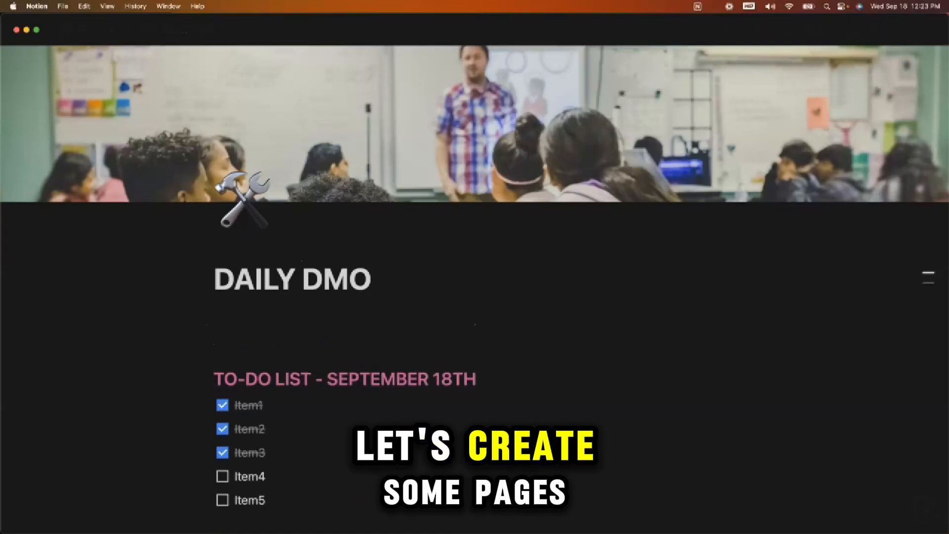
key("Up")
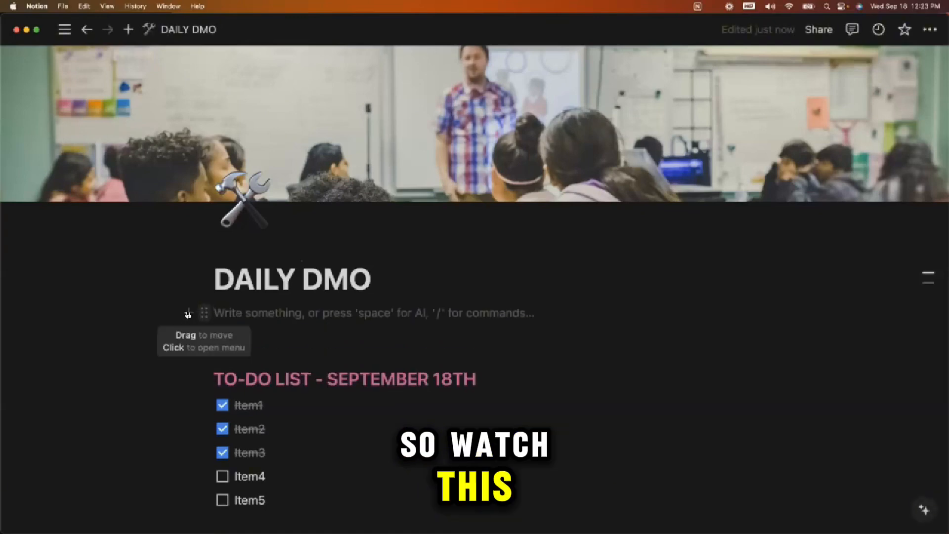
left_click(187, 315)
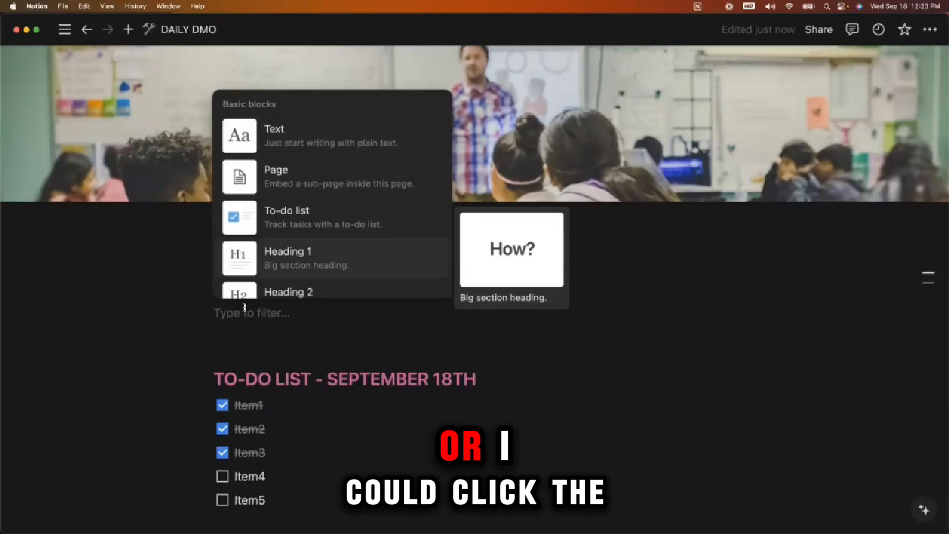
left_click(277, 310)
type("/")
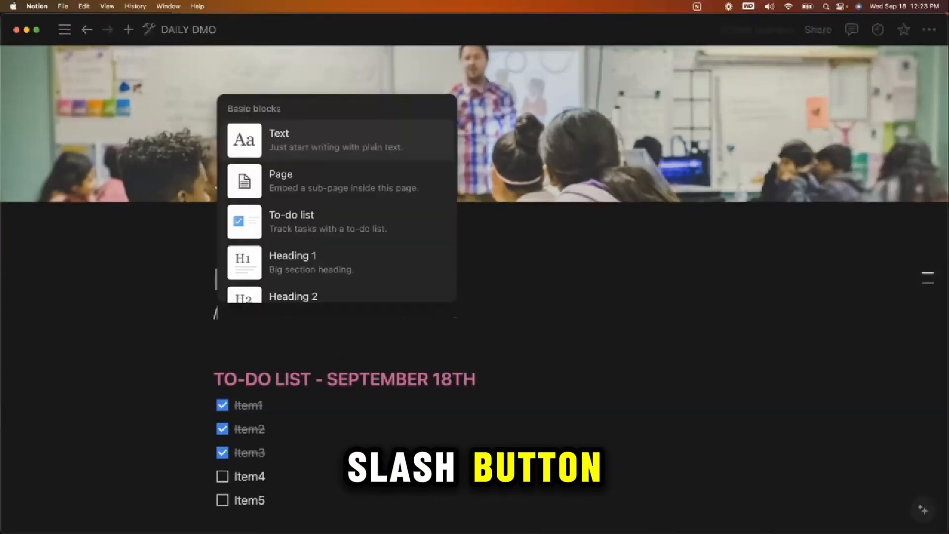
left_click(298, 184)
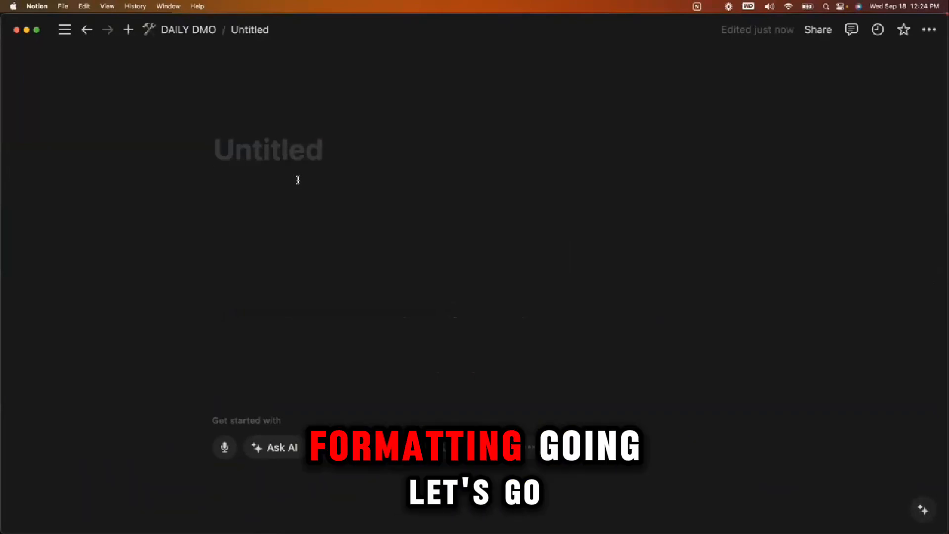
- Title the new sub-page "Wednesday, September 18th"
type("Septem")
key("BackSpace")
key("BackSpace")
key("BackSpace")
key("BackSpace")
key("BackSpace")
key("BackSpace")
type("W")
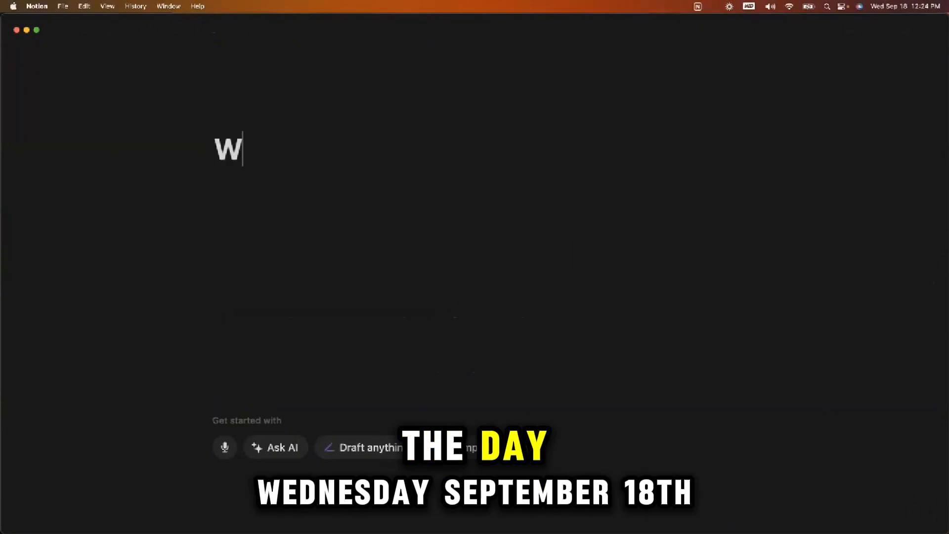
type("ednesday, September 18th")
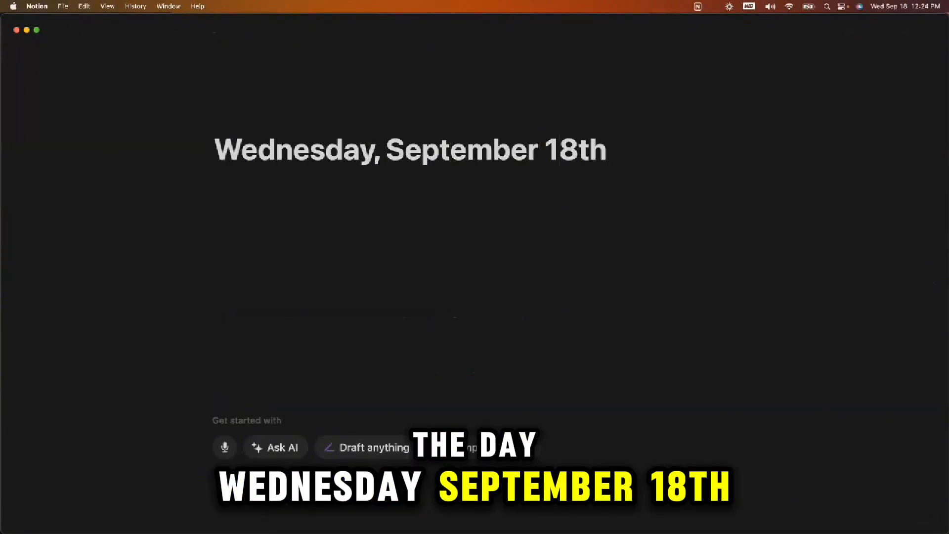
key("Return")
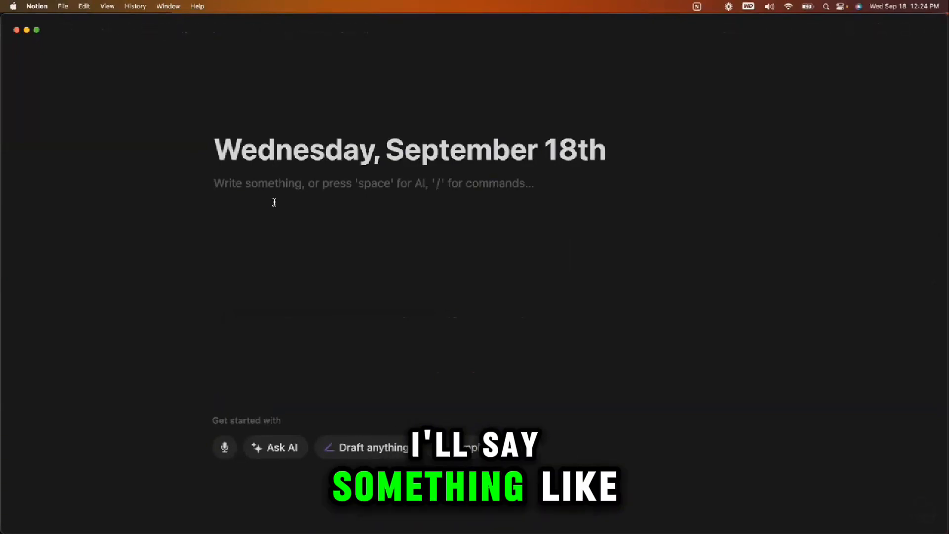
- Add the text line "Here is my task list for the day" beneath the sub-page title
type("Here is my task")
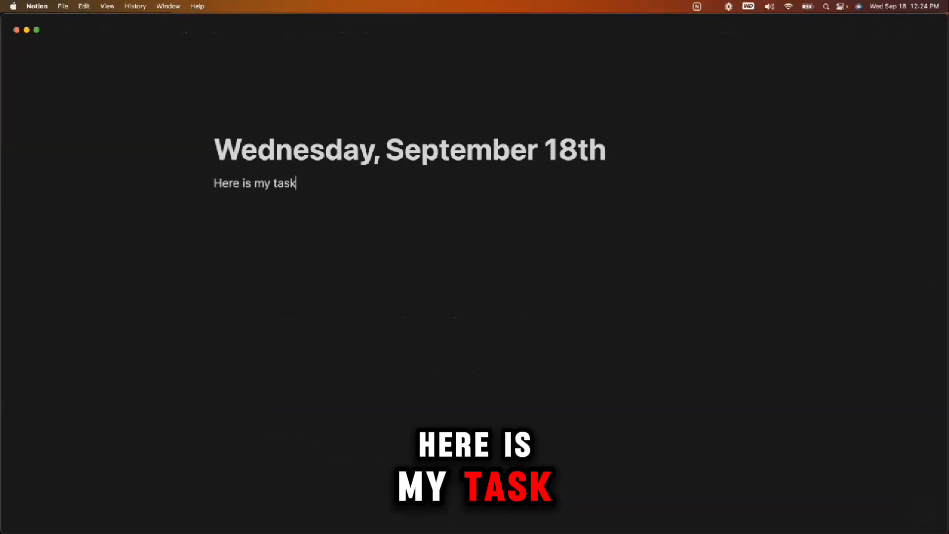
type(" list for the day")
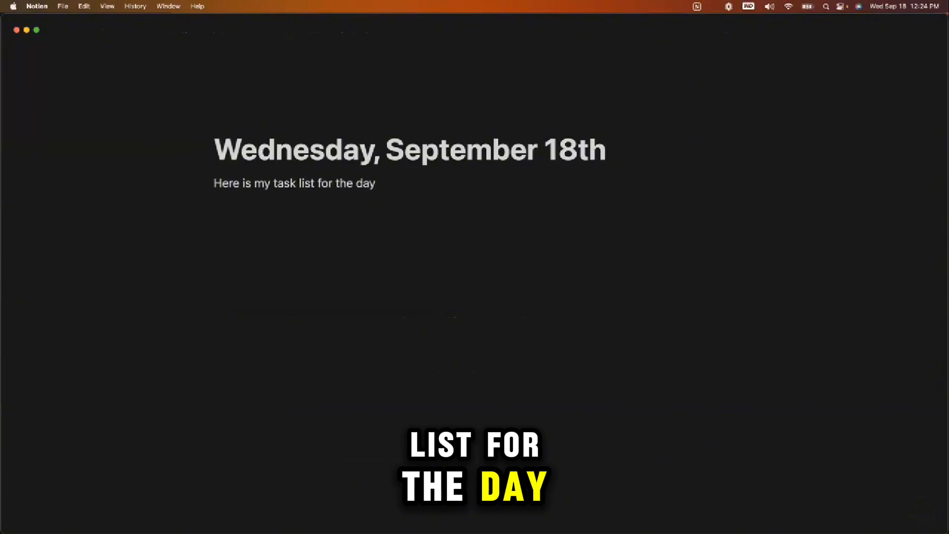
key("Return")
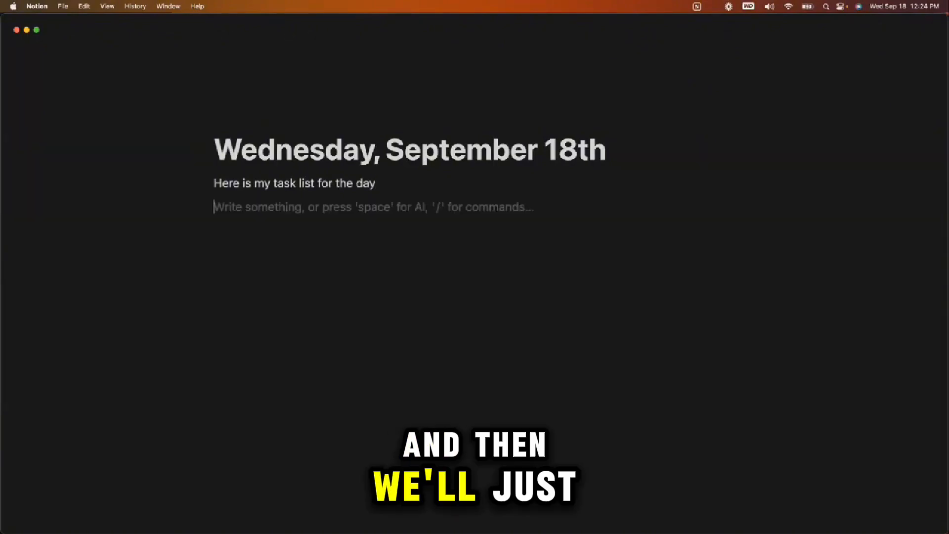
- Add a to-do list with the entries Item1, Item2, Item3, Item4 and Item5 beneath the intro line
type("/")
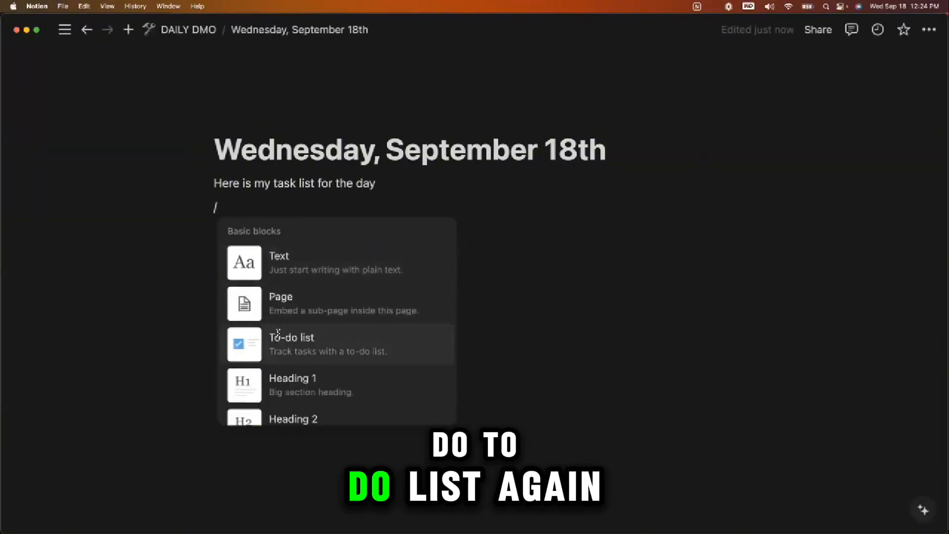
left_click(278, 334)
type("I")
key("BackSpace")
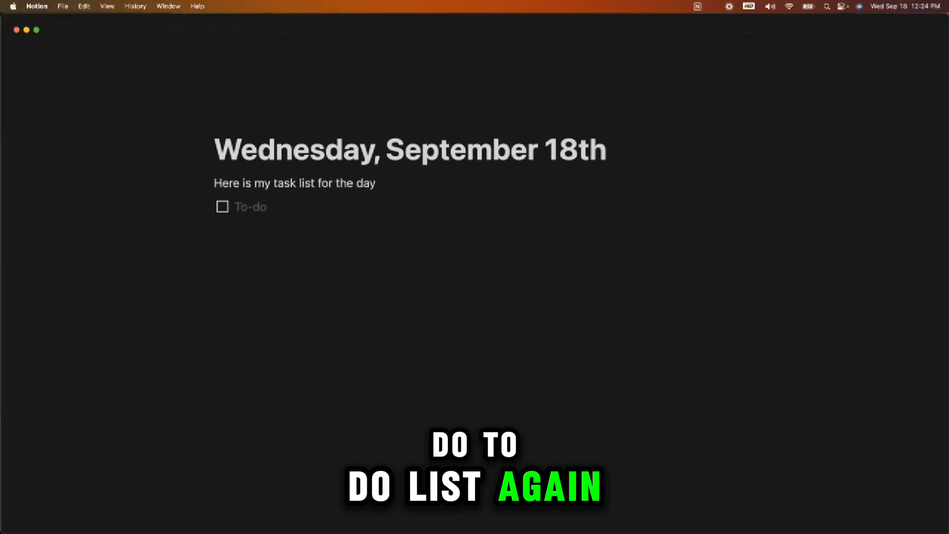
type("Ite")
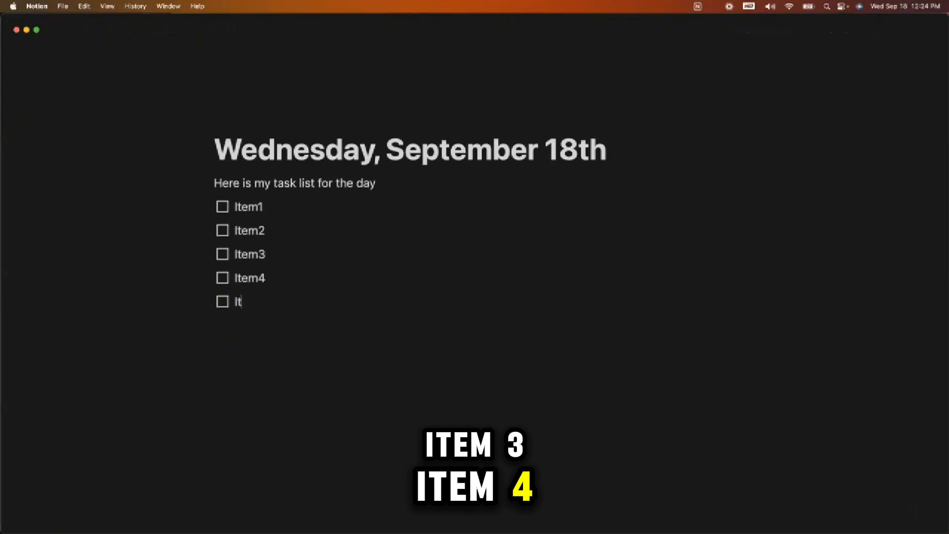
type("m5")
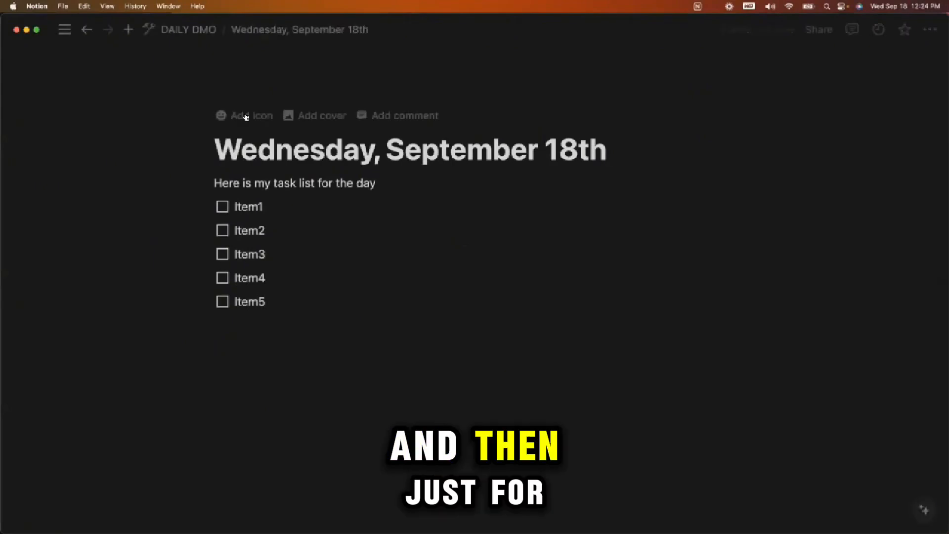
- Add a cover and an icon to the Wednesday, September 18th page
left_click(303, 120)
left_click(241, 224)
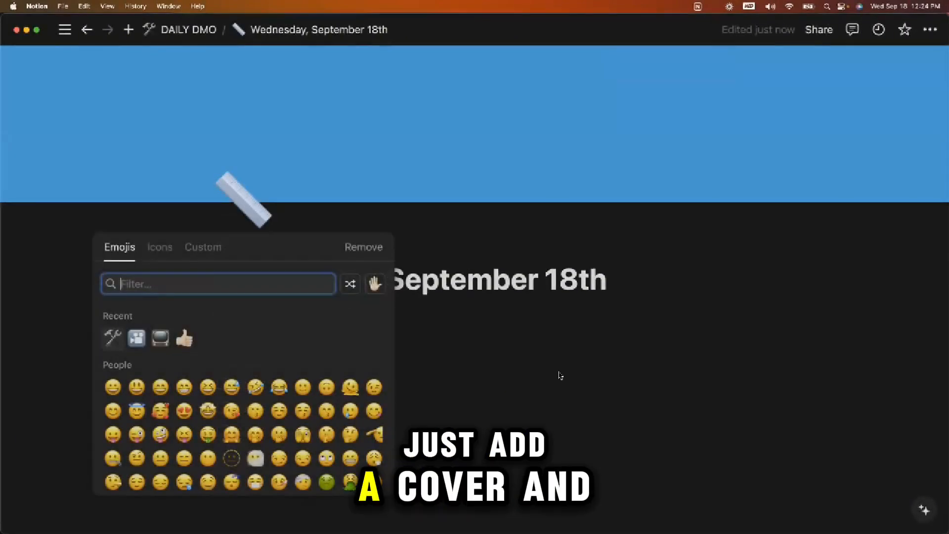
left_click(465, 238)
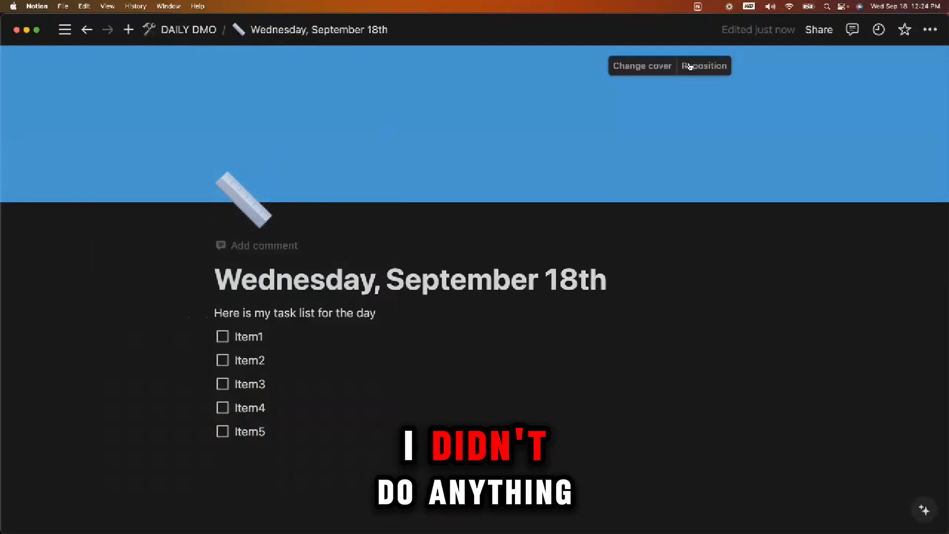
- Replace the page cover with the yellow sticky notes photo from an Unsplash search for "task"
left_click(638, 66)
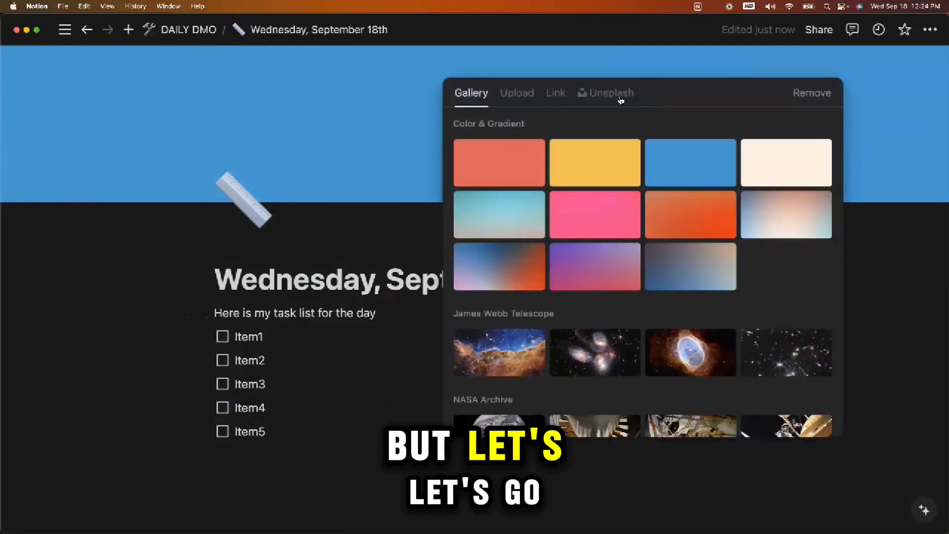
left_click(619, 97)
type("task")
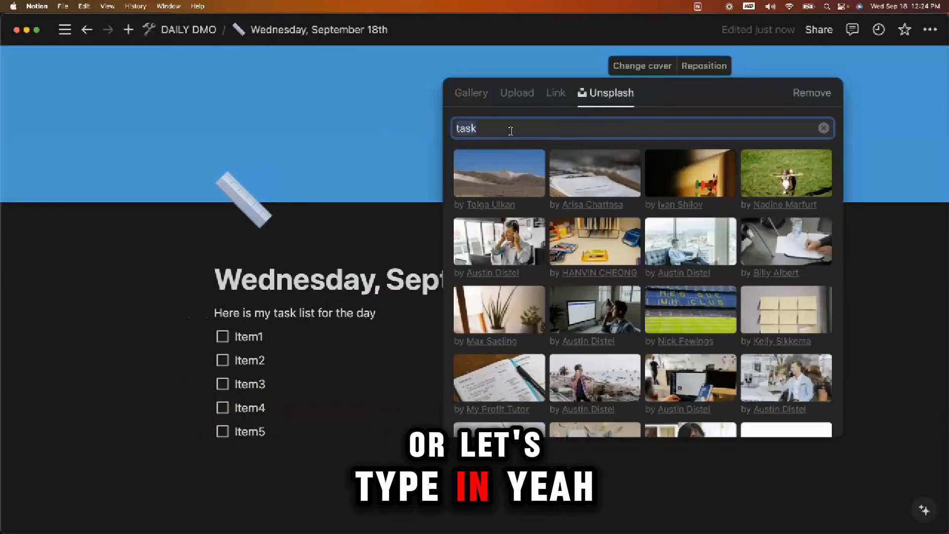
left_click(803, 309)
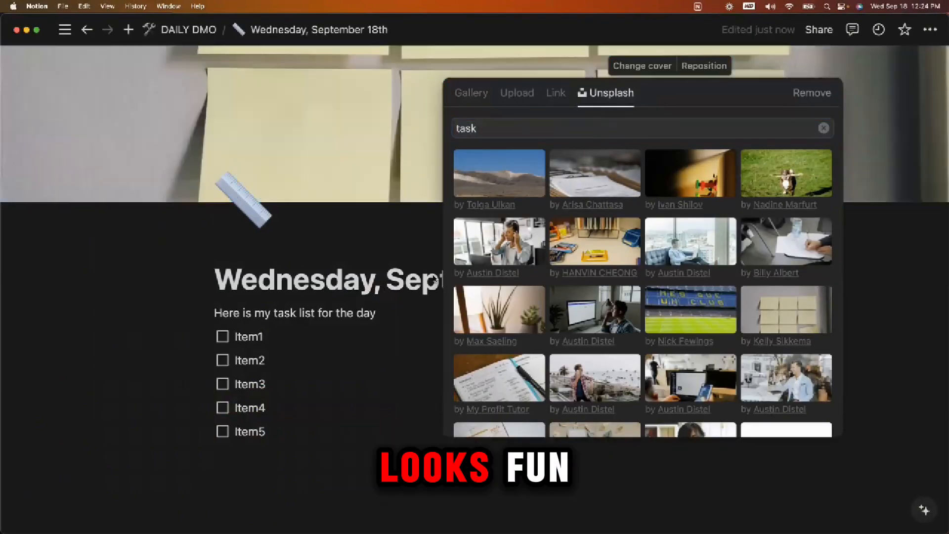
left_click(243, 204)
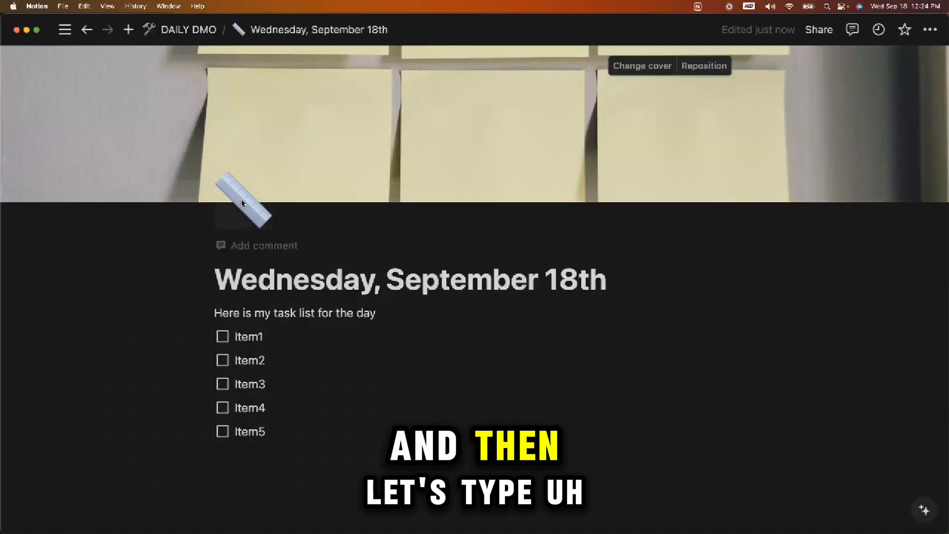
- Change the page icon to the spiral notepad emoji, filtering the emojis by "pad"
left_click(243, 205)
type("pad")
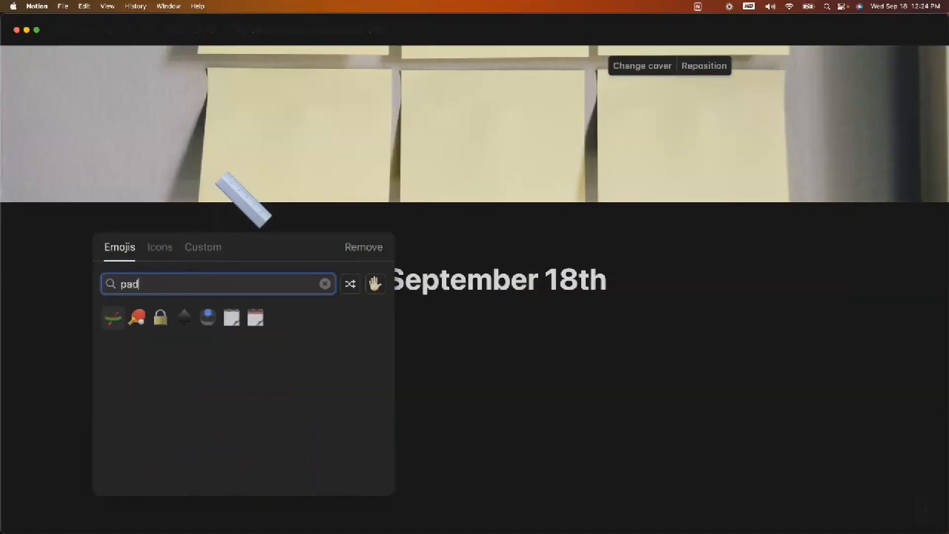
left_click(232, 318)
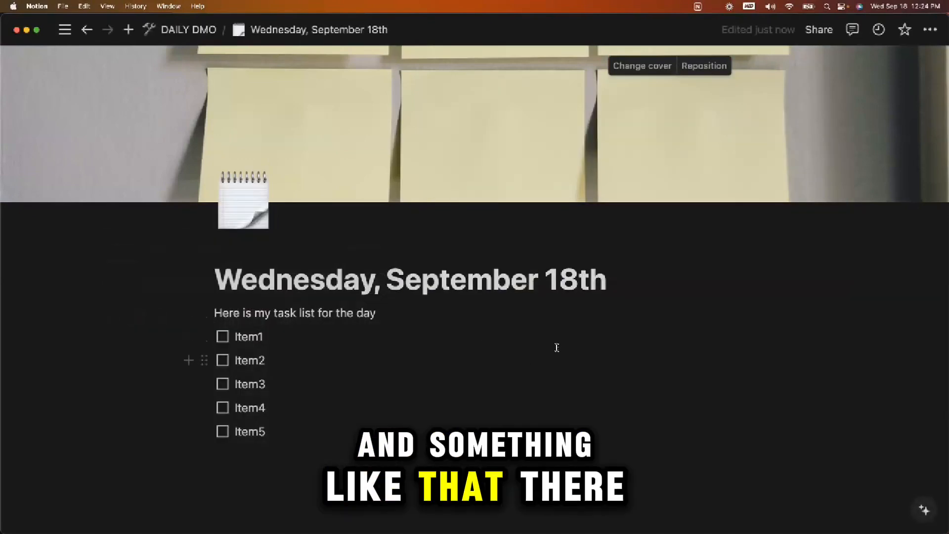
left_click(243, 212)
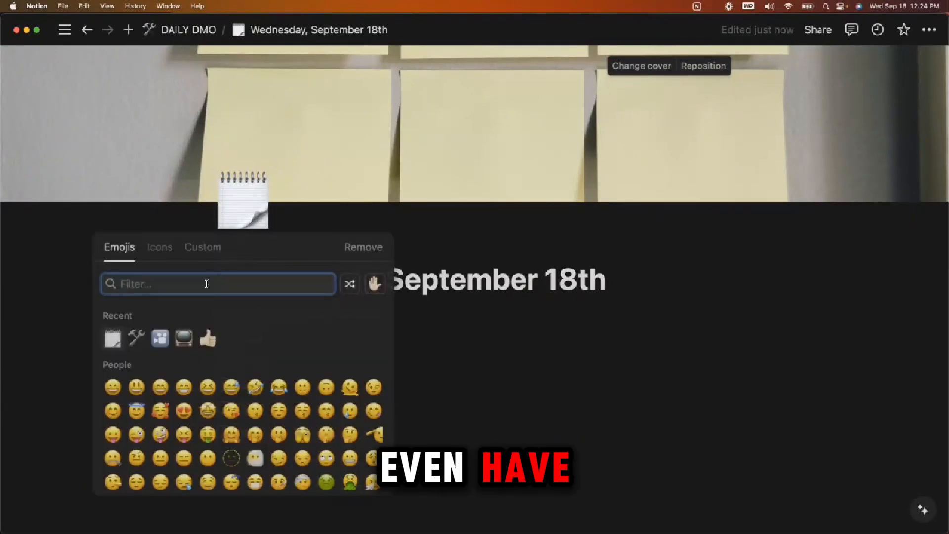
type("sep")
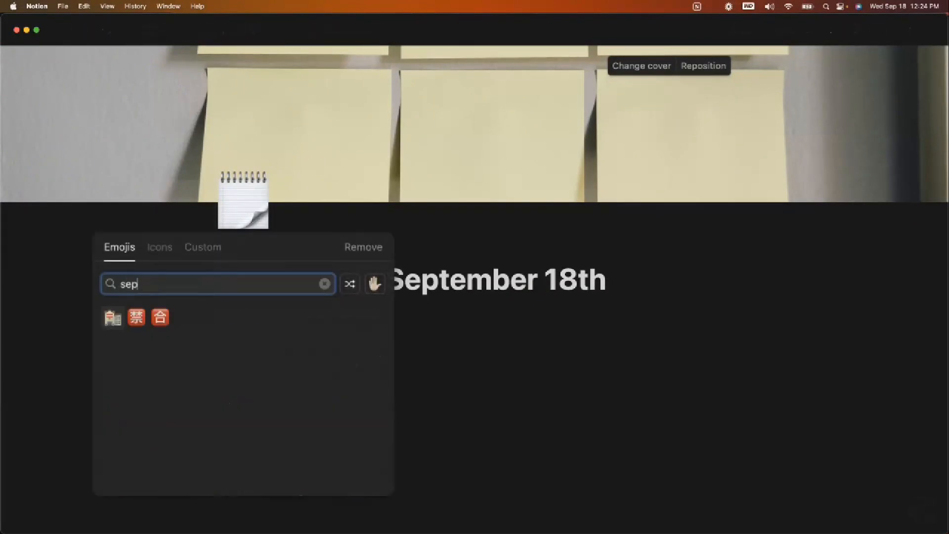
key("BackSpace")
key("BackSpace")
key("BackSpace")
type("cal")
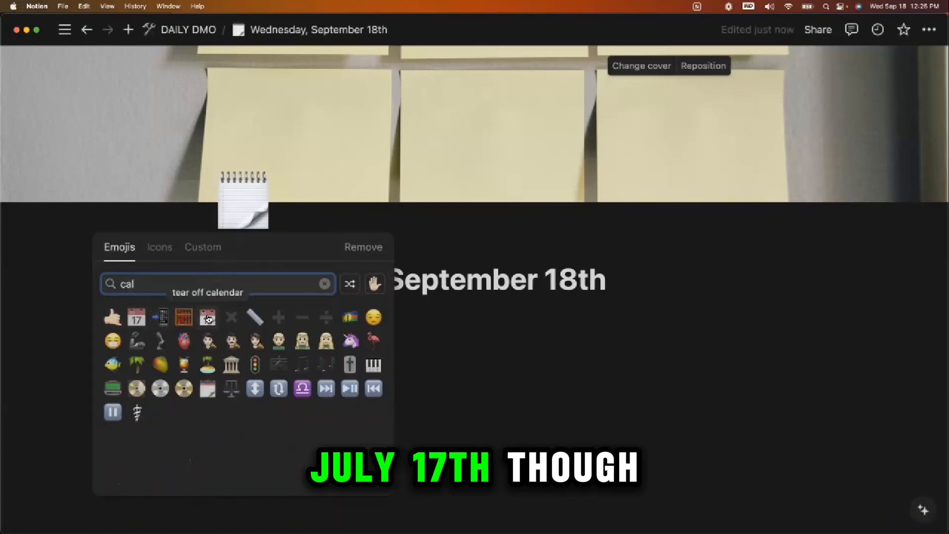
left_click(168, 138)
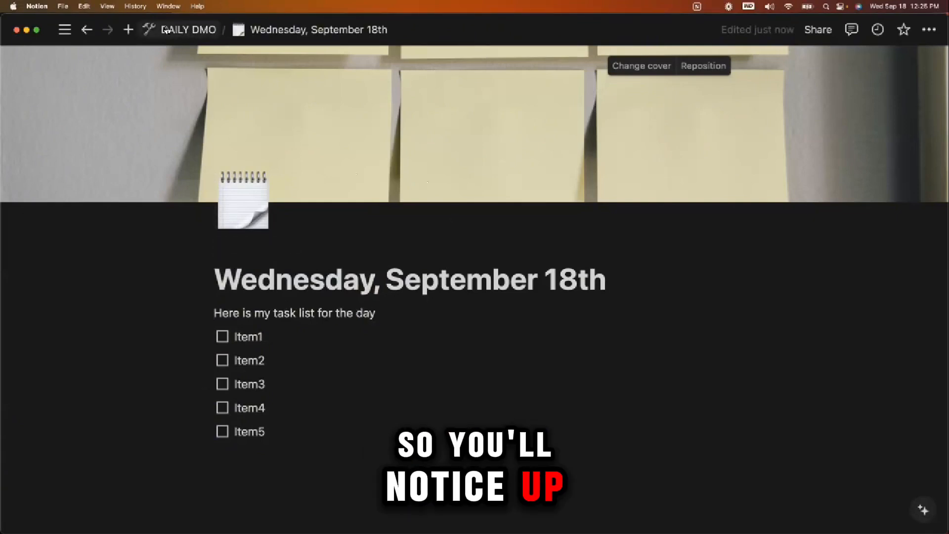
- Go to the parent DAILY DMO page, reopen its Wednesday, September 18th sub-page, and return to DAILY DMO
left_click(184, 31)
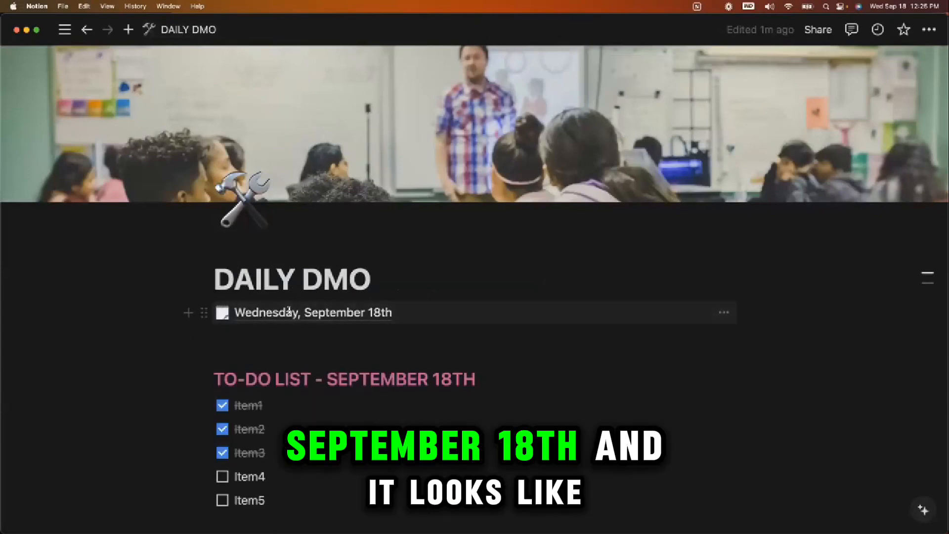
left_click(290, 313)
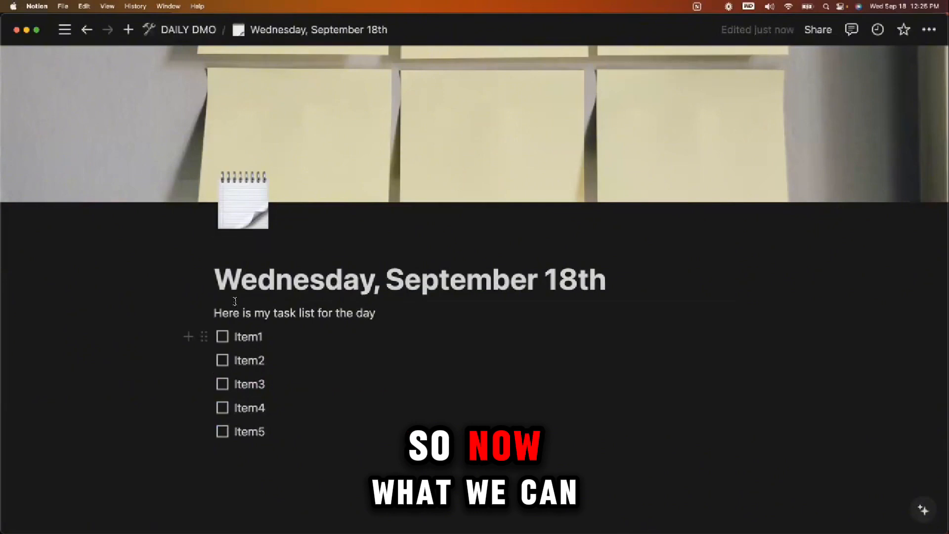
left_click(173, 29)
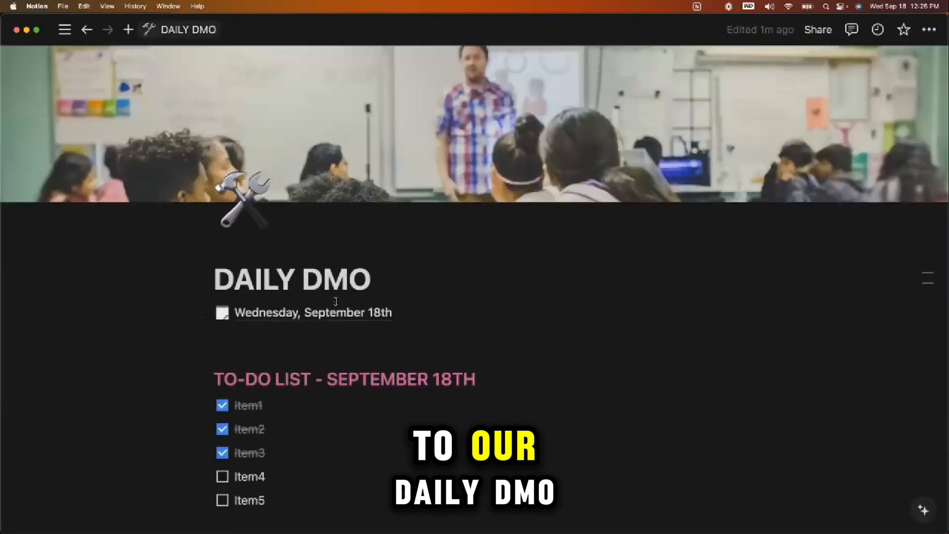
- Duplicate the Wednesday, September 18th sub-page on the DAILY DMO page
mouse_move(366, 317)
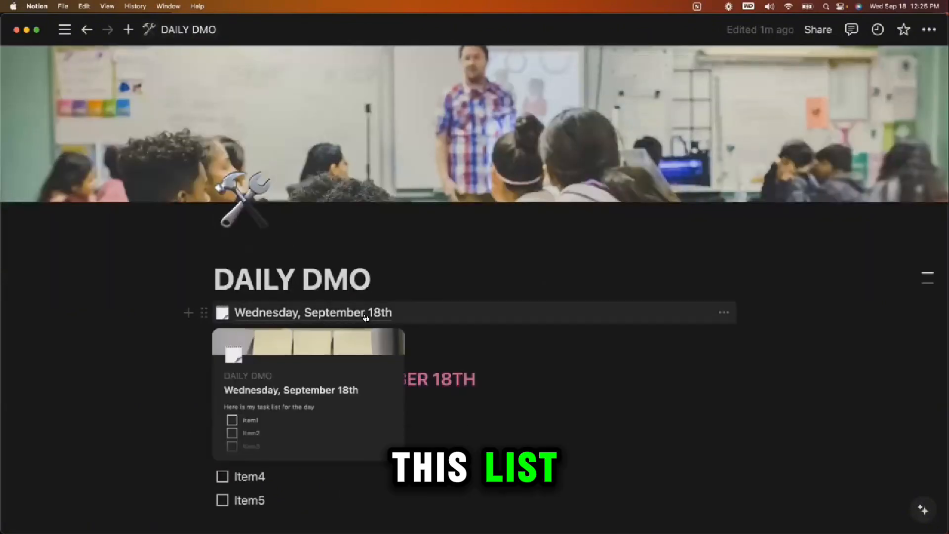
left_click(726, 314)
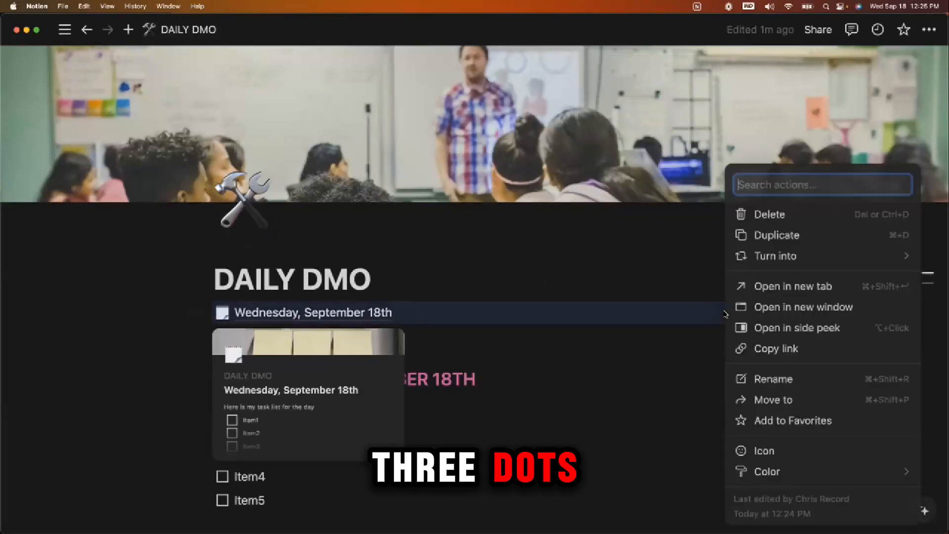
left_click(772, 236)
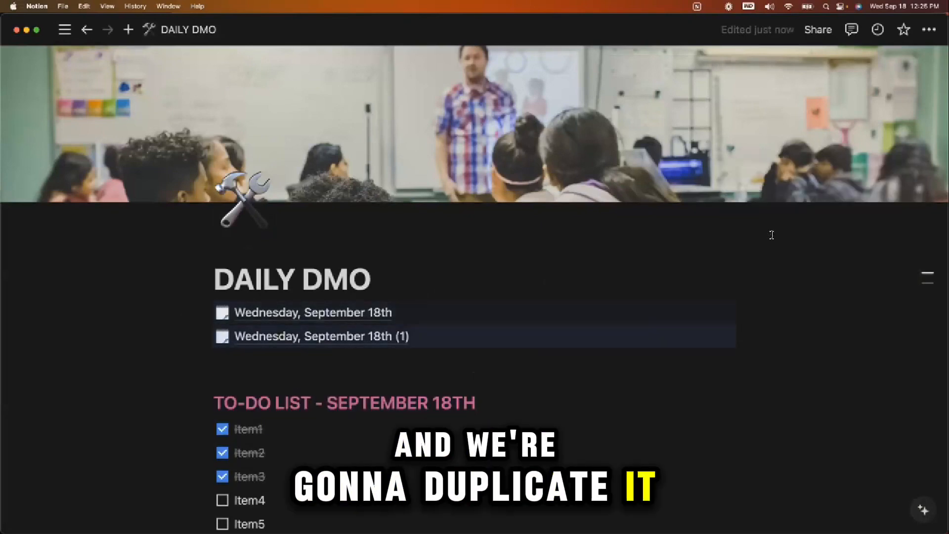
- Open the duplicated Wednesday sub-page and retitle it "Thursday, September 19th"
left_click(368, 338)
double_click(289, 283)
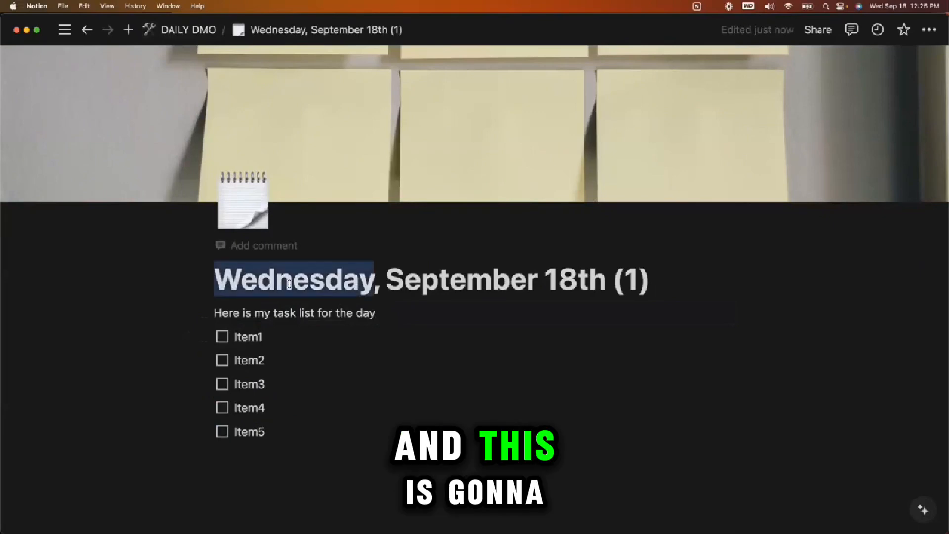
type("Thursday")
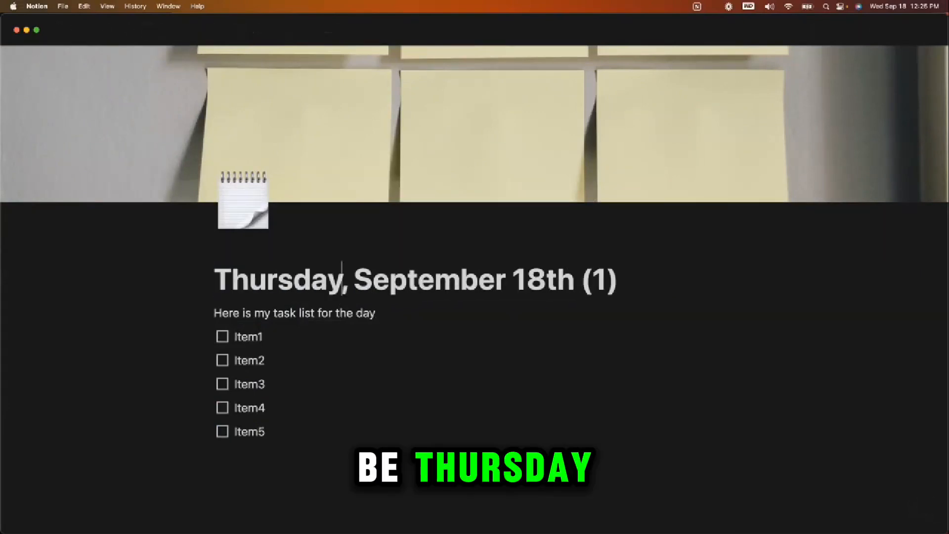
left_click(628, 281)
key("BackSpace")
key("BackSpace")
key("BackSpace")
key("BackSpace")
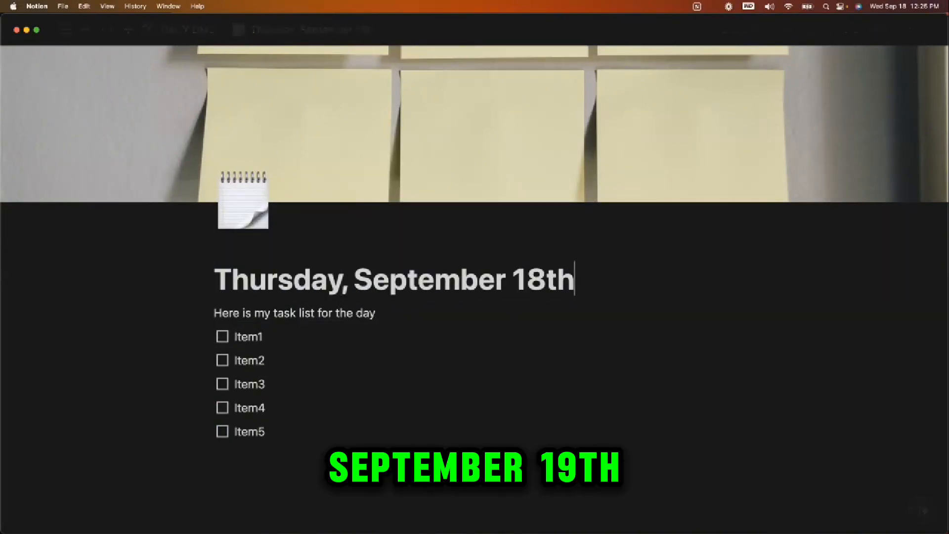
key("BackSpace")
key("BackSpace")
key("BackSpace")
type("9th")
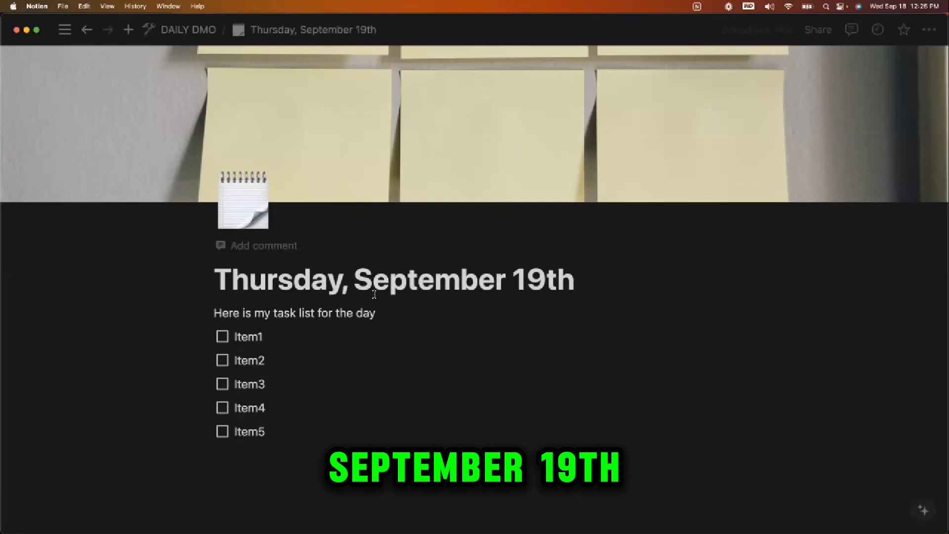
- Return to the DAILY DMO page and duplicate its Thursday, September 19th sub-page
left_click(184, 31)
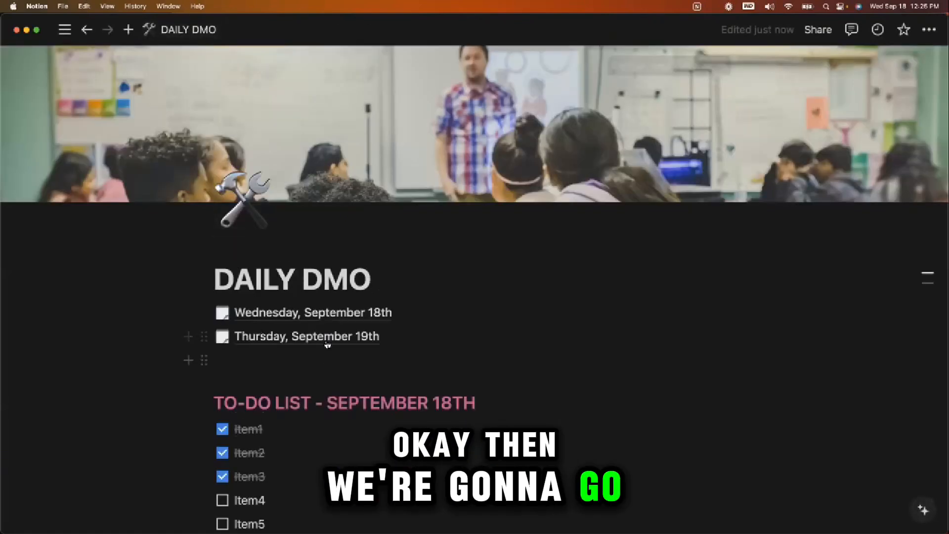
left_click(724, 338)
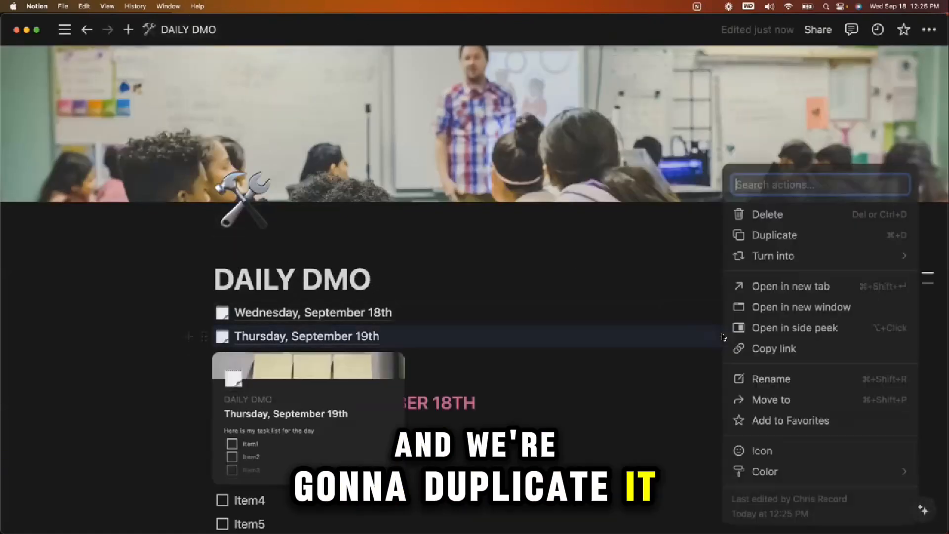
left_click(788, 235)
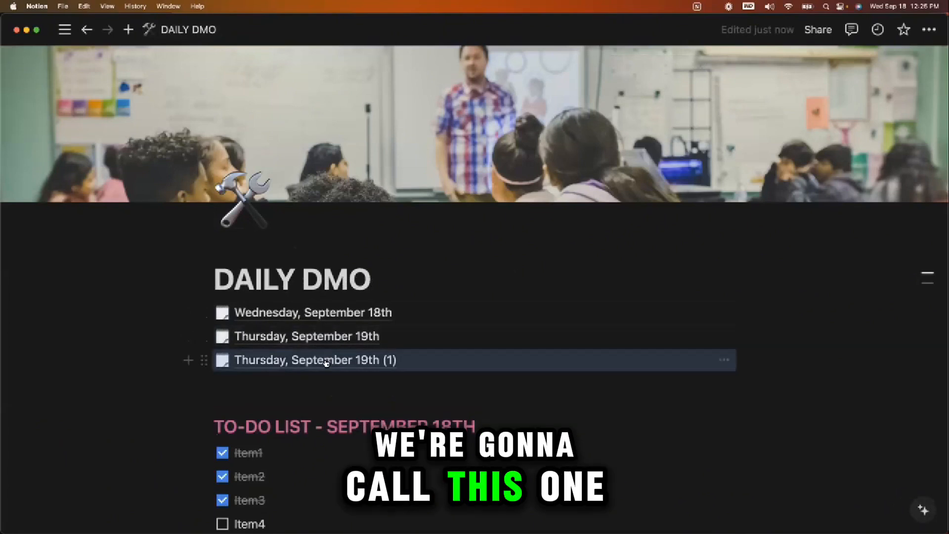
- Open the duplicated Thursday sub-page and retitle it "Friday, September 20th"
left_click(325, 360)
left_click(277, 277)
double_click(277, 277)
type("Friday")
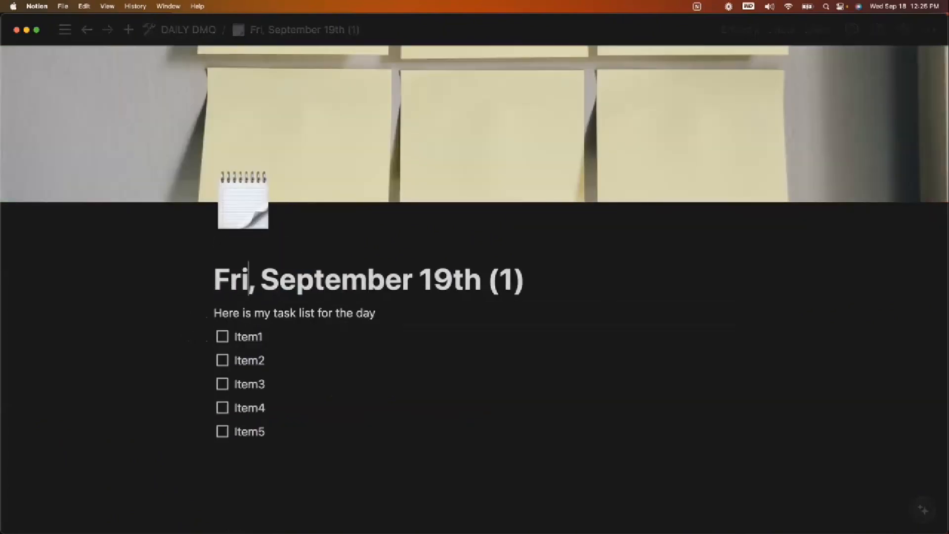
left_click(571, 284)
key("BackSpace")
key("BackSpace")
key("BackSpace")
key("BackSpace")
key("BackSpace")
key("BackSpace")
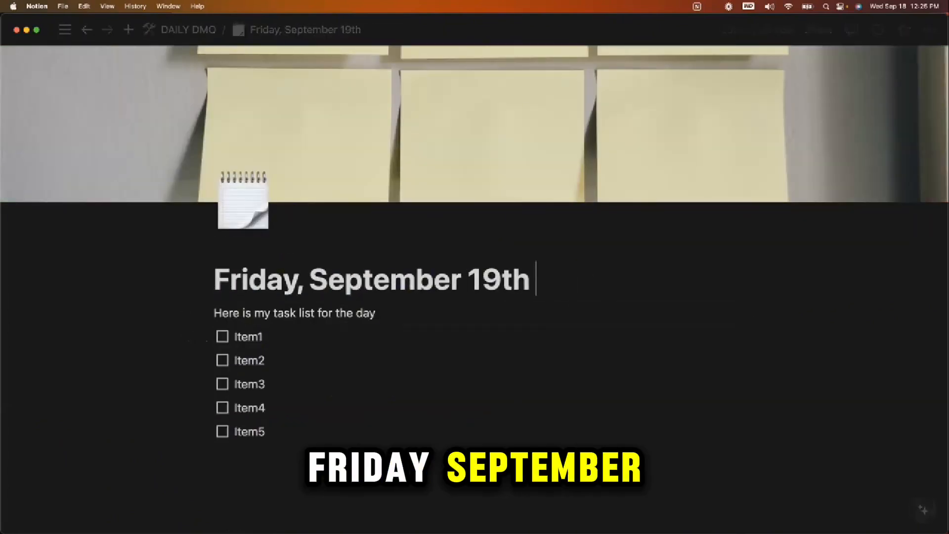
type("20t")
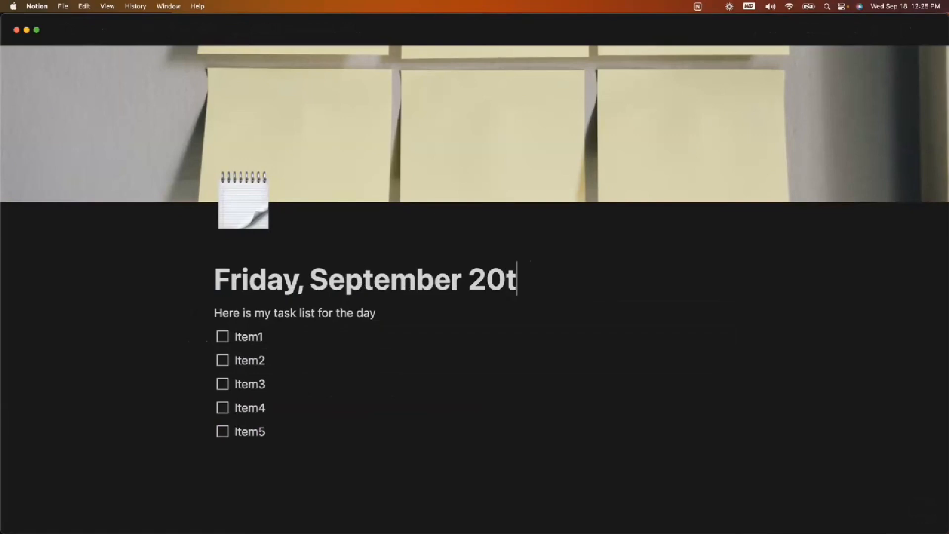
type("h")
left_click(576, 363)
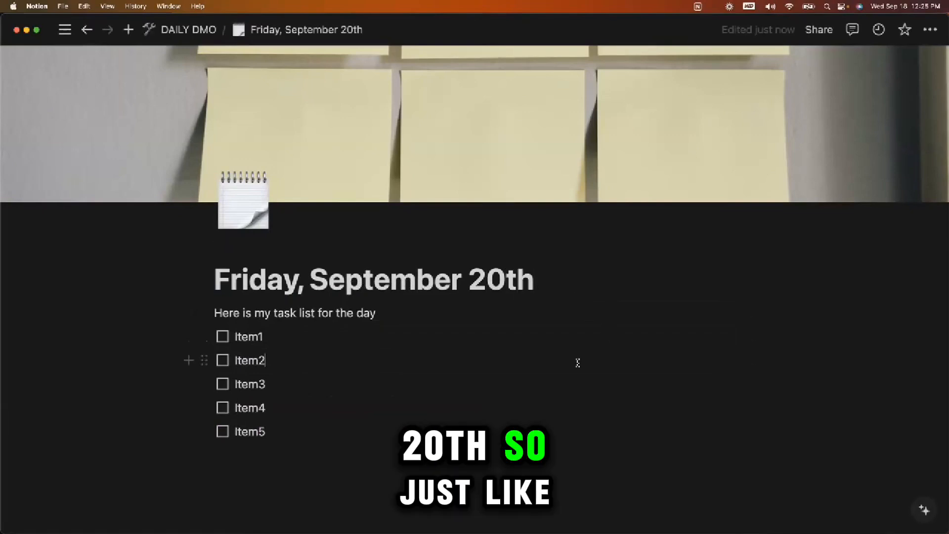
- Go back to DAILY DMO and review its dated sub-pages, the to-do list and the BRAINSTORM TASKS (IDEAS) section
left_click(184, 29)
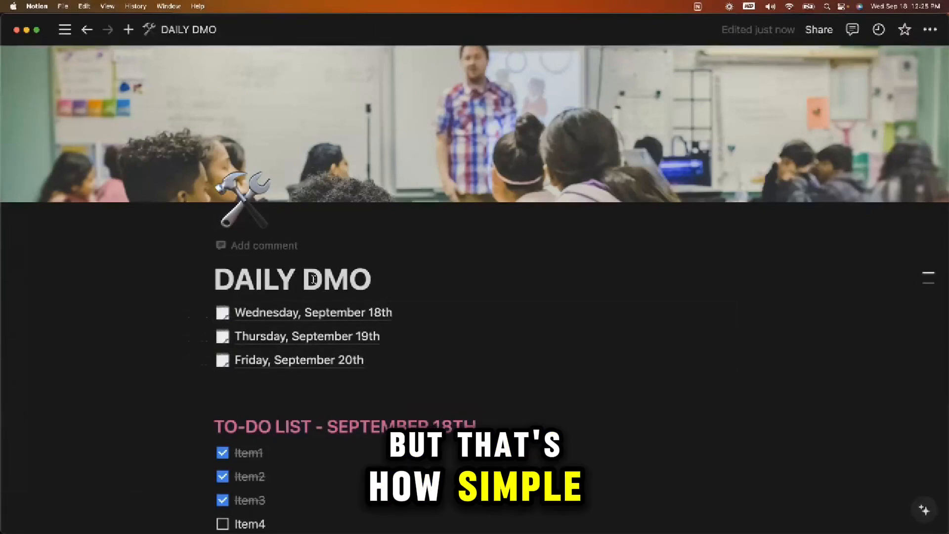
mouse_move(340, 322)
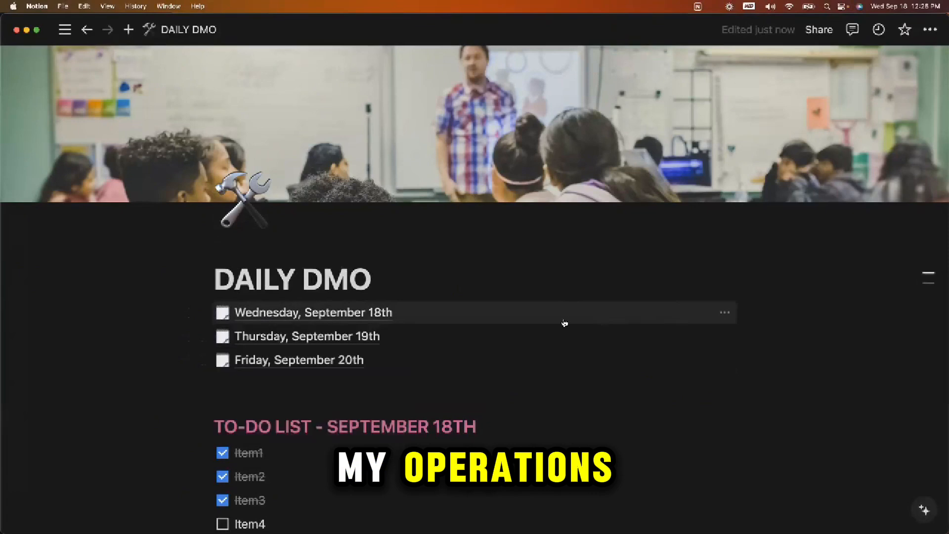
mouse_move(490, 312)
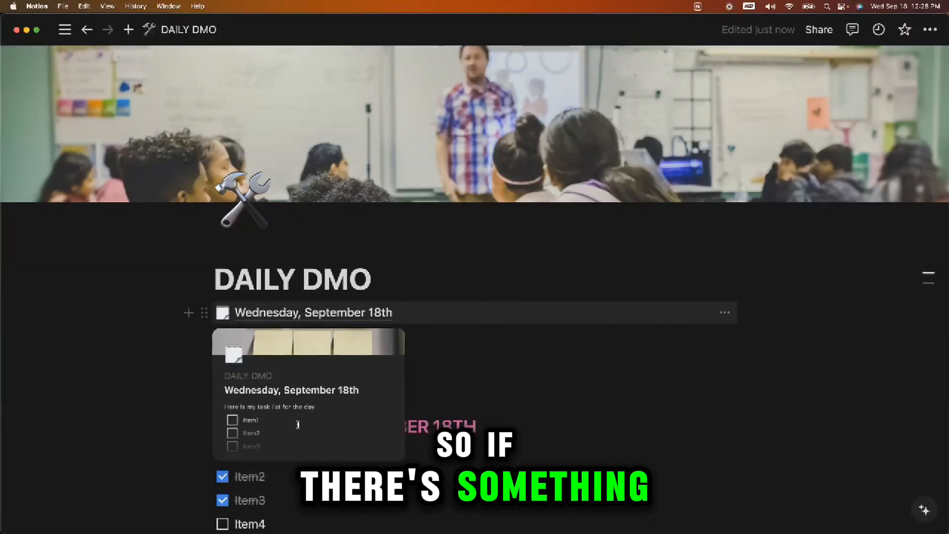
scroll(187, 413, "down", 2)
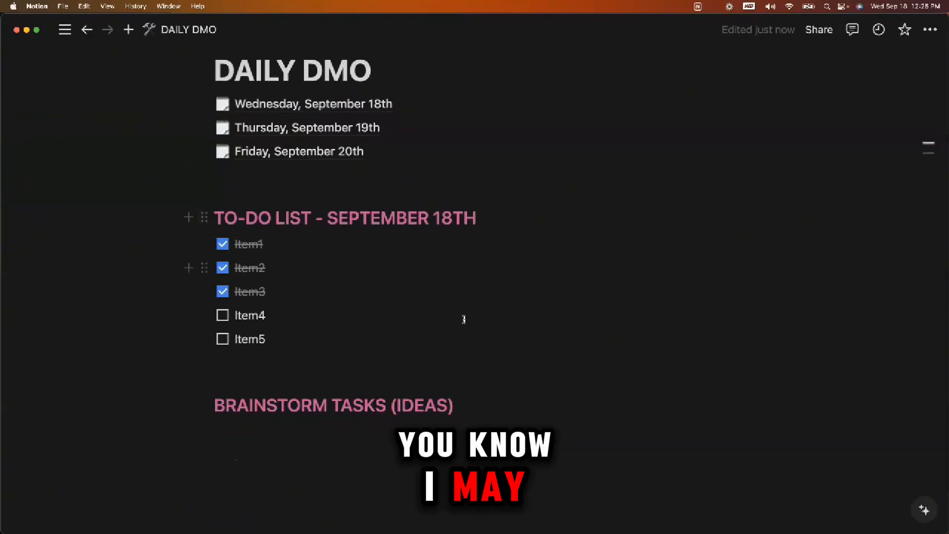
scroll(460, 329, "down", 3)
left_click_drag(454, 340, 211, 337)
left_click(381, 273)
scroll(386, 232, "up", 5)
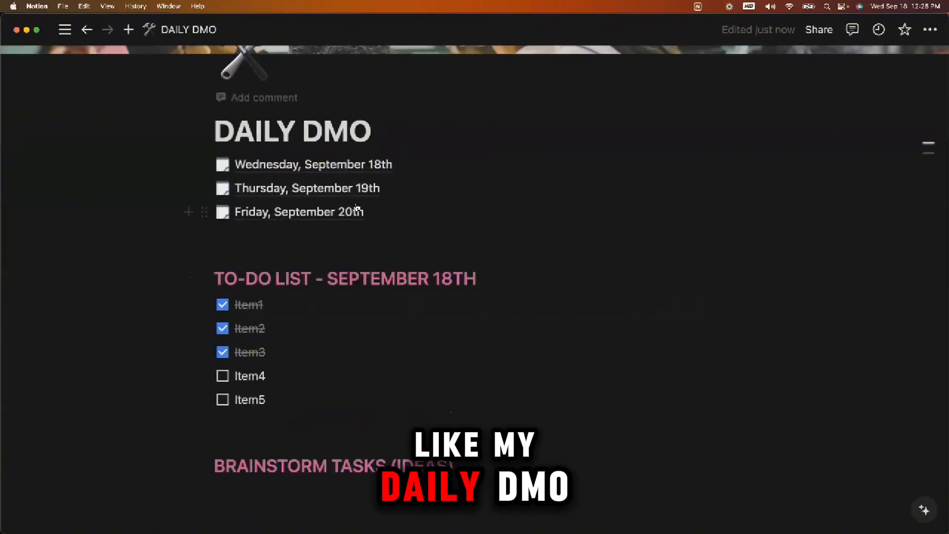
mouse_move(366, 213)
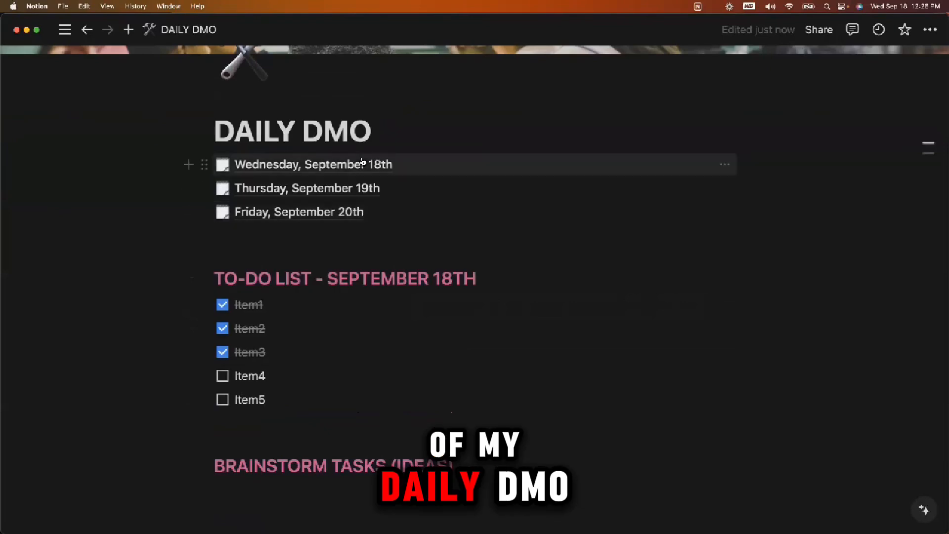
- Open the Wednesday, September 18th sub-page and add blank lines below the last to-do, Item5
left_click(284, 163)
left_click(300, 435)
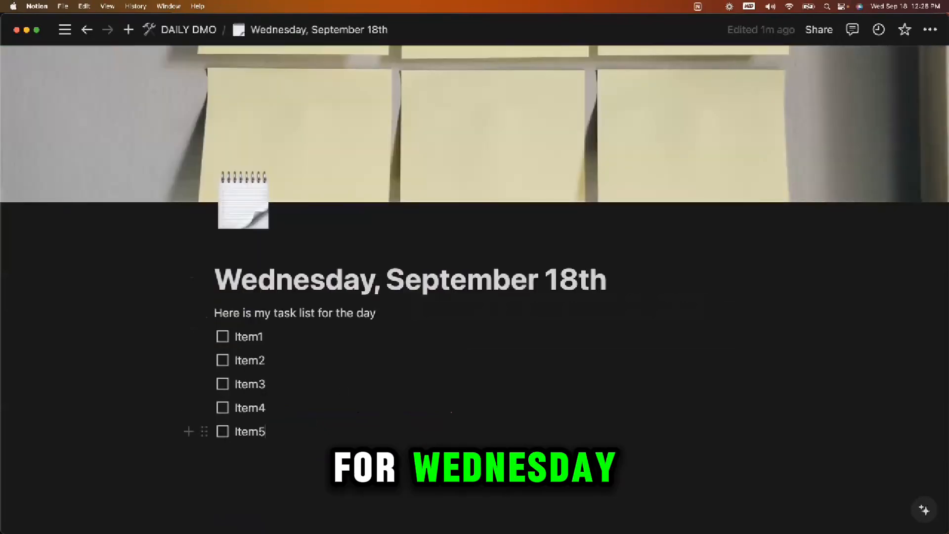
key("Return")
key("Return")
key("Return")
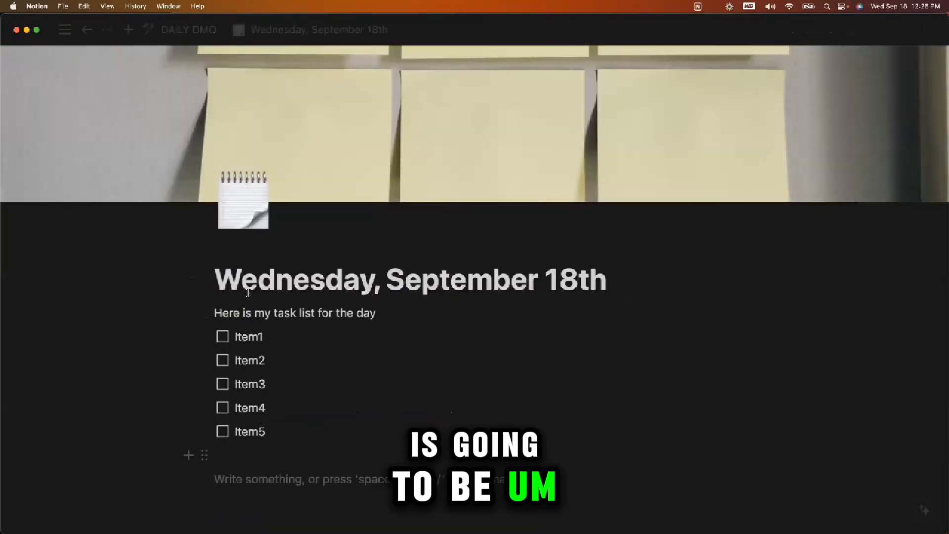
- Replace the Item1 to-do text with "Organize Lesson for Live 12pm Zoom"
double_click(253, 335)
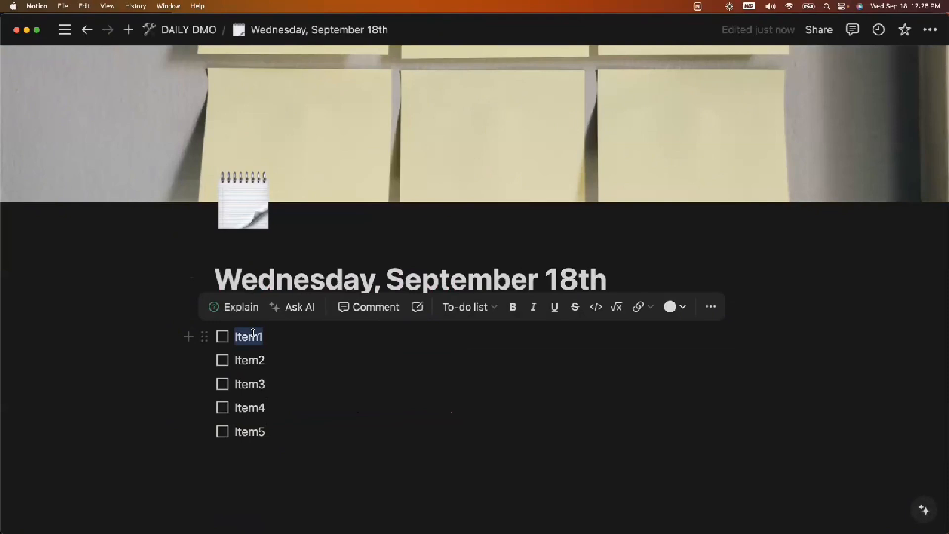
type("Organiz")
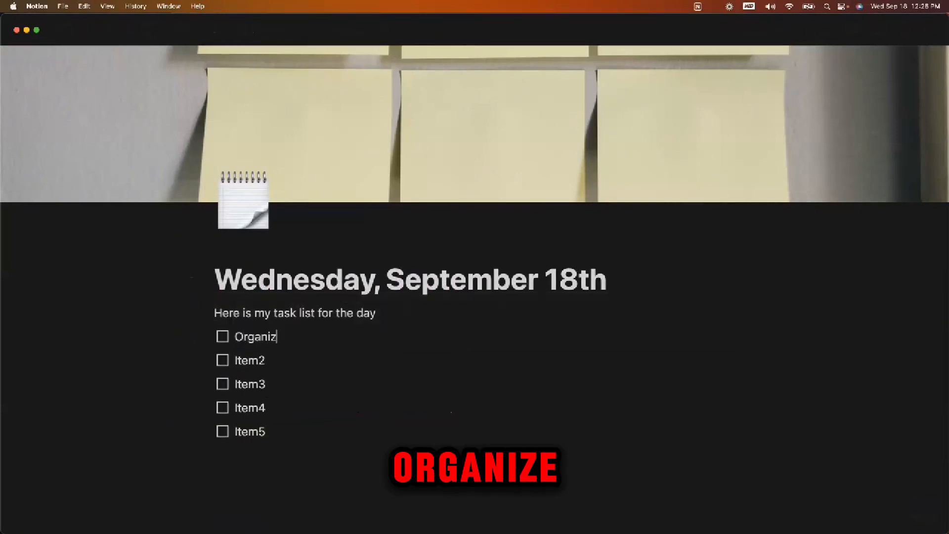
type("e Lesson for ")
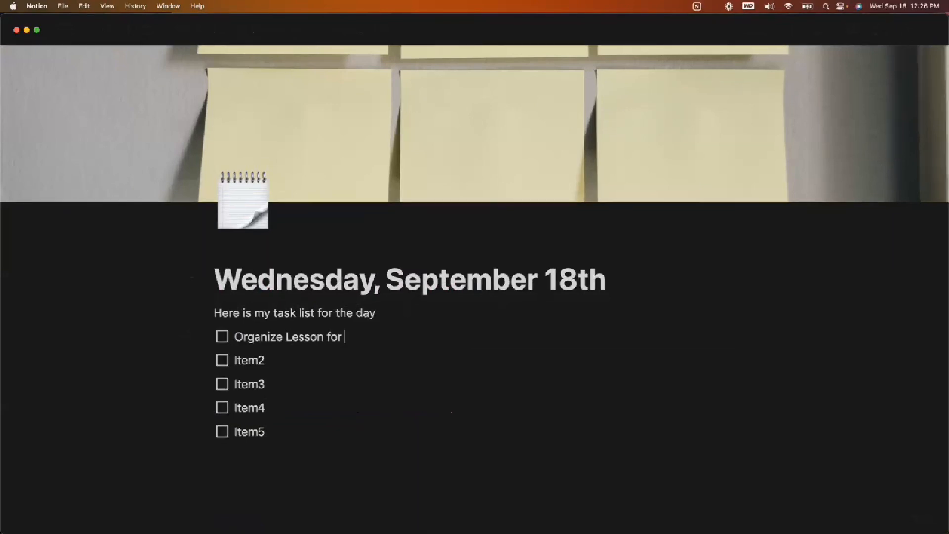
type("Live 12pm")
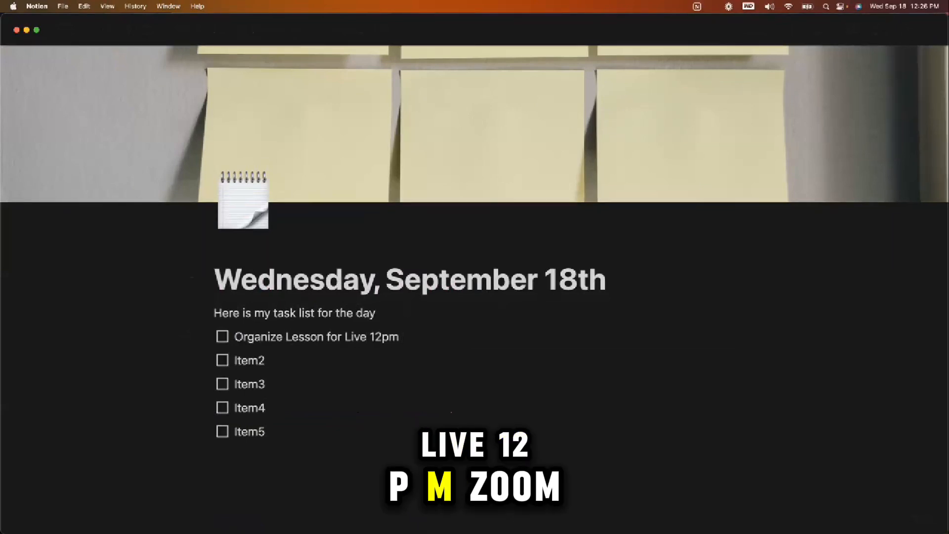
type(" Zoom")
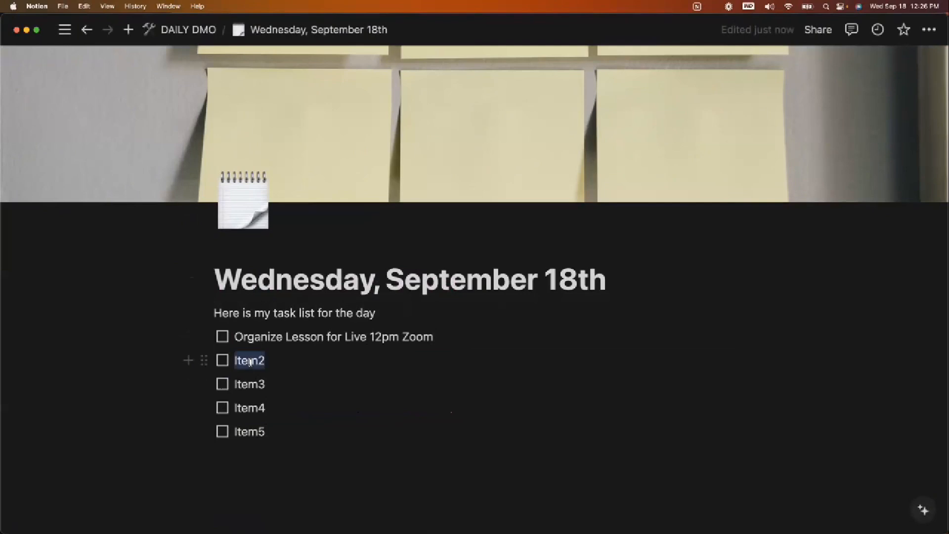
- Replace the Item2 to-do text with "Launch and Record Live Zoom"
double_click(250, 361)
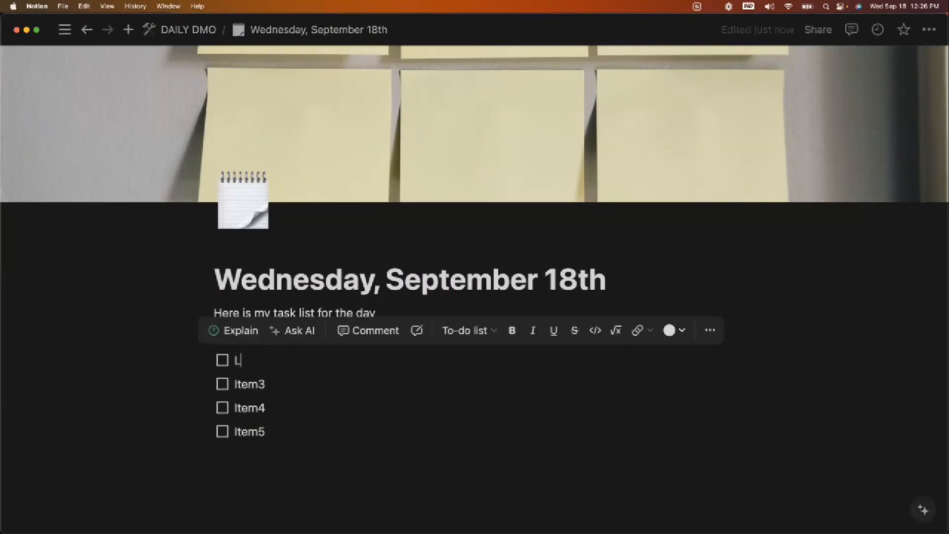
type("Launch and Recorde ")
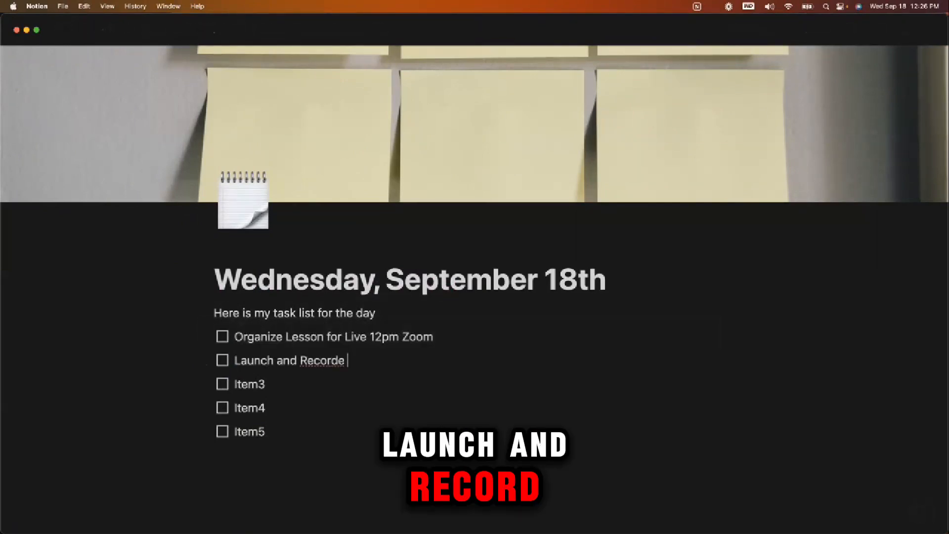
type("L")
type(" Live Zoom")
- Replace the Item3 to-do text with "Download and Export Zoom Recording"
double_click(251, 385)
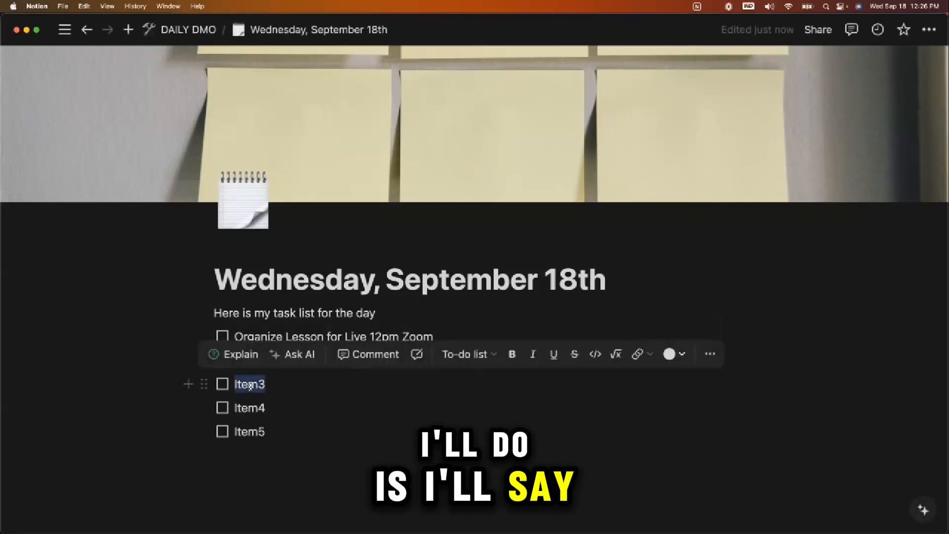
type("Download and")
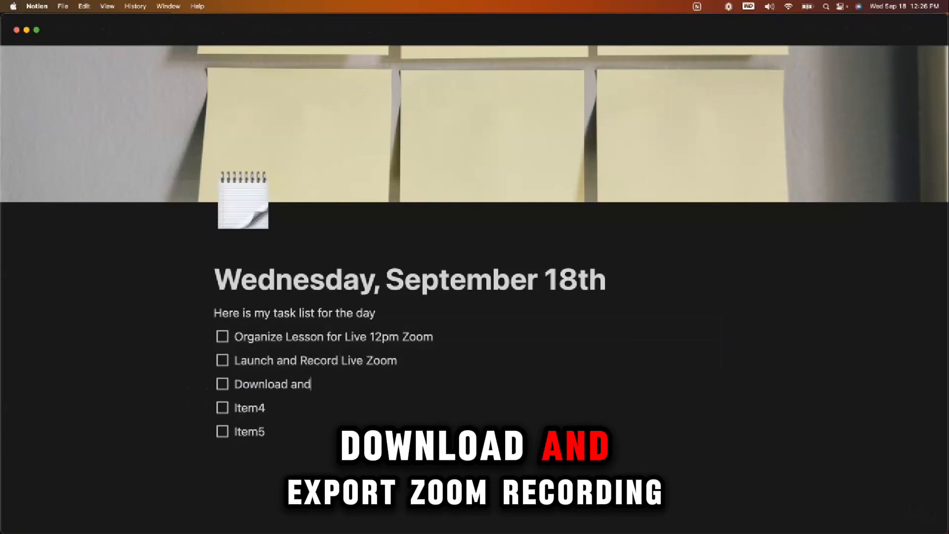
type(" Export Zoom Recording")
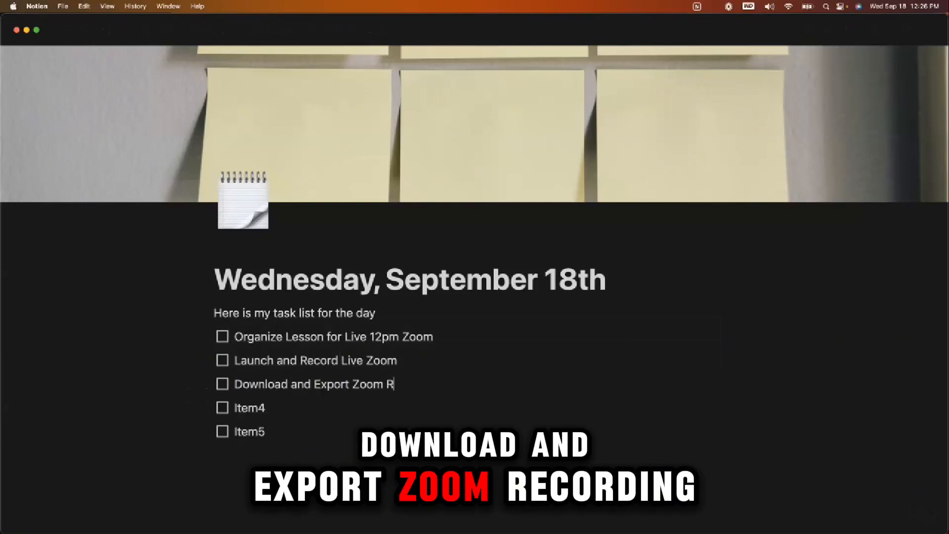
- Replace the Item4 to-do text with "Import and Edit Recording in Capcut"
double_click(253, 408)
type("Import and Edi")
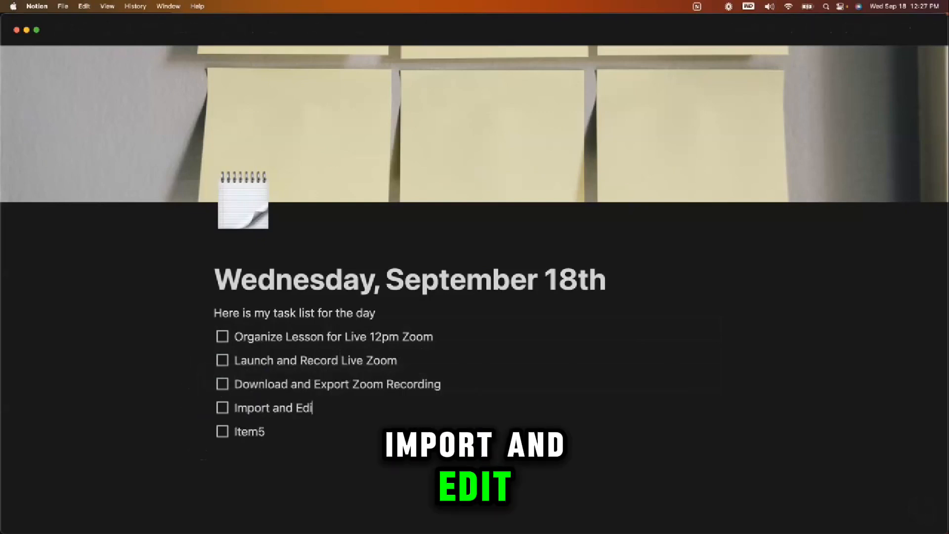
type("t Recording in ")
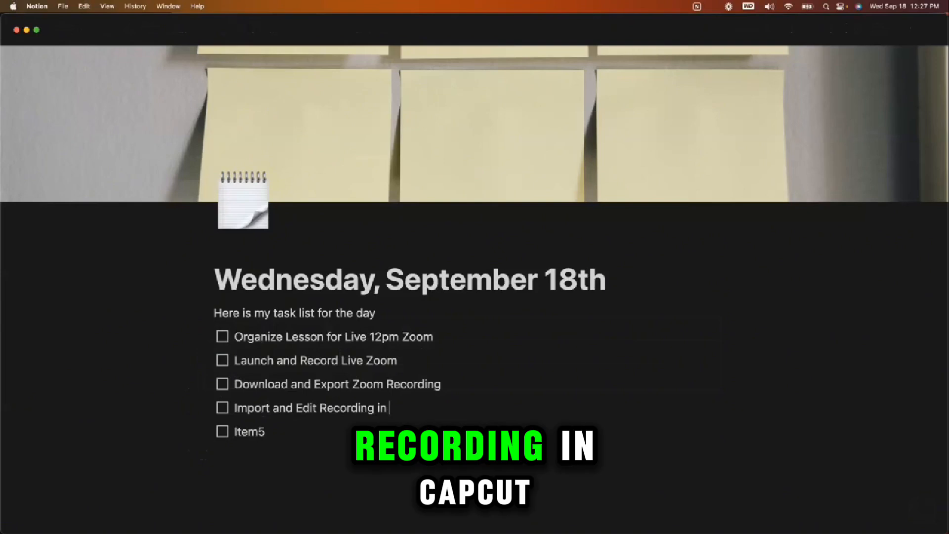
type("Capcut")
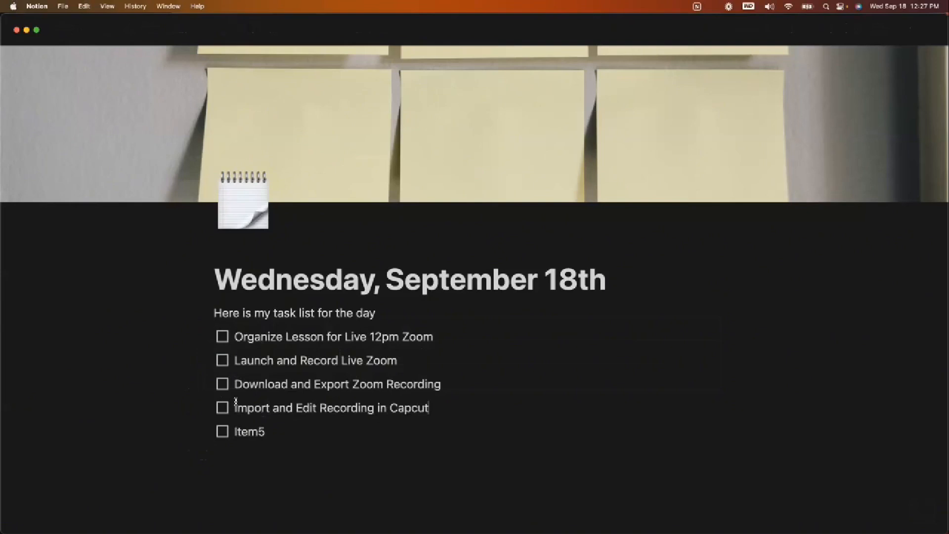
- Replace the Item5 to-do text with "Export Final Recording to Hard Drive"
double_click(248, 431)
type("Exportin")
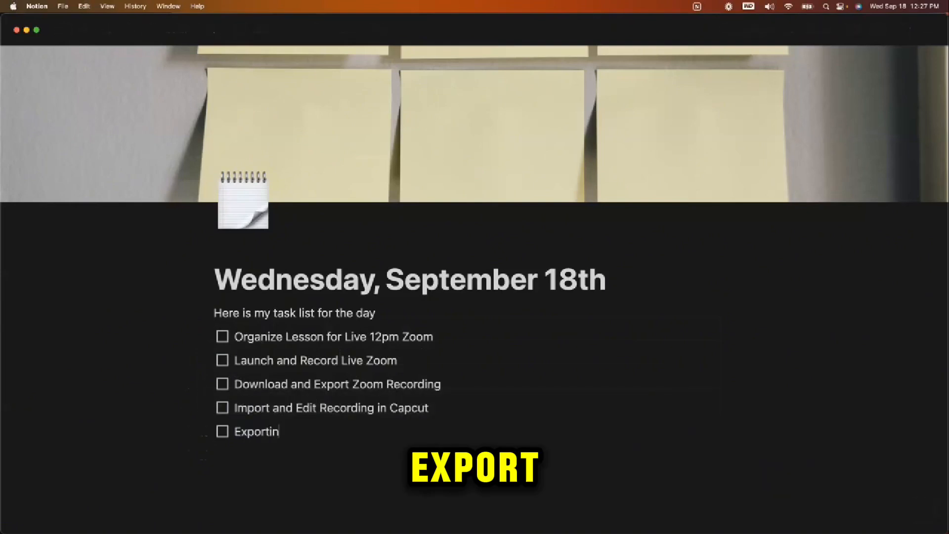
key("BackSpace")
type("Final Recordi")
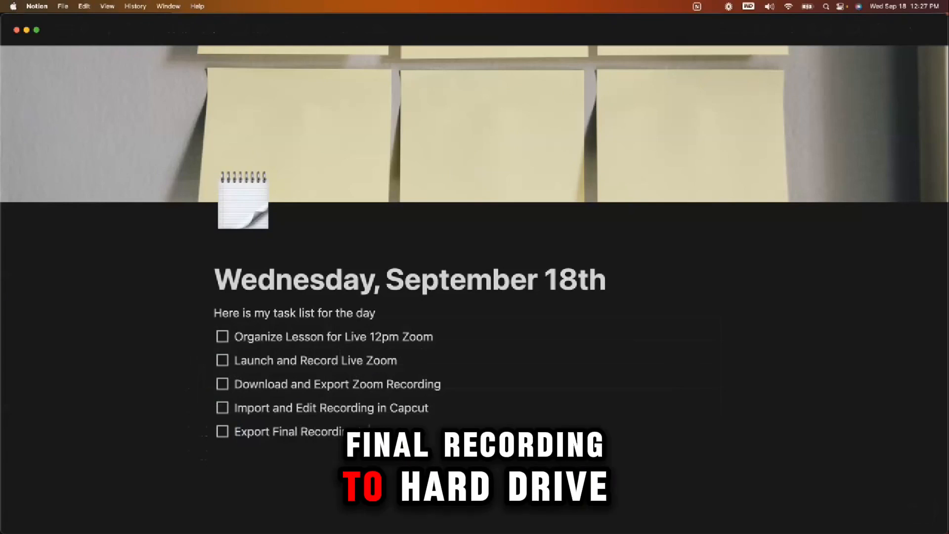
type("ng to Hard Drive")
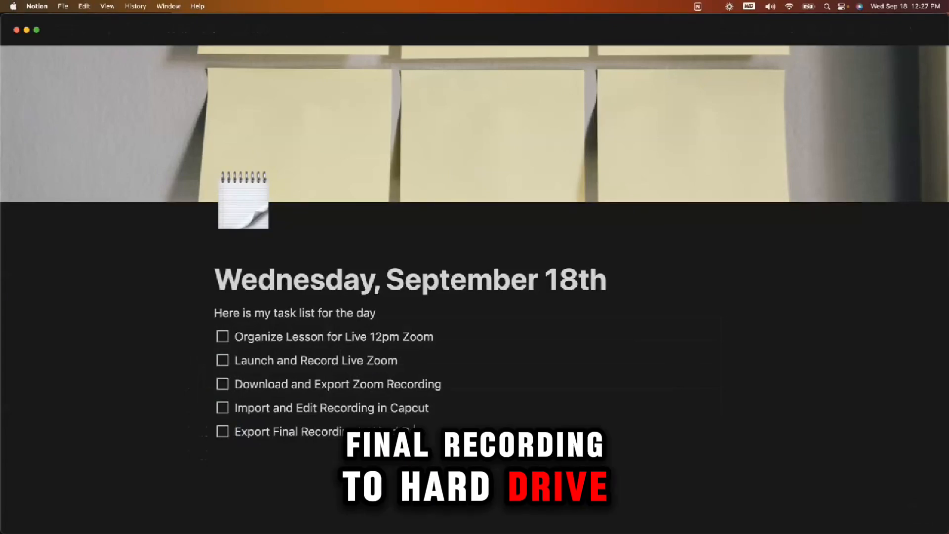
- Add two to-dos at the end of the list: "Upload Final Recording to Vimeo" and "Create Thumbnail for Recording in Canva"
key("Return")
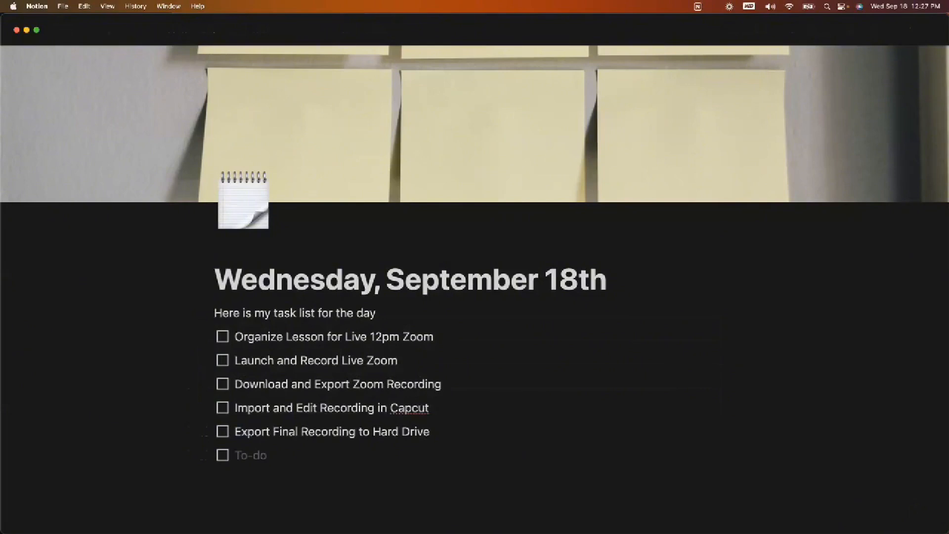
type("Upload Final Re")
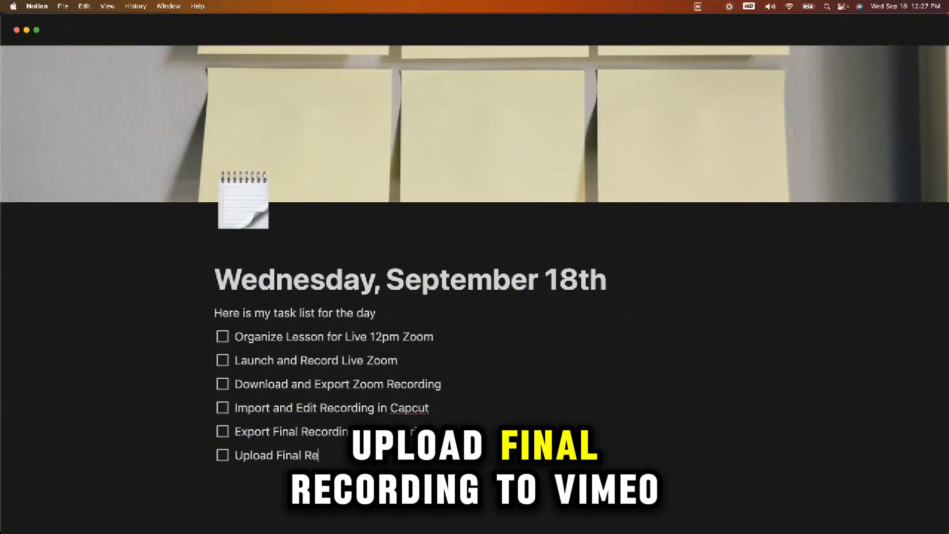
type("cording to Vimeo")
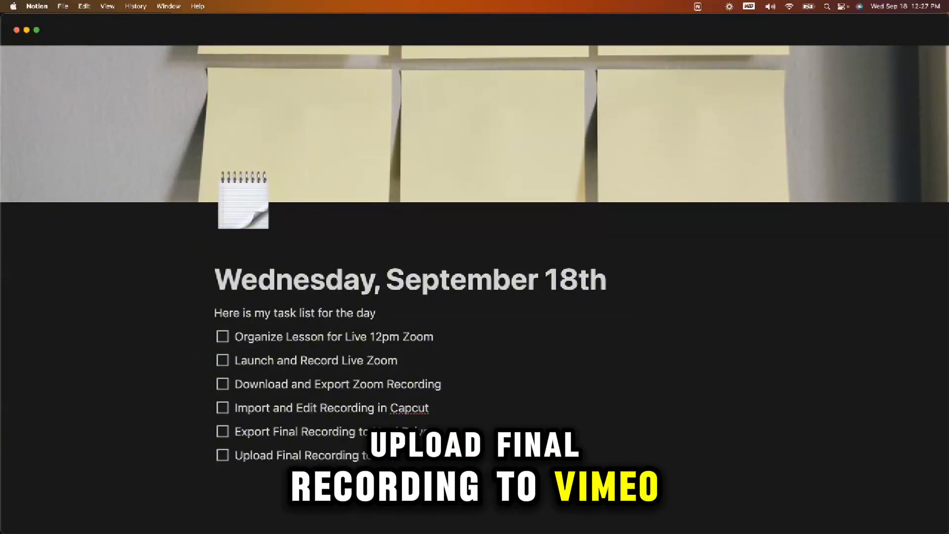
key("Return")
type("Create Thumbnail f")
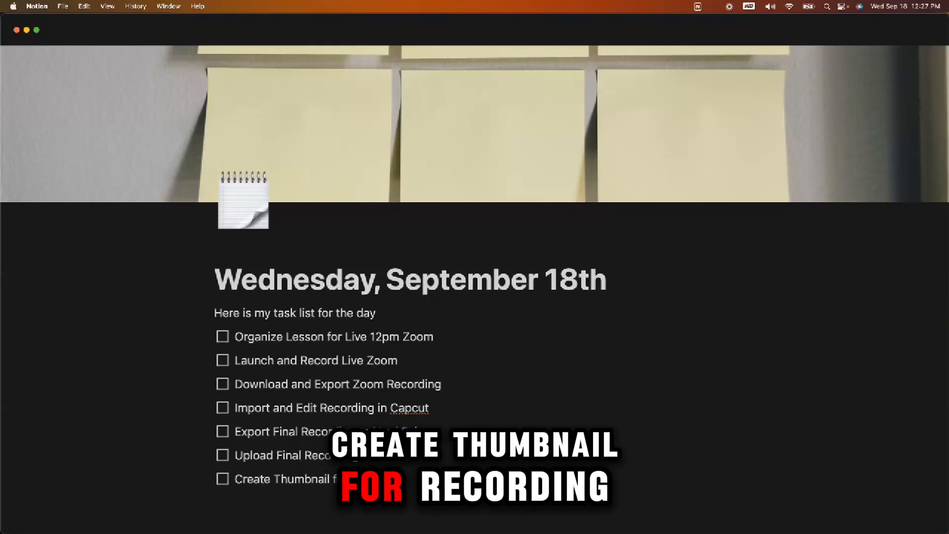
type("or Recording in Canva")
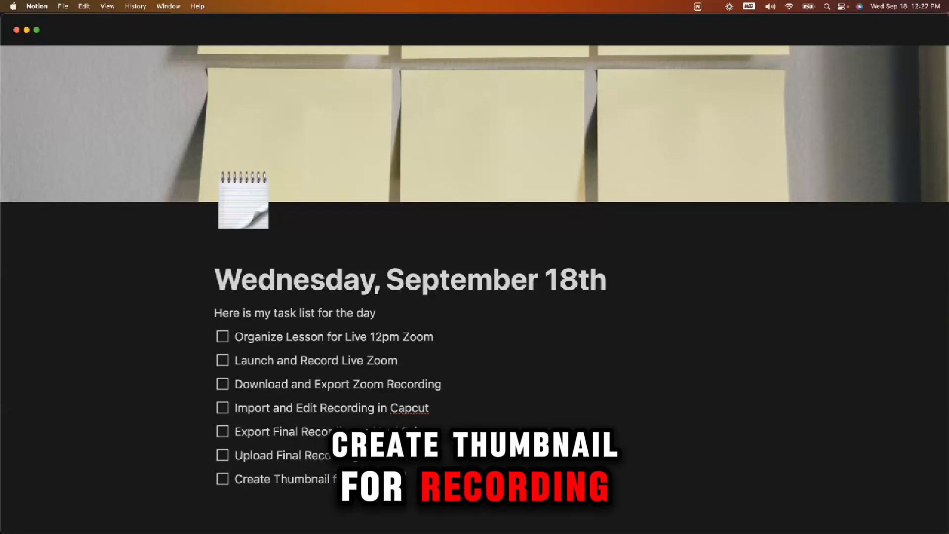
- Add the to-do "Upload Thumbnail to Vimeo and Copy Link" at the end of the list
key("Return")
type("Uplo")
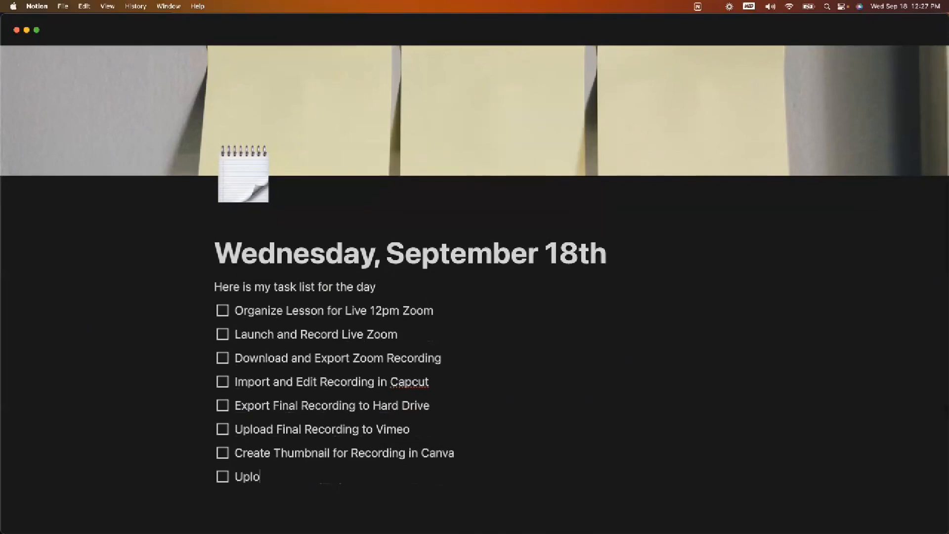
type("ad Thumbnail to")
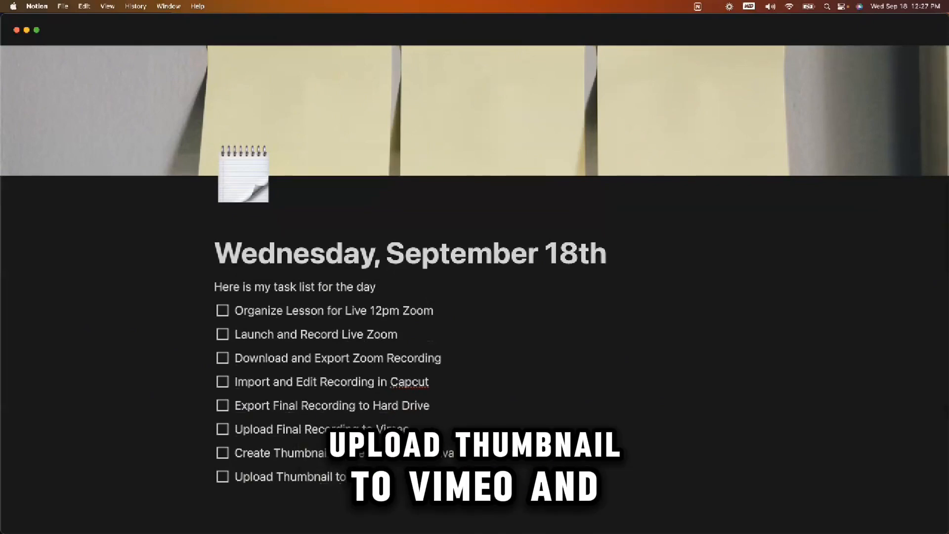
type(" Vimeo and")
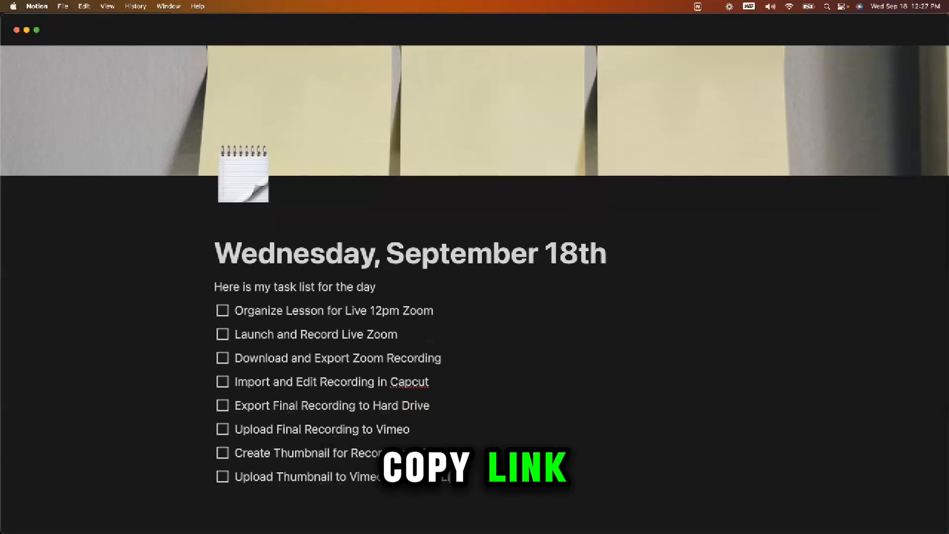
- Add the to-dos "Embed Video Recording in IIS Classroom" and "Write Email to Promote the Zoom Recording" at the end of the list
key("Return")
type("Embed ")
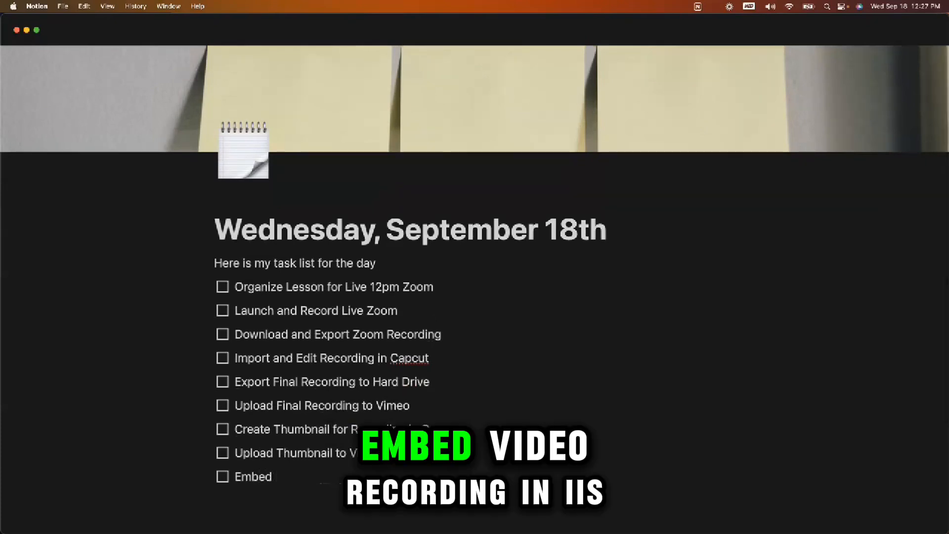
type("Video")
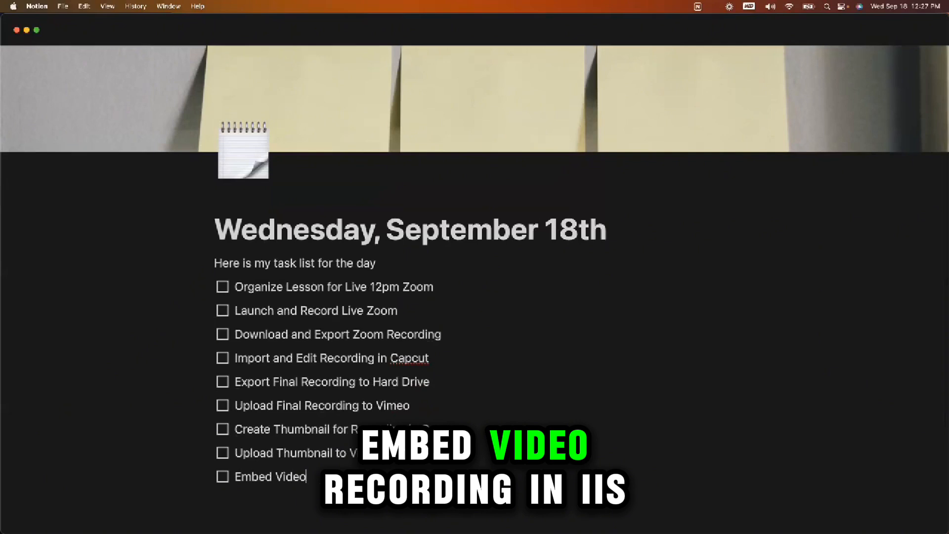
type(" Re")
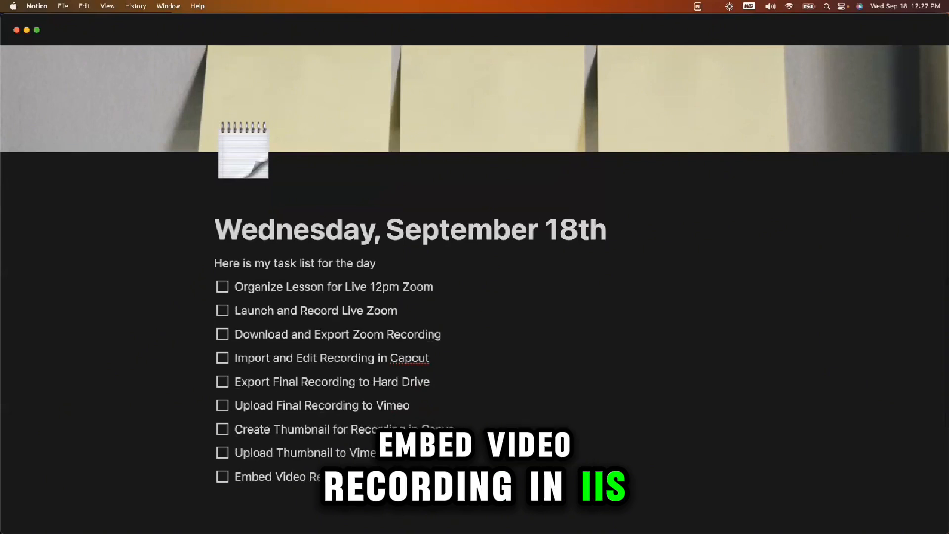
type("cording in IIS Clas")
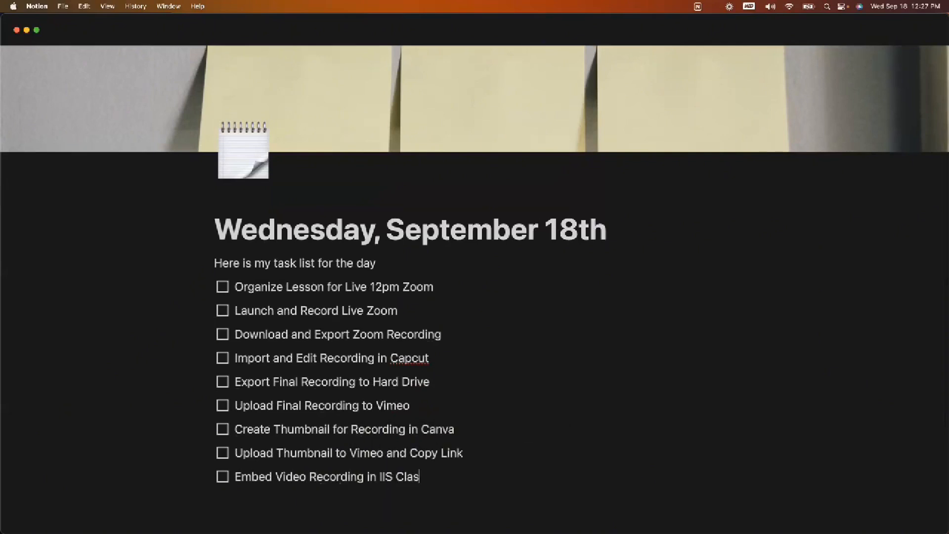
type("sroom")
key("Return")
type("Write Email to Promt")
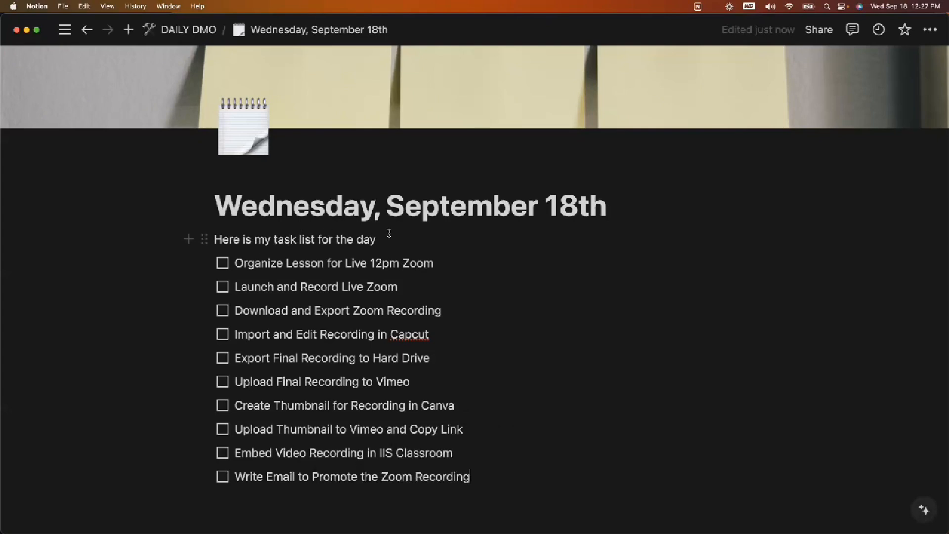
- Change the ending of the intro line above the to-dos to "for my daily Zoom class"
left_click_drag(384, 238, 318, 239)
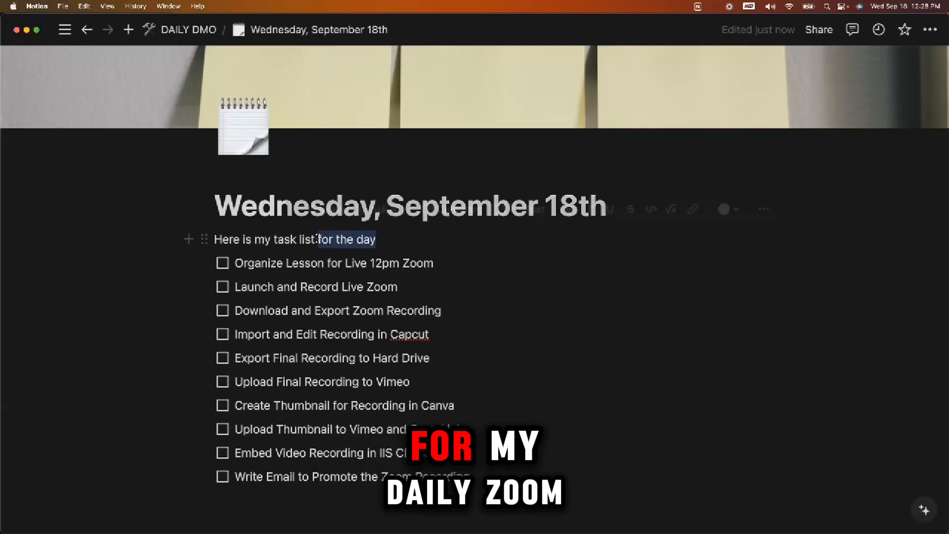
type("for my daily Z")
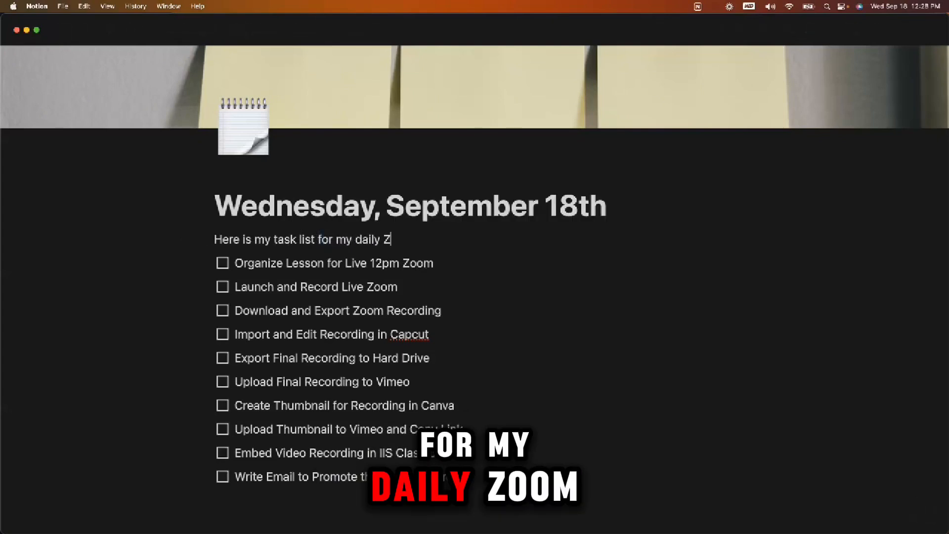
type("oom class")
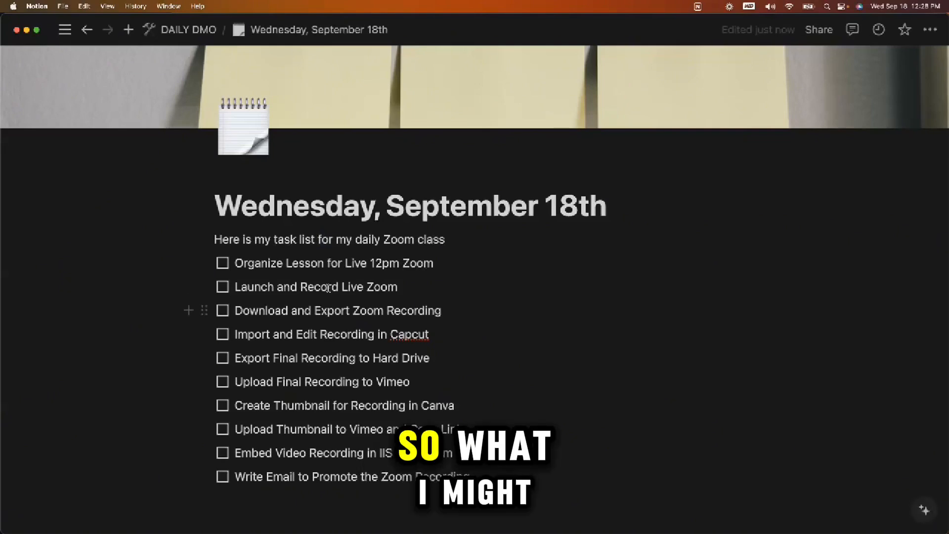
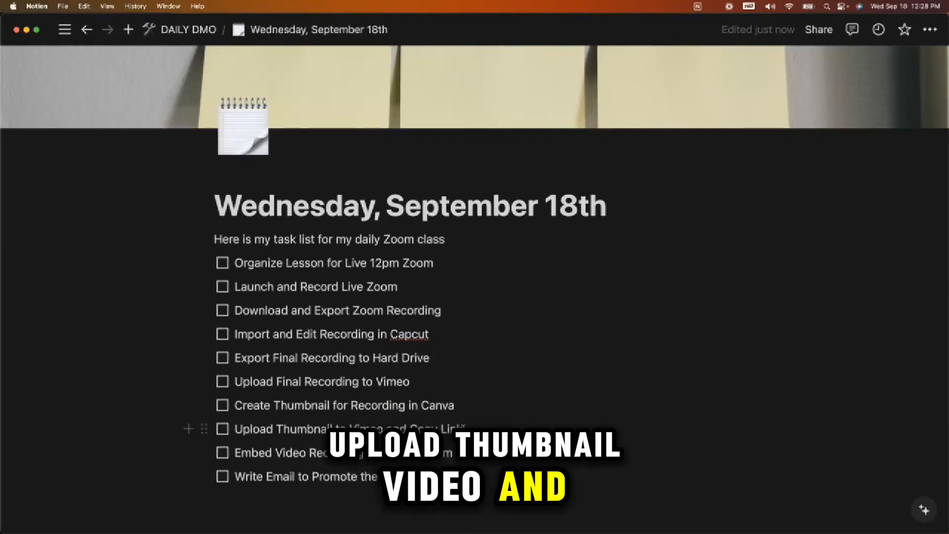
- Insert the to-do "Create Smart Chapters and AI Description in Vimeo" directly after "Upload Final Recording to Vimeo"
left_click(418, 378)
key("Return")
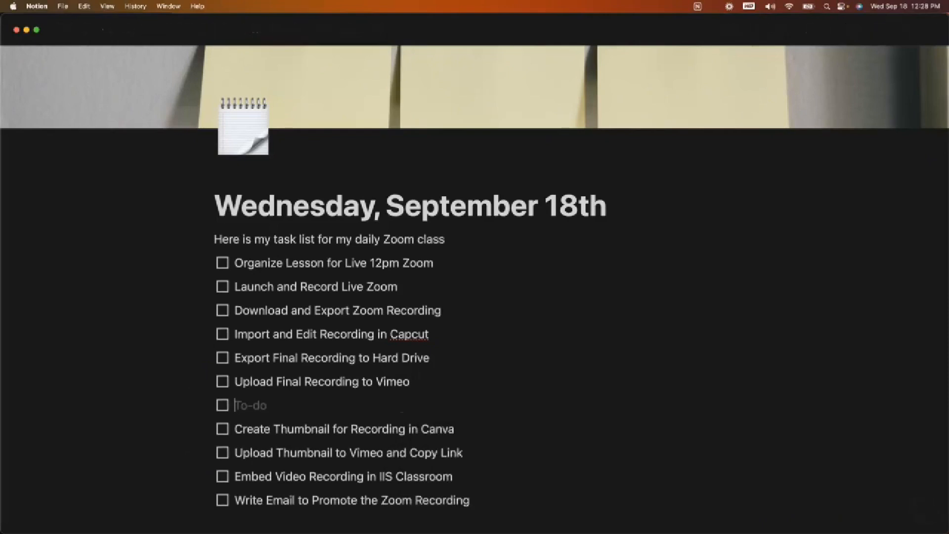
type("Create ")
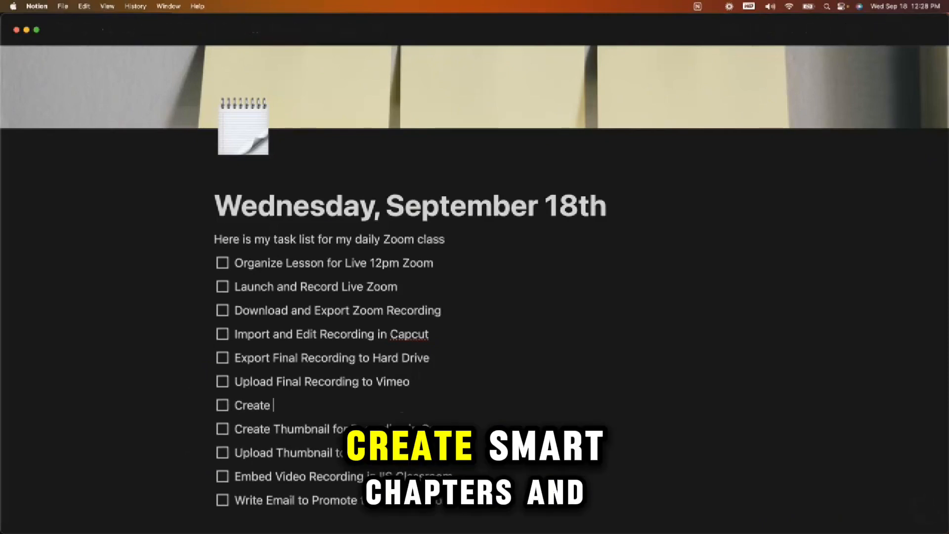
type("Smart Chapters and AI Description in Vim")
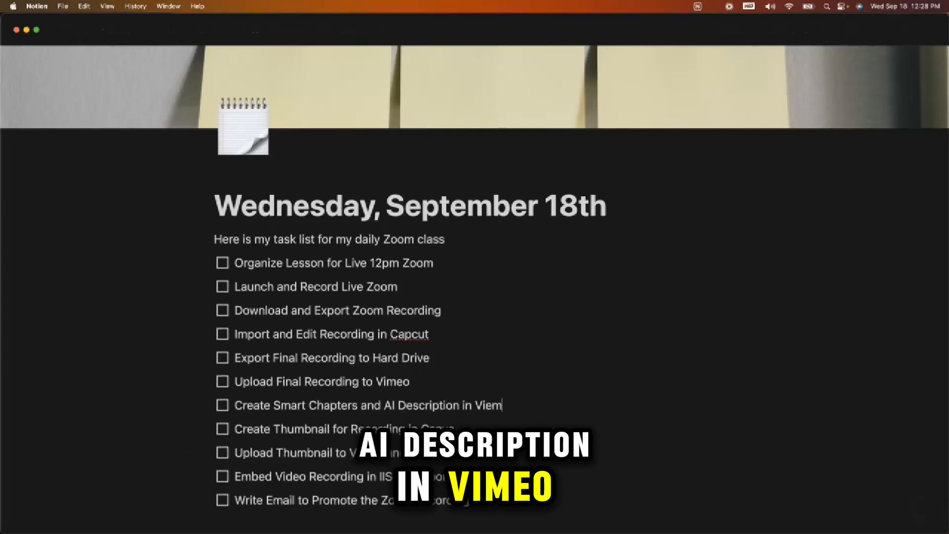
type("eo")
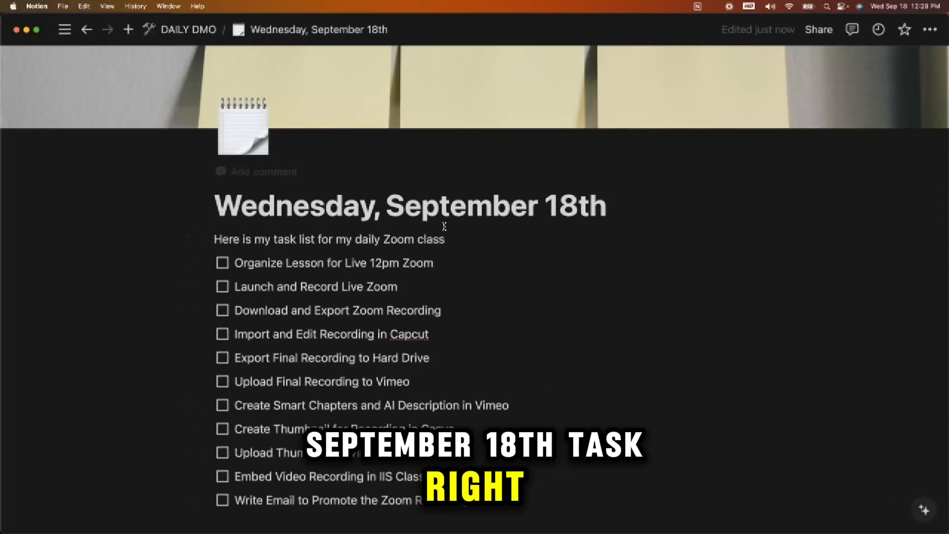
- Replace the intro line above the to-dos with "Here is my SOP for Workshop Wednesdays."
left_click_drag(447, 240, 214, 239)
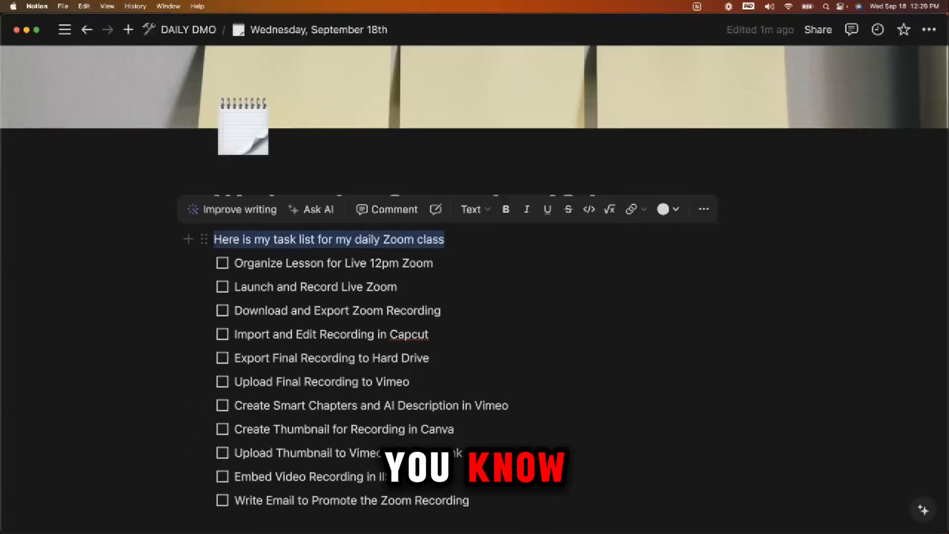
type("Here is my")
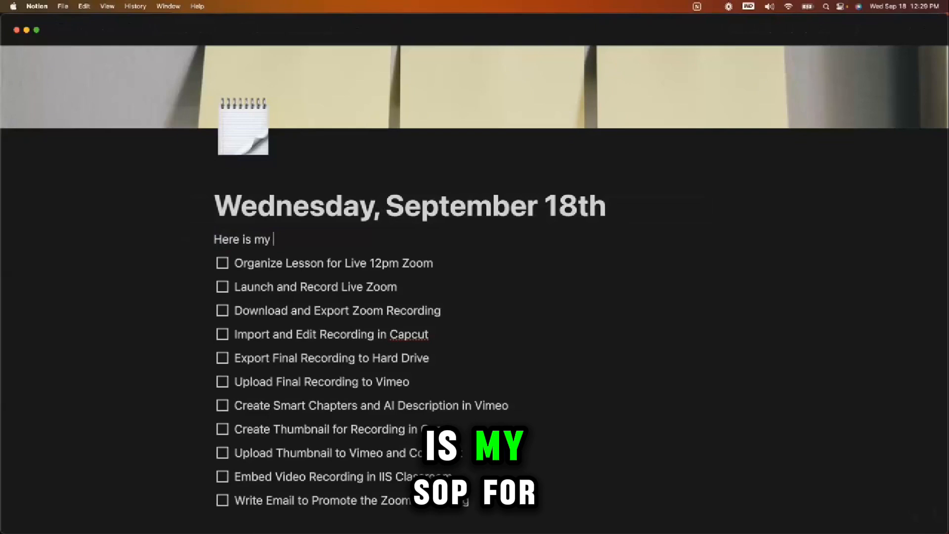
type(" SOP")
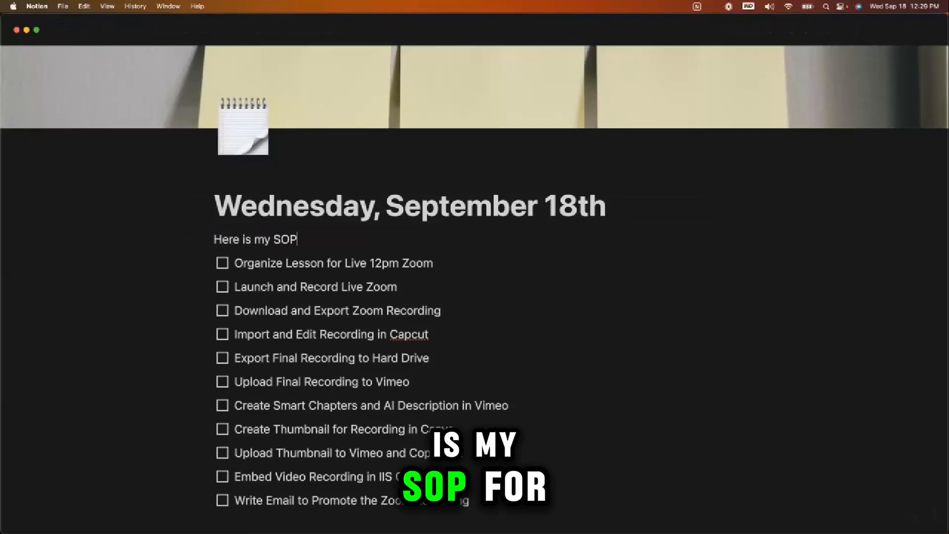
type(" for Workshop Wednesdays.")
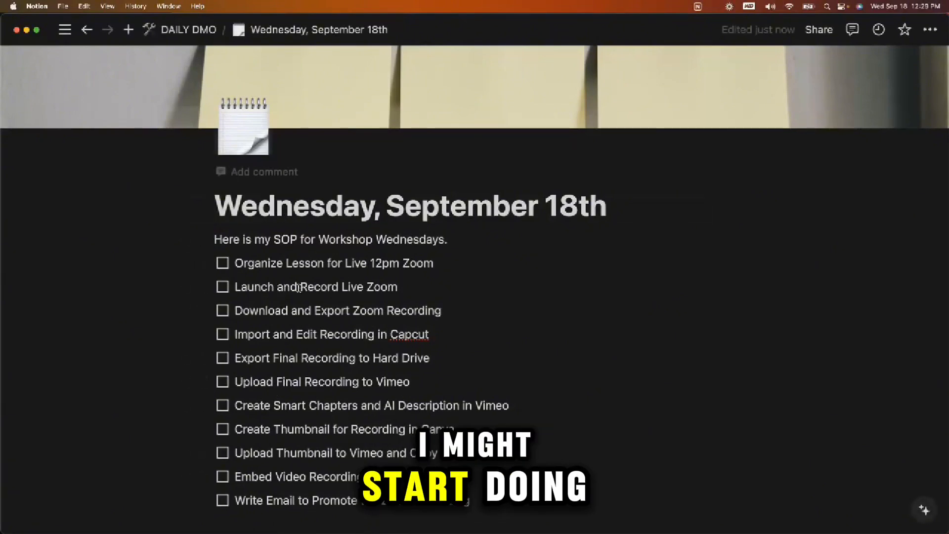
- Move the text "Create Thumbnail for Recording in Canva" into a new nested to-do under "Upload Final Recording to Vimeo"
scroll(435, 316, "up", 3)
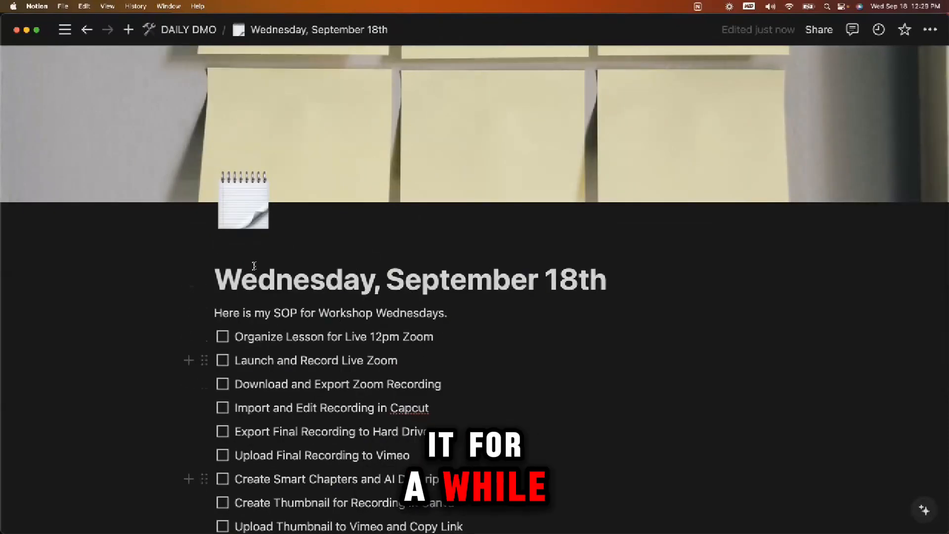
scroll(355, 403, "down", 5)
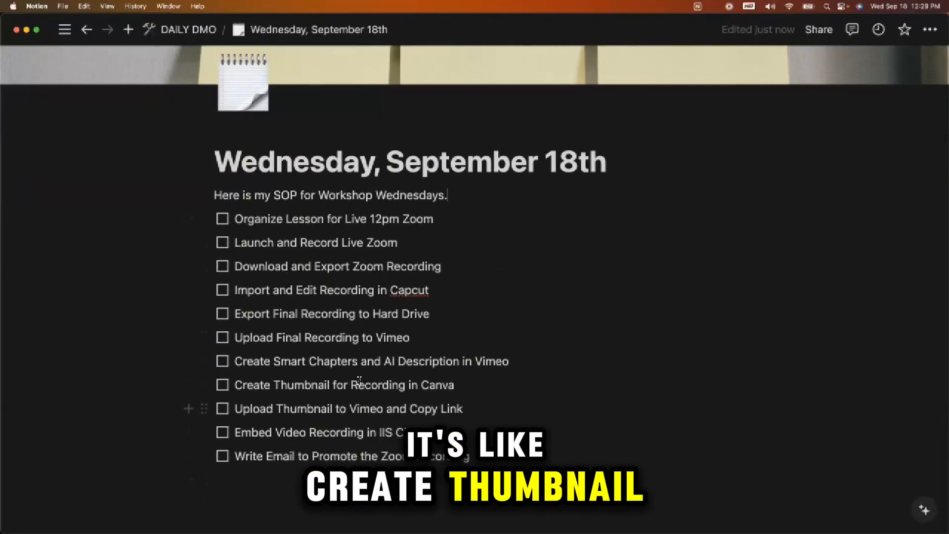
triple_click(274, 382)
left_click(356, 290)
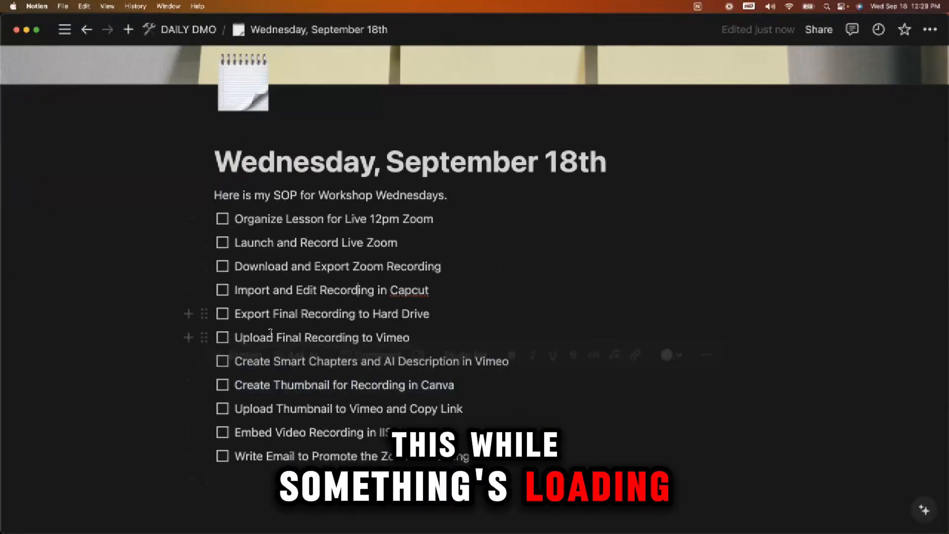
left_click(273, 335)
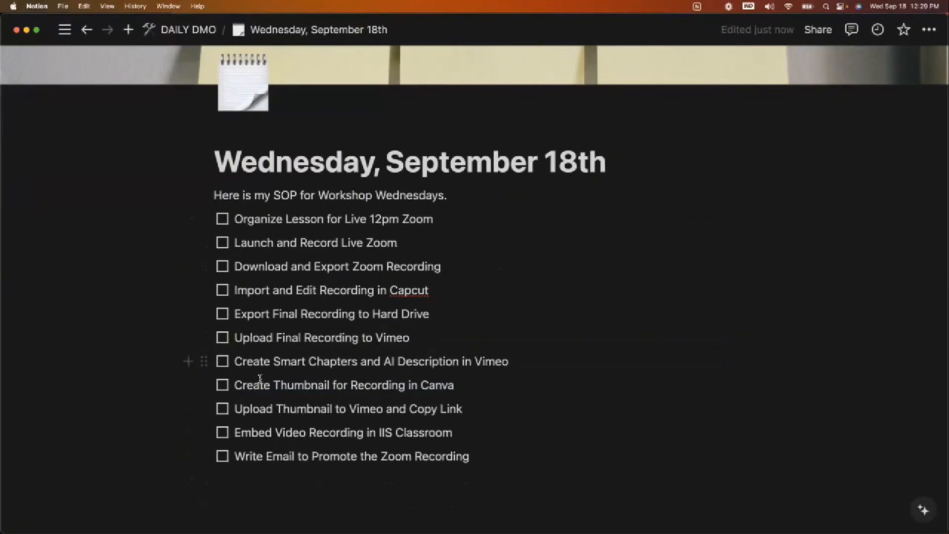
triple_click(284, 385)
key("super+c")
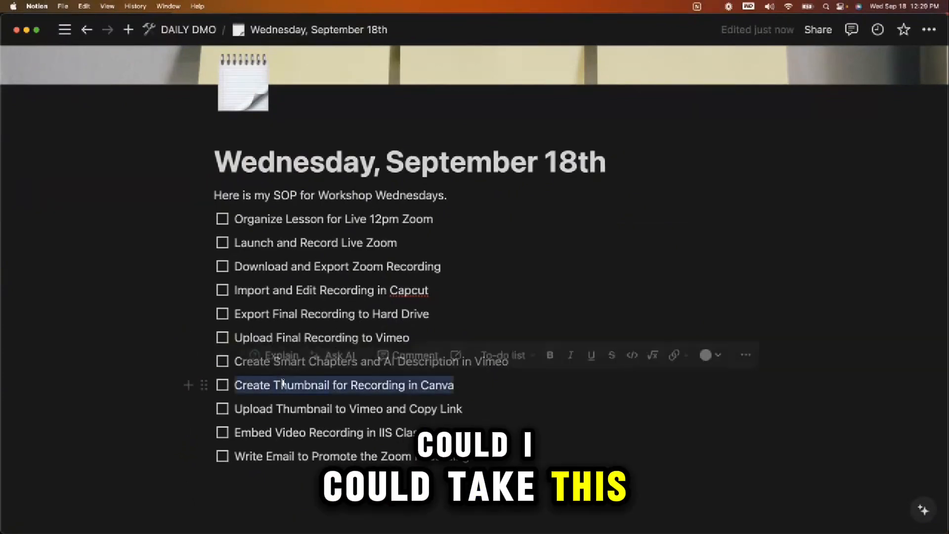
key("BackSpace")
key("Return")
key("Tab")
key("super+v")
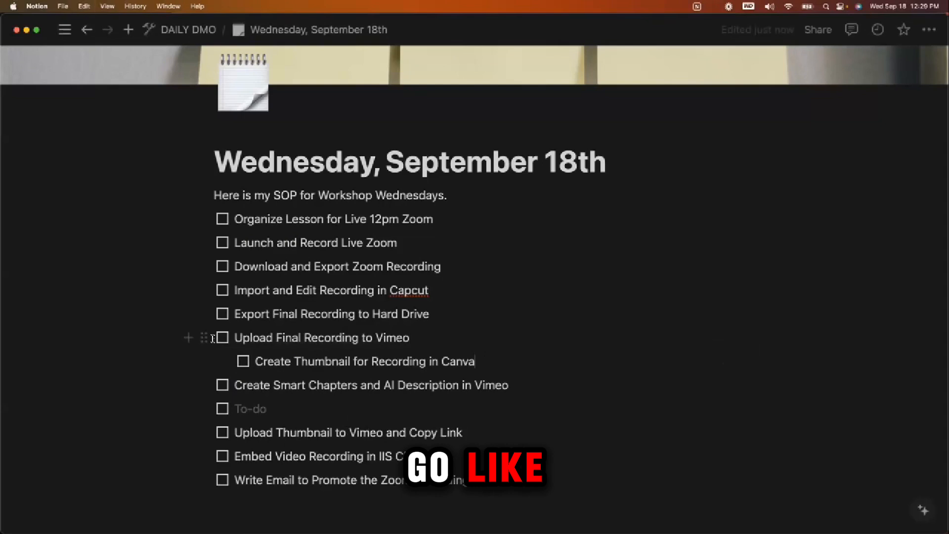
- Prefix the nested thumbnail to-do with "While Importing," and delete the empty to-do below "Create Smart Chapters and AI Description in Vimeo"
type("While")
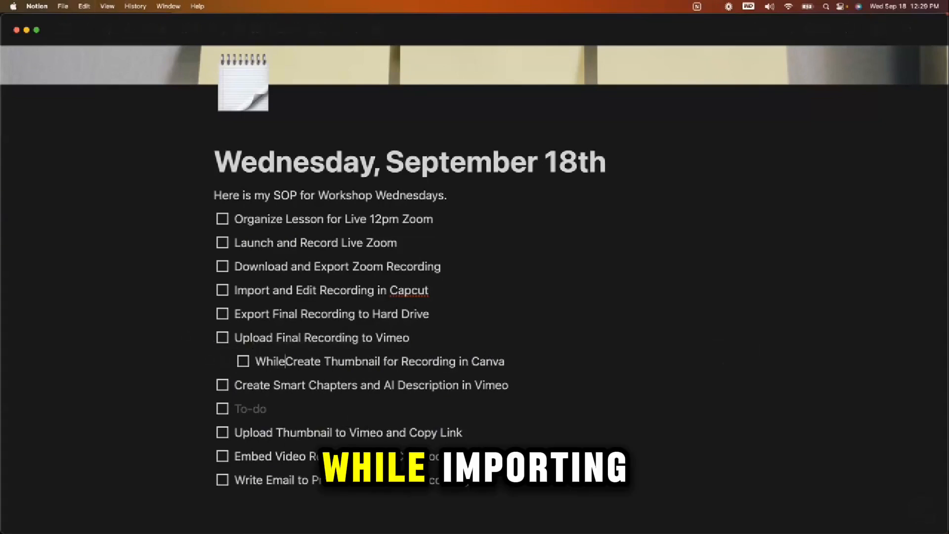
type(" Important")
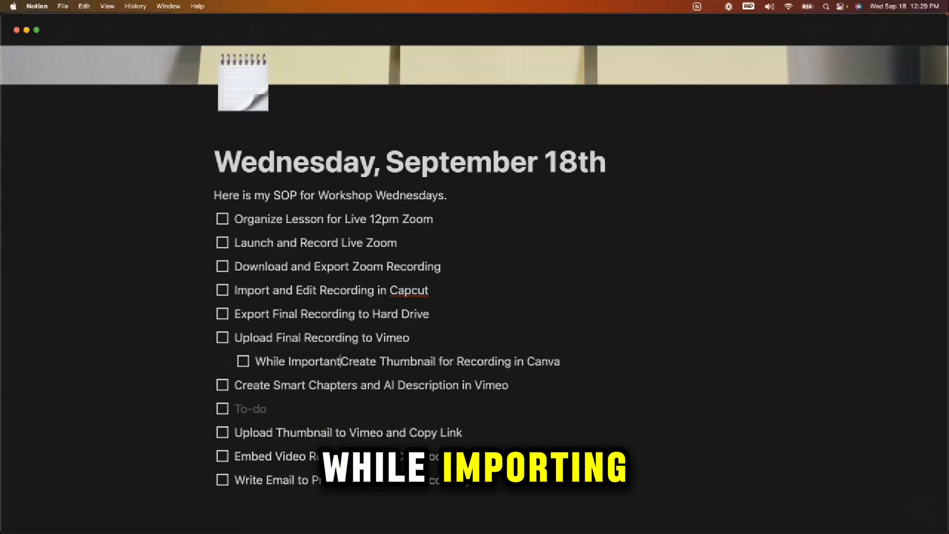
type("ing,")
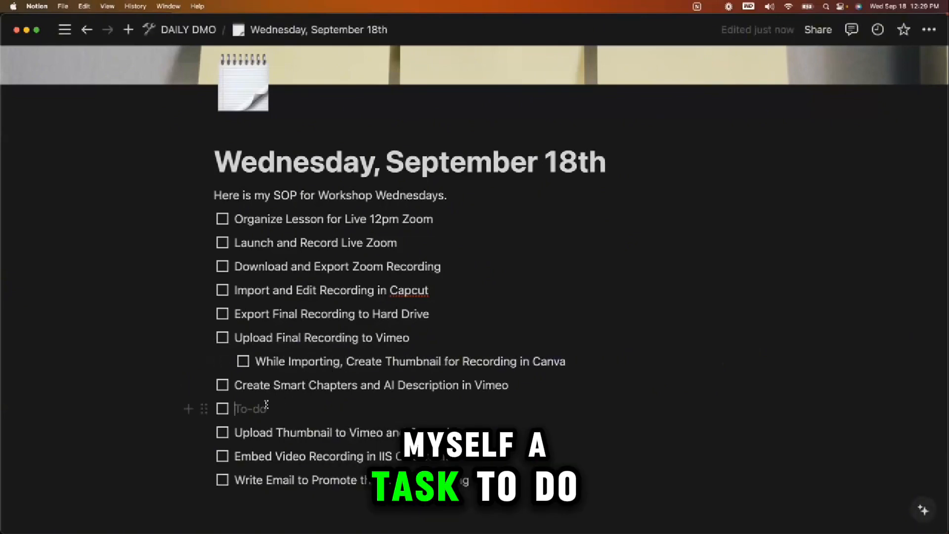
key("BackSpace")
key("BackSpace")
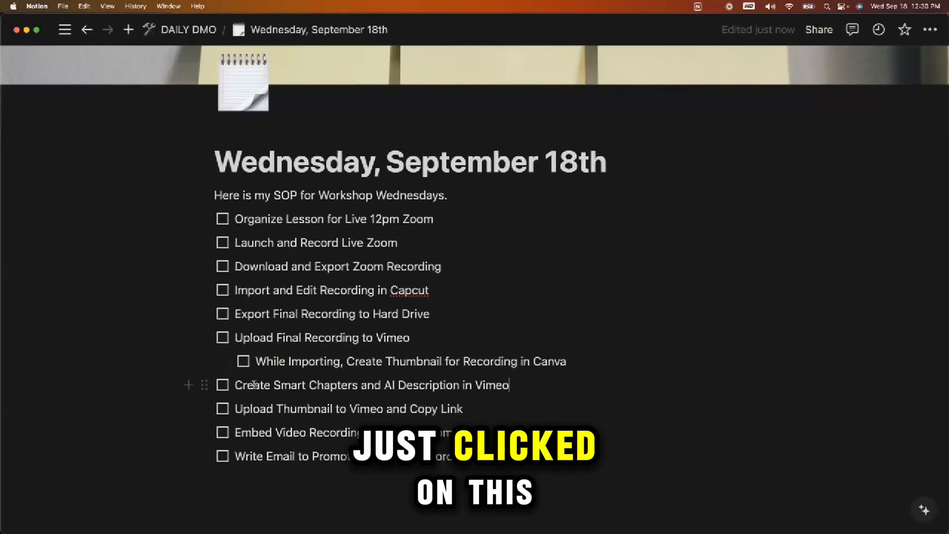
- Try nesting "Create Smart Chapters and AI Description in Vimeo" under "Upload Final Recording to Vimeo" and return it to the main level
key("Tab")
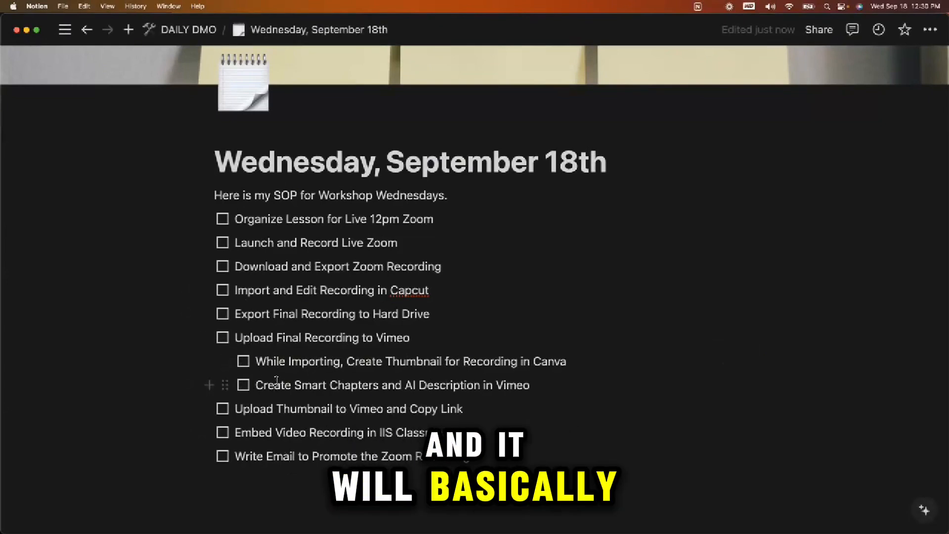
key("shift+Tab")
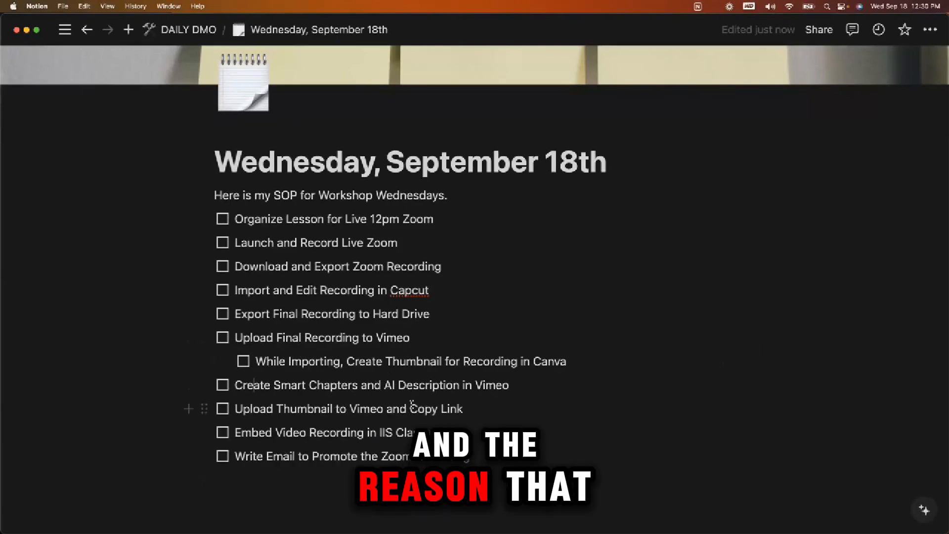
- Italicize the intro line "Here is my SOP for Workshop Wednesdays."
triple_click(365, 195)
key("super+i")
left_click(425, 266)
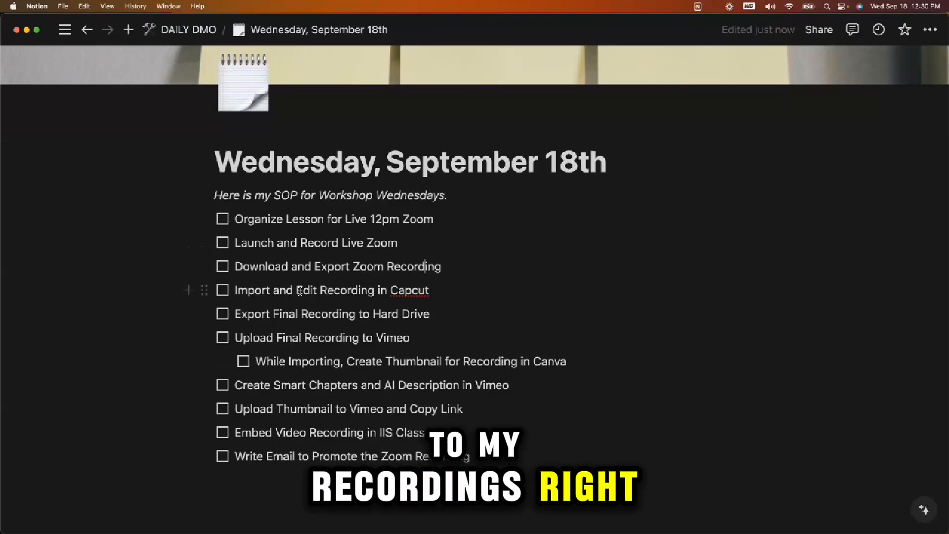
- Switch to Chrome, open the bookmarked Zoom recordings page in a new tab and reset the page zoom to its default
key("super+Tab")
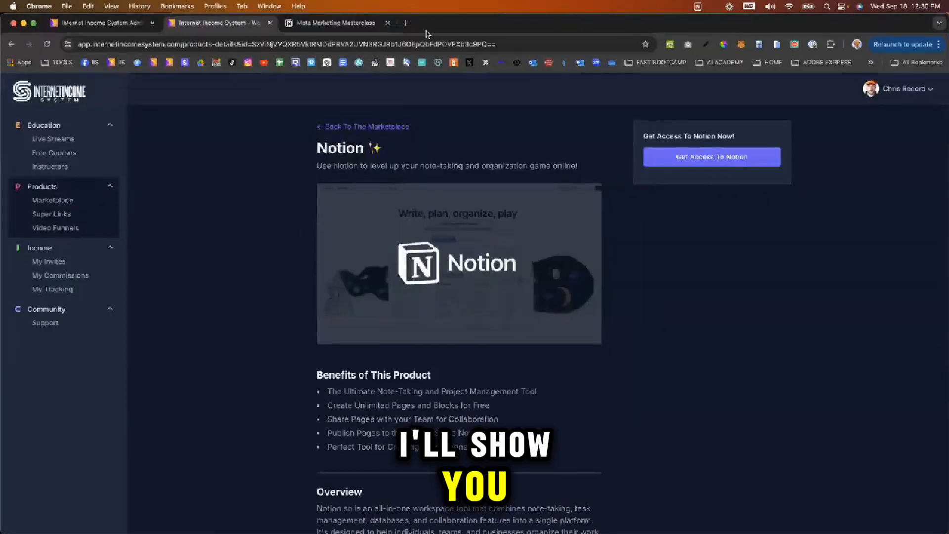
left_click(405, 24)
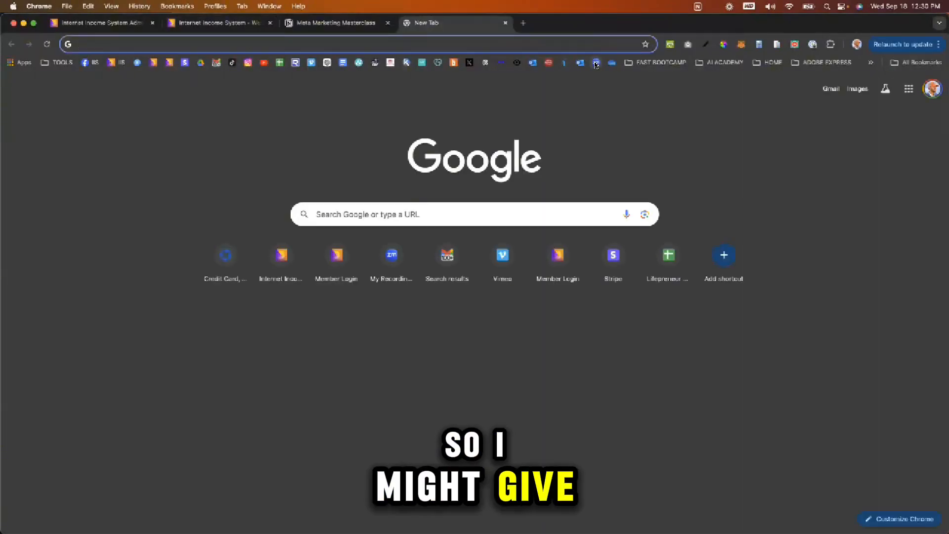
left_click(596, 63)
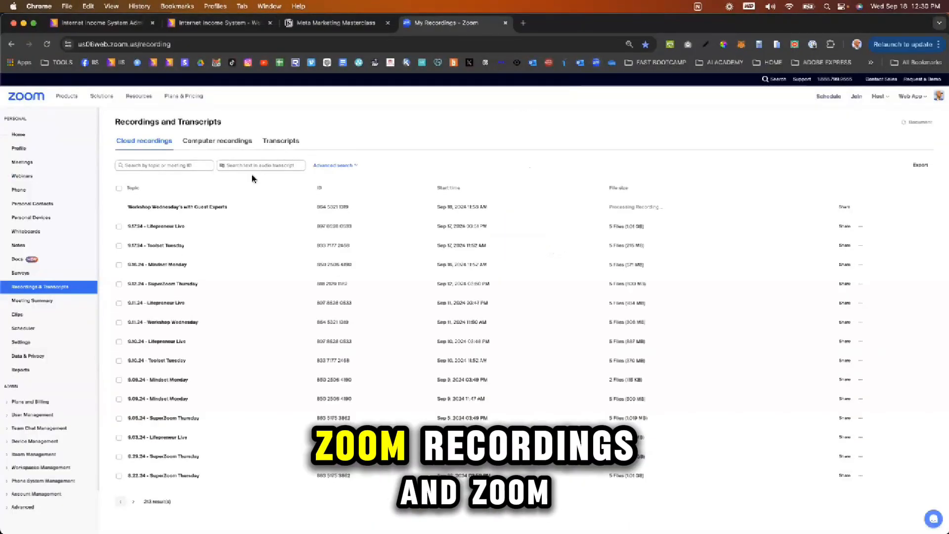
key("super+0")
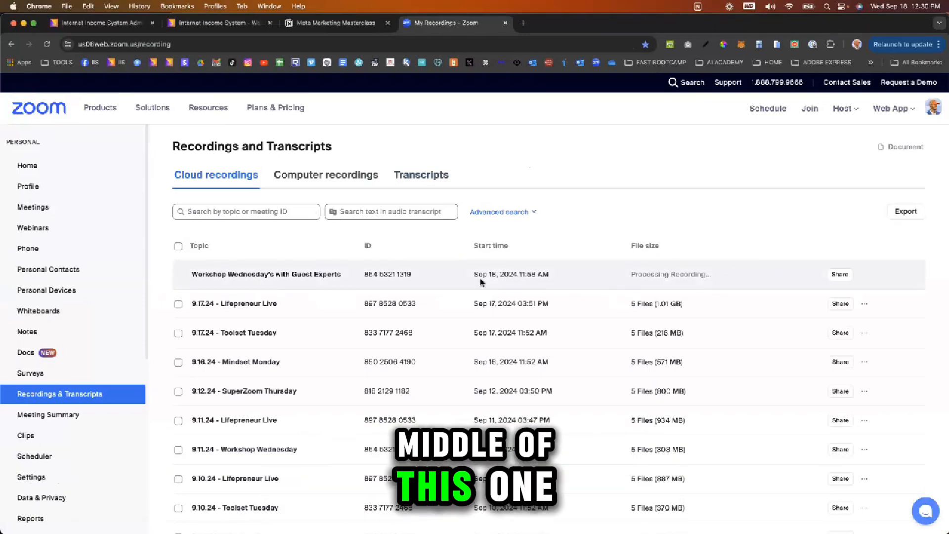
- Look through the topics and dates of the cloud recordings in Zoom
scroll(271, 392, "down", 3)
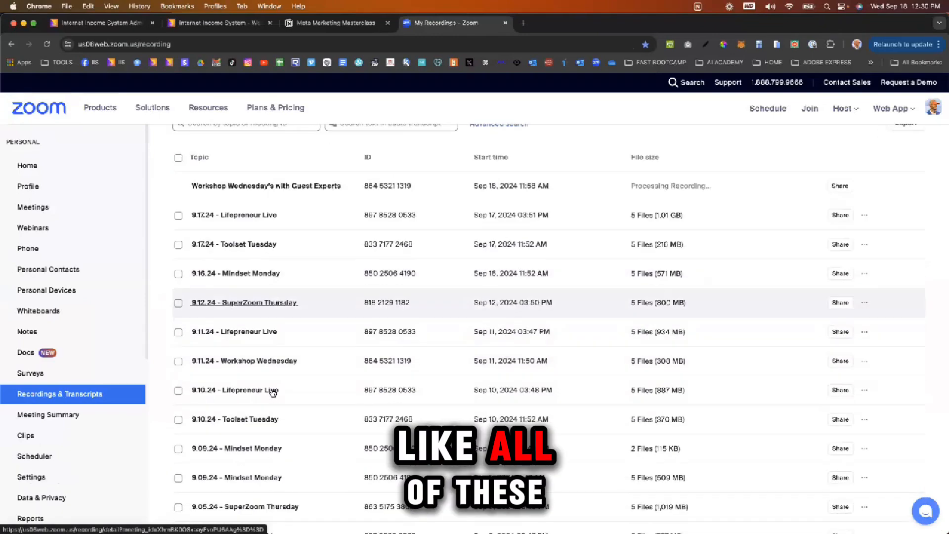
scroll(273, 393, "up", 3)
scroll(273, 394, "down", 2)
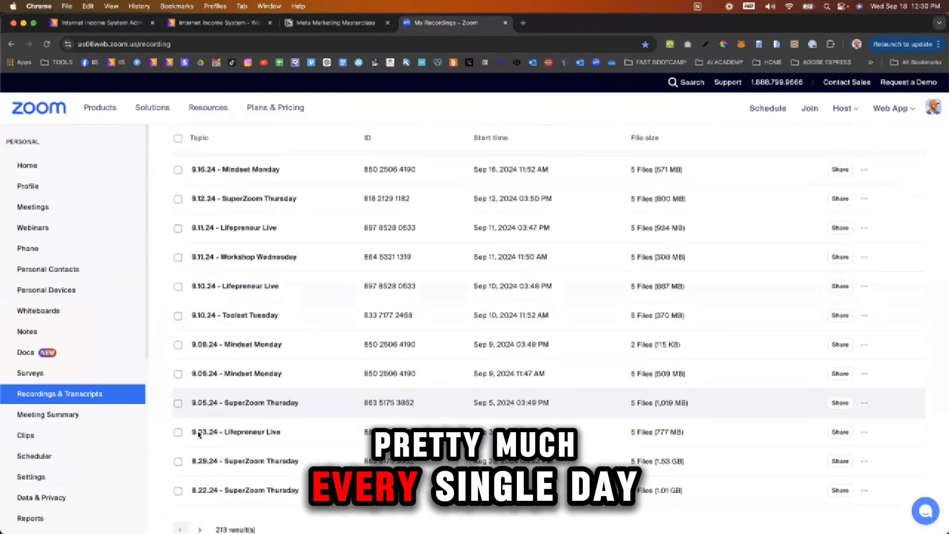
scroll(199, 434, "down", 3)
scroll(199, 435, "down", 1)
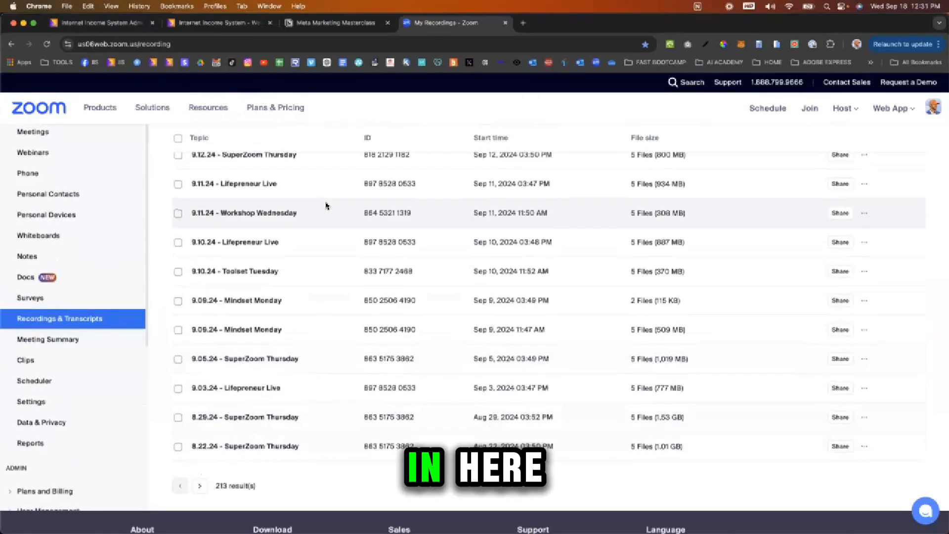
scroll(326, 206, "up", 3)
scroll(266, 295, "up", 3)
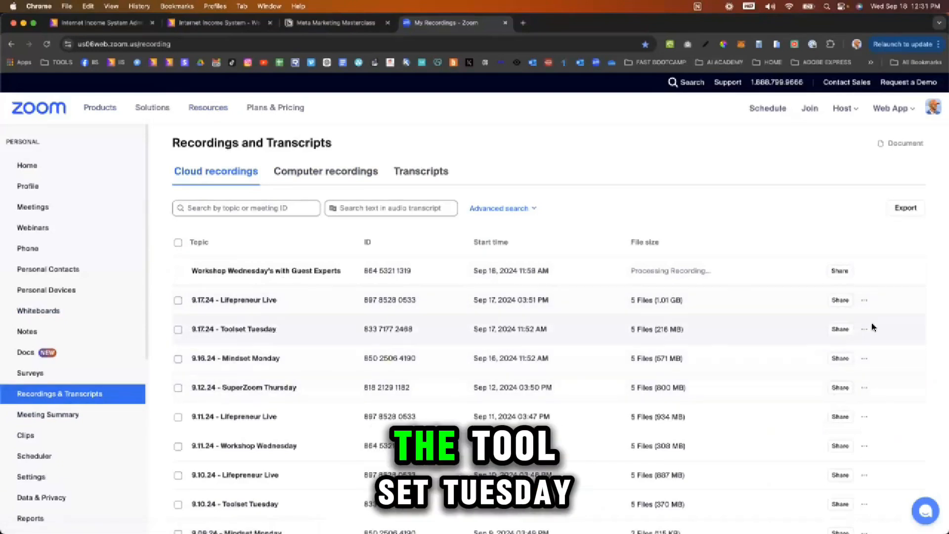
- Download the files of the "9.17.24 - Toolset Tuesday" recording, saving each under its suggested name in the Downloads folder
left_click(865, 330)
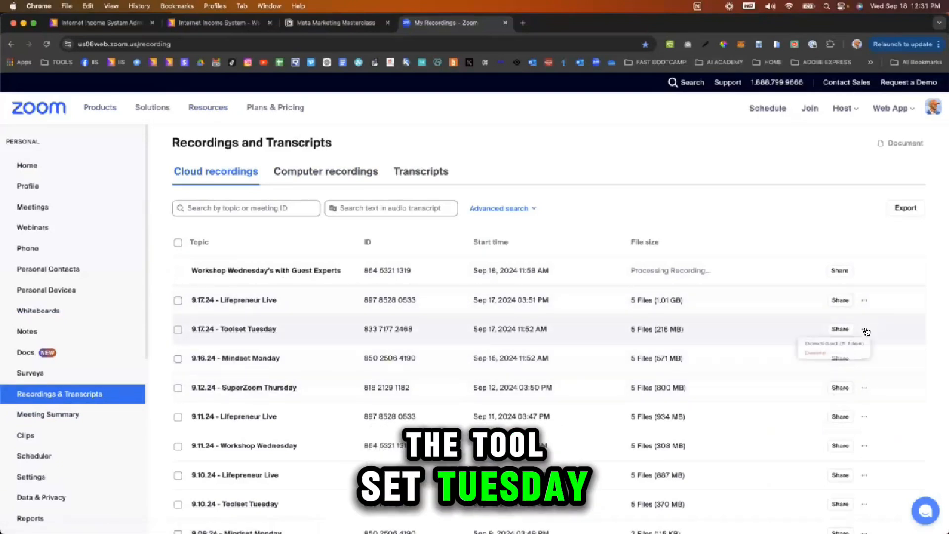
left_click(842, 348)
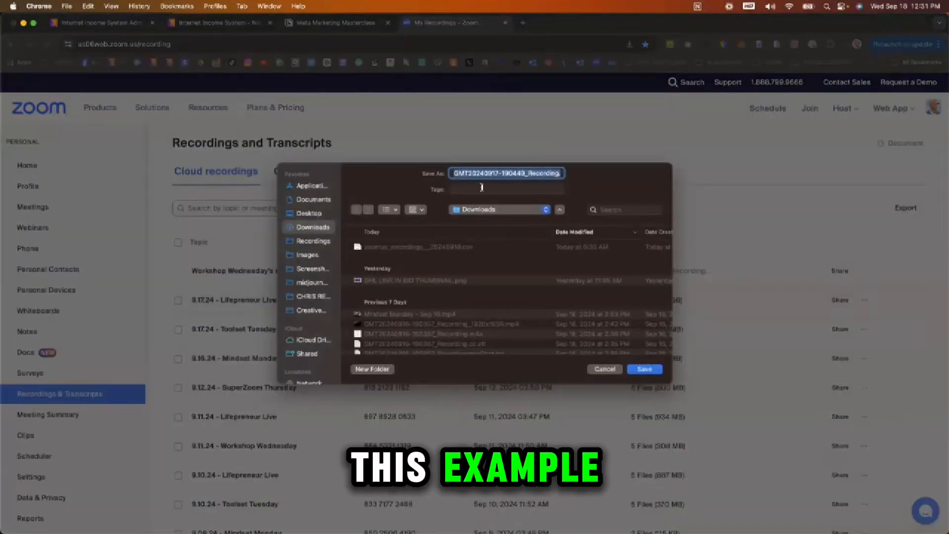
key("Return")
left_click(647, 369)
left_click(648, 371)
left_click(647, 371)
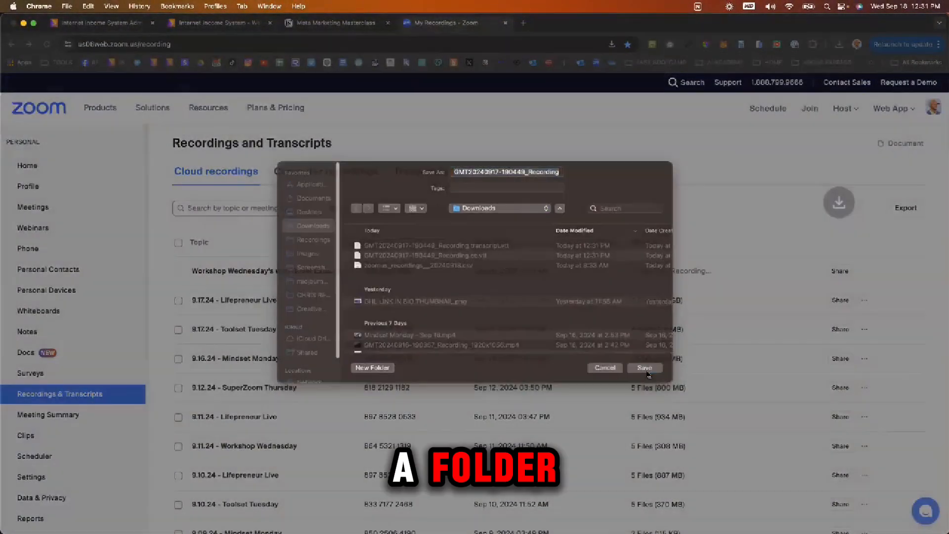
- Save the last Zoom recording file to the Downloads folder and reveal the downloaded MP4 in Finder
left_click(647, 371)
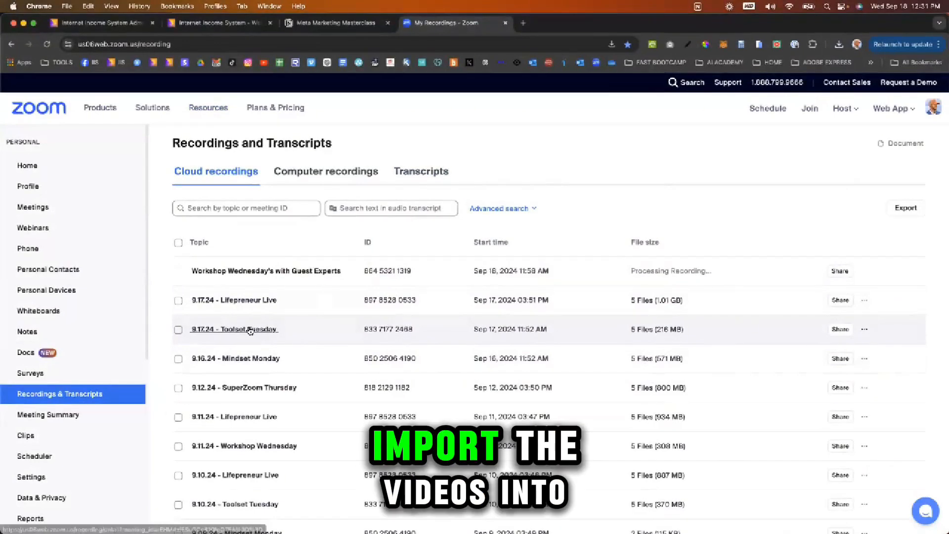
left_click(839, 45)
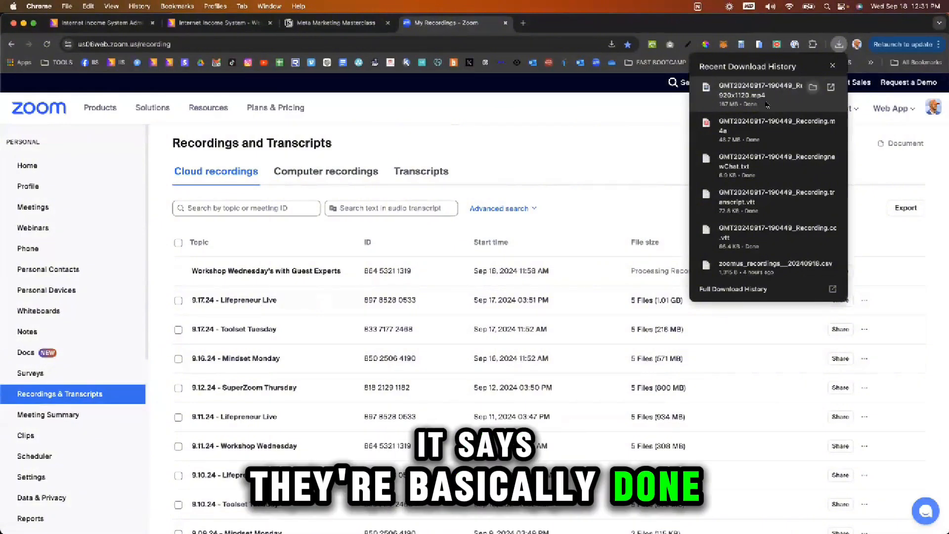
left_click(813, 87)
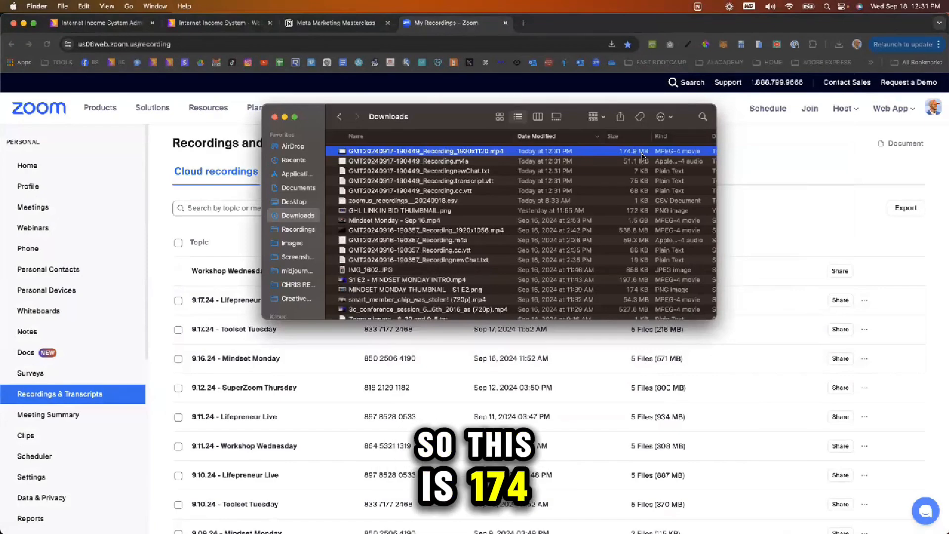
- Open the downloaded MP4 recording and skim through its playback at several points to check the recorded content
double_click(446, 154)
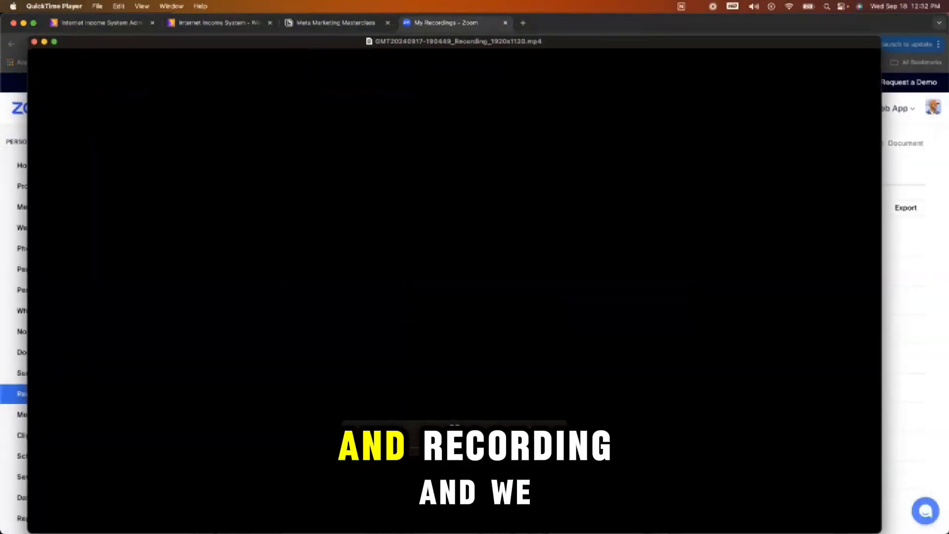
left_click(453, 432)
left_click(379, 447)
left_click(386, 447)
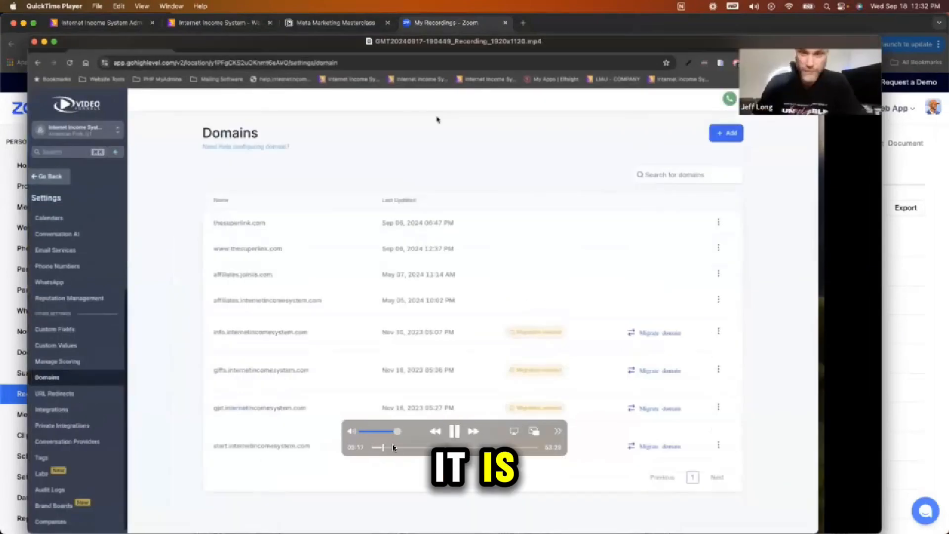
left_click(397, 448)
left_click(455, 432)
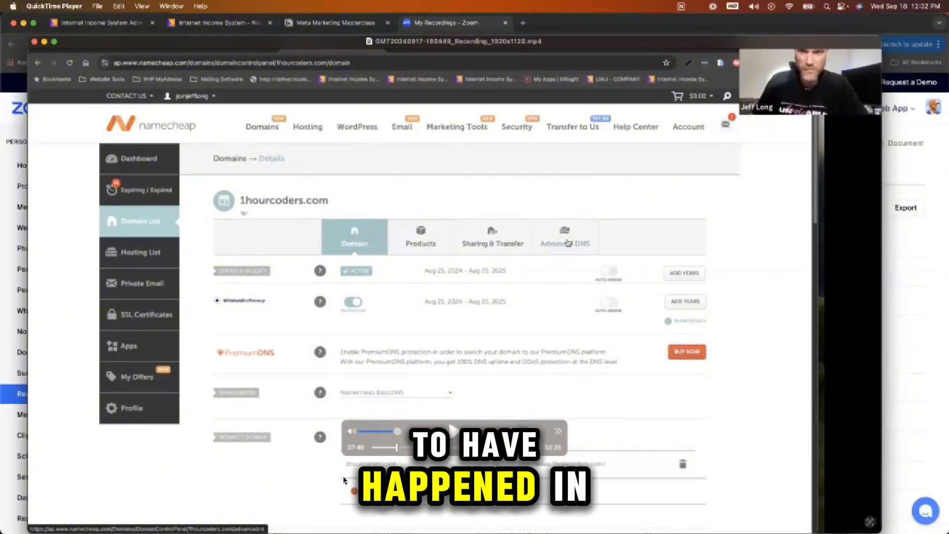
left_click_drag(452, 448, 376, 459)
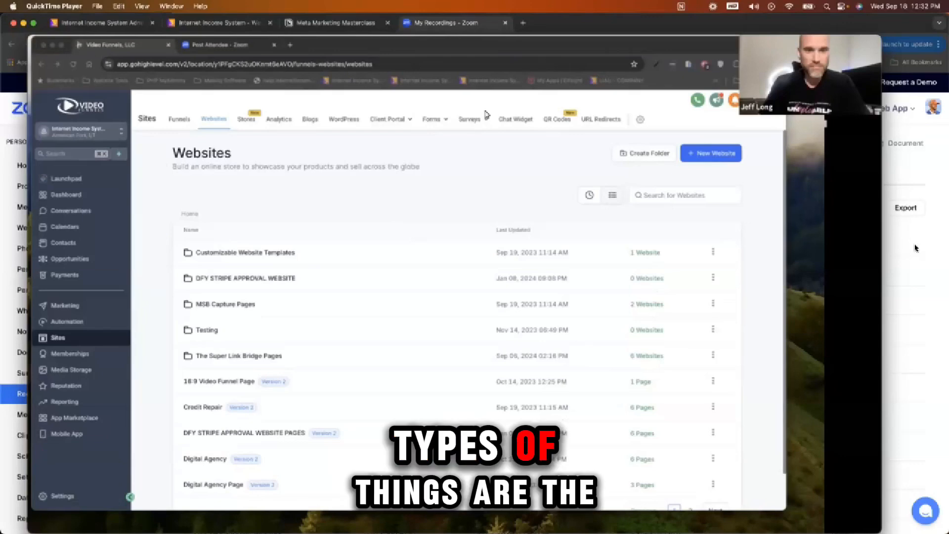
- Switch to Notion and review the Workshop Wednesdays checklist from organizing the lesson to creating the thumbnail in Canva
key("super+Tab")
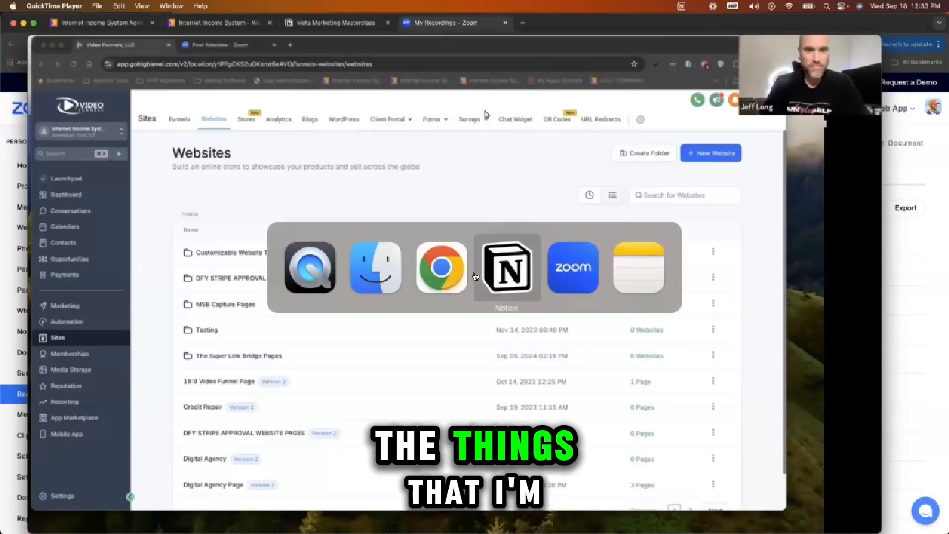
left_click(509, 280)
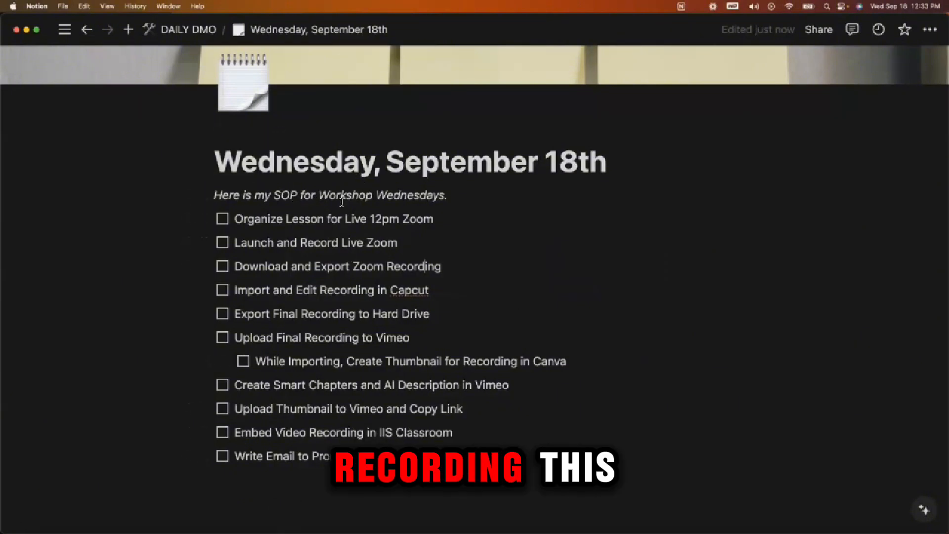
triple_click(271, 226)
double_click(304, 243)
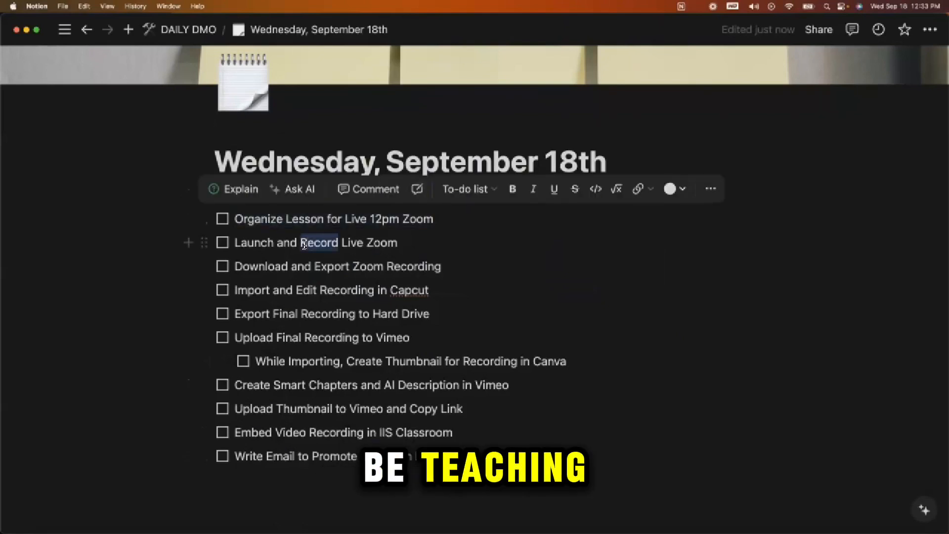
triple_click(304, 243)
triple_click(341, 267)
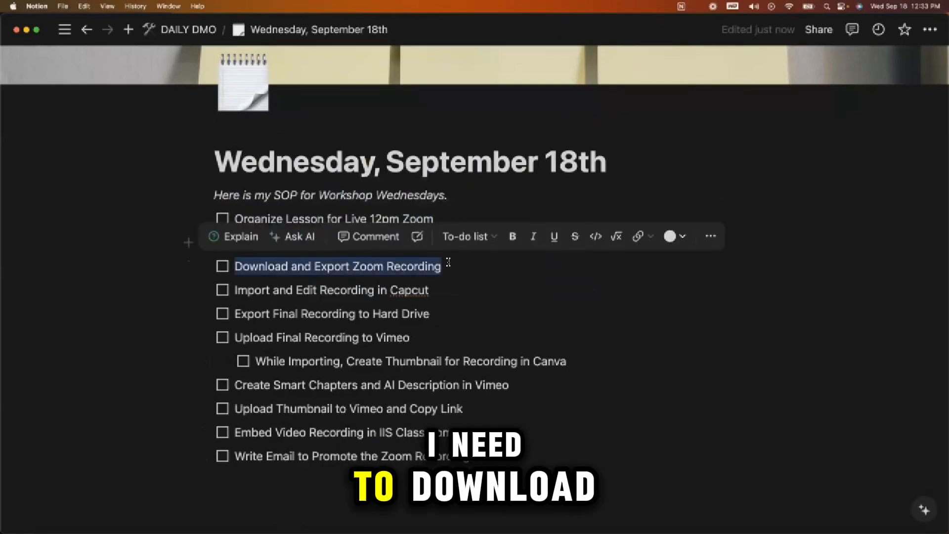
triple_click(288, 294)
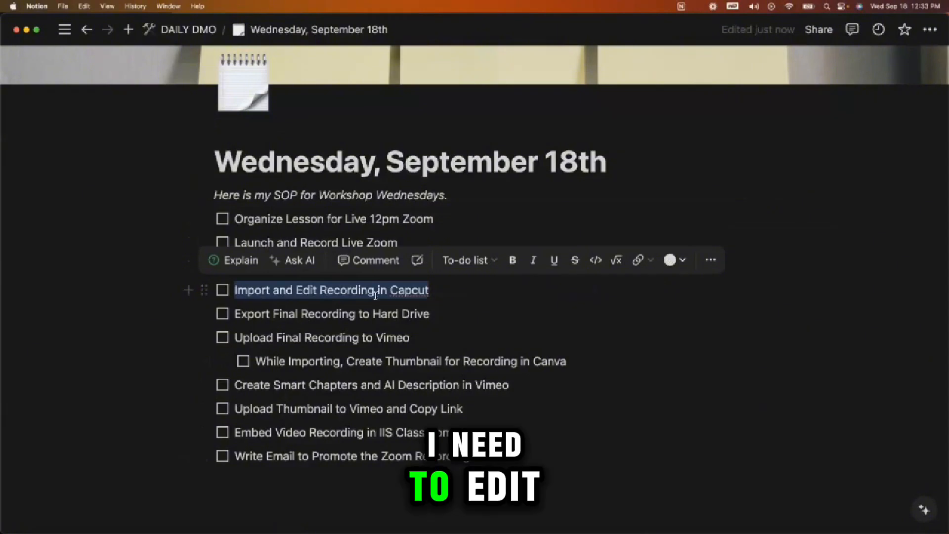
triple_click(362, 314)
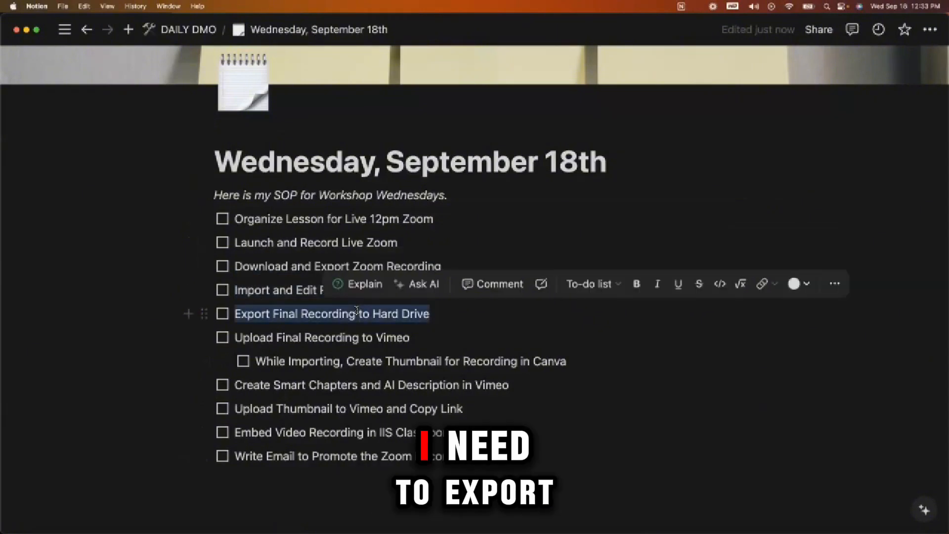
triple_click(354, 340)
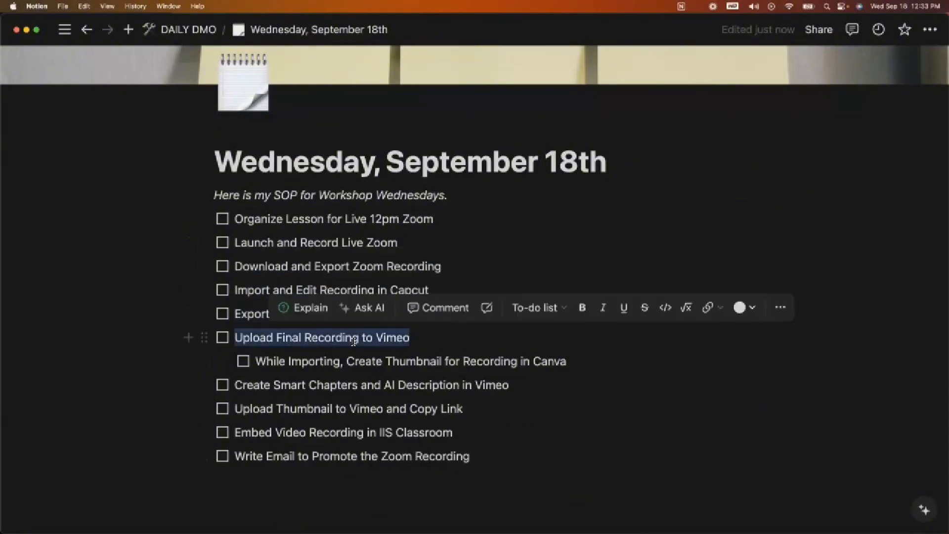
triple_click(390, 361)
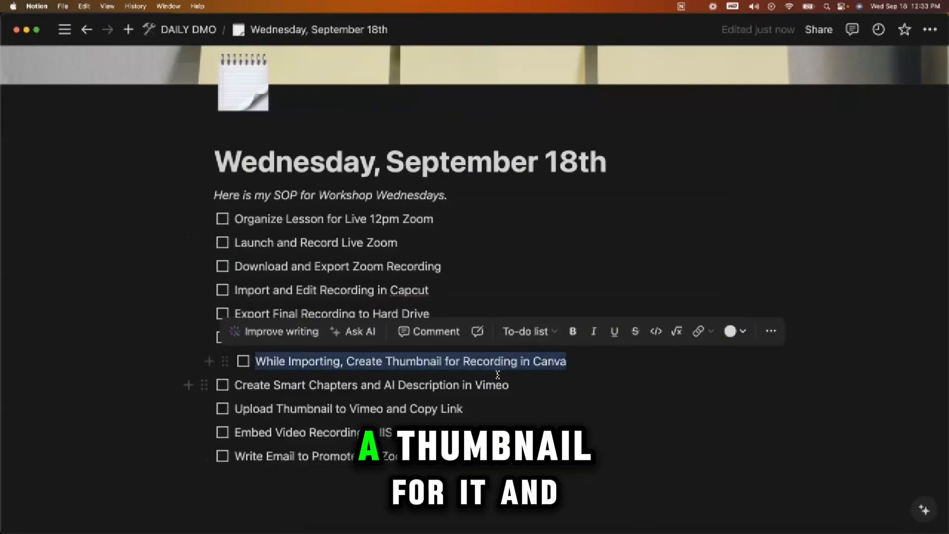
double_click(416, 361)
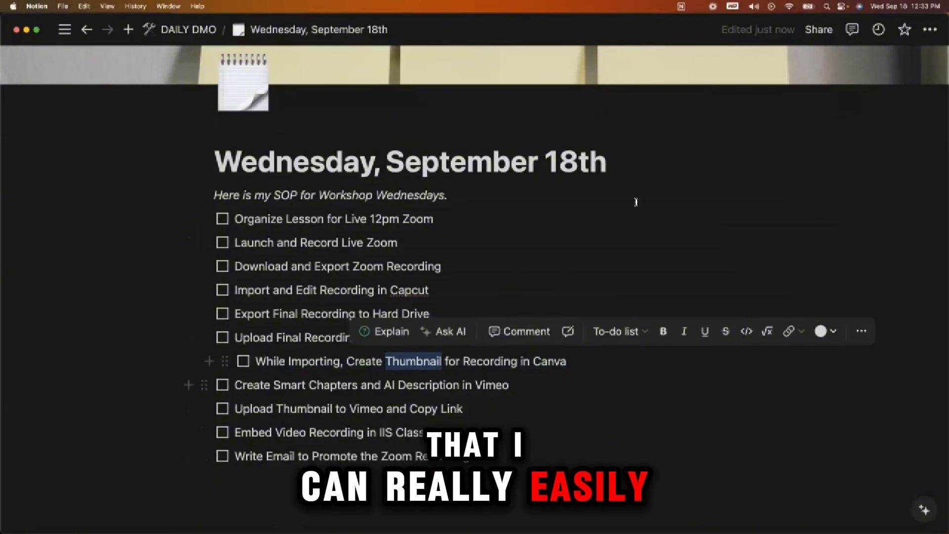
- Switch to Canva and open the Workshop Wednesdays S1 E1 page of the FOUNDERS presentation from the page overview
key("super+Tab")
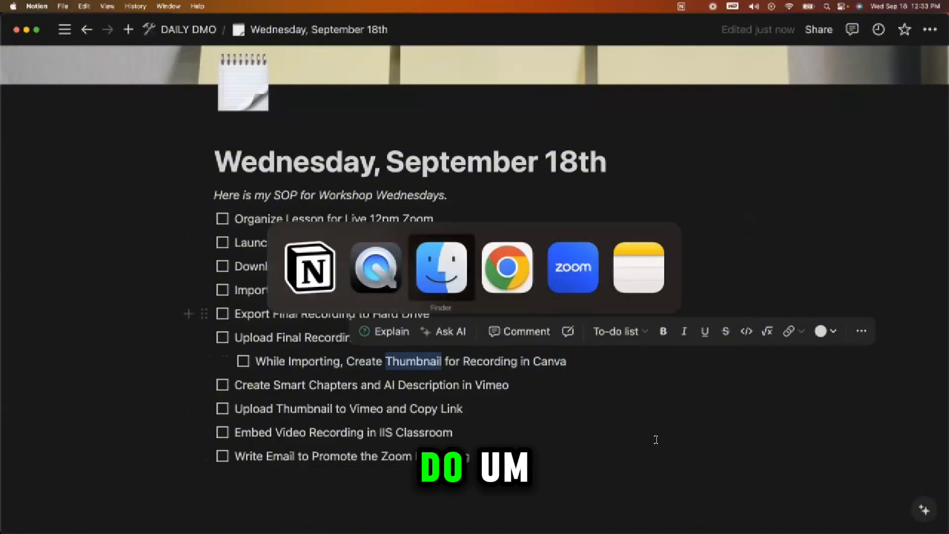
key("Escape")
mouse_move(485, 521)
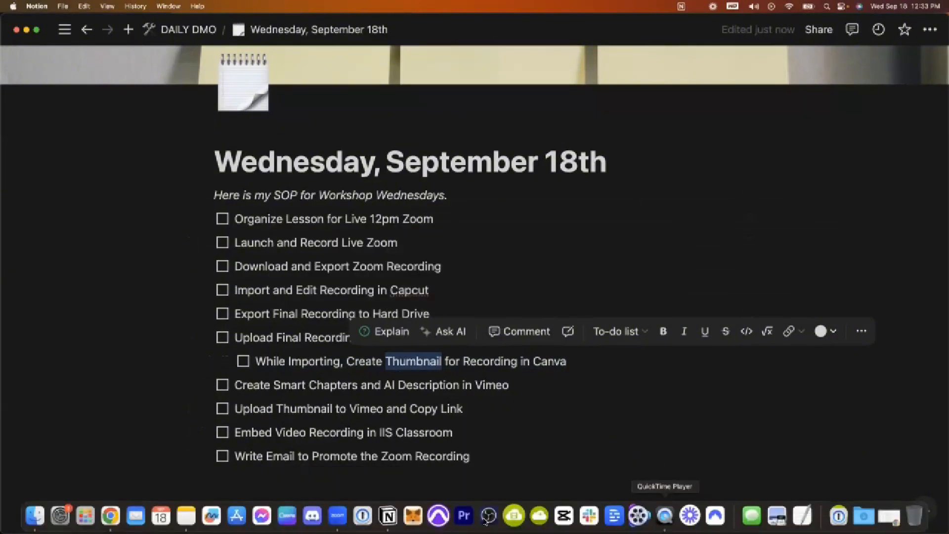
left_click(287, 516)
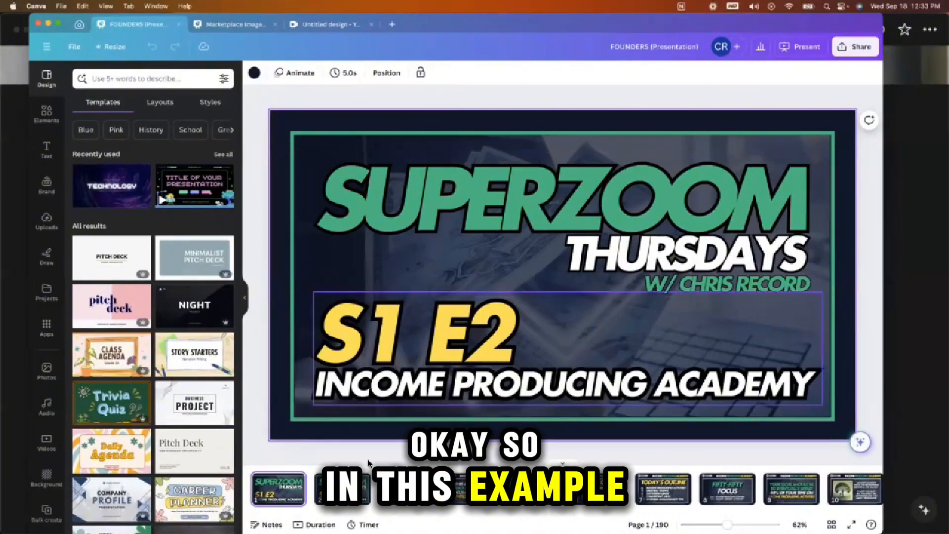
left_click(832, 524)
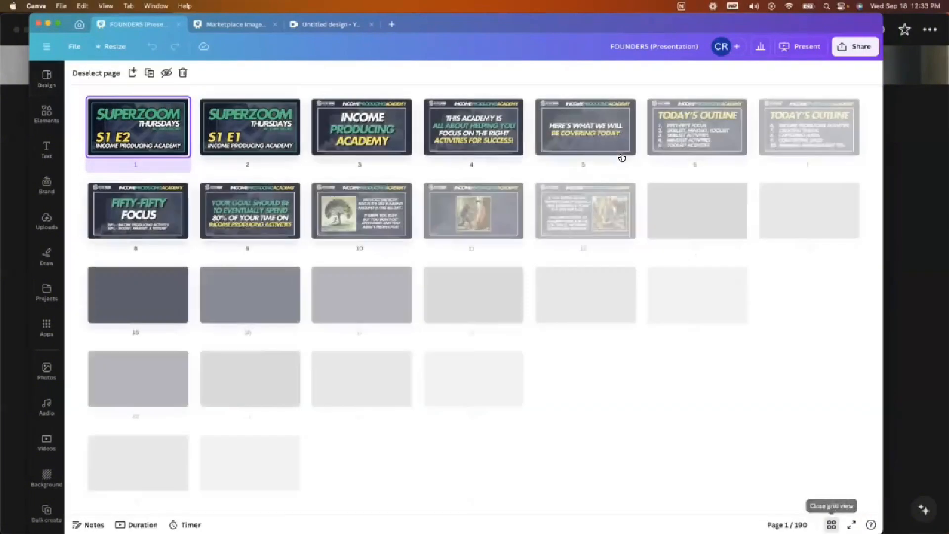
scroll(437, 306, "down", 15)
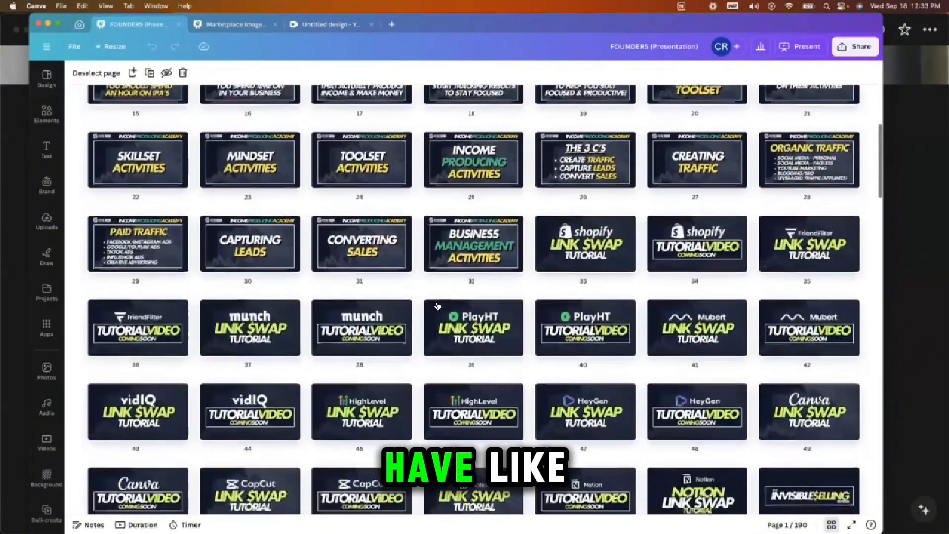
scroll(438, 305, "down", 2)
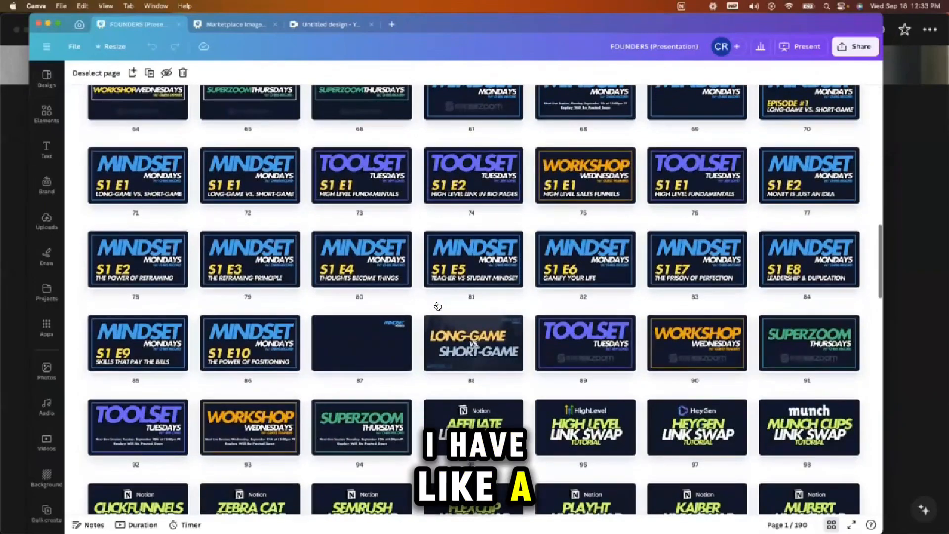
double_click(585, 175)
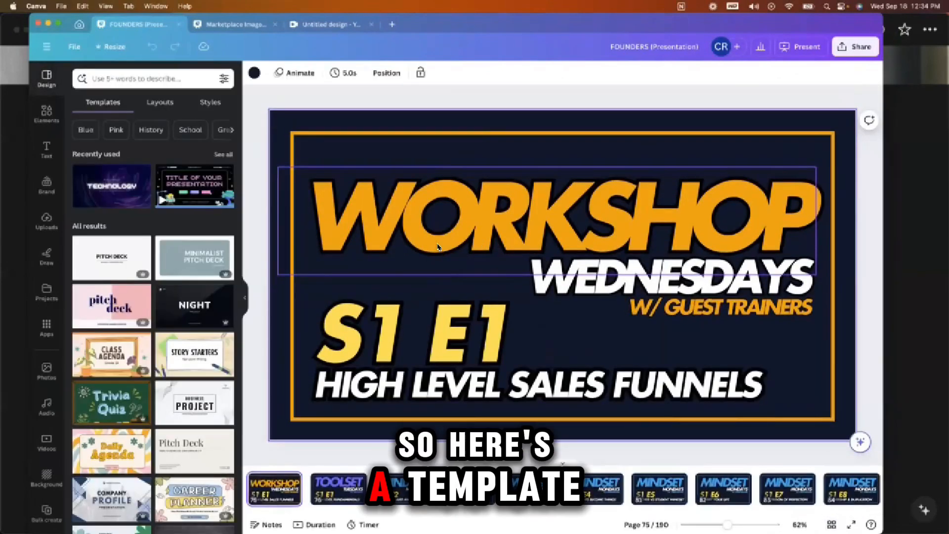
- Collapse the templates list and duplicate the Workshop Wednesdays S1 E1 page
left_click(869, 277)
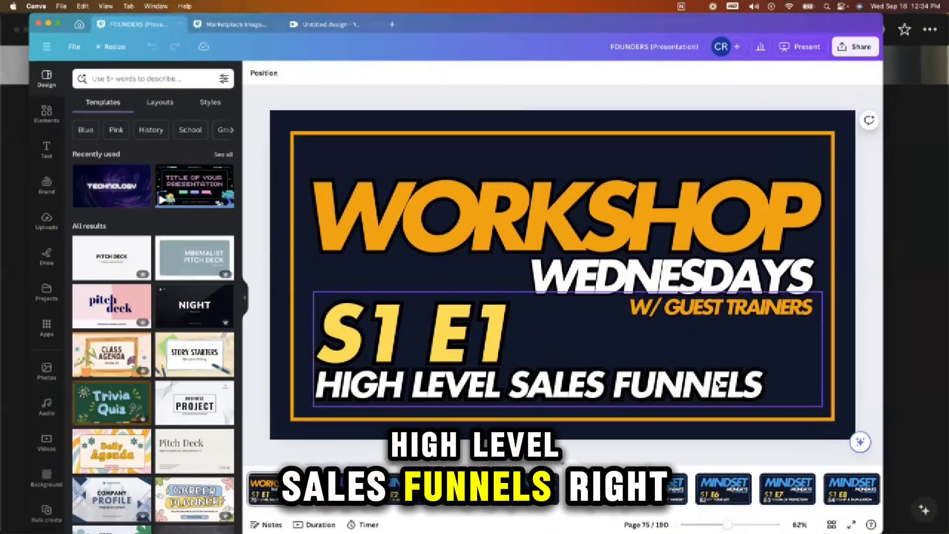
left_click(266, 499)
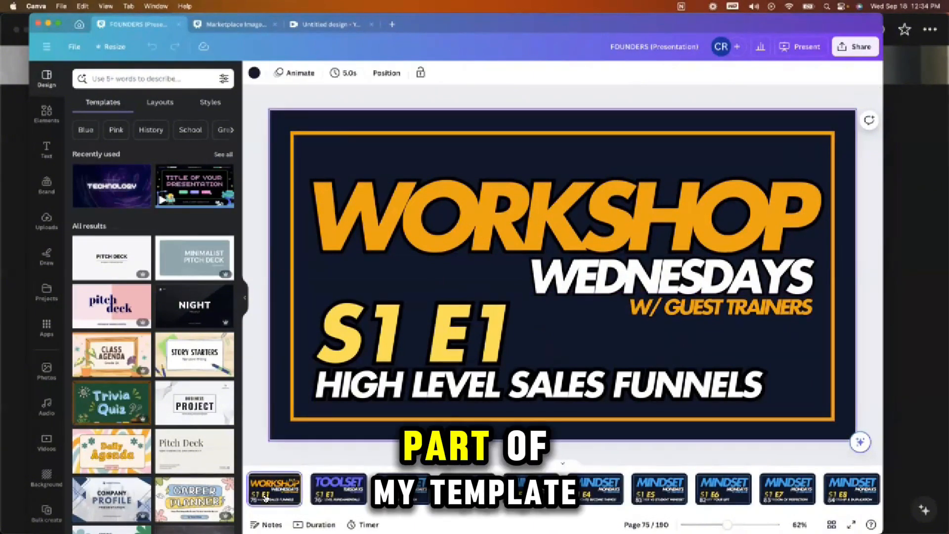
left_click(245, 299)
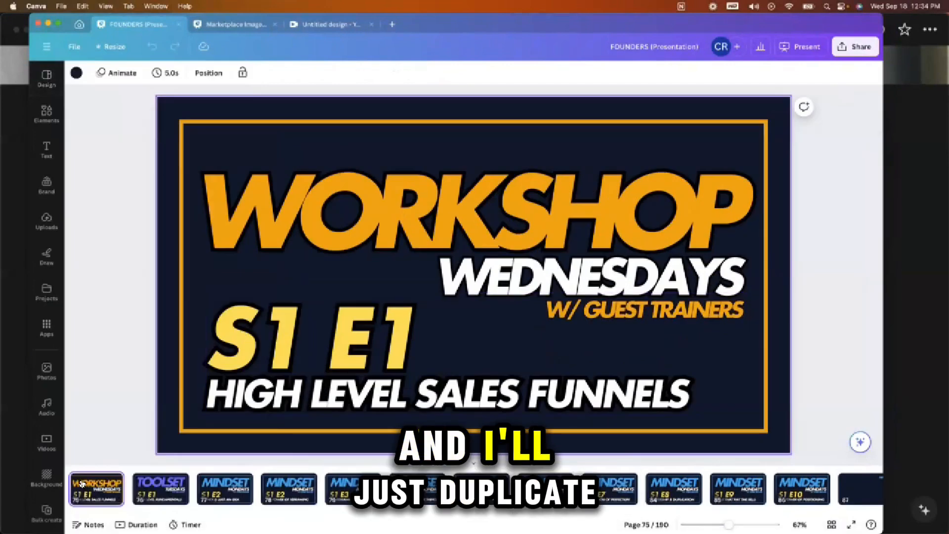
key("super+d")
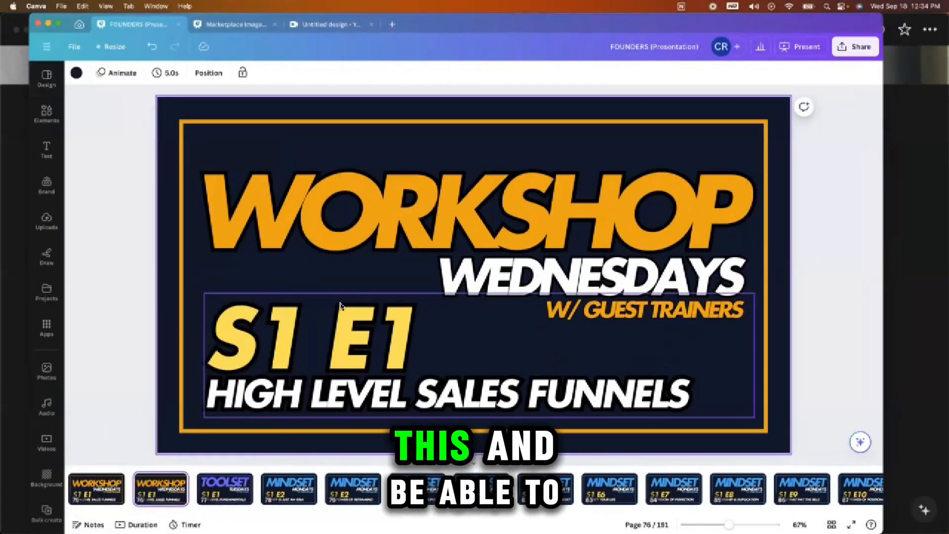
- Change the episode label on the duplicated Workshop Wednesdays page to S1 E2
left_click(418, 339)
left_click(418, 337)
left_click(419, 337)
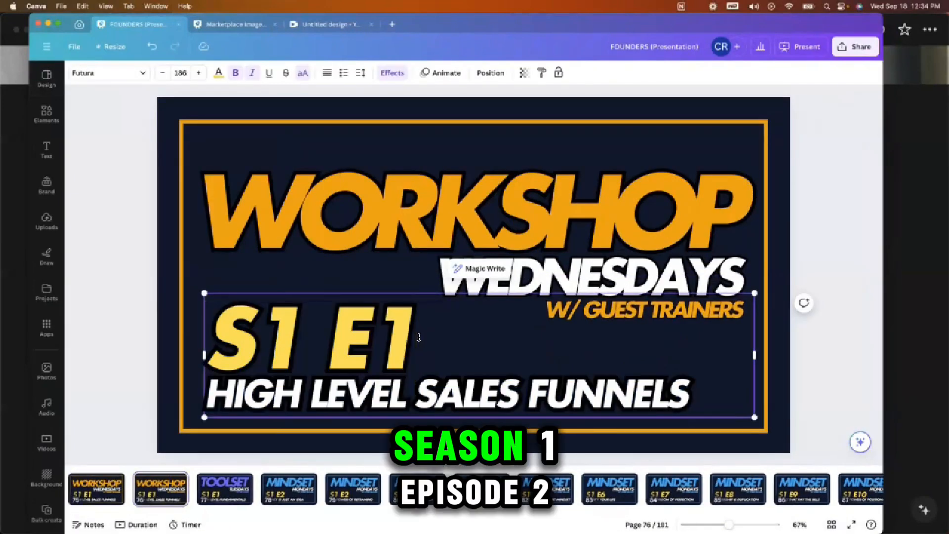
key("BackSpace")
type("2")
- Replace the subtitle below S1 E2 with "PROJECT MANAGEMTN IN NOTION" and place the text cursor in its second word
left_click_drag(692, 393, 205, 402)
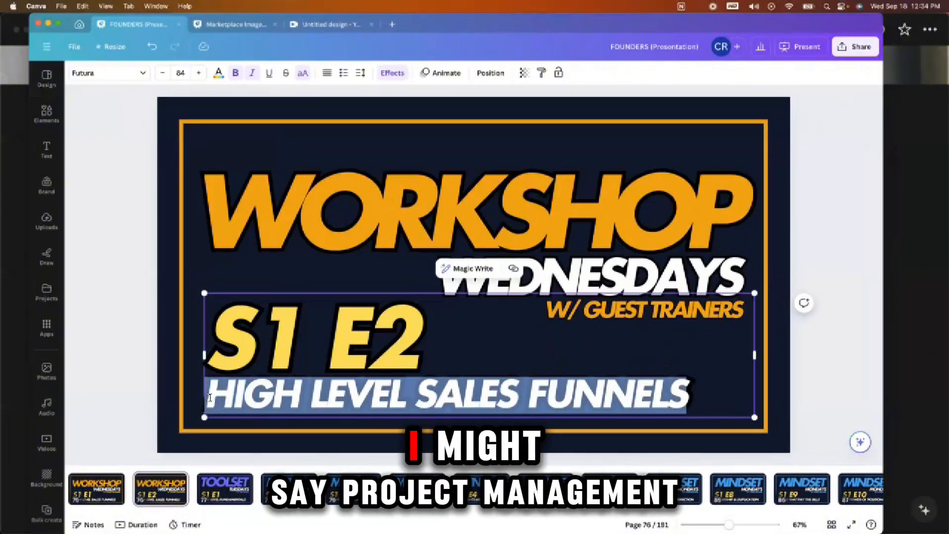
type("PROOJ")
key("BackSpace")
key("BackSpace")
type("JE")
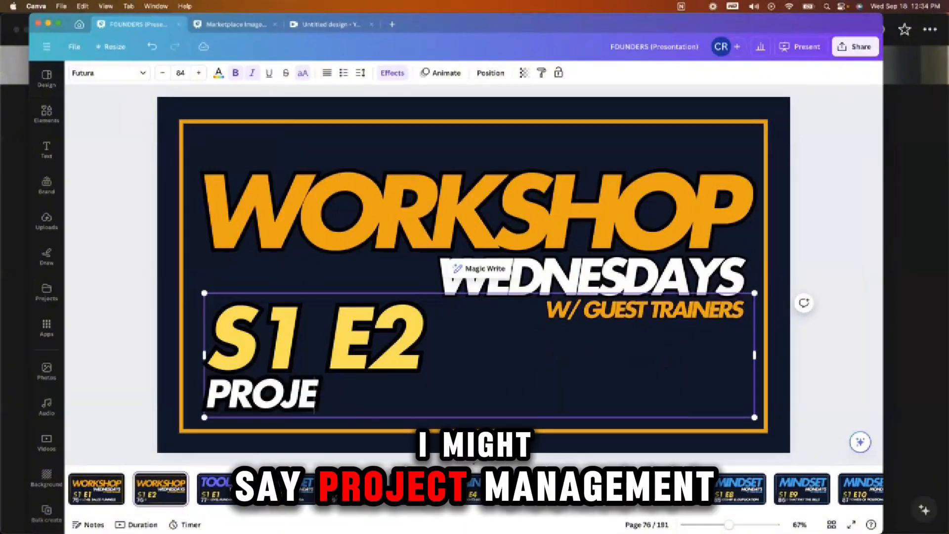
type("CT MANAGEM")
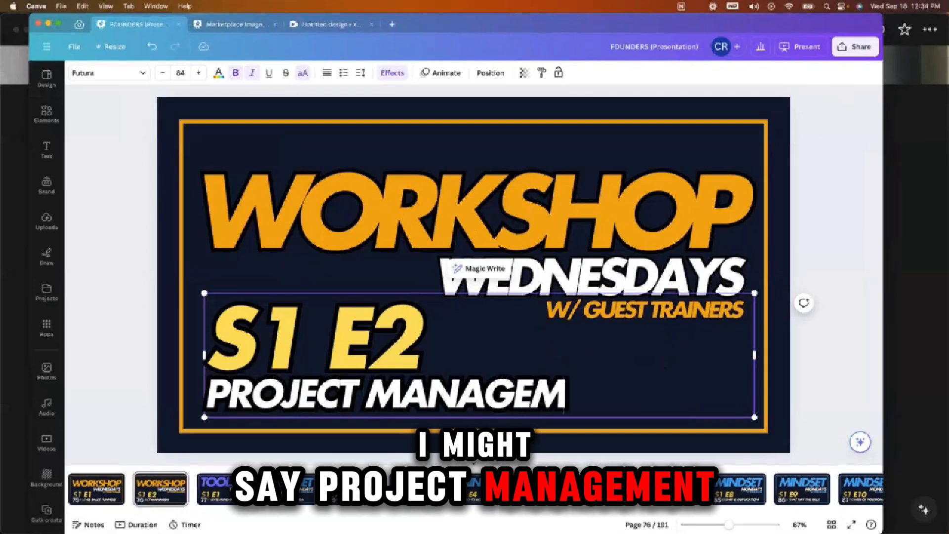
type("TN IN NOTION")
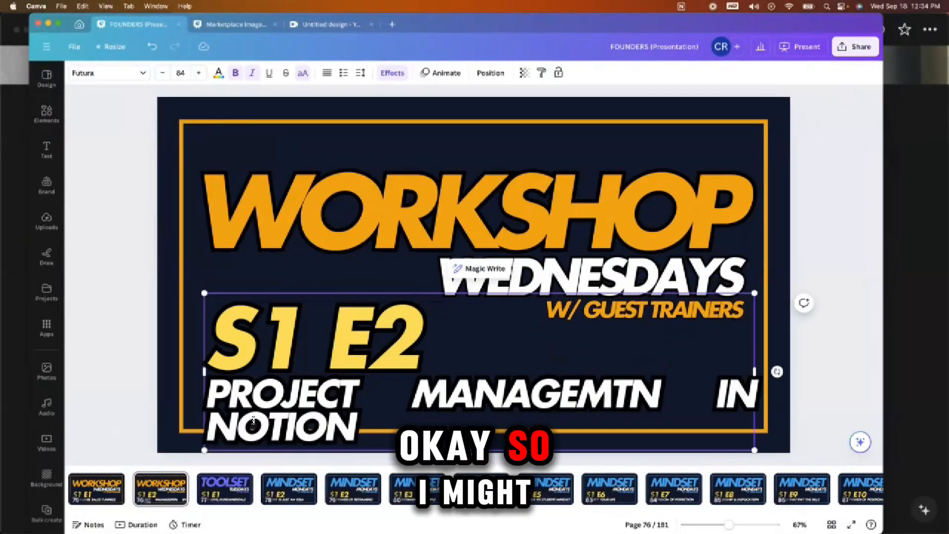
left_click(623, 393)
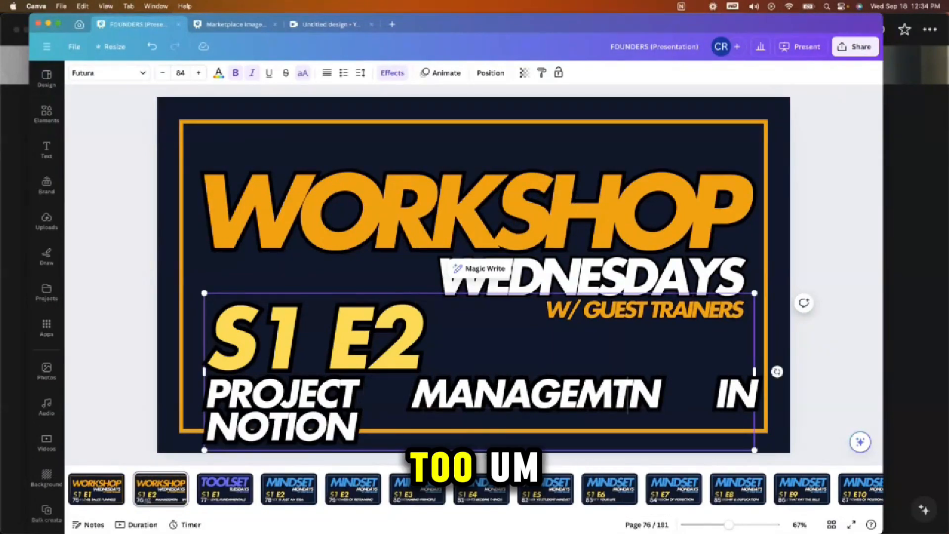
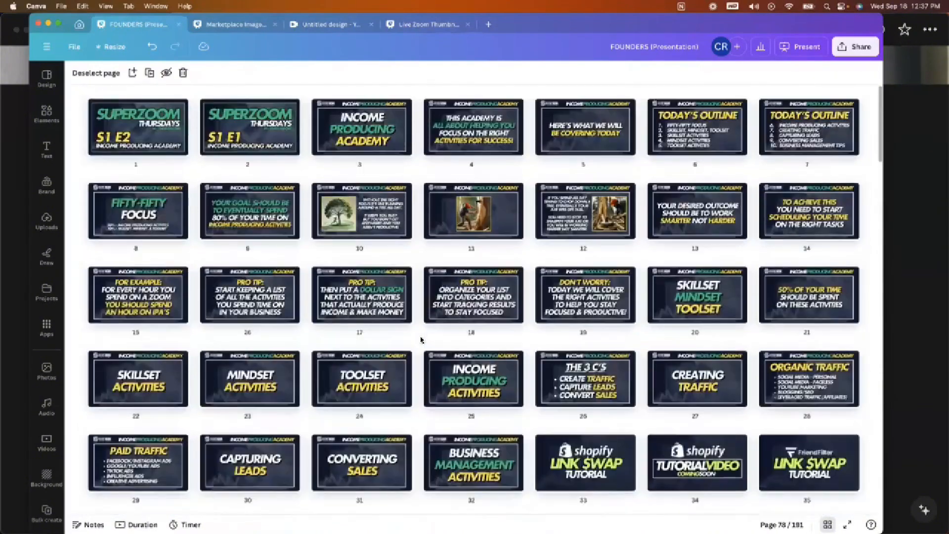
- Copy the SUPERZOOM THURSDAYS S1 E2 page from the FOUNDERS presentation into the Live Zoom Thumbnail Template design, after the Workshop Wednesdays page
double_click(141, 130)
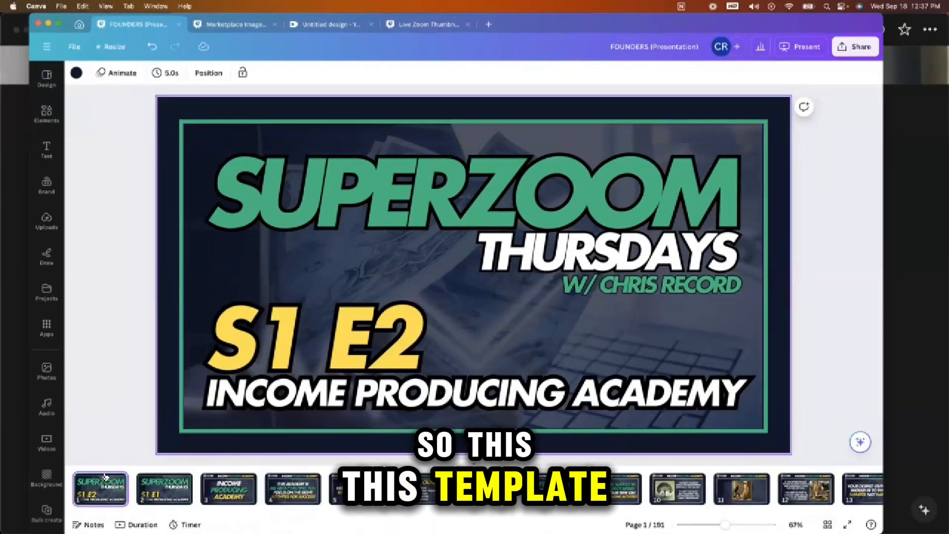
left_click(425, 21)
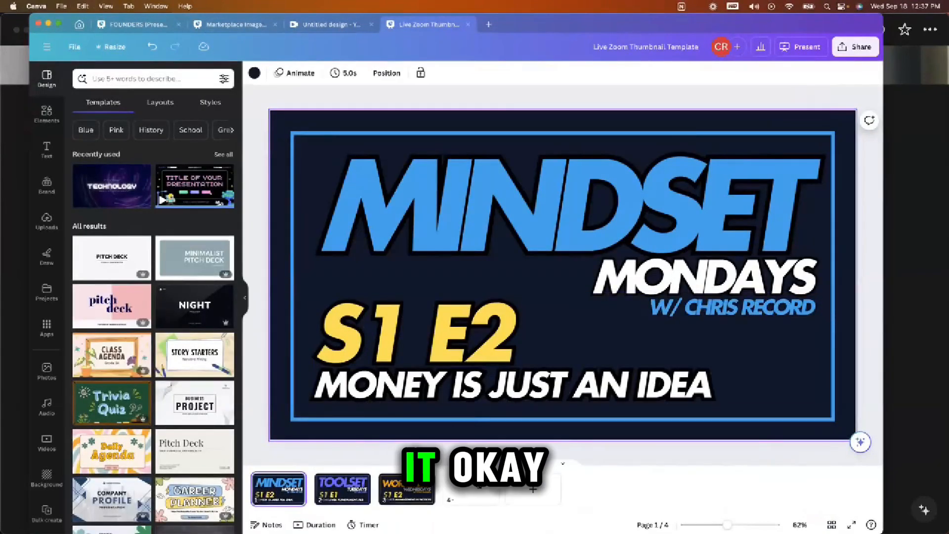
left_click(472, 488)
key("super+v")
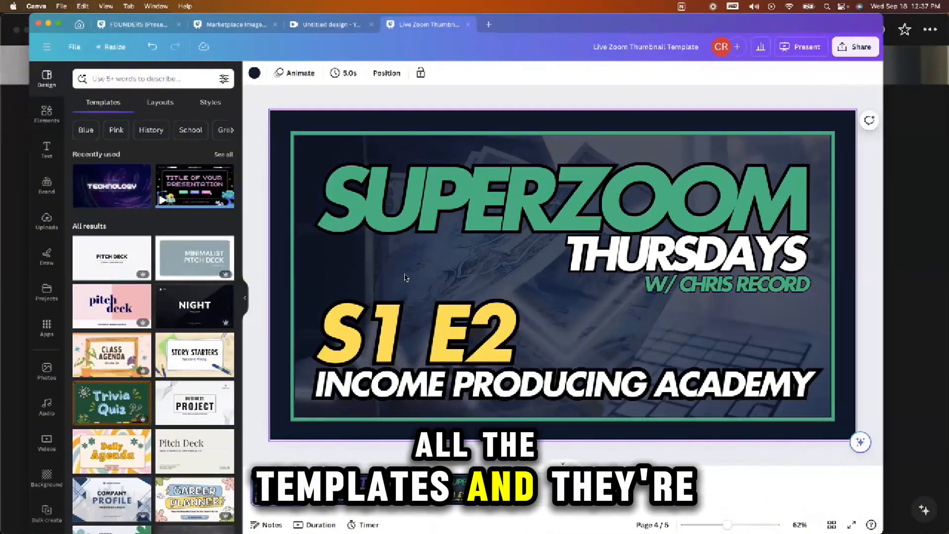
- Open the Mindset Mondays S1 E2 page, collapse the templates list and duplicate the page
left_click(280, 487)
left_click(309, 454)
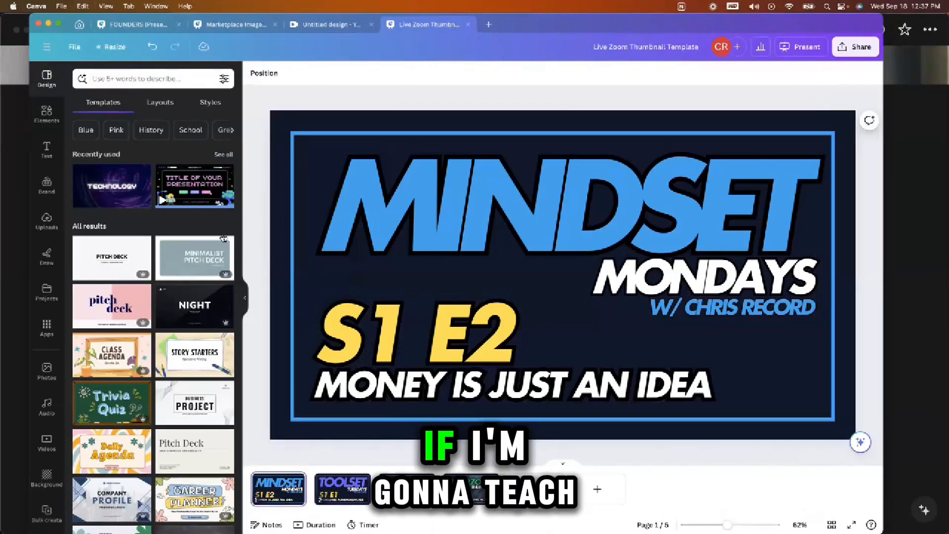
left_click(245, 298)
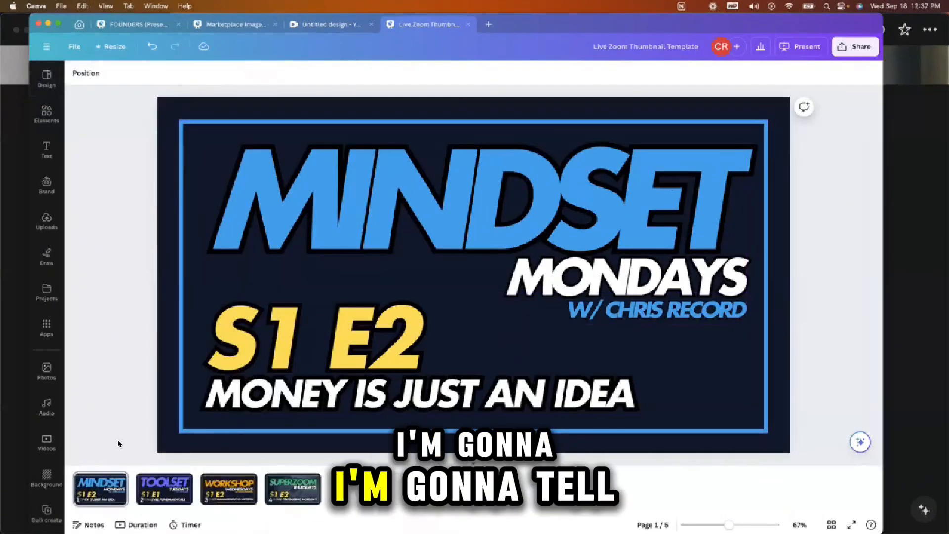
left_click(98, 491)
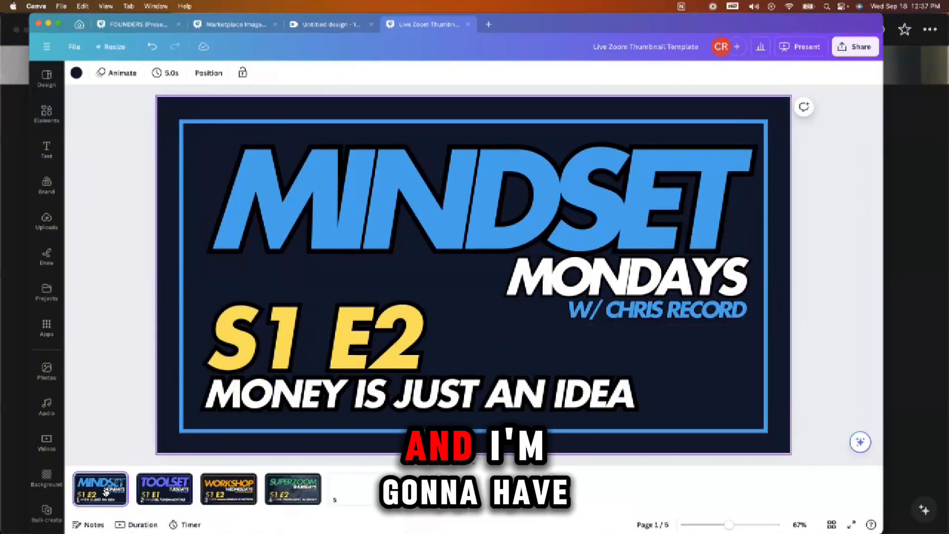
key("super+d")
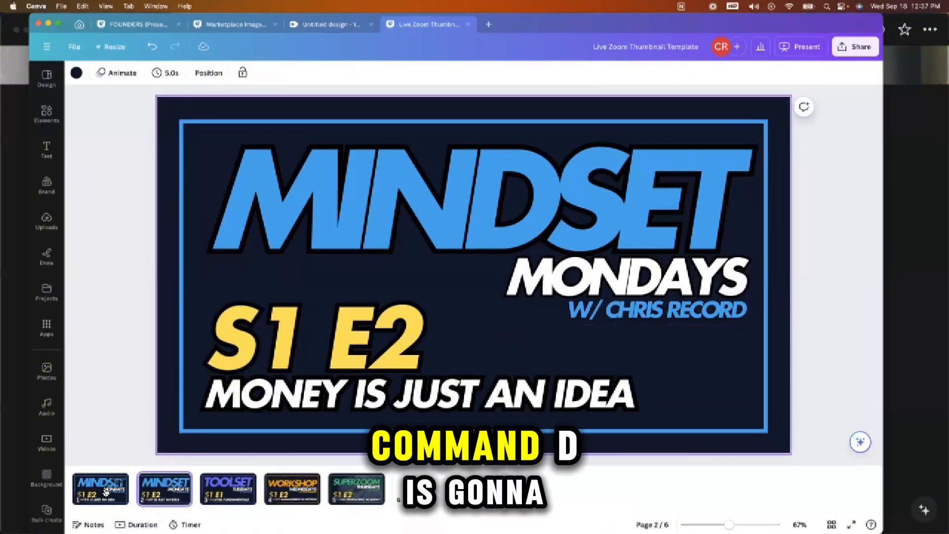
- Change the episode label on the duplicated Mindset Mondays page to S1 E3
left_click(390, 350)
left_click(390, 350)
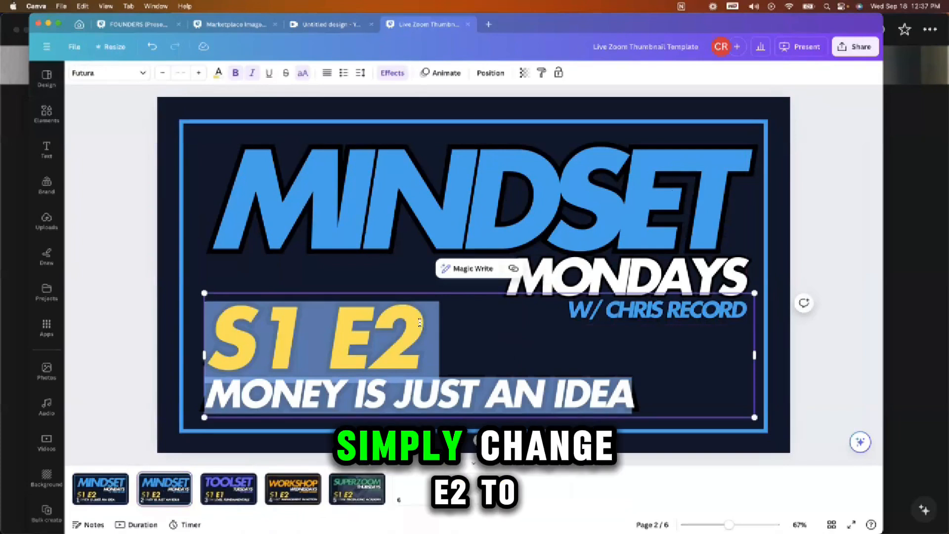
left_click(420, 322)
key("BackSpace")
type("3")
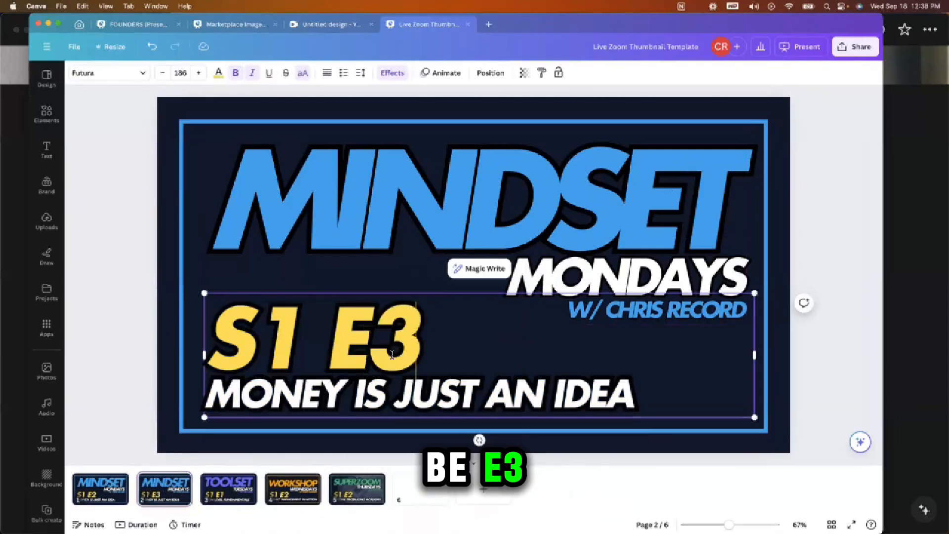
- Replace the subtitle below S1 E3 with "KNOWLEDGE + POWER = $$$"
double_click(628, 398)
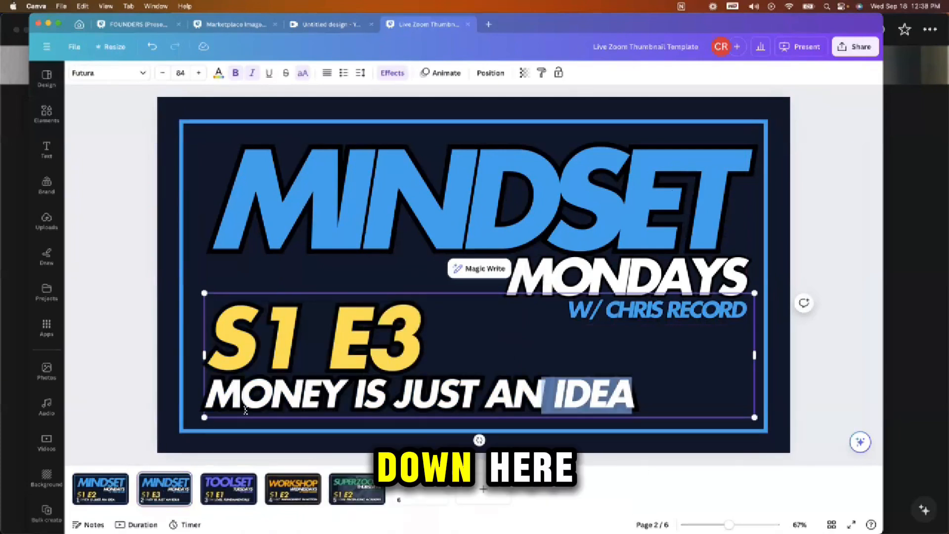
left_click(630, 397)
left_click(218, 398, "shift")
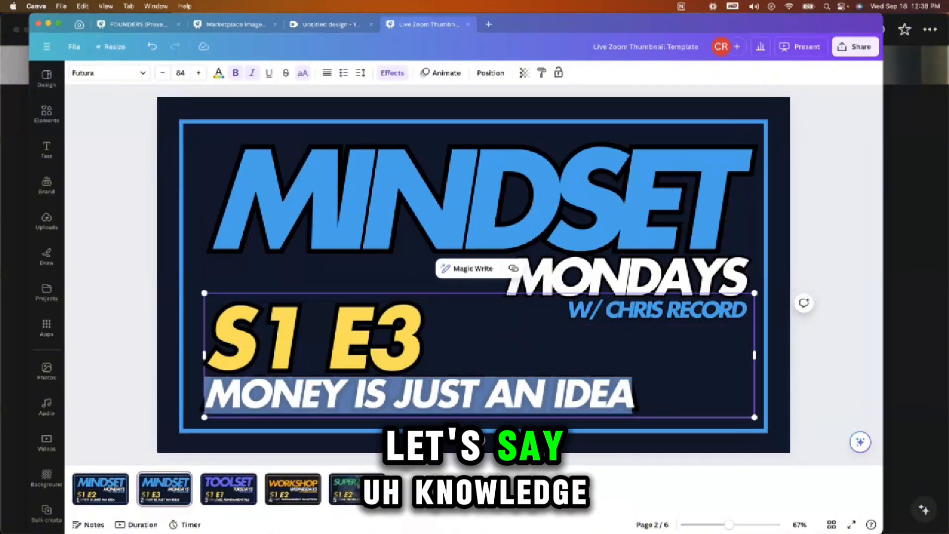
type("KNOWLEDGE")
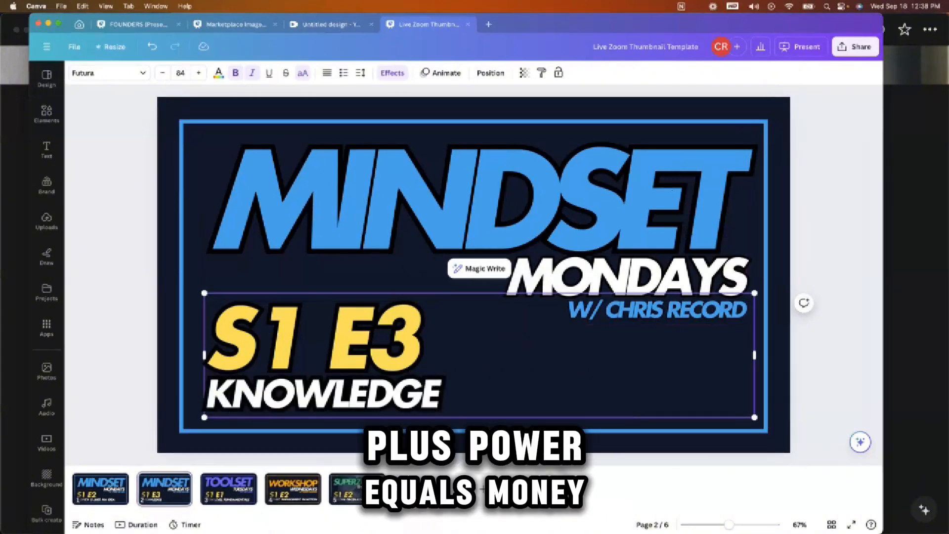
type(" + POW")
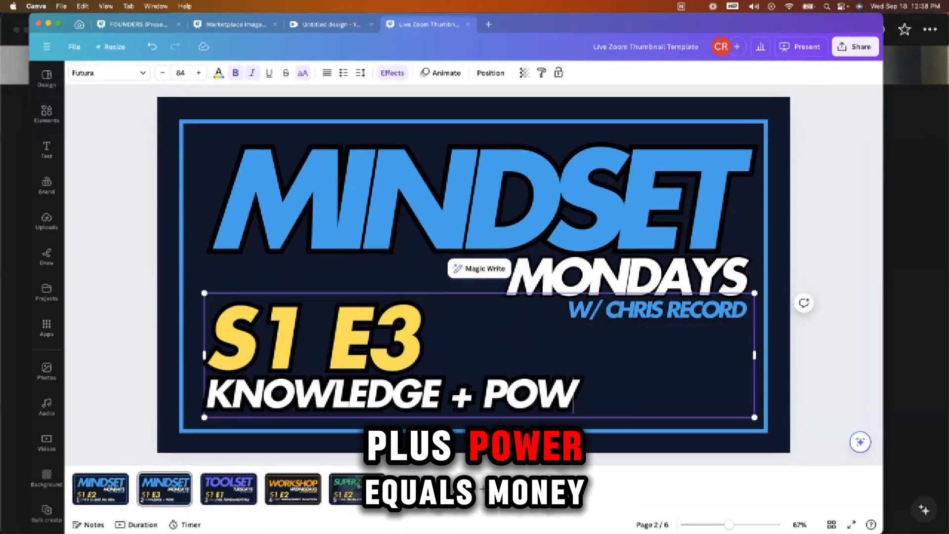
type("ER = $$$")
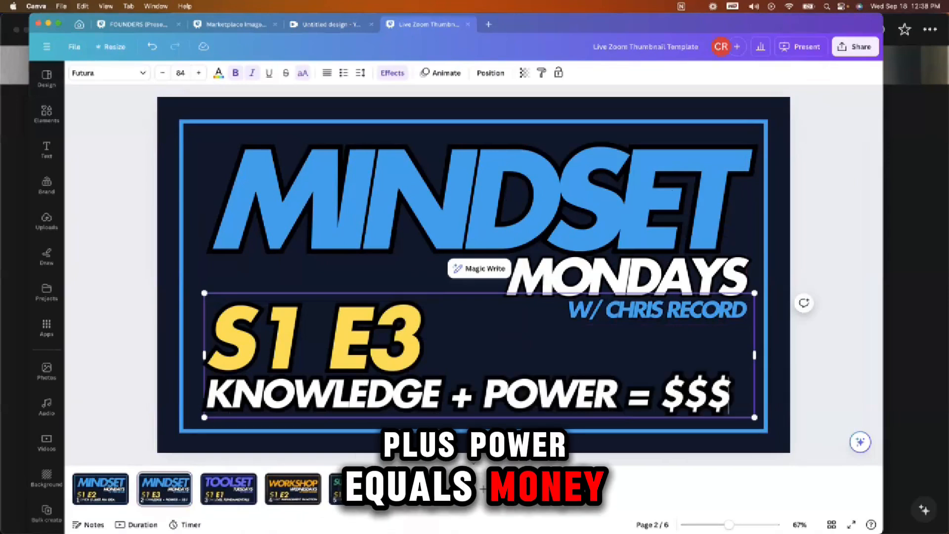
left_click(805, 217)
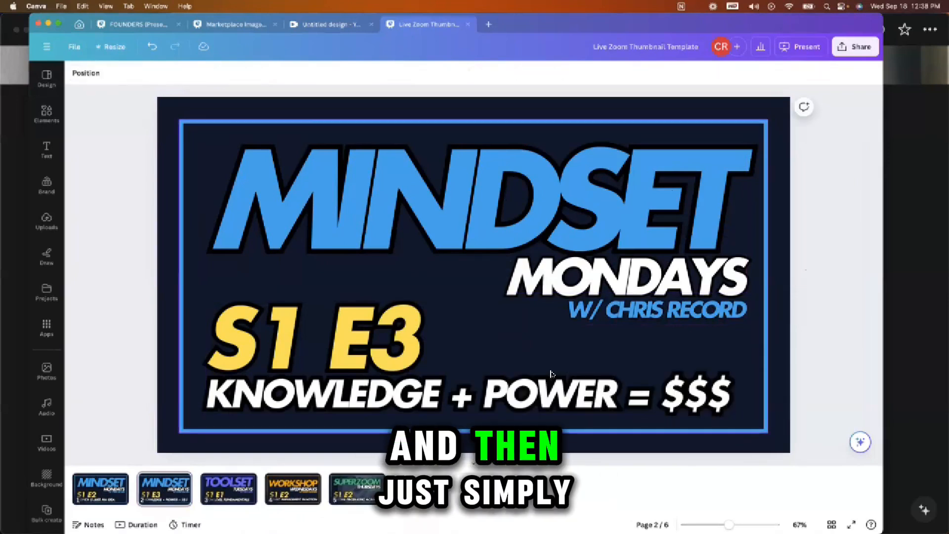
- Enlarge the subtitle below S1 E3 to font size 87 so it fills the width of the frame
triple_click(543, 394)
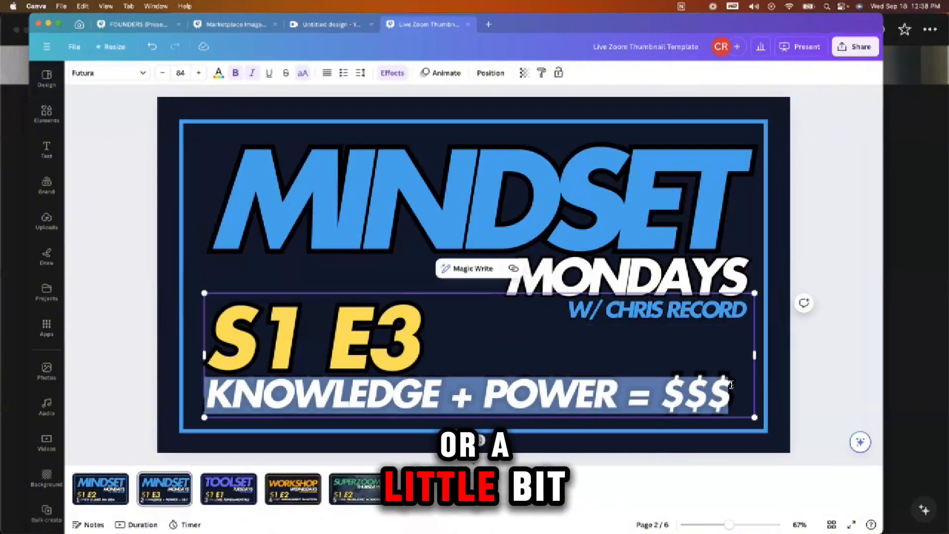
triple_click(714, 396)
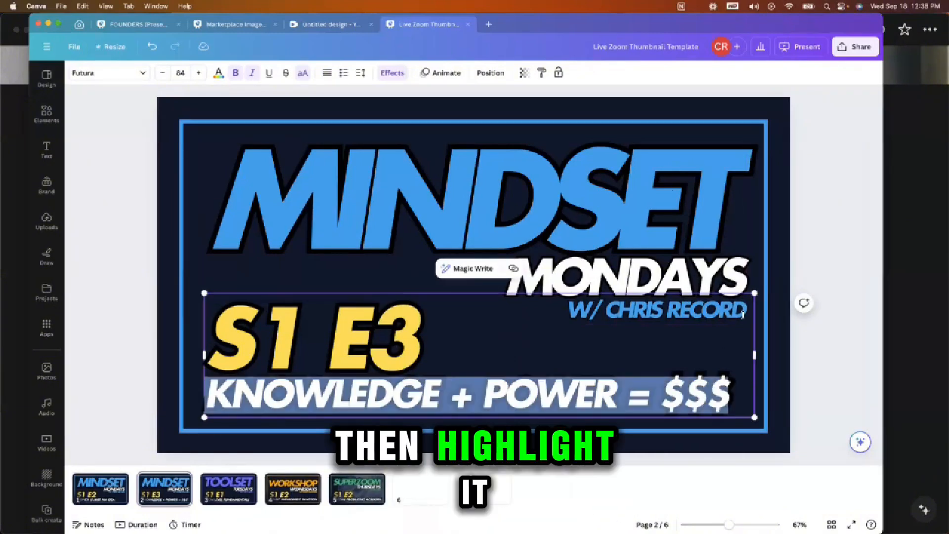
double_click(712, 398)
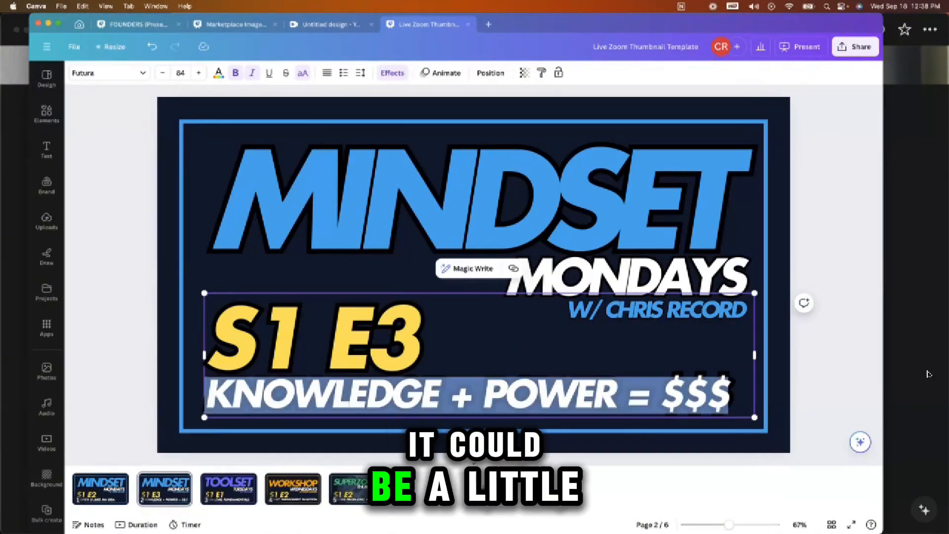
left_click(201, 72)
left_click(201, 73)
left_click(201, 73)
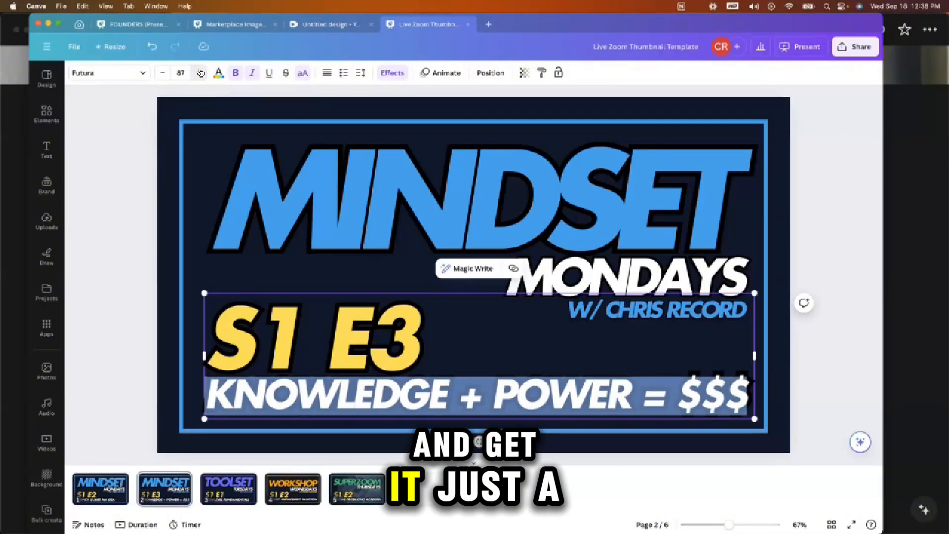
left_click(200, 73)
left_click(821, 354)
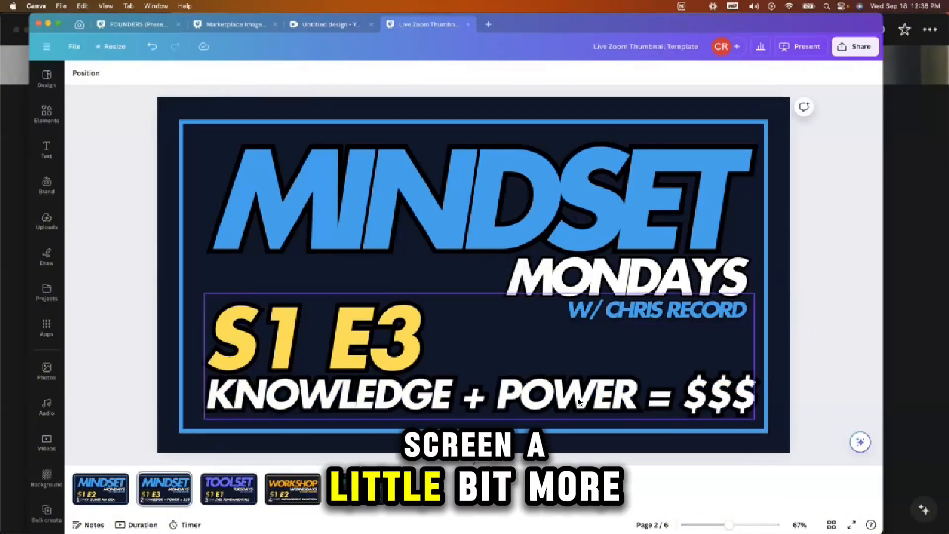
triple_click(327, 395)
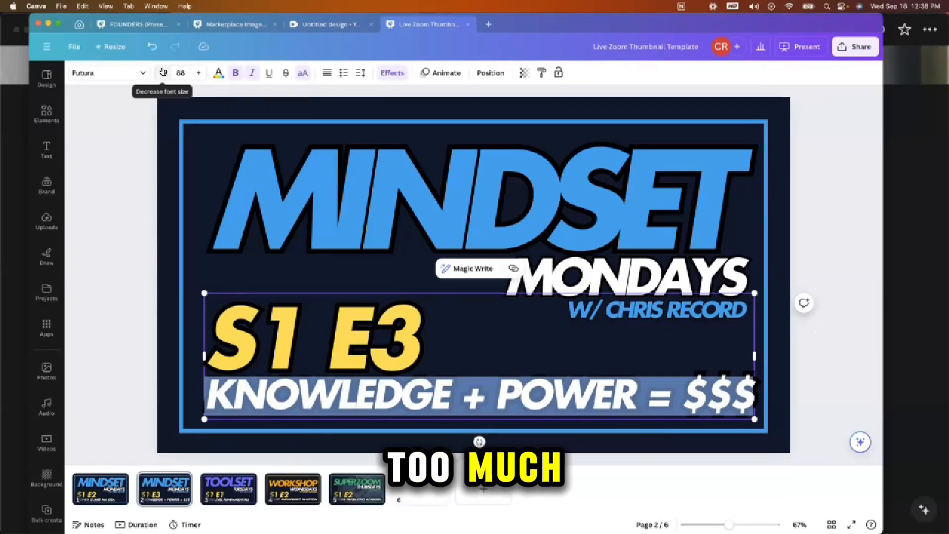
left_click(160, 75)
left_click(142, 296)
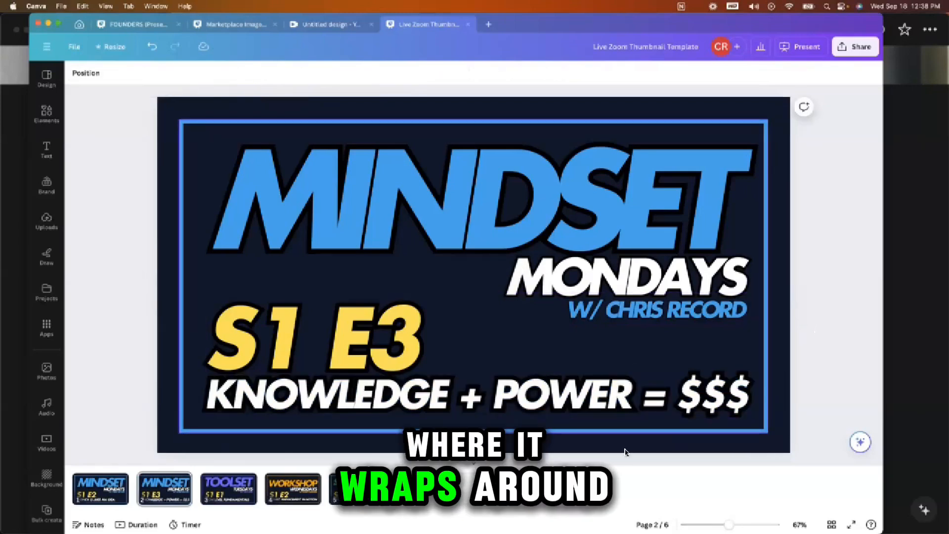
left_click(698, 394)
triple_click(698, 394)
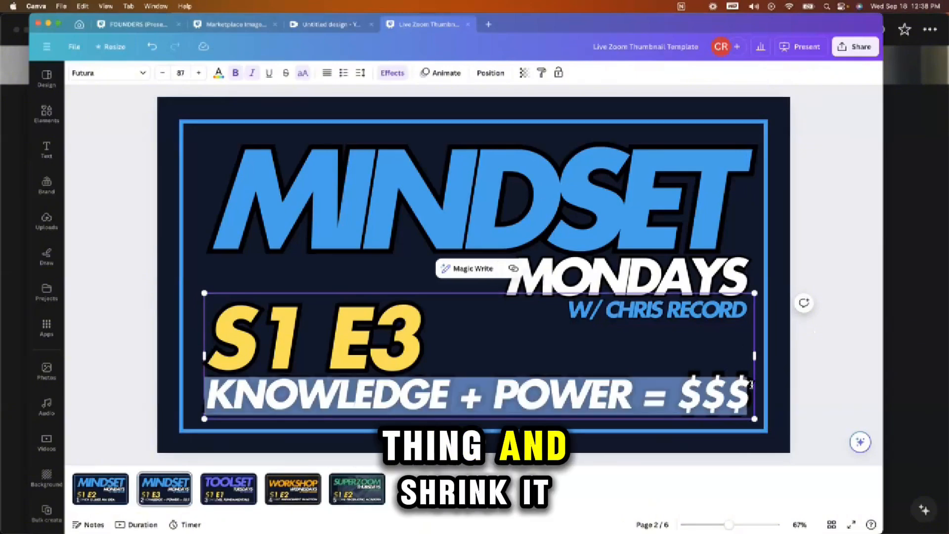
left_click(121, 328)
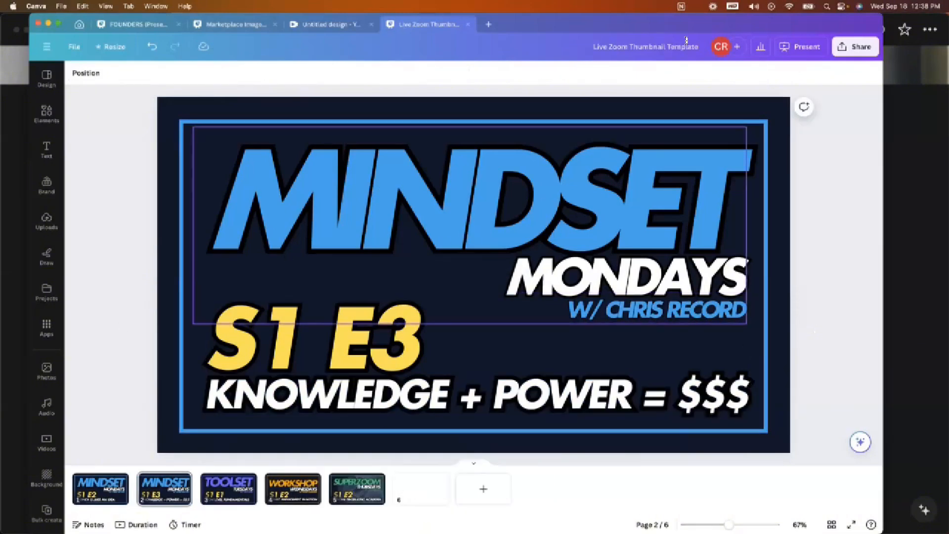
- Switch to Notion and add an empty text line below the last checklist item, "Write Email to Promote the Zoom Recording"
key("super+Tab")
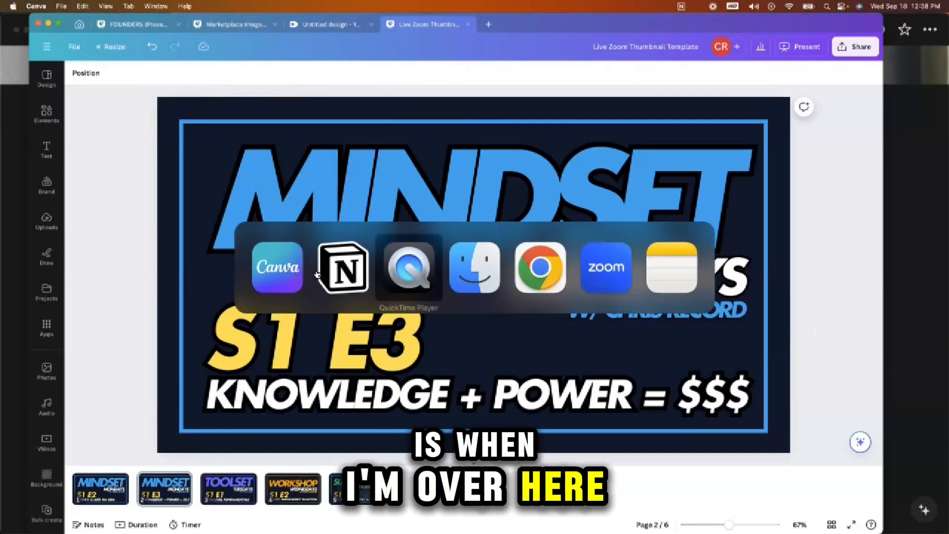
scroll(443, 403, "down", 2)
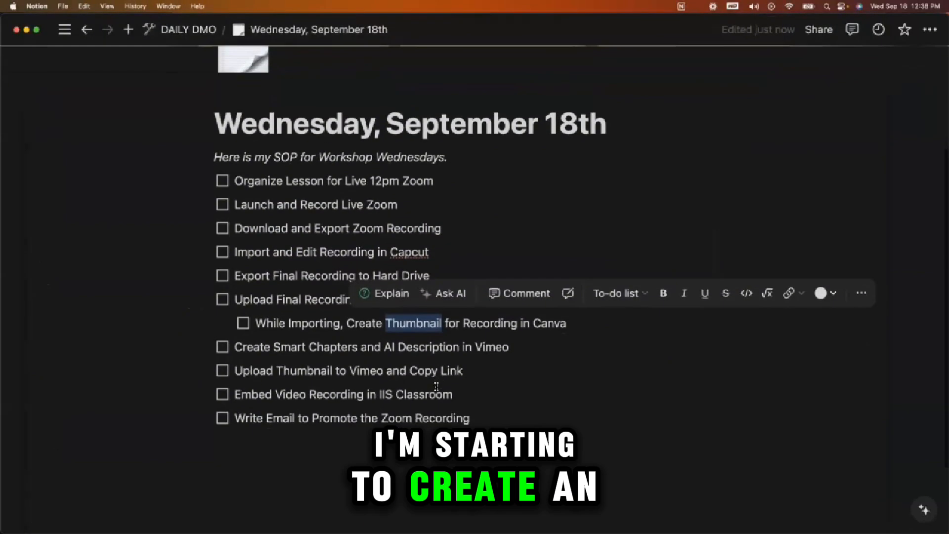
left_click(502, 416)
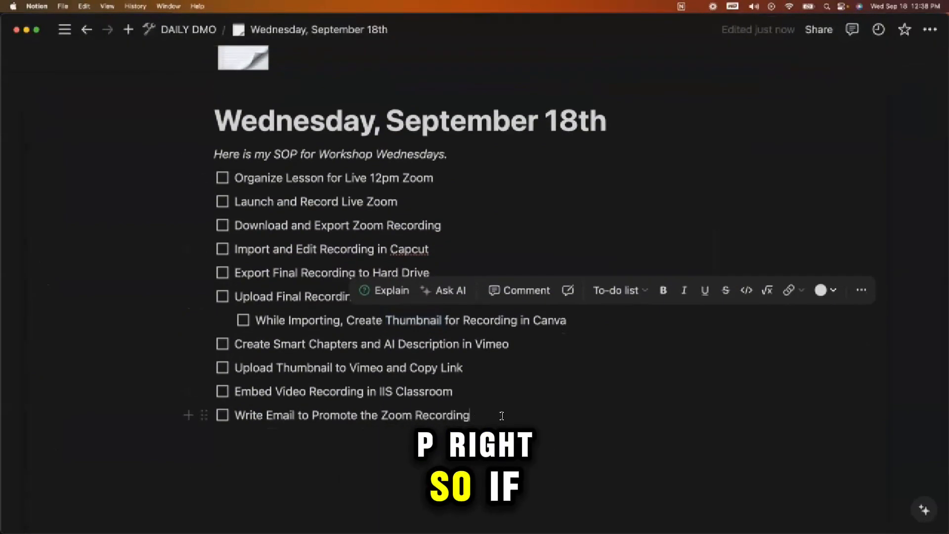
key("Return")
key("Return")
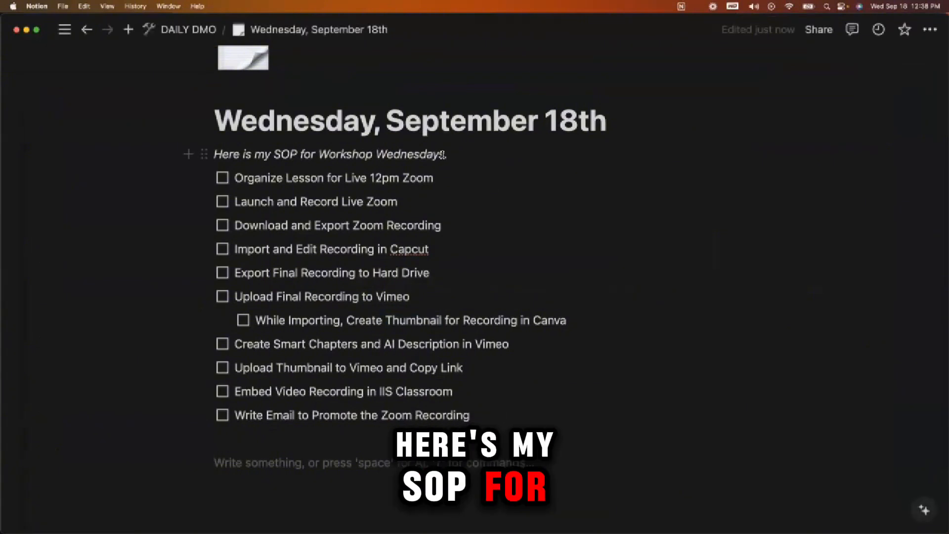
- Replace "Workshop Wednesdays" in the SOP sentence above the checklist with "daily Zoom sessions"
left_click_drag(442, 155, 320, 153)
type("d")
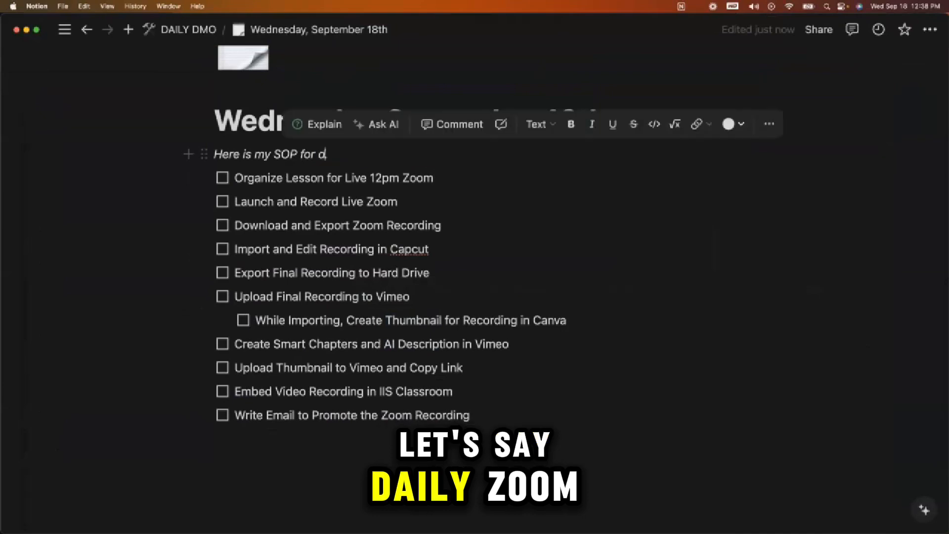
type("aily Zoom sessions.")
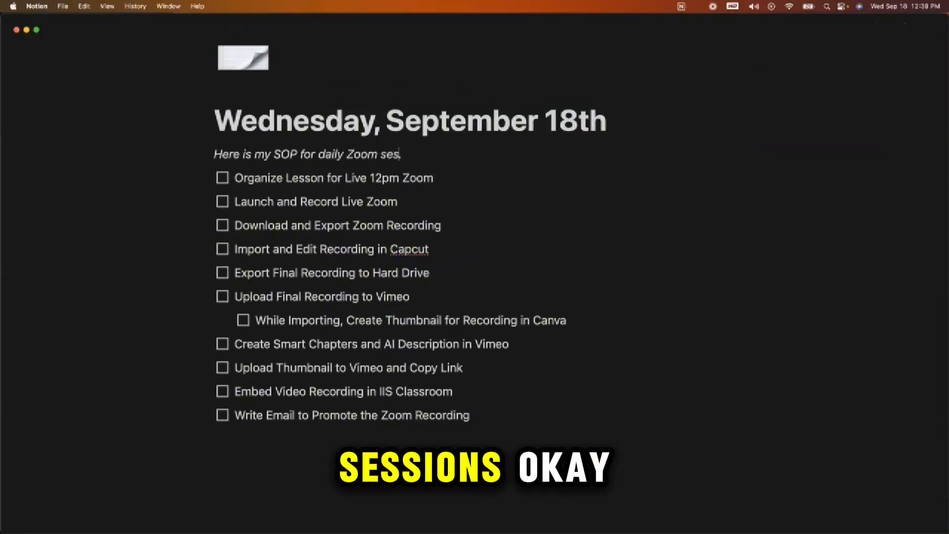
- Change "daily" to "my Daily" in the SOP sentence so it reads "Here is my SOP for my Daily Zoom sessions."
left_click(321, 154)
key("BackSpace")
type(",y D")
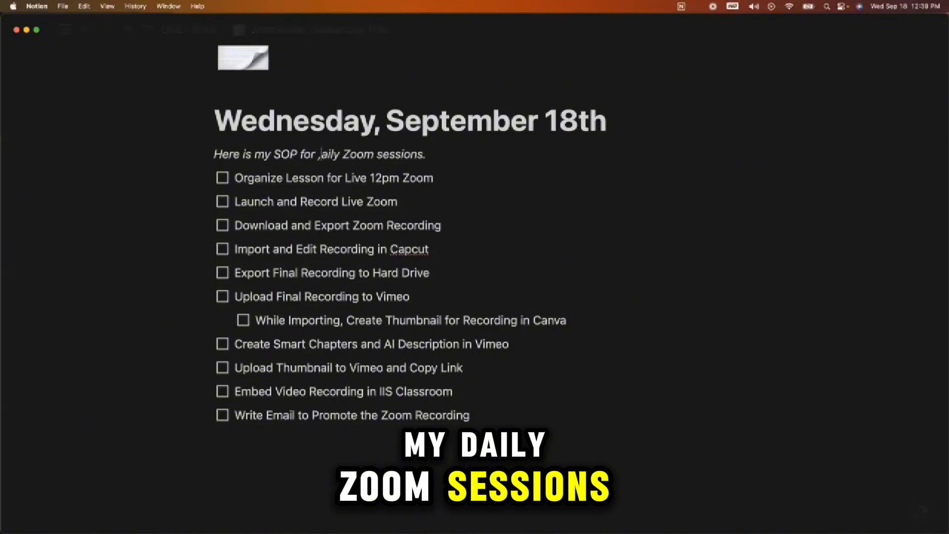
key("BackSpace")
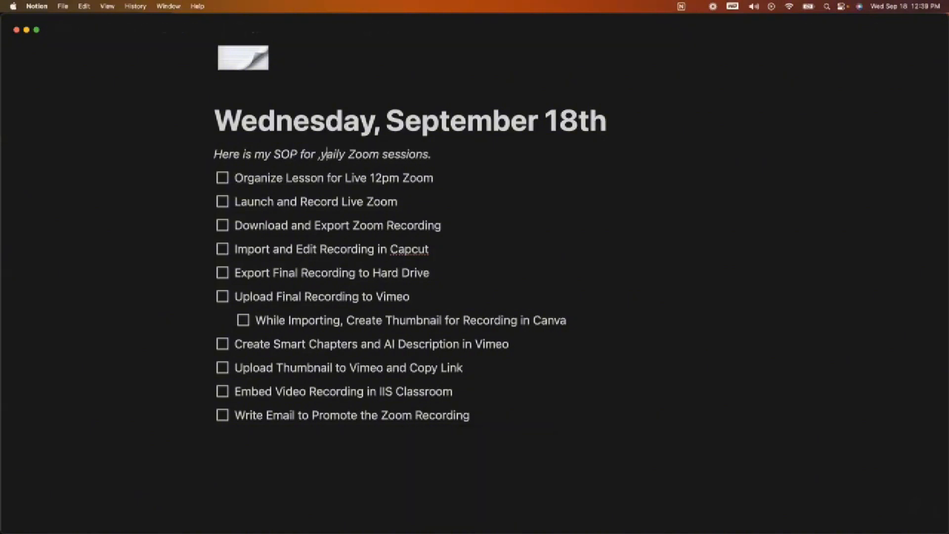
key("BackSpace")
key("BackSpace")
key("BackSpace")
type("my D")
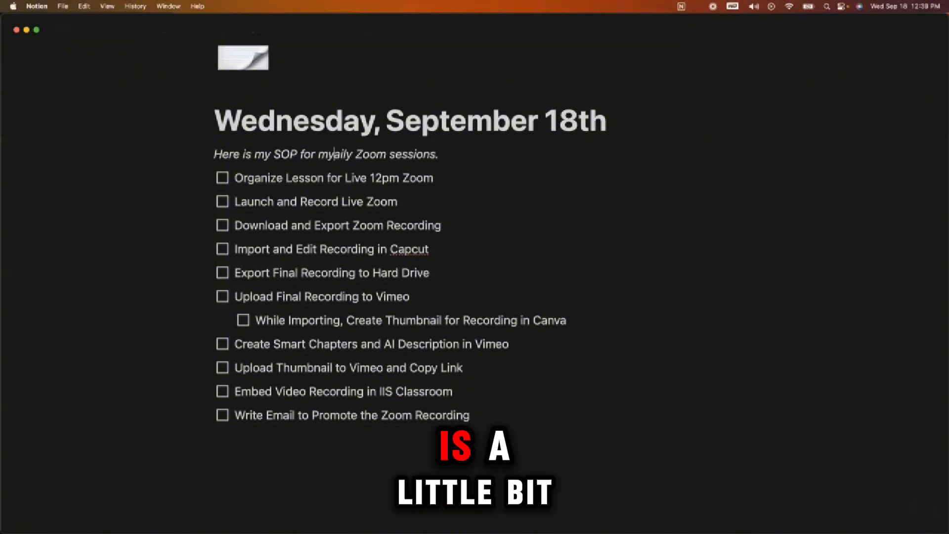
- Underline the whole SOP sentence above the checklist and deselect it
triple_click(364, 149)
key("super+u")
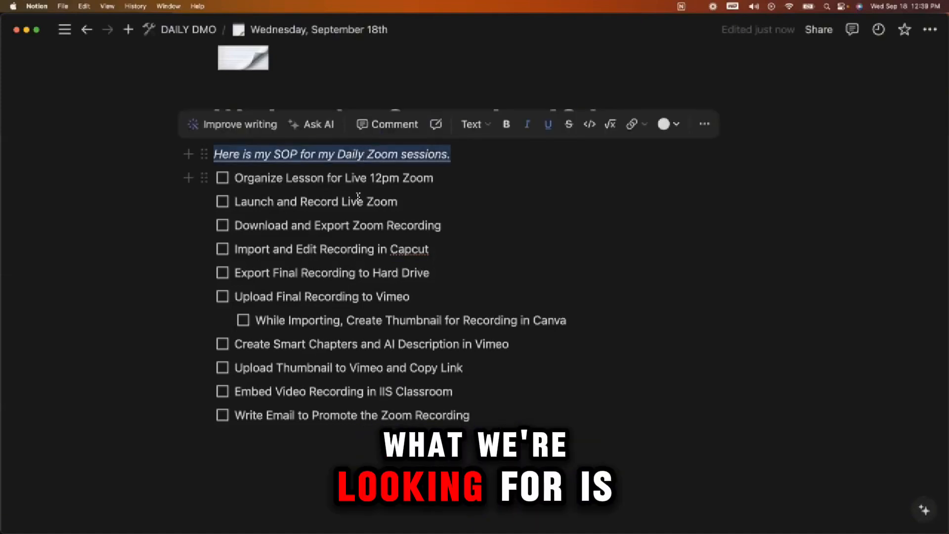
left_click(357, 202)
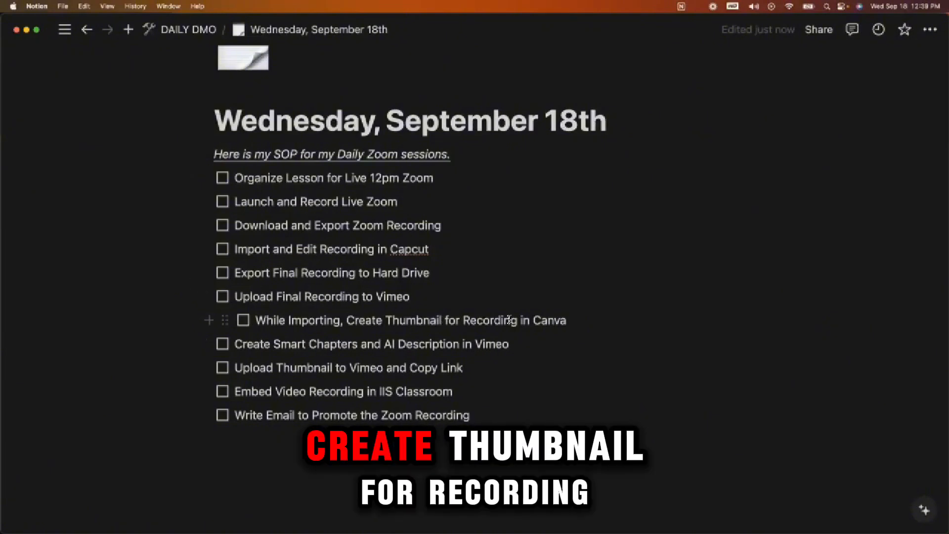
- Add a nested to-do "Use the Zoom Thumbnails Template in Canva" below the Create Thumbnail sub-item
left_click(567, 319)
key("Return")
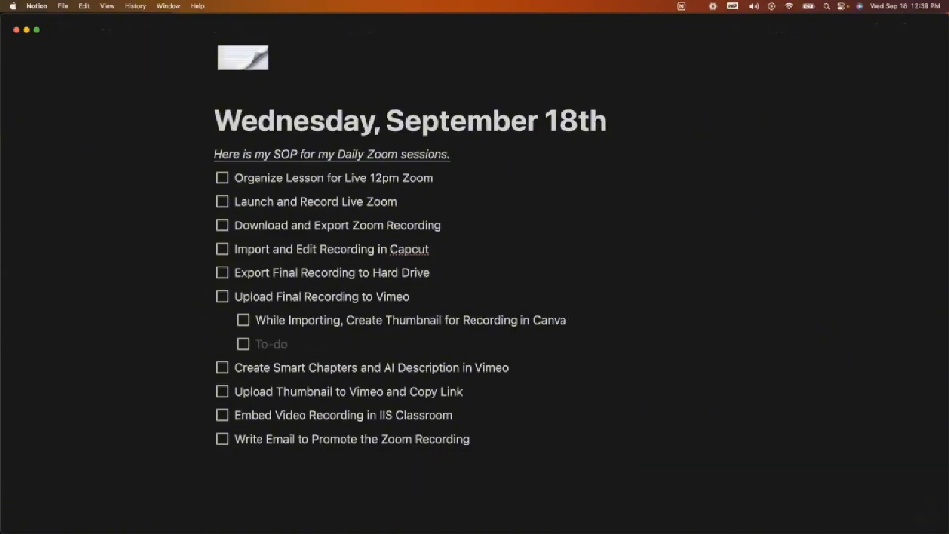
type("Use the Zoom Thu")
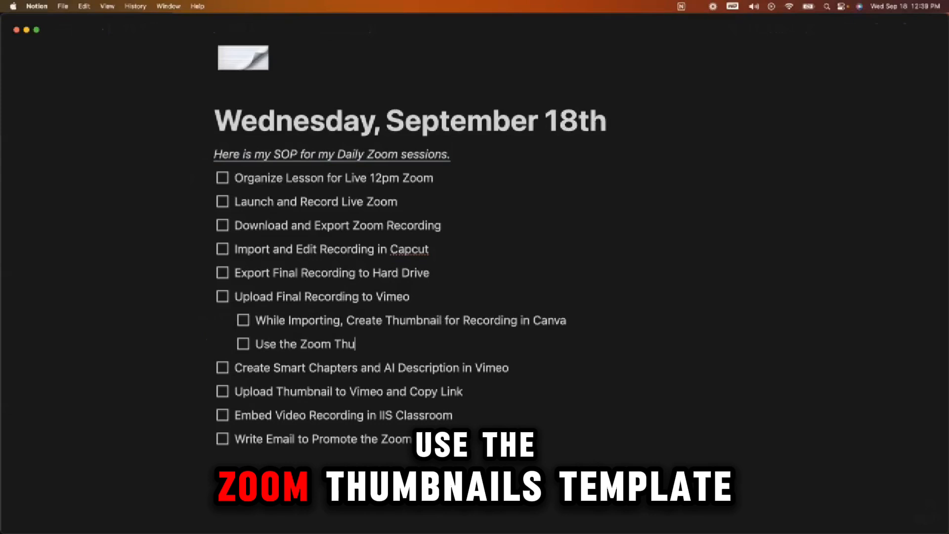
type("mbnails Template in Canva")
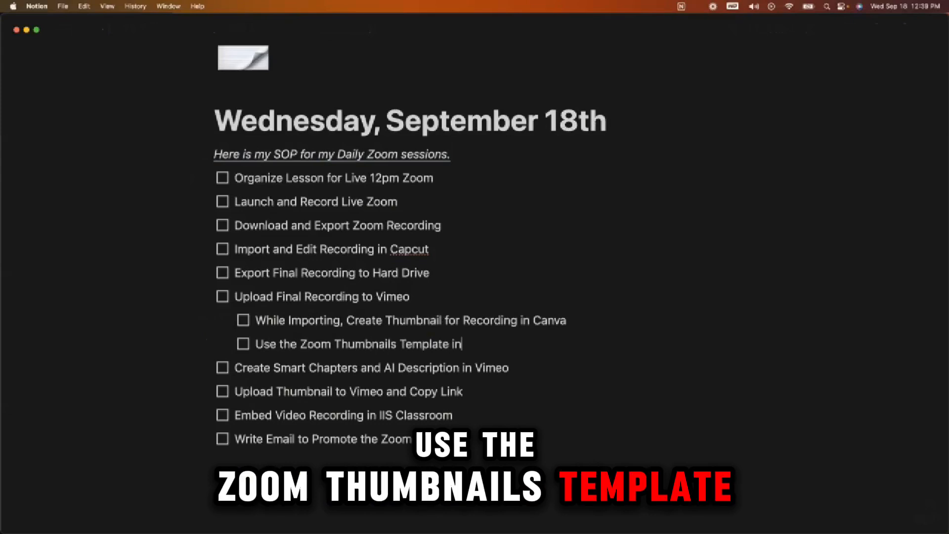
- Add another nested to-do "Change the Episode #" below the Zoom Thumbnails Template sub-item
key("Return")
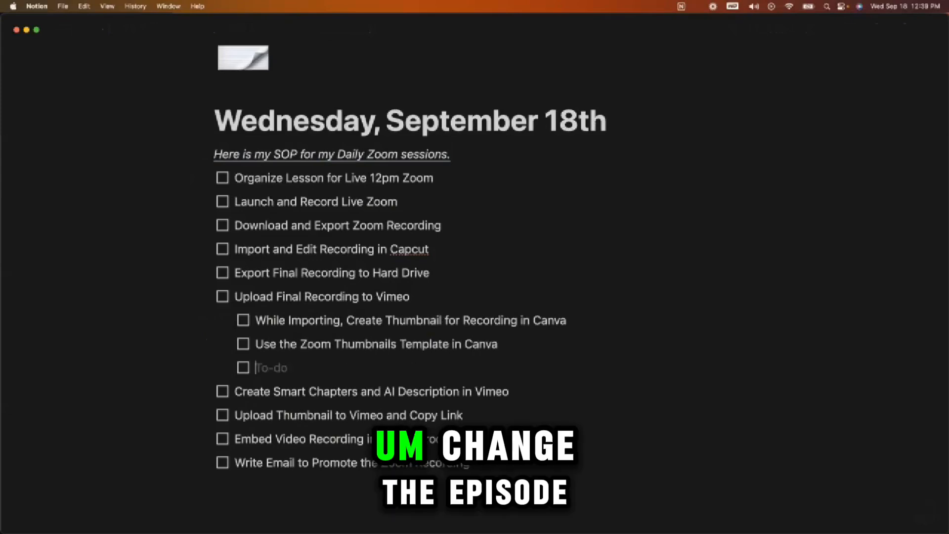
type("Change the E")
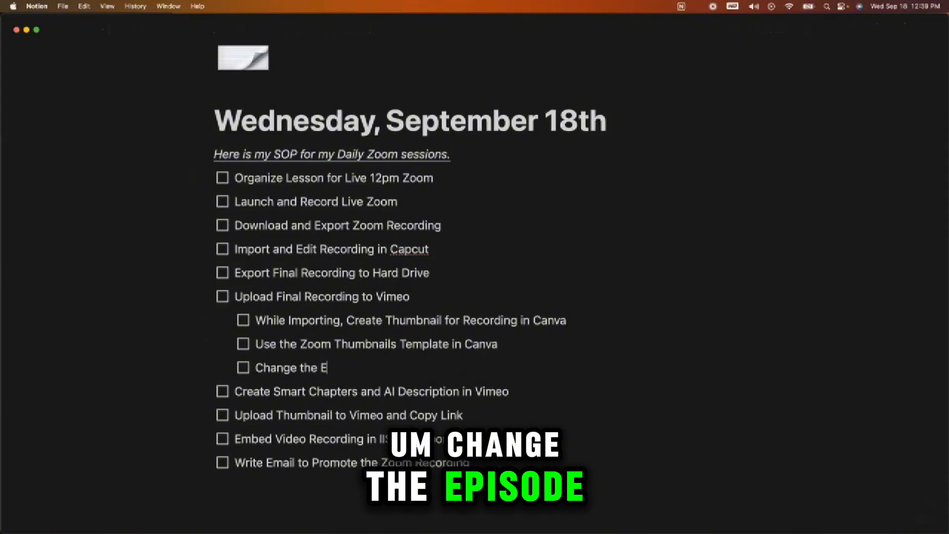
type("pisode #")
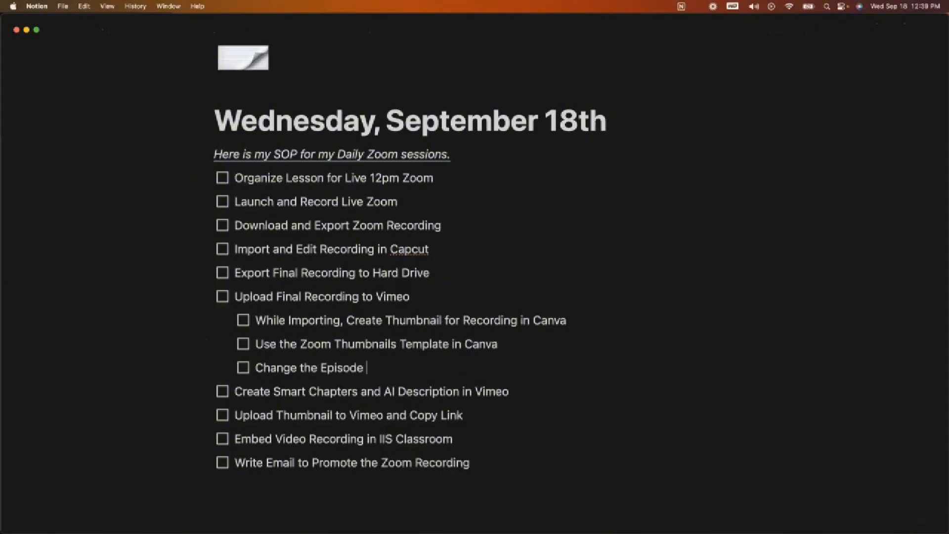
- Insert a nested to-do "Find the corresponding thumbnail and press command d (duplicate)" between the template sub-item and "Change the Episode #"
left_click(506, 340)
key("Return")
type("Fi")
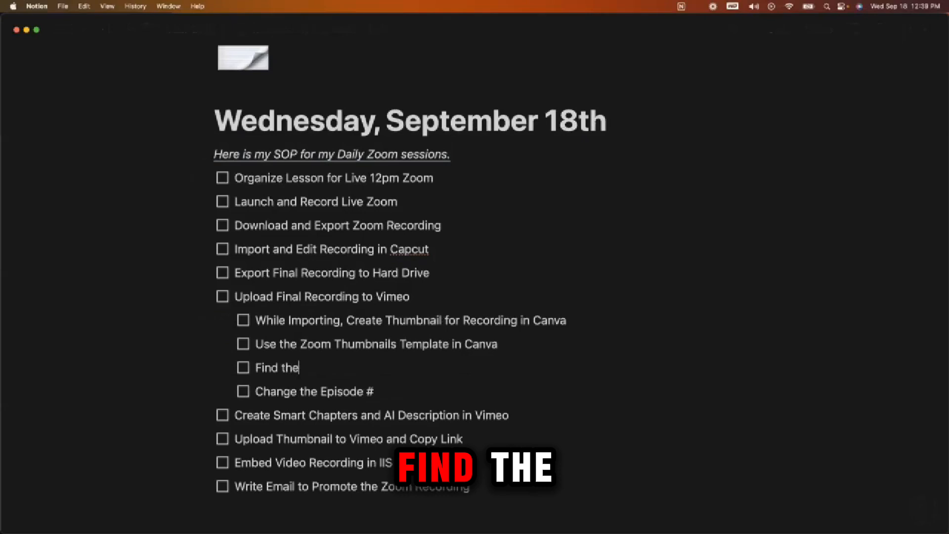
type("nd the")
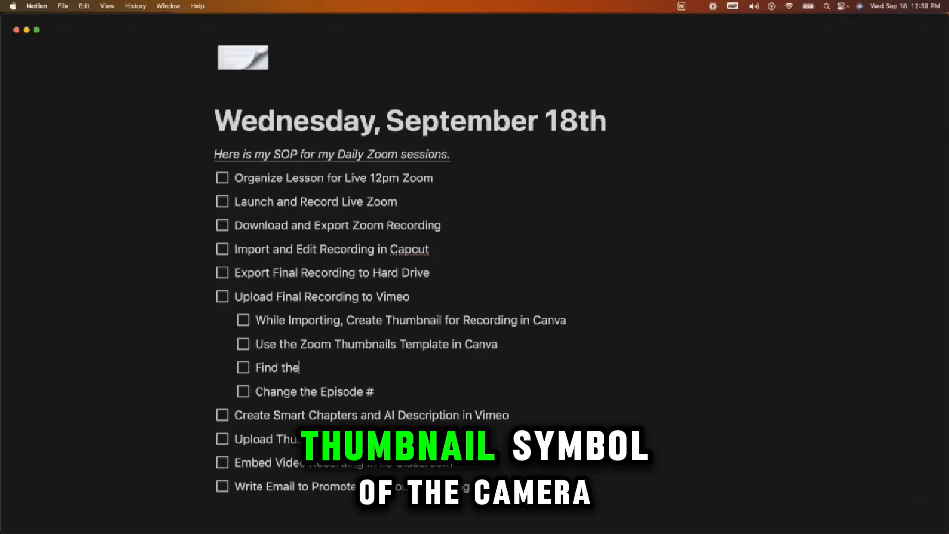
type(" app")
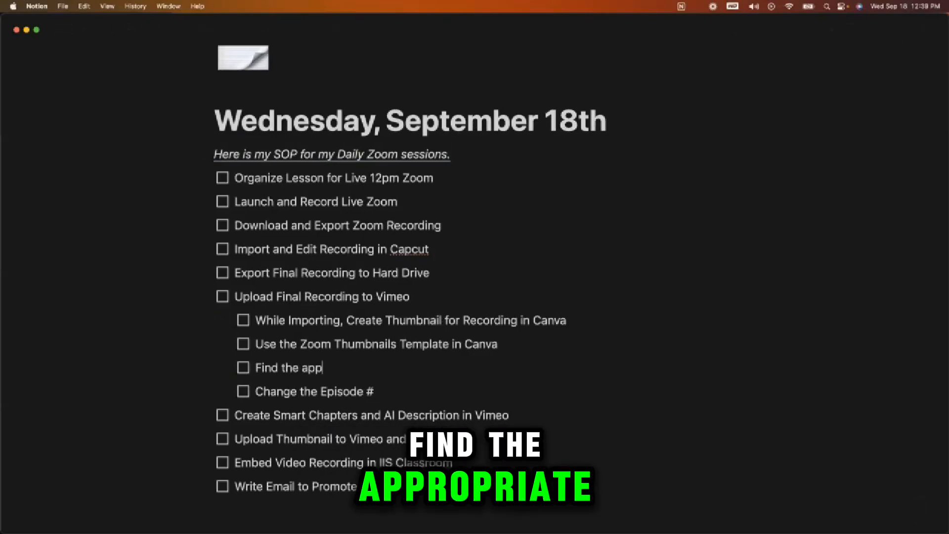
type("ropriate")
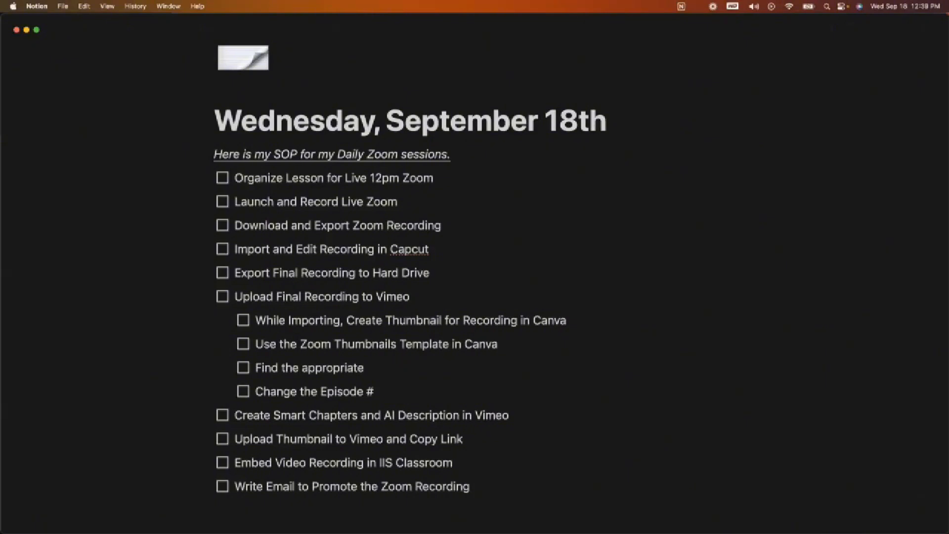
type("t")
key("BackSpace")
key("BackSpace")
key("BackSpace")
key("BackSpace")
key("BackSpace")
key("BackSpace")
key("BackSpace")
key("BackSpace")
key("BackSpace")
key("BackSpace")
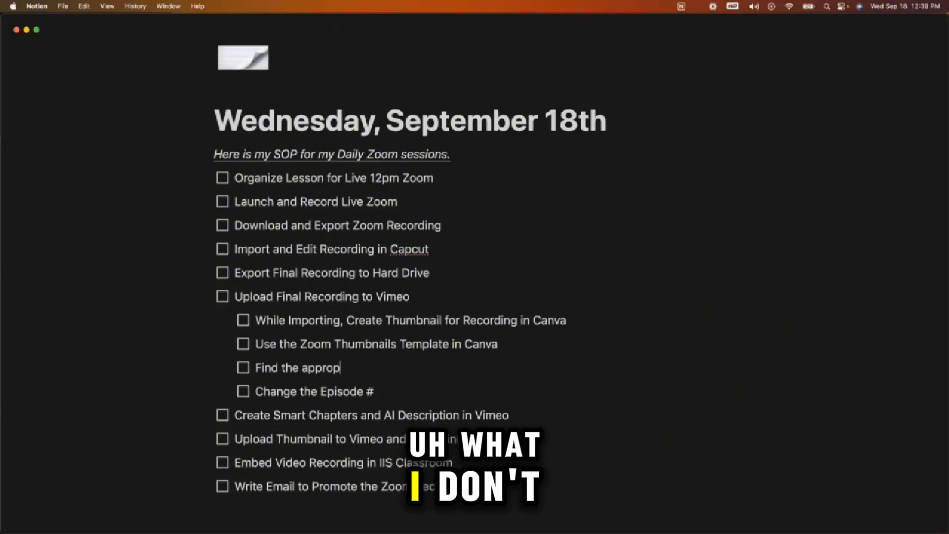
type("corres")
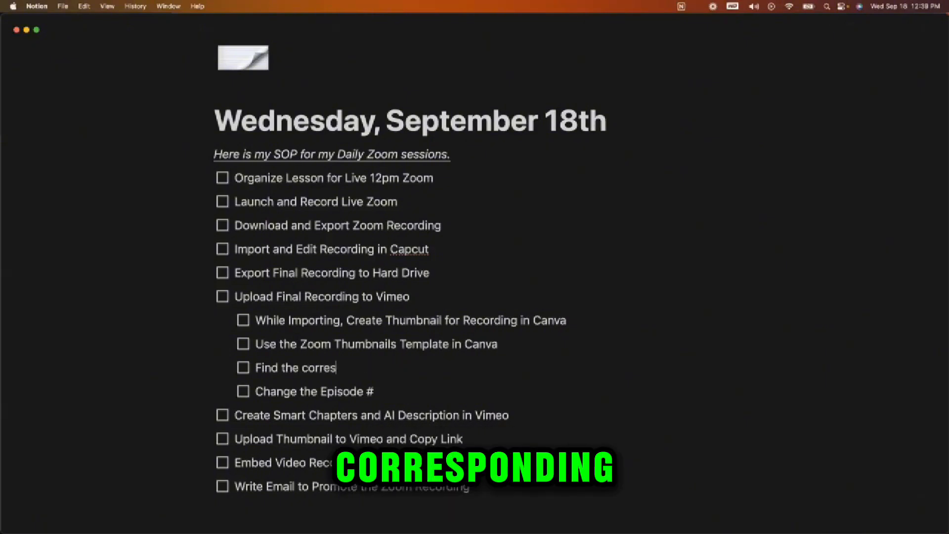
type("ponding t")
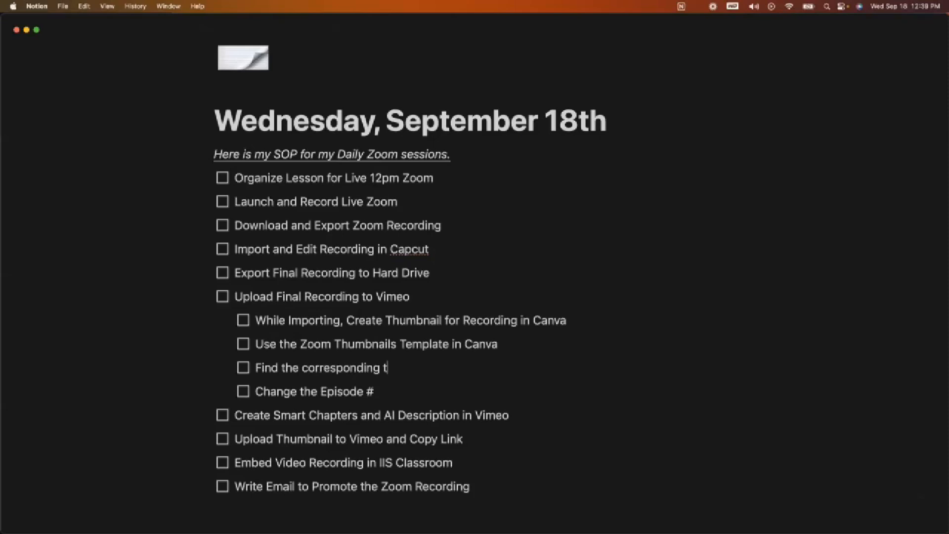
type("humbnail a")
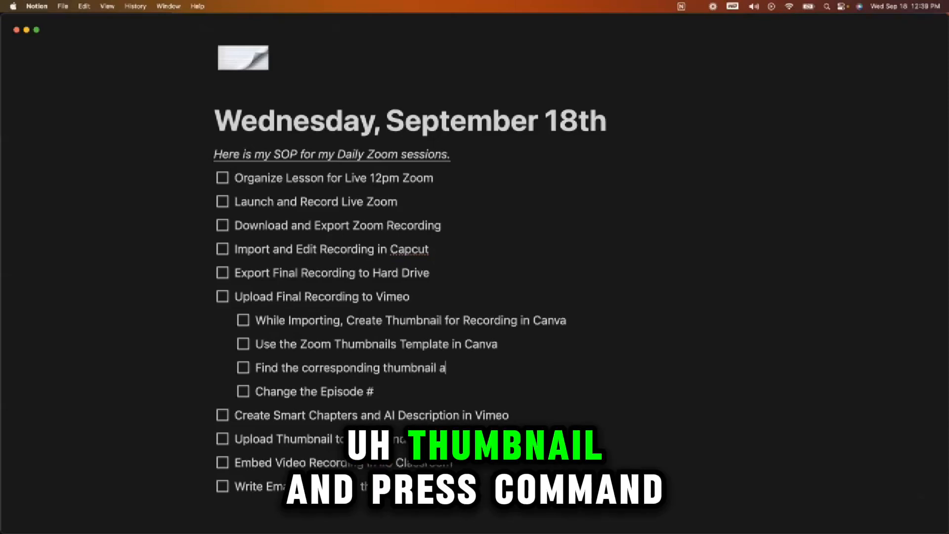
type("nd press c")
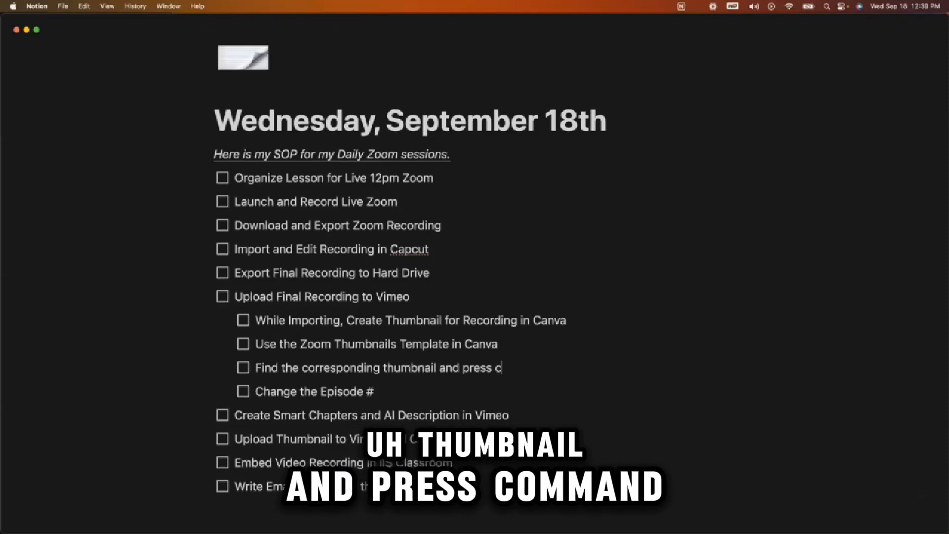
type("ommend d")
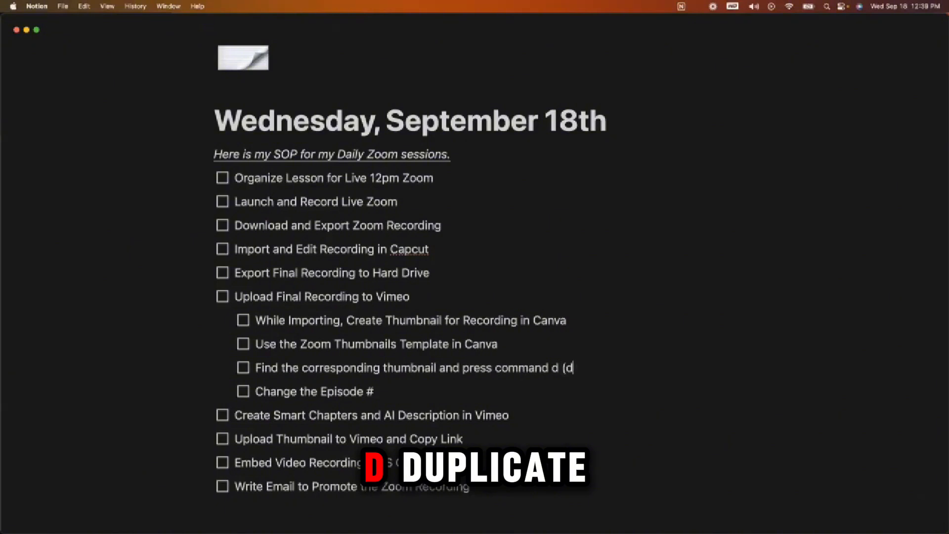
type(" (duplicate)")
- Reword the "Change the Episode #" sub-item as "Then change the Episode #", keeping it a single nested to-do
key("Return")
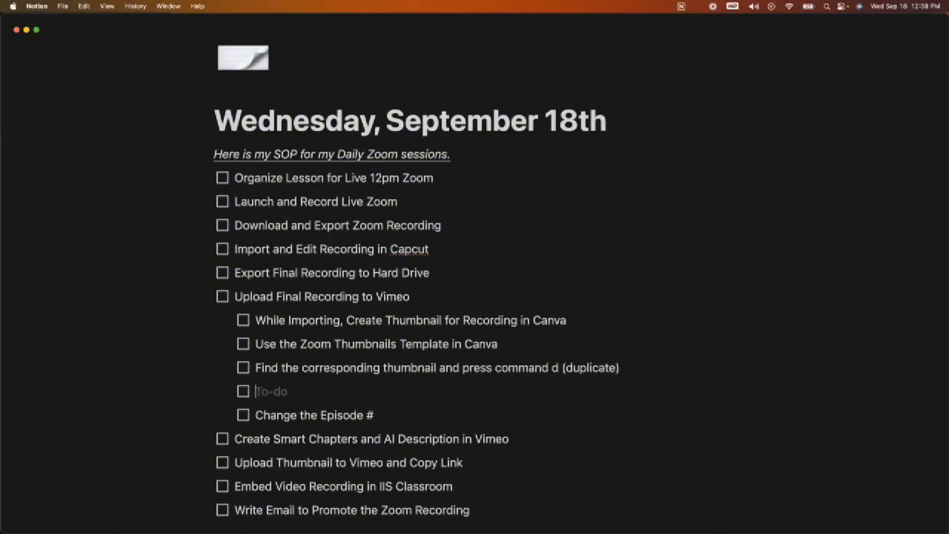
type("Then")
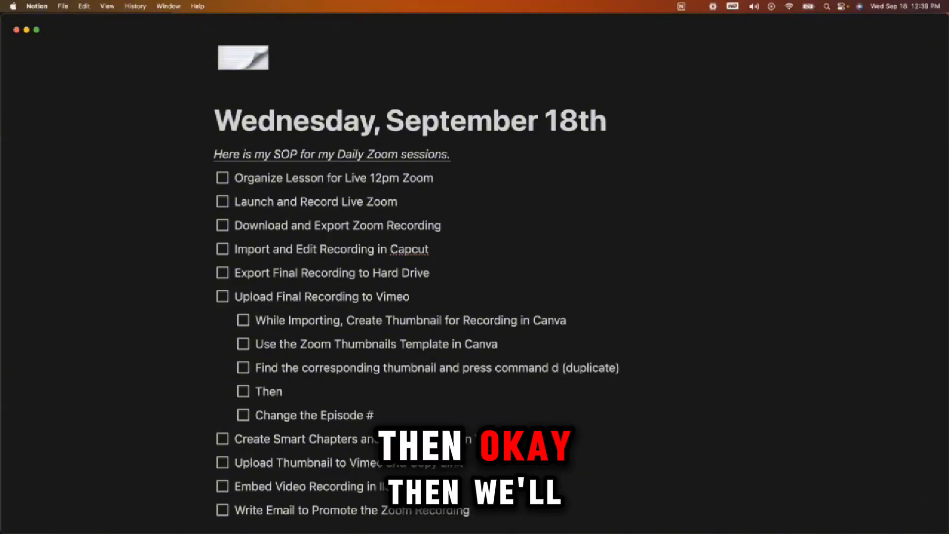
key("Right")
key("Right")
key("BackSpace")
key("BackSpace")
key("BackSpace")
key("BackSpace")
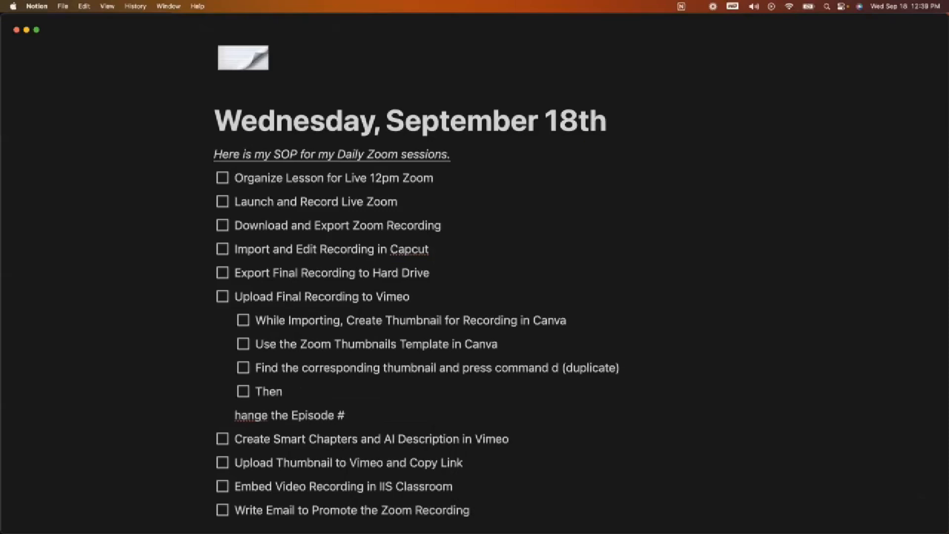
type("change the Episode #")
- Extend the "Then change the Episode #" sub-item with "to be the current episode"
left_click(411, 391)
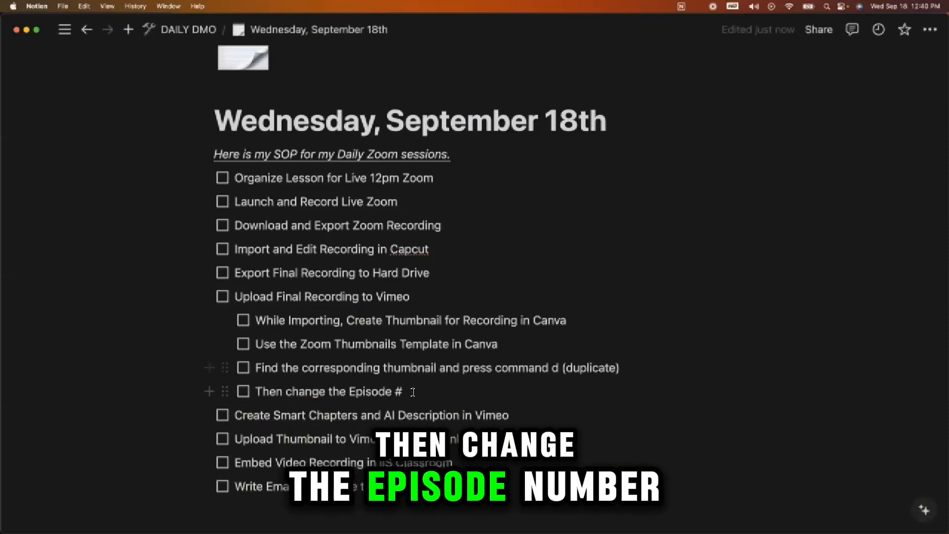
type("to be the ")
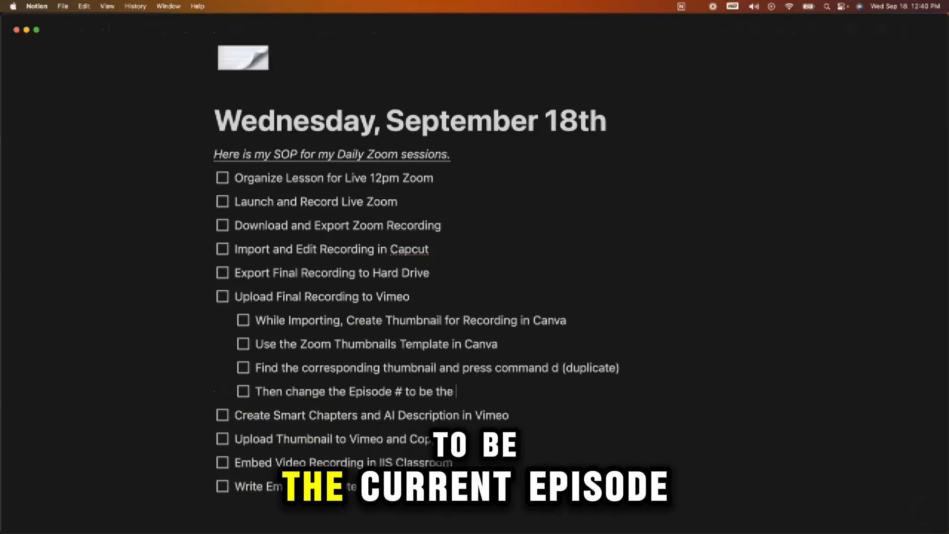
type("current epis")
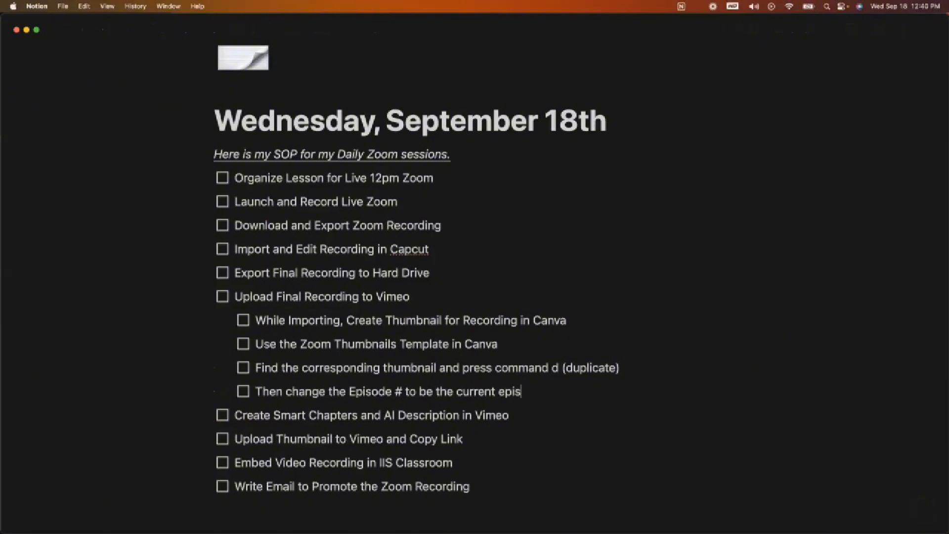
type("ode")
- Add a nested to-do "Then change the Episode name to be the name of the episode" below the episode number sub-item
key("Return")
type("Then change th")
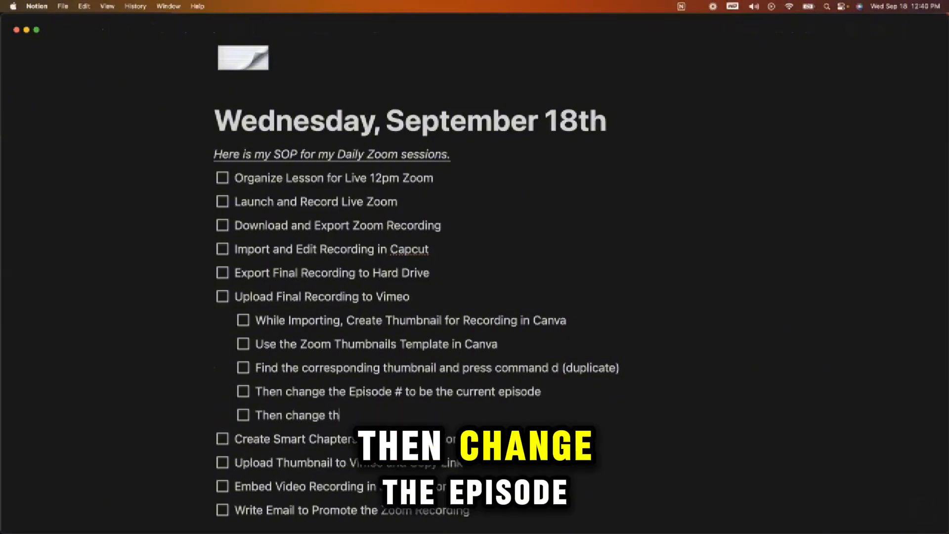
type("e Episode nam")
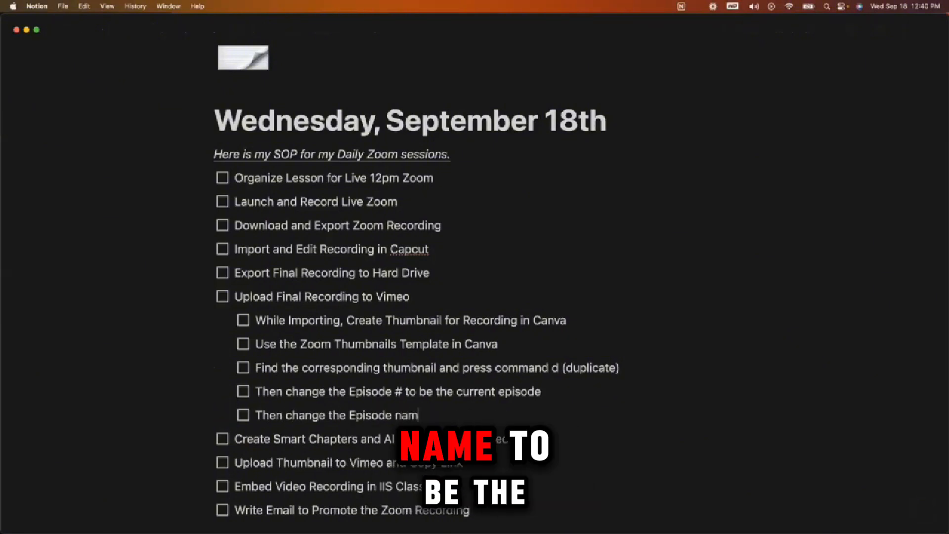
type("e to be the name of the p")
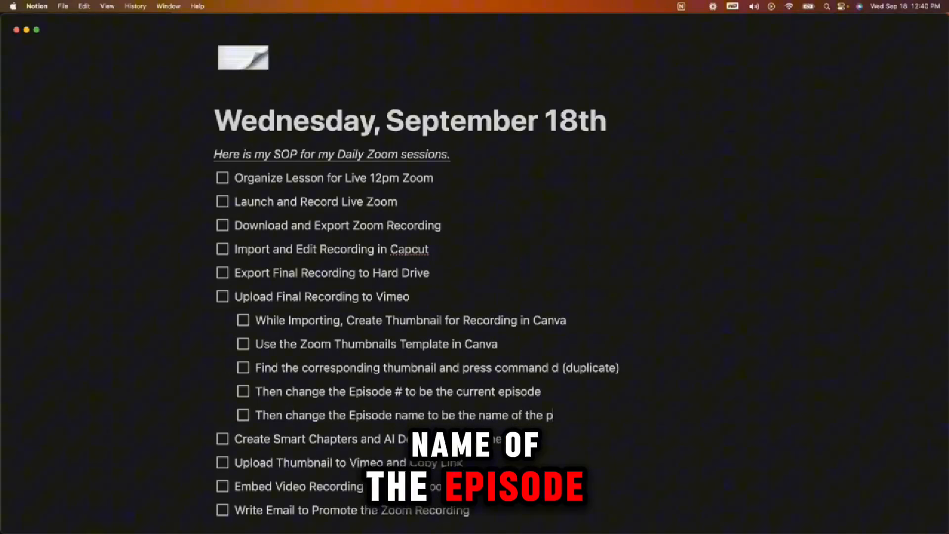
key("BackSpace")
type("epis")
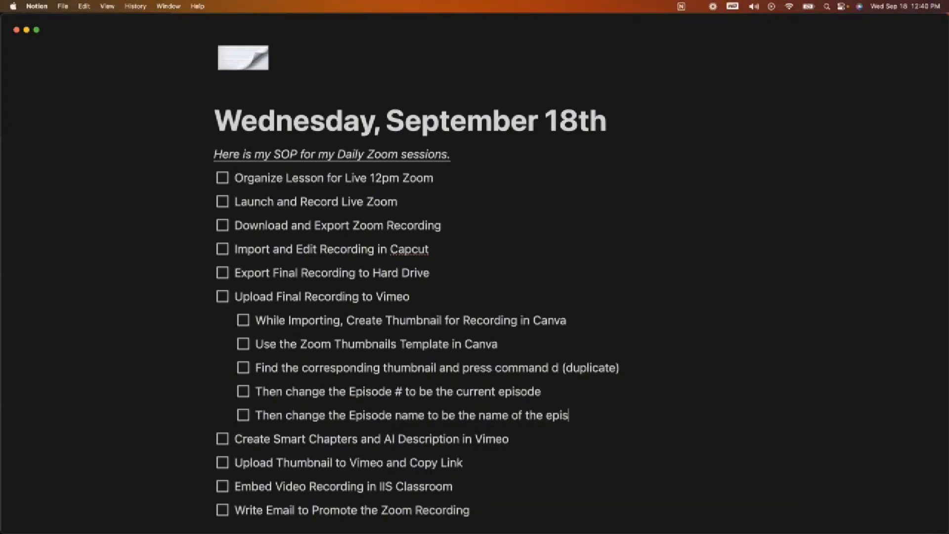
type("ode")
- Add a nested to-do "Adjust the font size so the name isn't too long or too short" below the episode name sub-item
key("Return")
type("Adjust the fon")
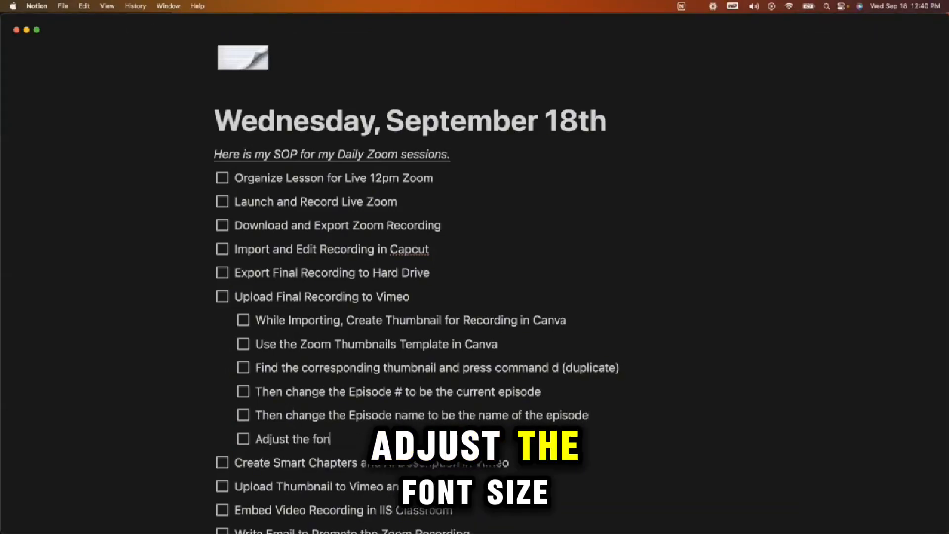
type("t dize")
key("BackSpace")
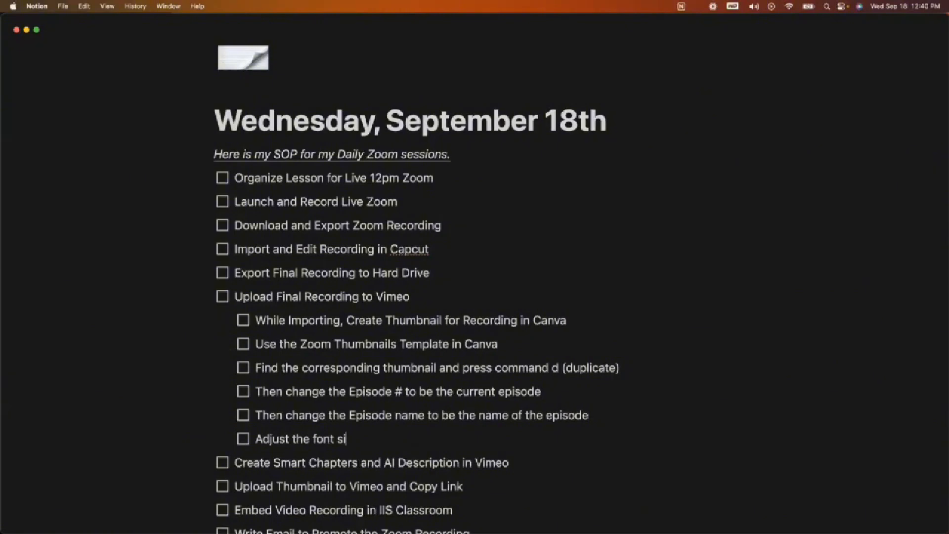
type("e so the next")
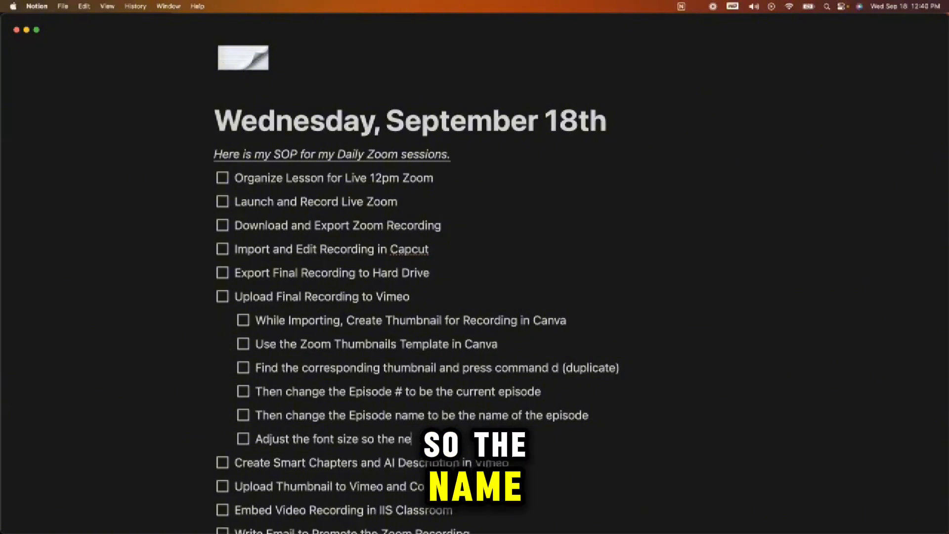
key("BackSpace")
type("ame isn't")
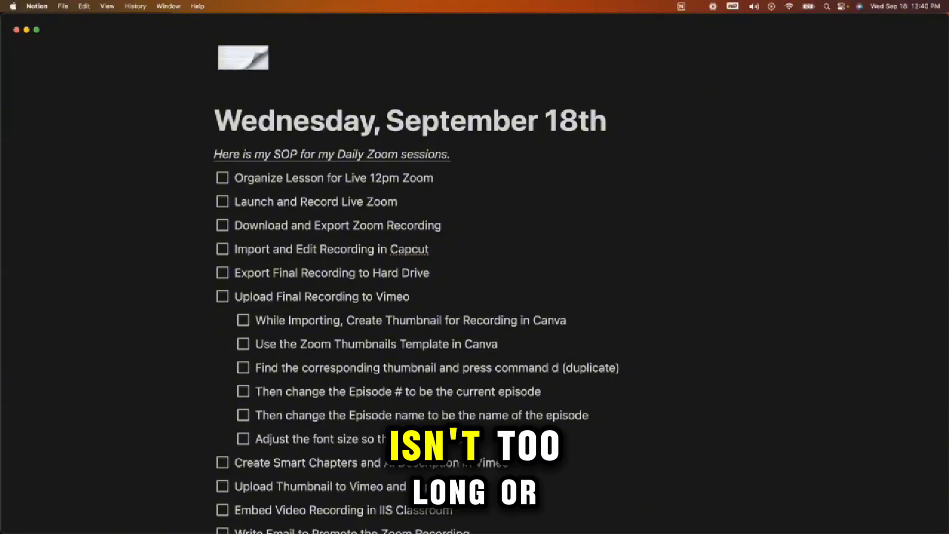
type(" too long to or")
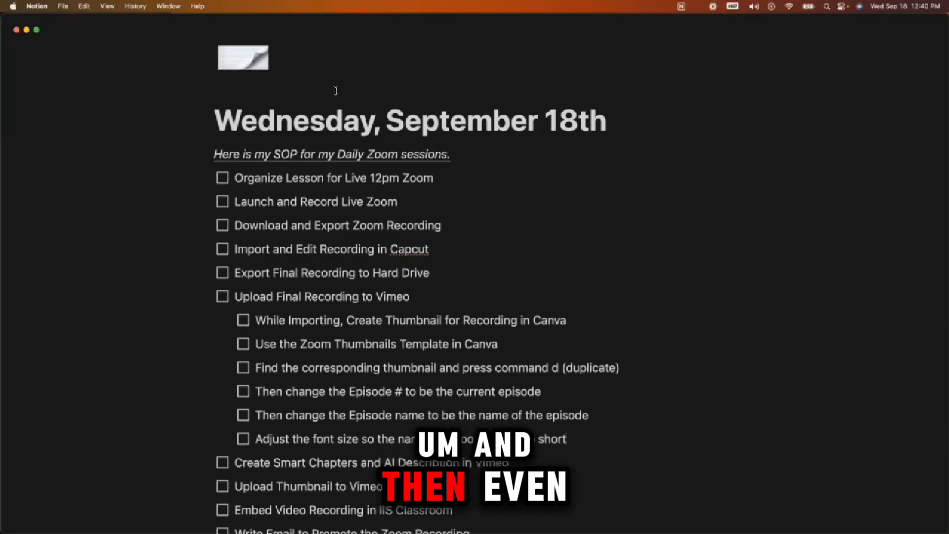
- Insert an empty line directly below the "Here is my SOP for my Daily Zoom sessions." sentence
left_click(461, 156)
key("Return")
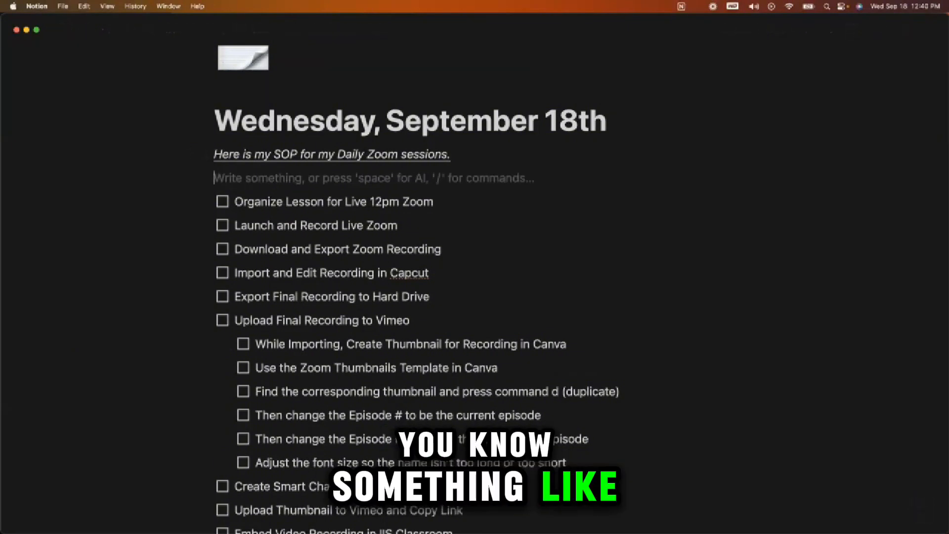
type("/")
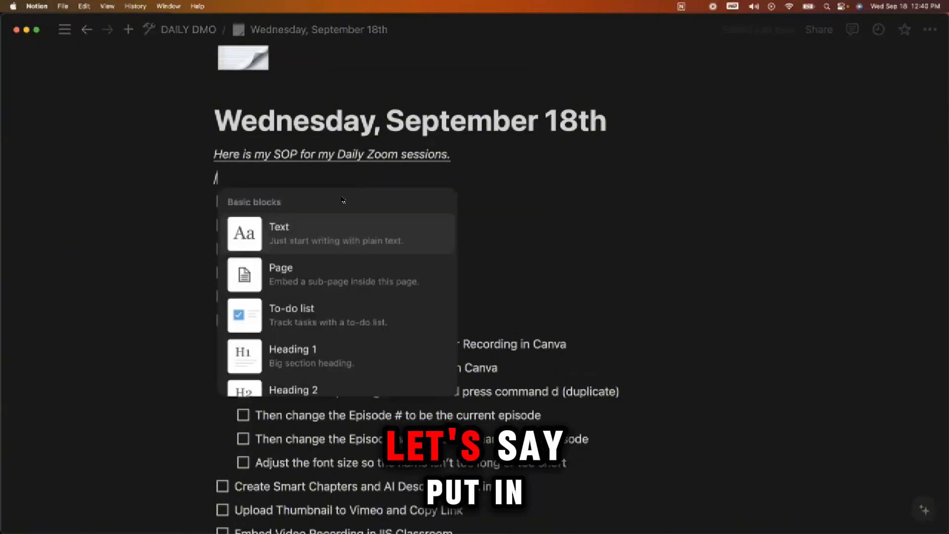
scroll(345, 239, "down", 3)
scroll(345, 238, "down", 5)
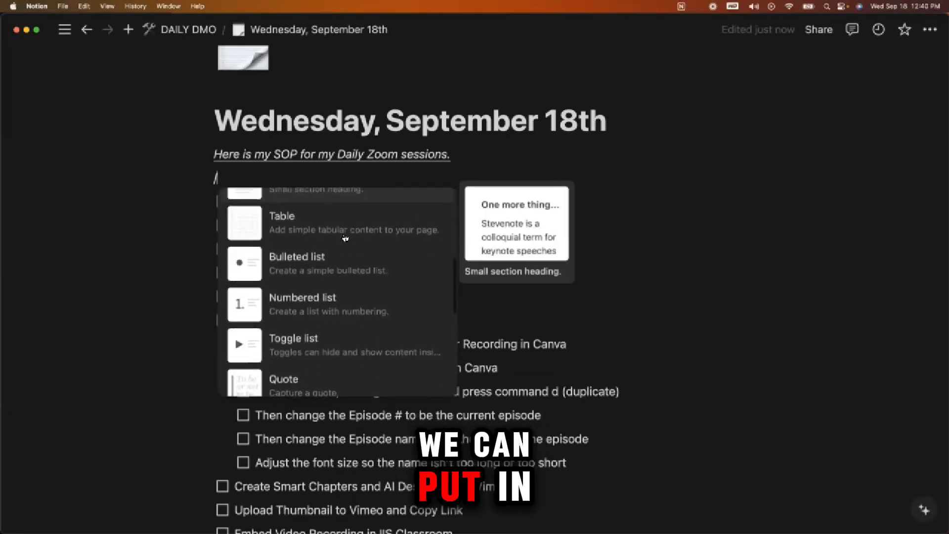
scroll(345, 238, "down", 5)
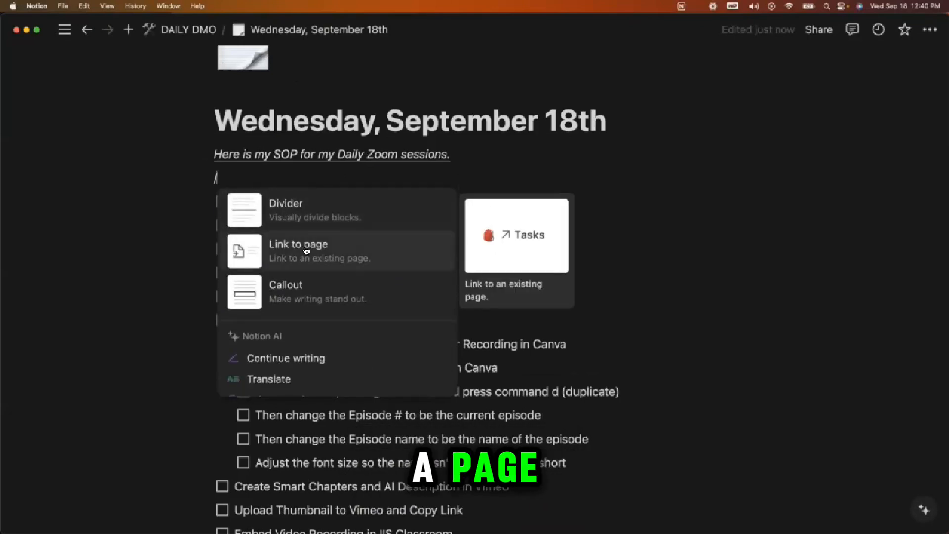
left_click(520, 156)
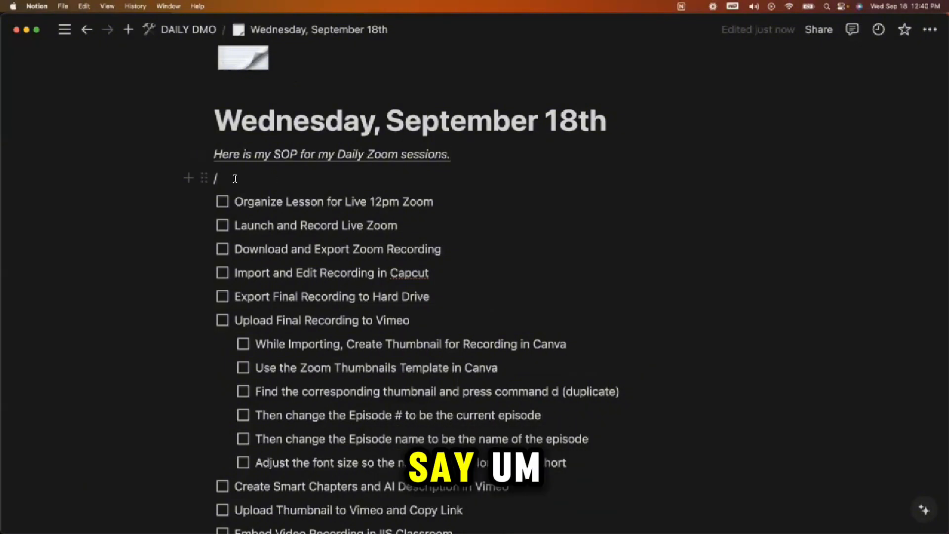
key("BackSpace")
- Write "Click Here to Watch the Loom Recording of this Outline" on the empty line below the SOP sentence
type("Click Here to Watch")
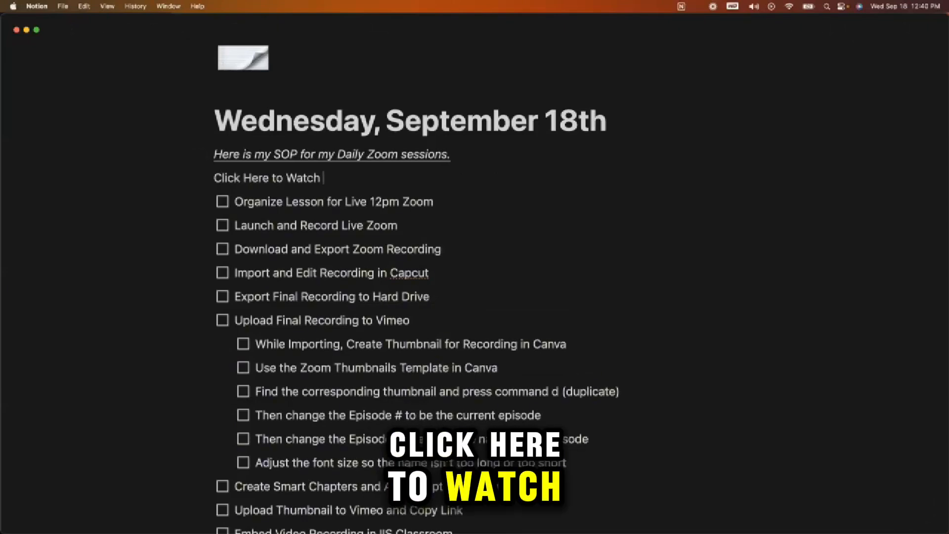
type("the Loom R")
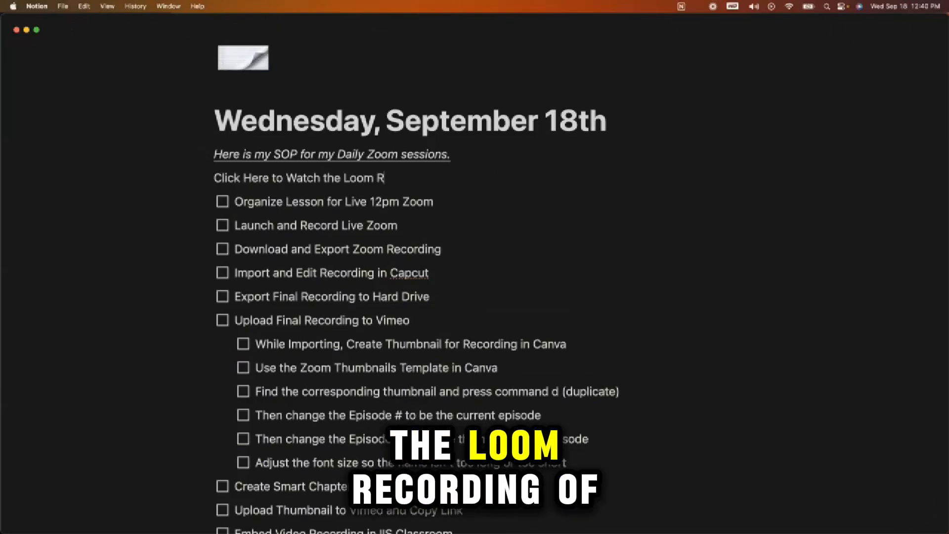
type("ecording of this")
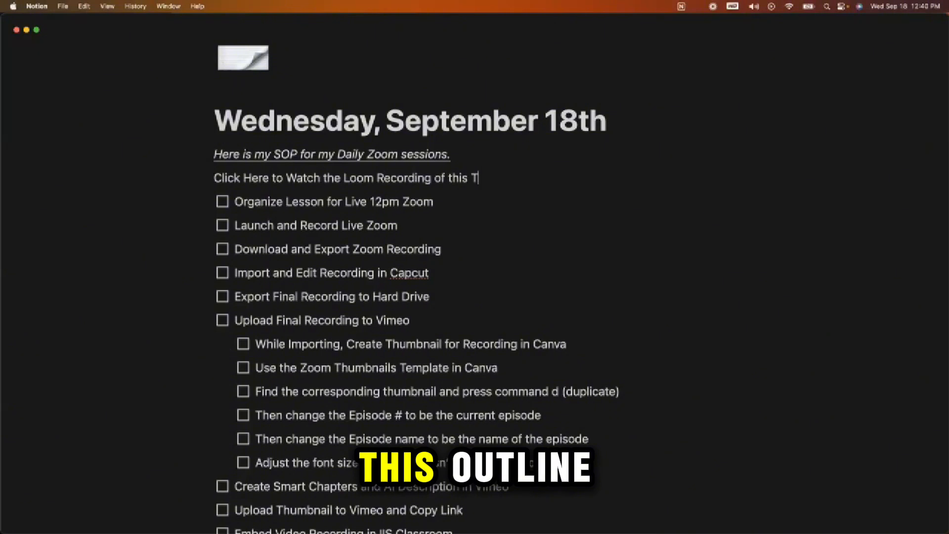
type(" Outline")
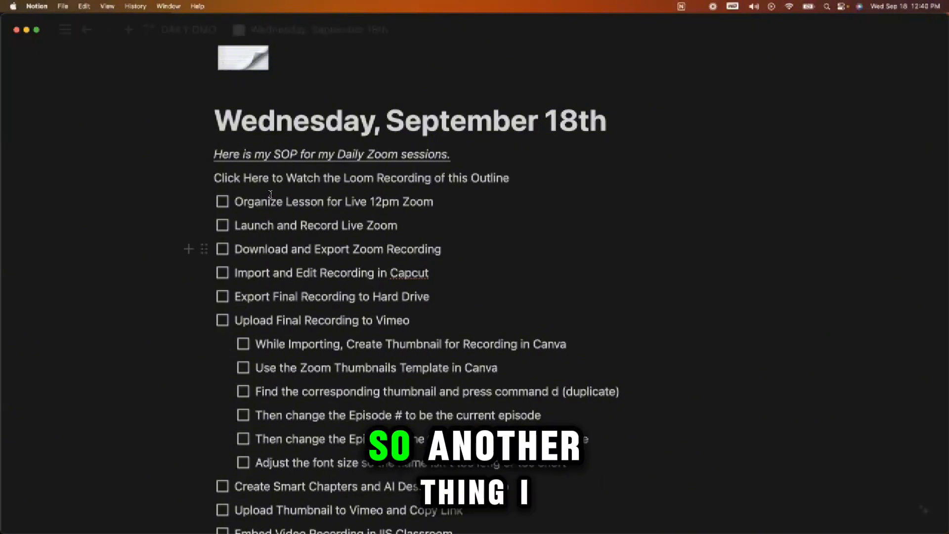
triple_click(296, 178)
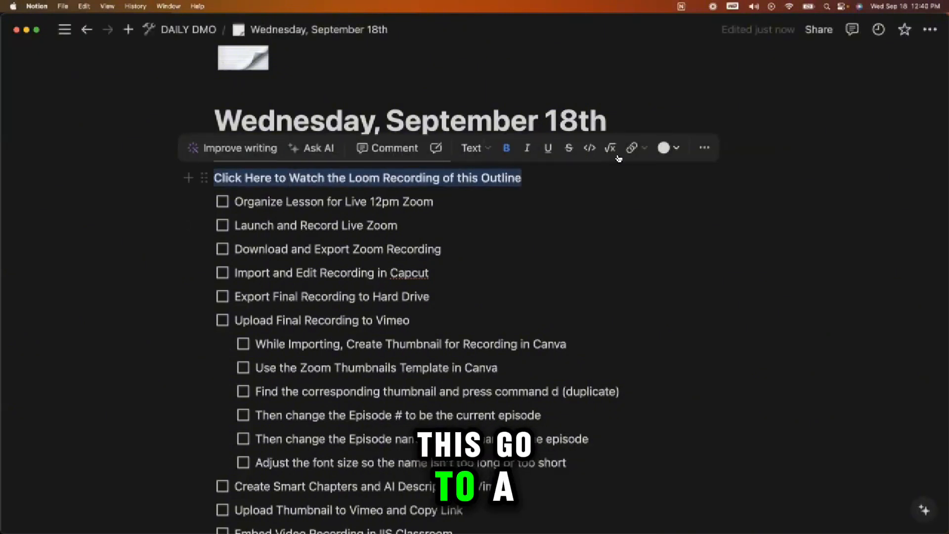
left_click(632, 148)
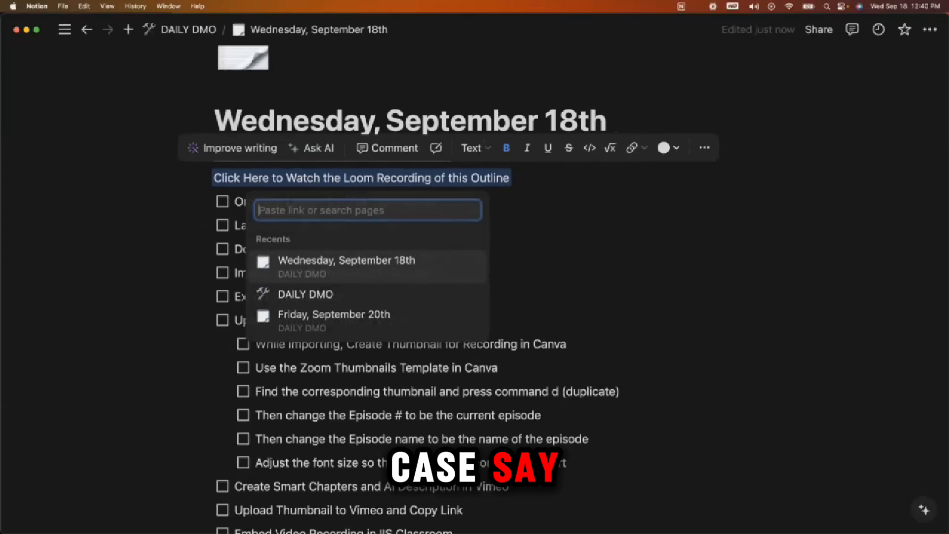
type("http://google")
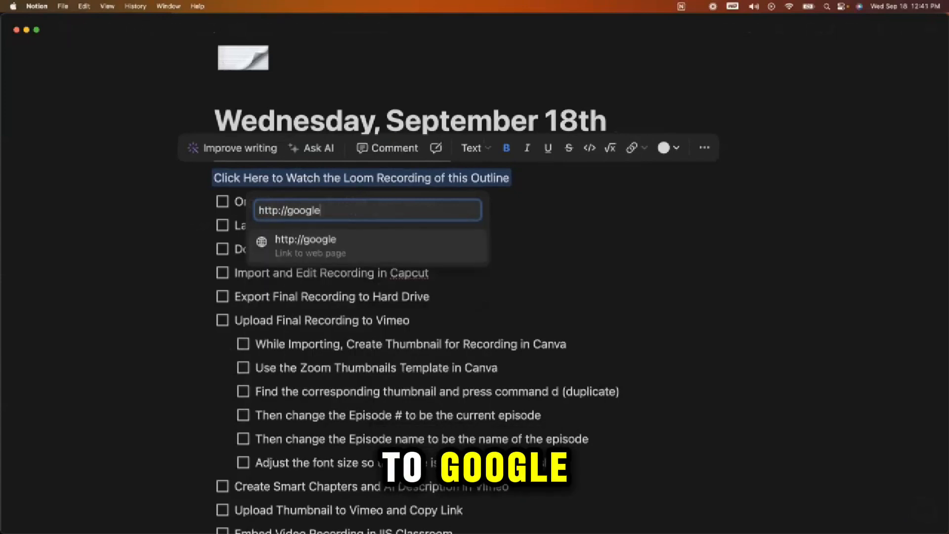
type(".com")
key("Return")
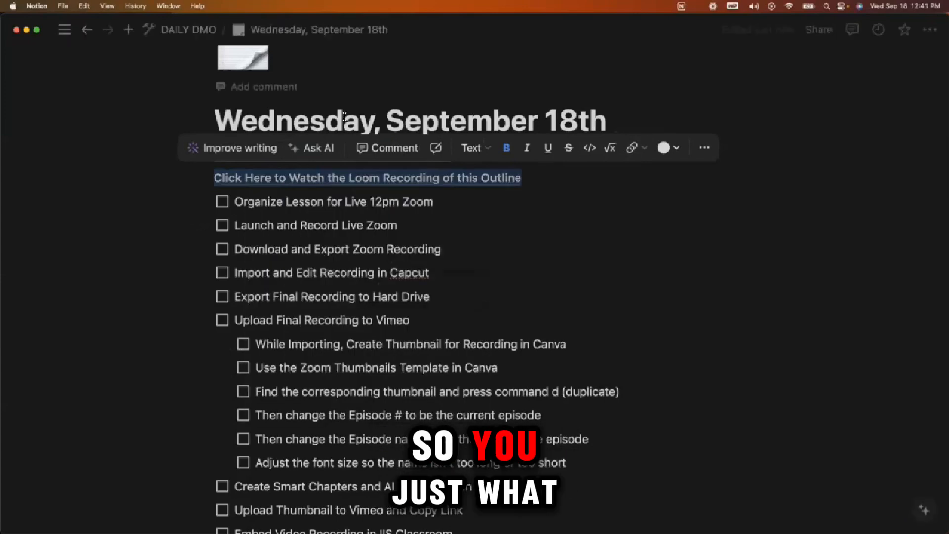
- Reopen the link settings of the Loom recording line to review its URL and title, leaving them as they are
left_click(524, 174)
triple_click(526, 177)
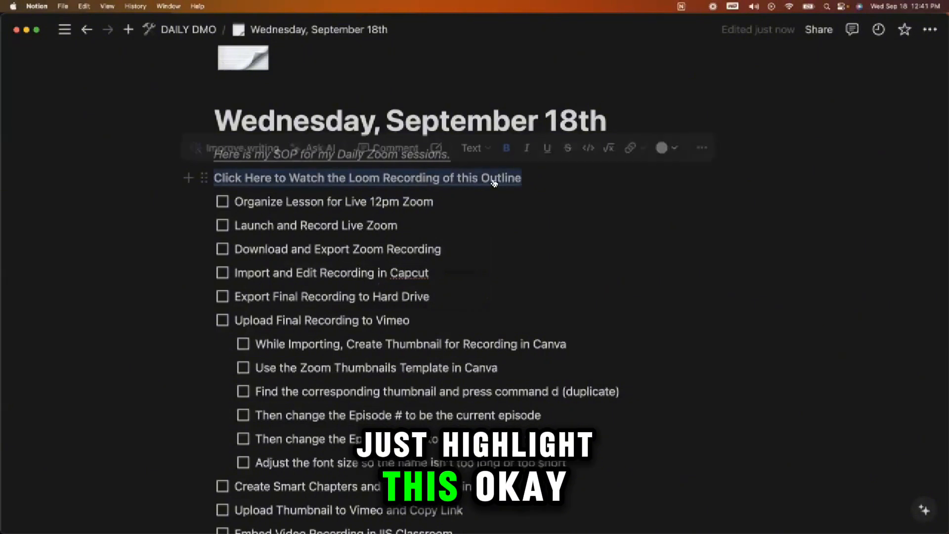
mouse_move(493, 182)
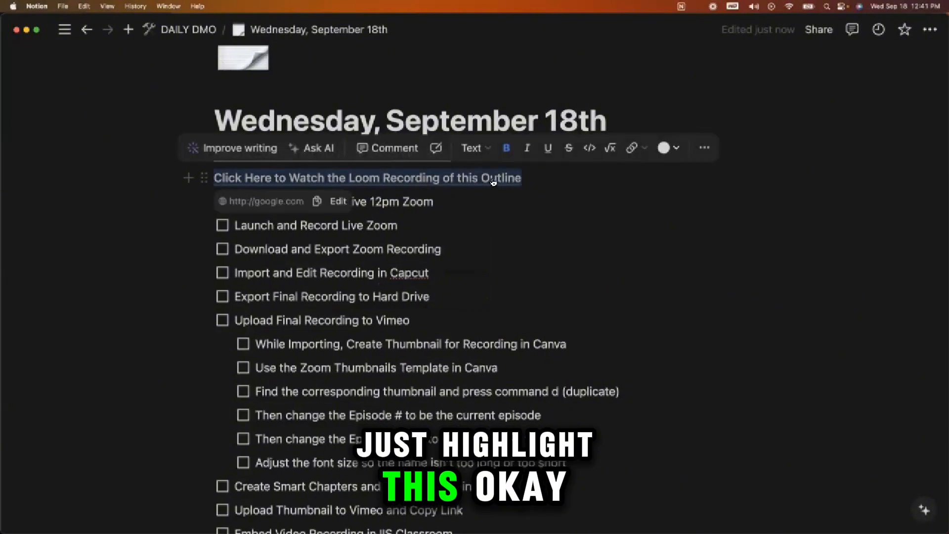
left_click(631, 148)
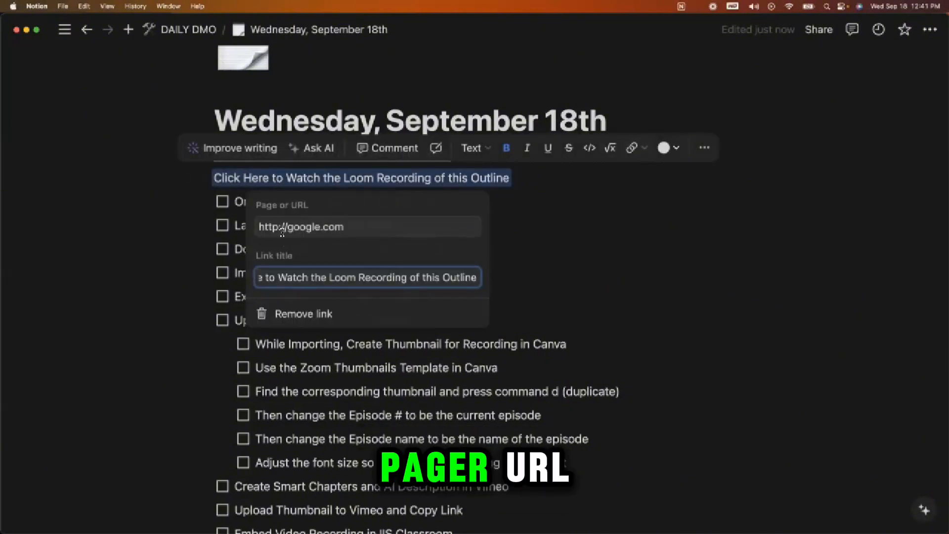
left_click(563, 226)
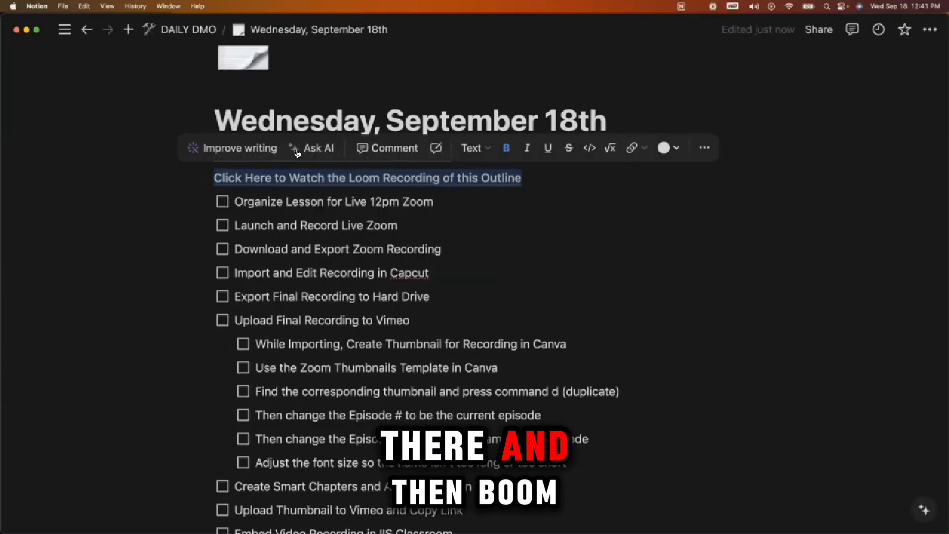
- Color the linked Loom recording line yellow
left_click(667, 148)
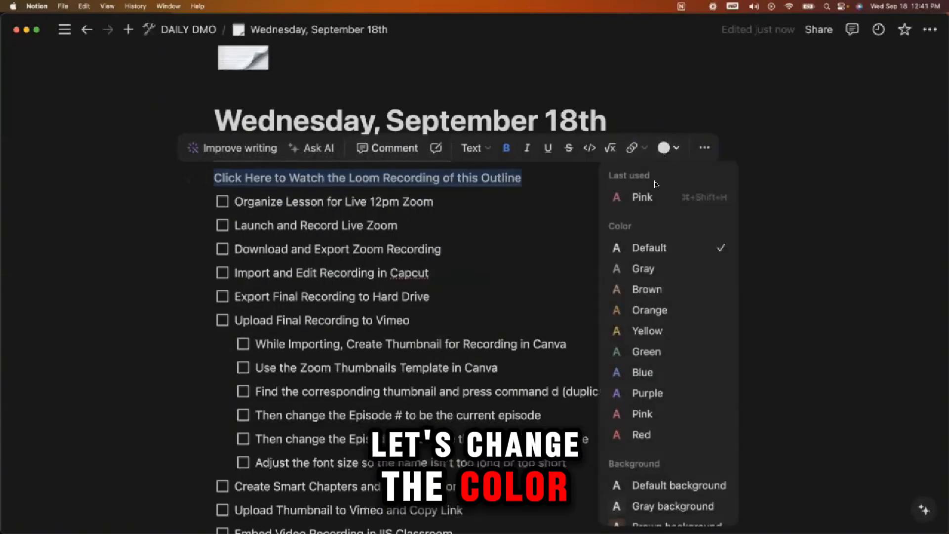
left_click(642, 329)
left_click(542, 326)
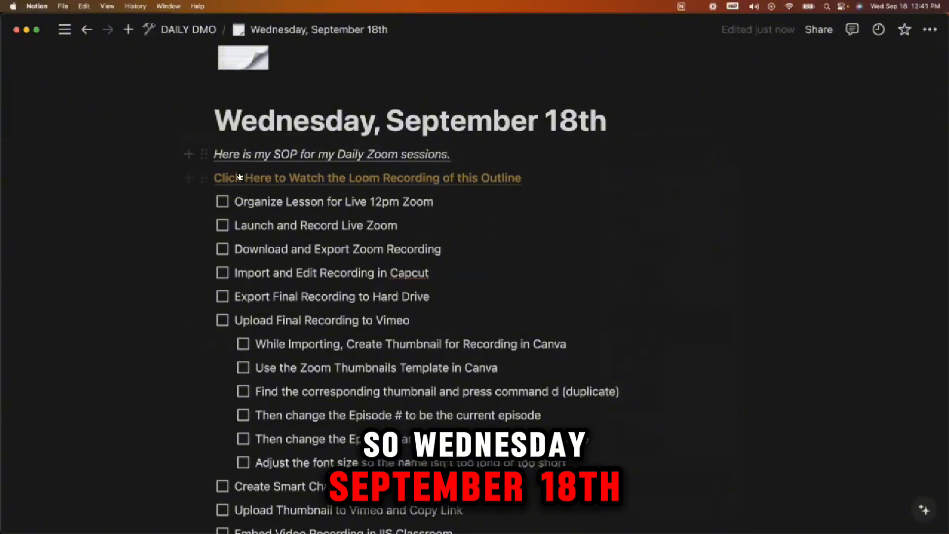
mouse_move(429, 181)
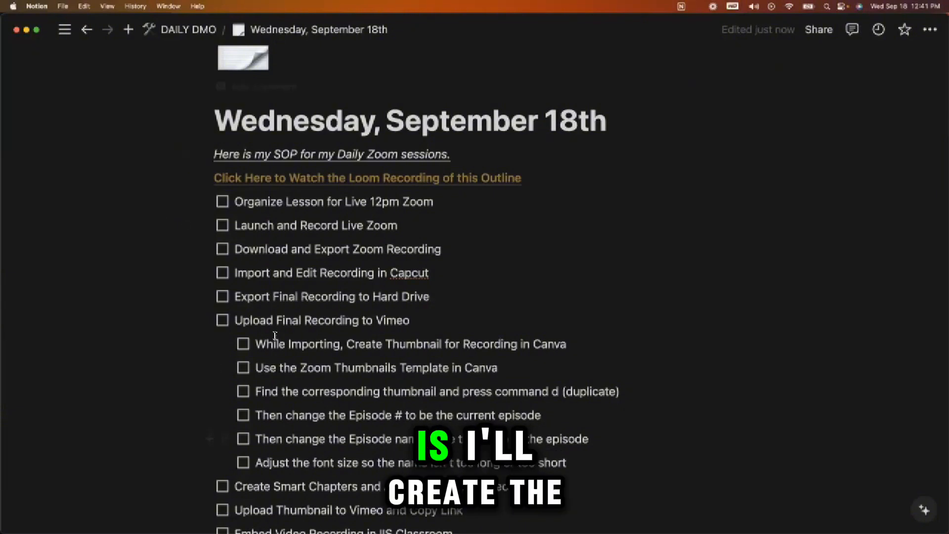
scroll(330, 137, "down", 4)
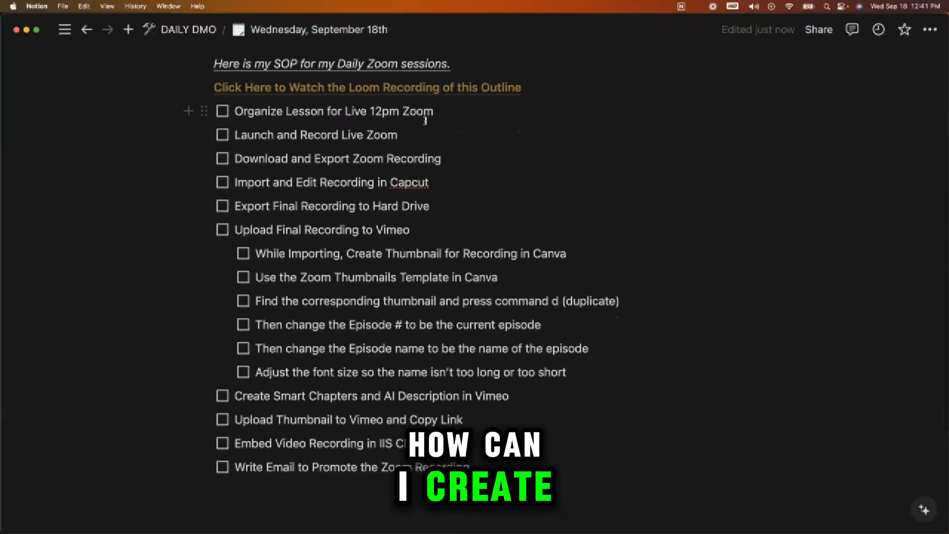
scroll(325, 157, "up", 4)
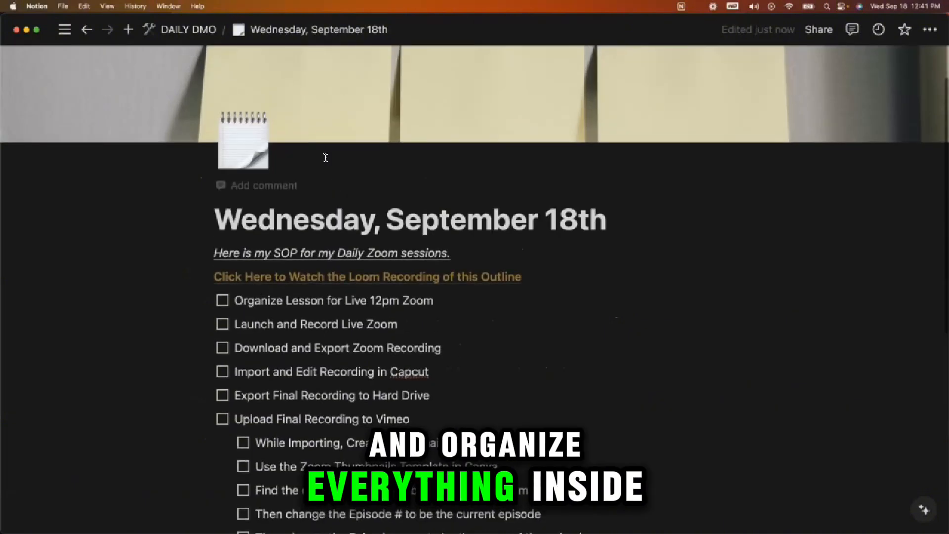
scroll(325, 158, "up", 2)
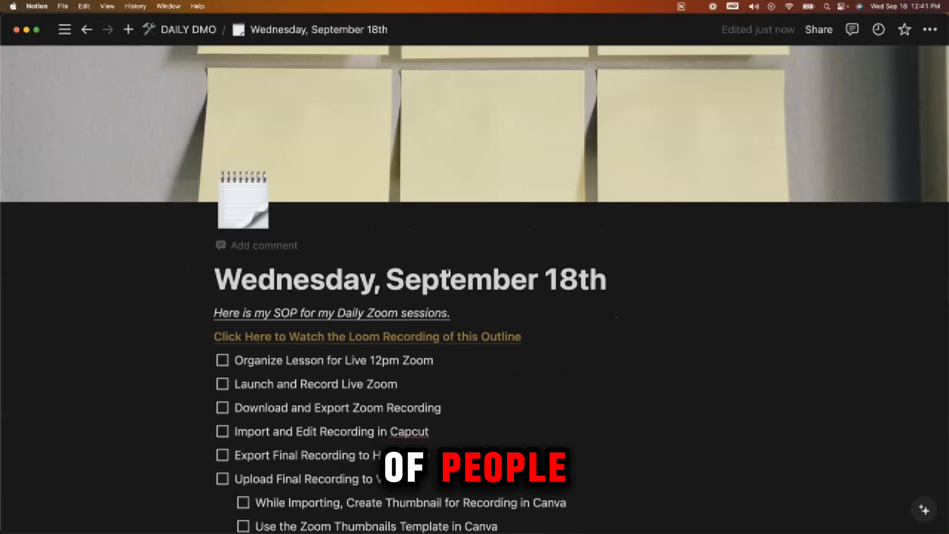
scroll(448, 272, "down", 5)
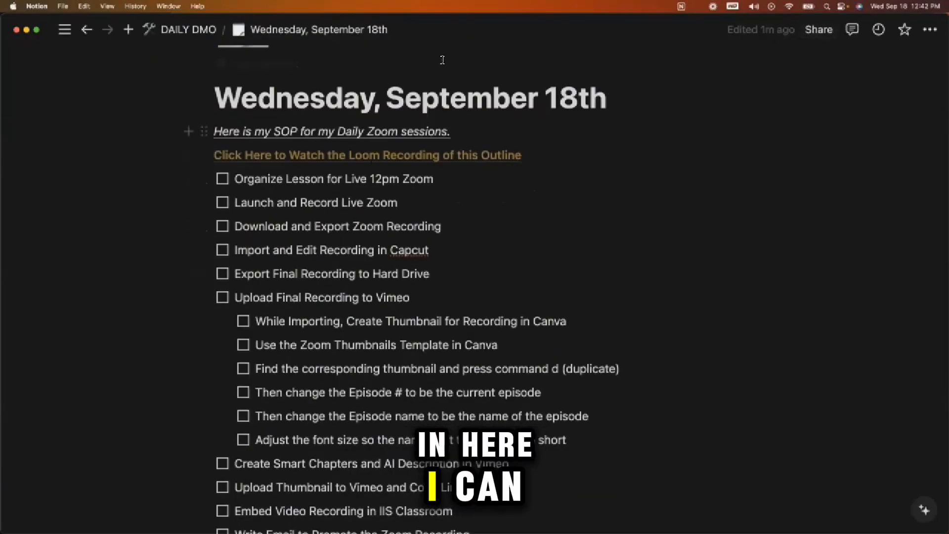
scroll(335, 174, "up", 5)
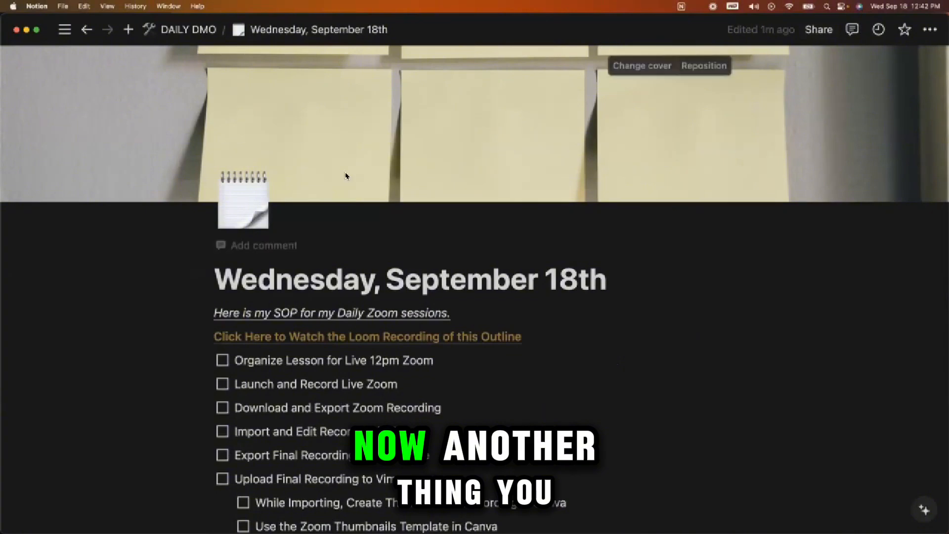
- Add two empty text lines below the "Write Email to Promote the Zoom Recording" to-do at the end of the checklist
scroll(359, 372, "down", 10)
left_click(514, 298)
key("Return")
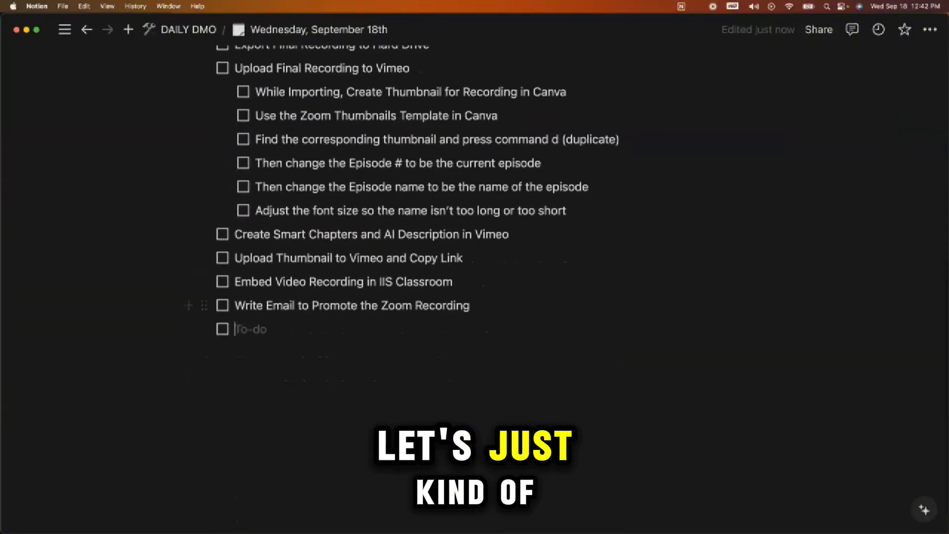
key("Return")
key("Return")
type("/")
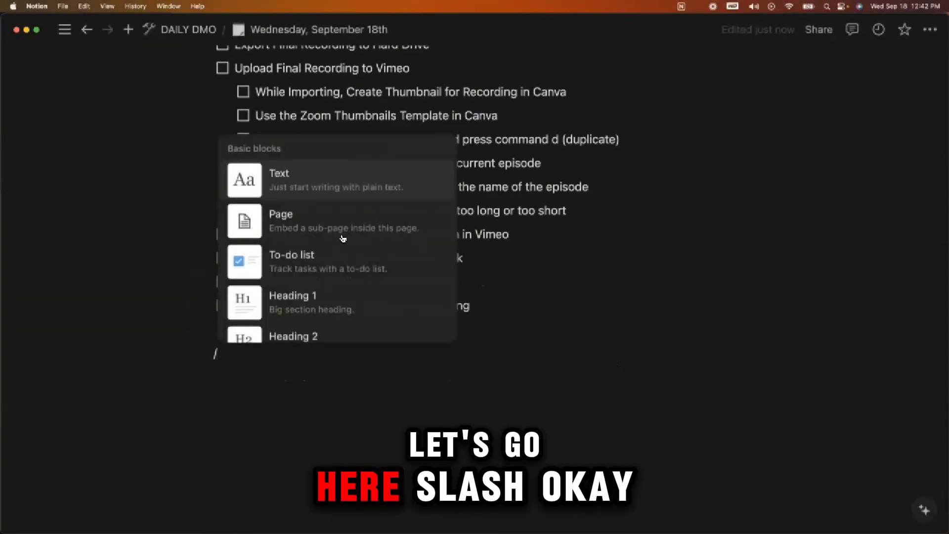
scroll(342, 239, "down", 3)
scroll(343, 238, "down", 4)
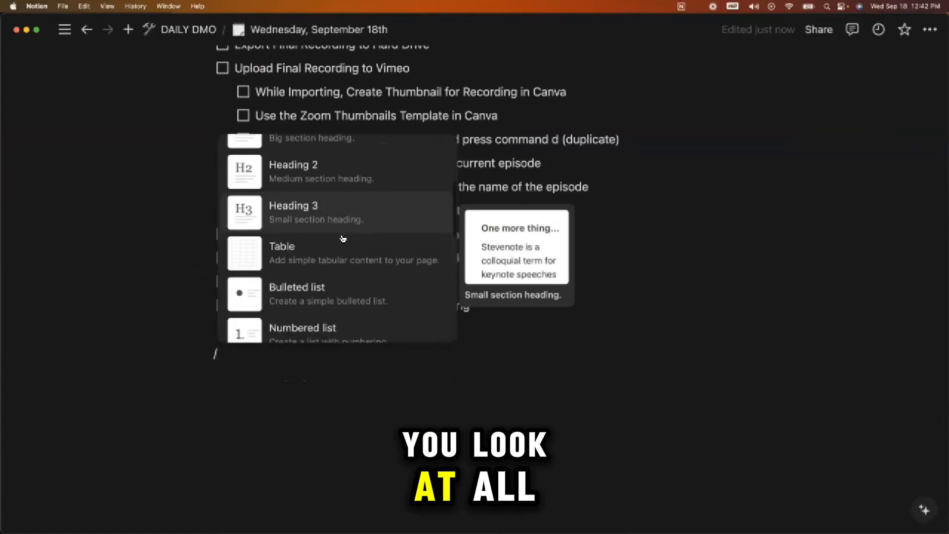
scroll(342, 239, "down", 4)
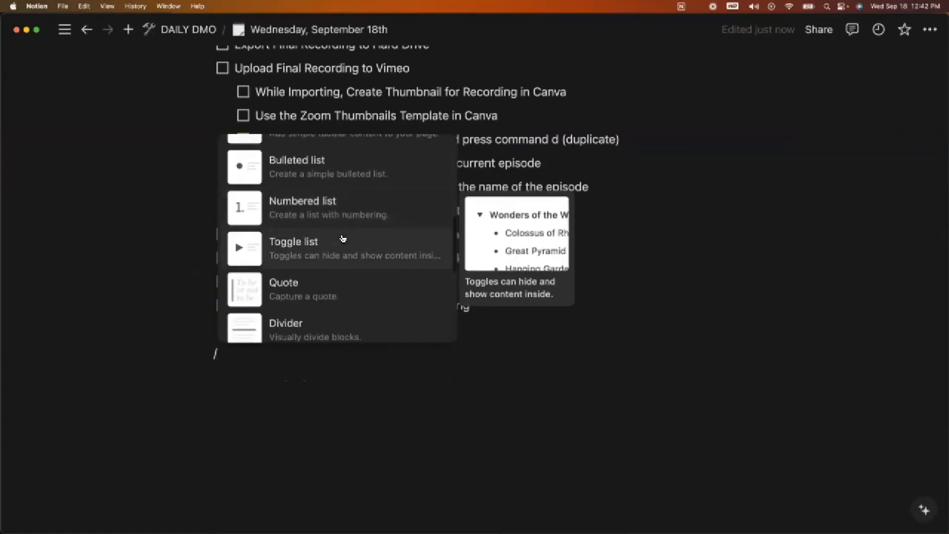
scroll(326, 237, "down", 2)
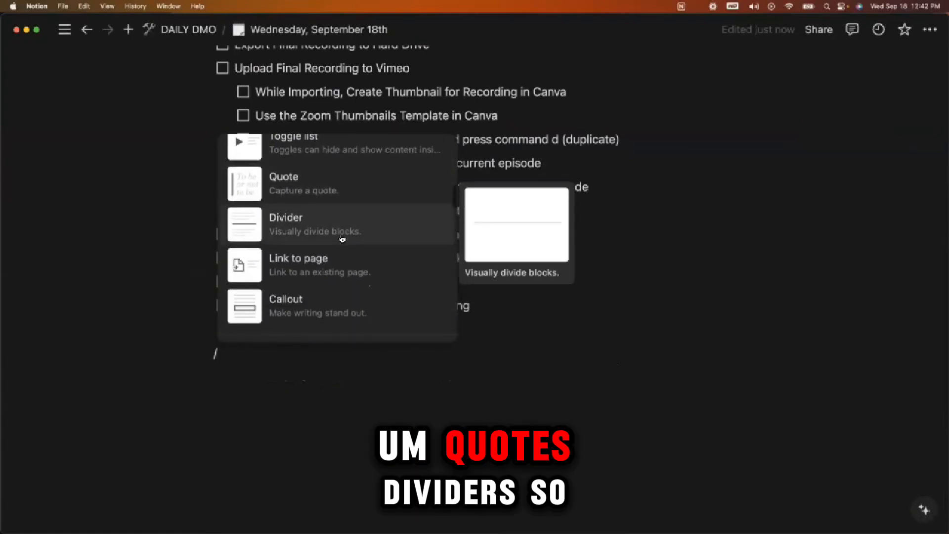
left_click(341, 446)
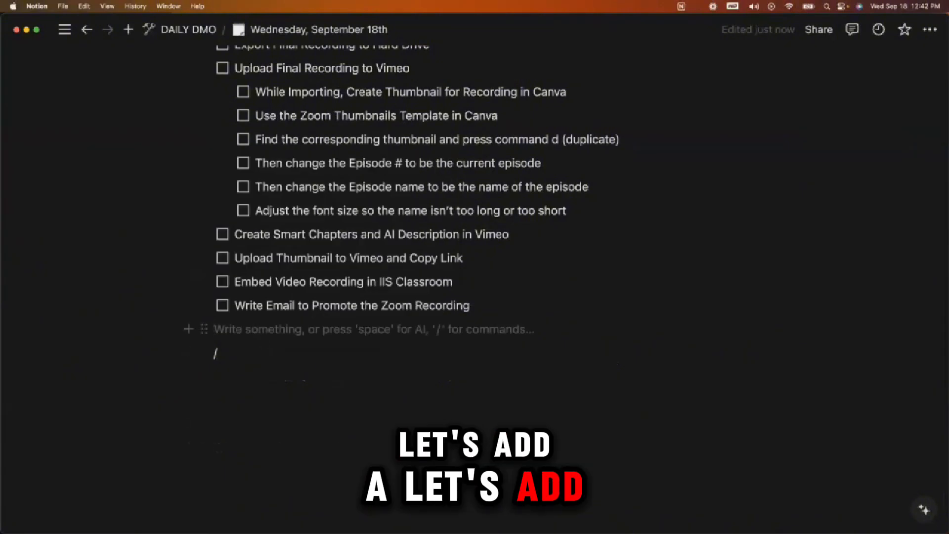
type("/d")
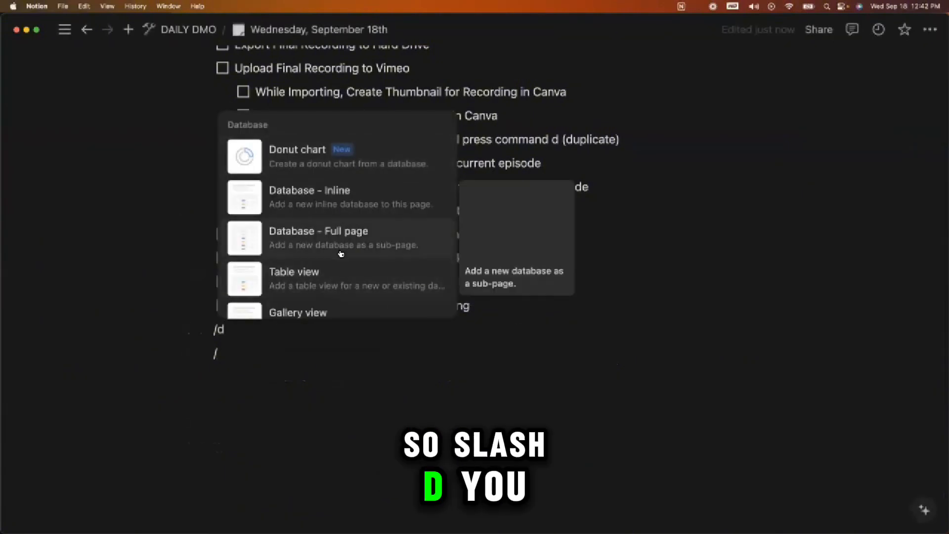
scroll(340, 254, "down", 5)
left_click(318, 419)
left_click(253, 331)
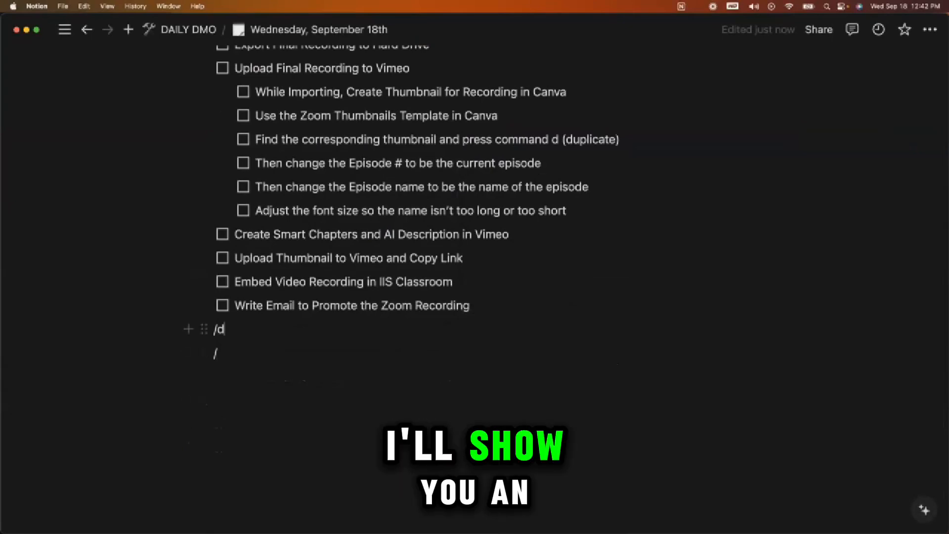
key("BackSpace")
key("BackSpace")
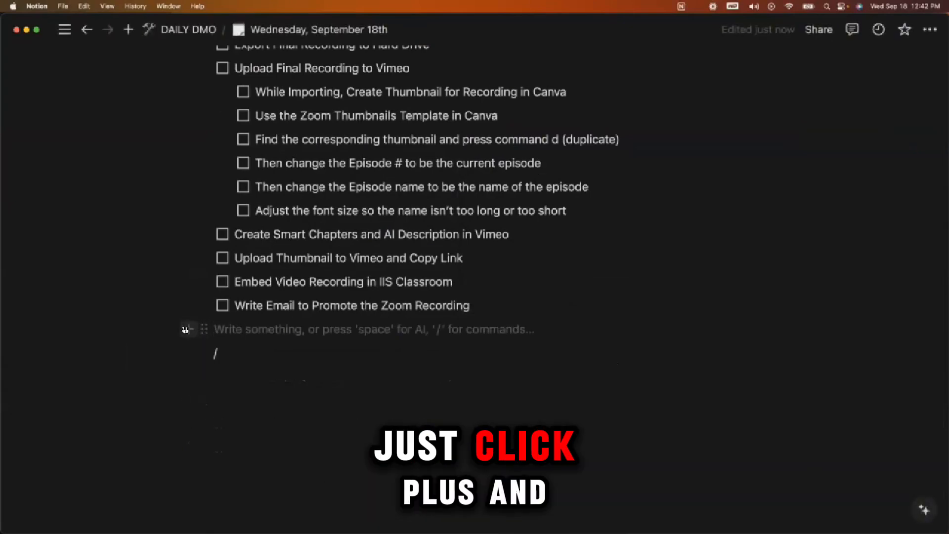
- Insert a divider below the "Write Email to Promote the Zoom Recording" to-do and delete the line with the stray slash
left_click(185, 330)
scroll(332, 232, "down", 8)
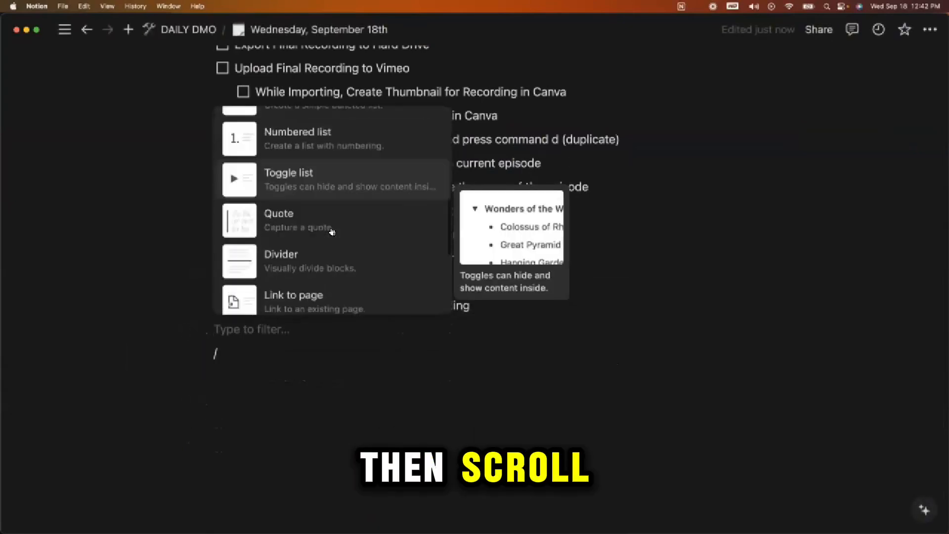
scroll(331, 232, "down", 2)
left_click(316, 203)
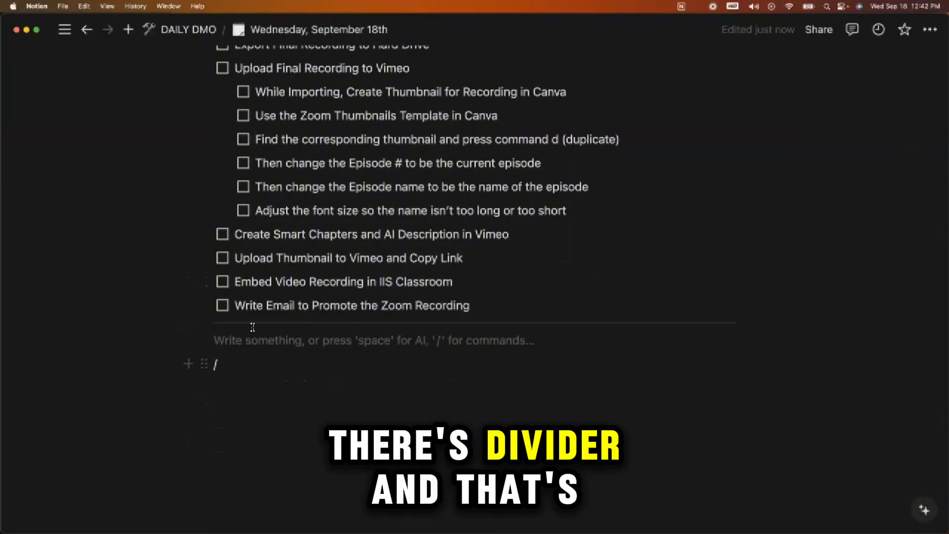
left_click(216, 364)
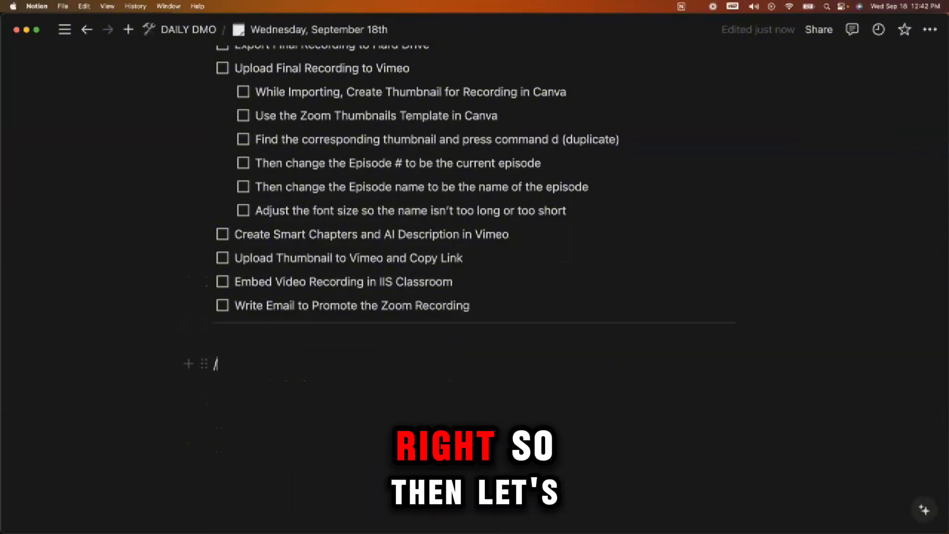
key("BackSpace")
key("BackSpace")
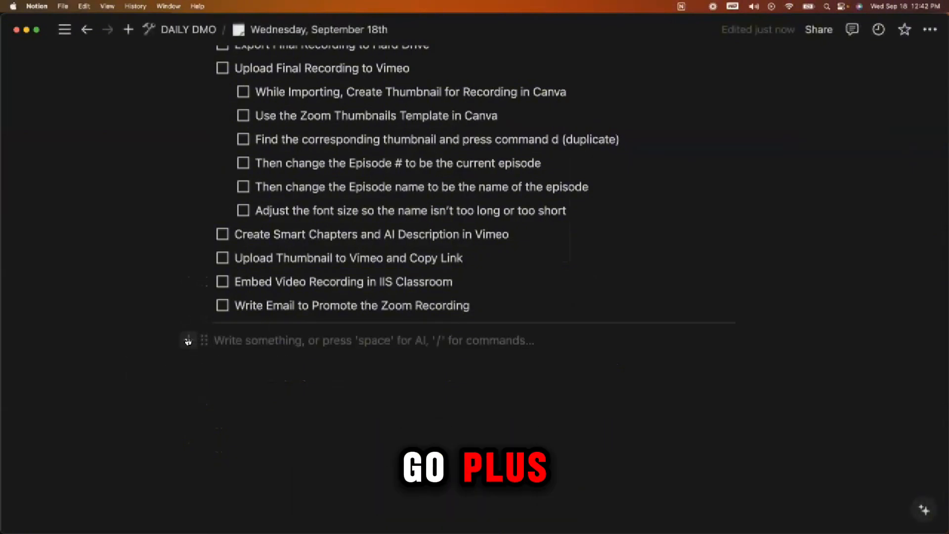
- Add a Heading 2 reading "ADDITIONAL NOTES FOR THIS SESSION" below the divider, followed by an empty line
left_click(188, 341)
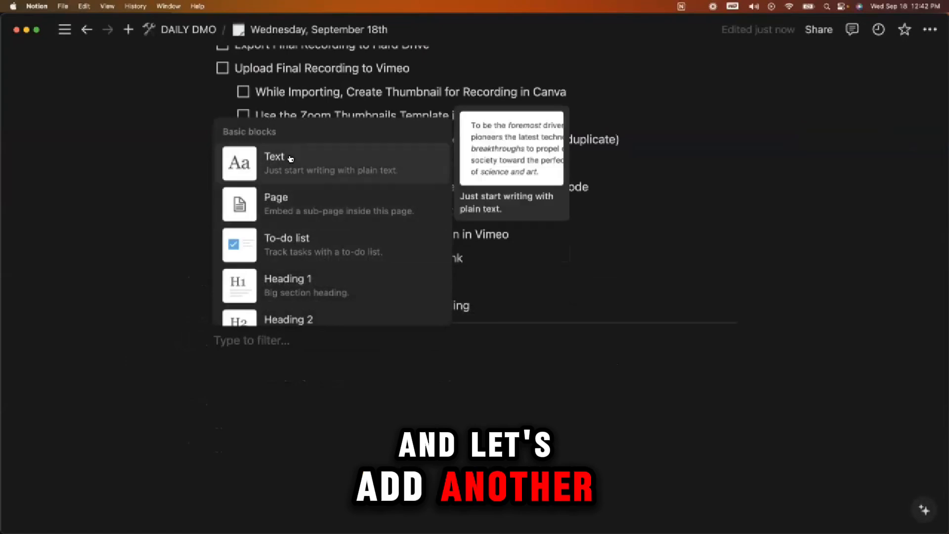
scroll(292, 228, "down", 2)
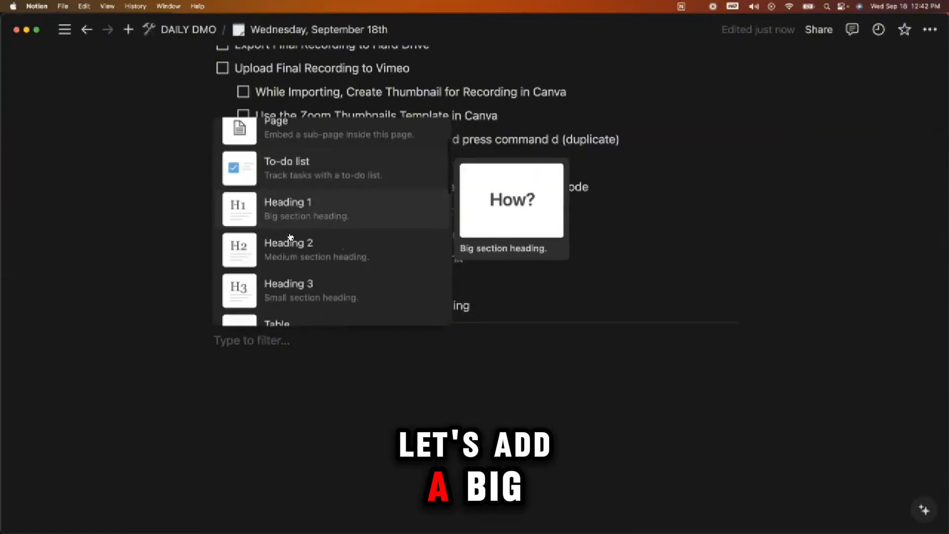
left_click(312, 303)
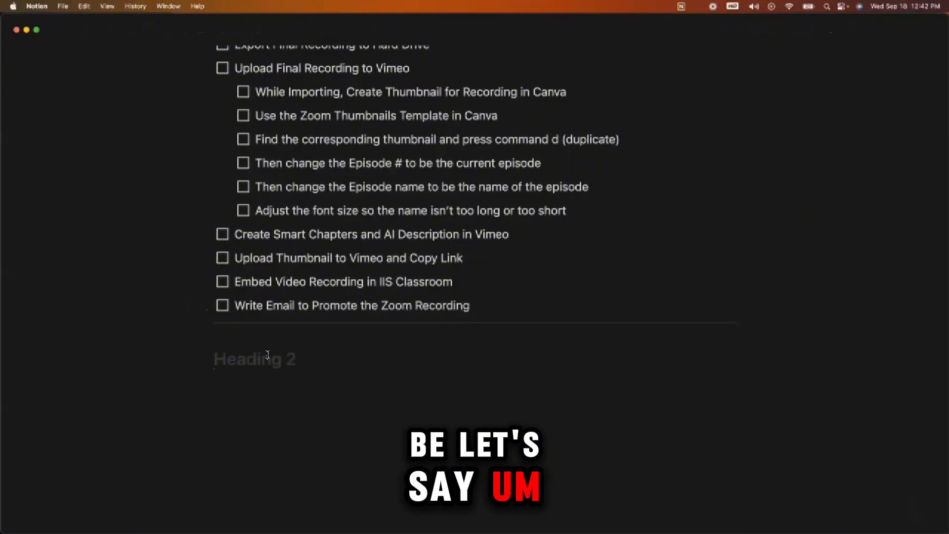
type("ADDITIONAL")
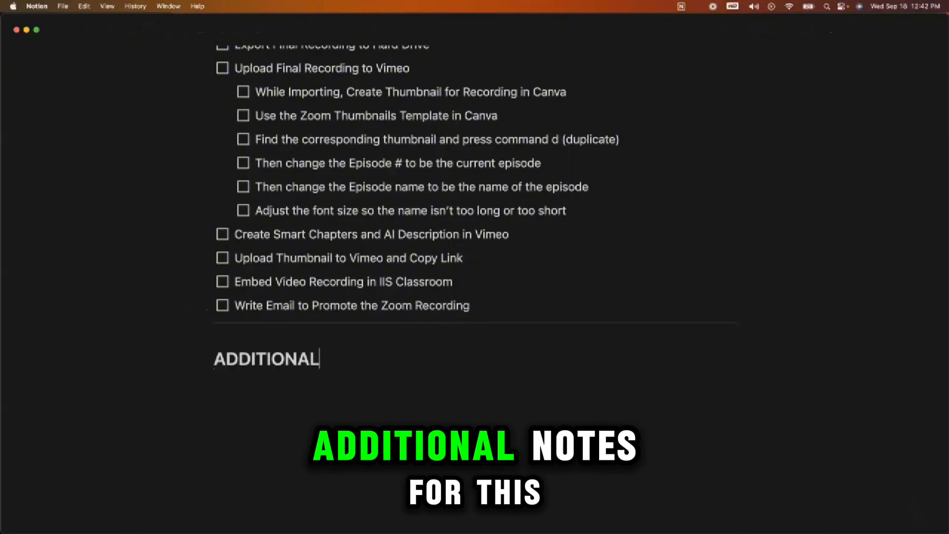
type(" NOTES")
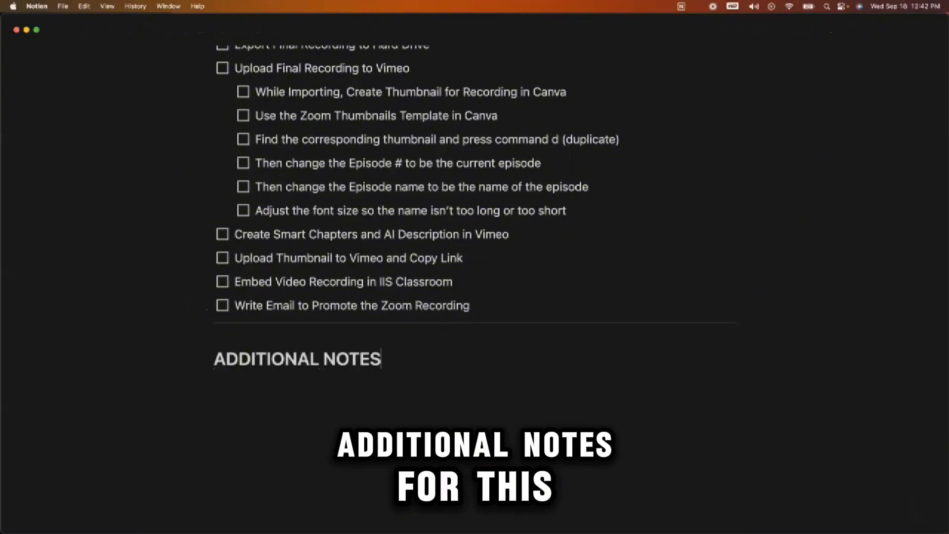
type(" FOR THIS SESSION")
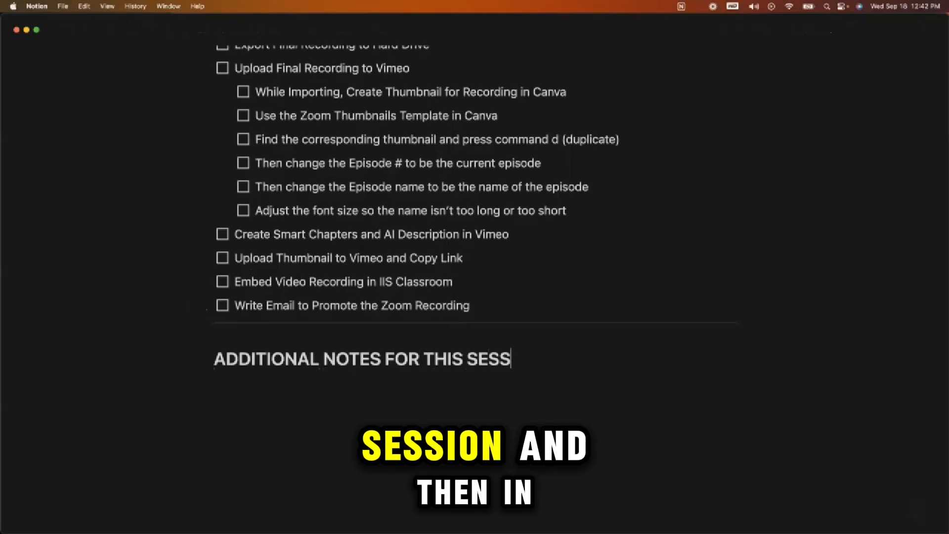
key("Return")
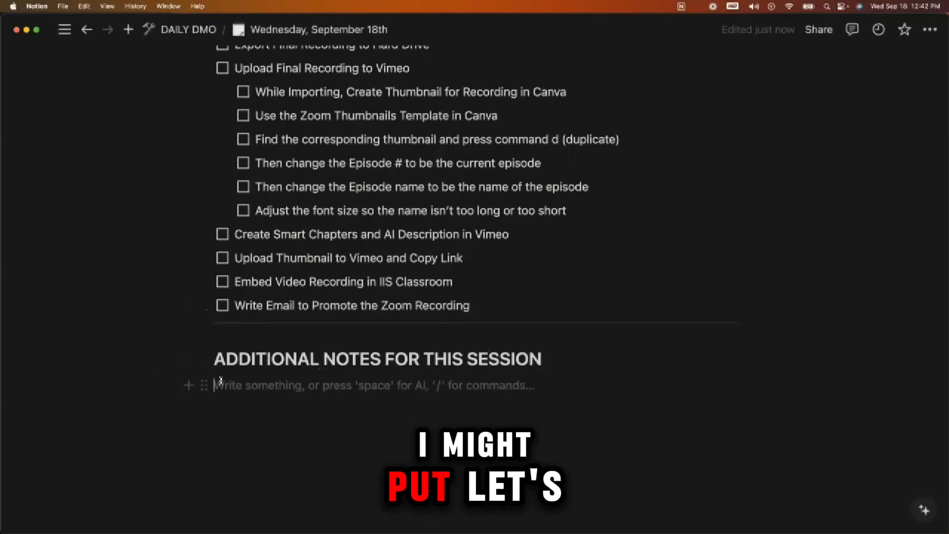
type("-")
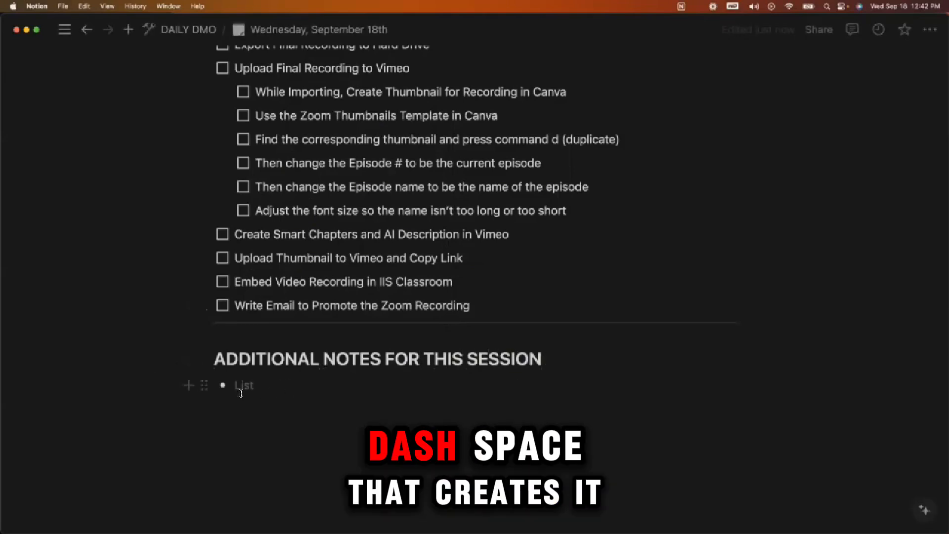
key("BackSpace")
type("-")
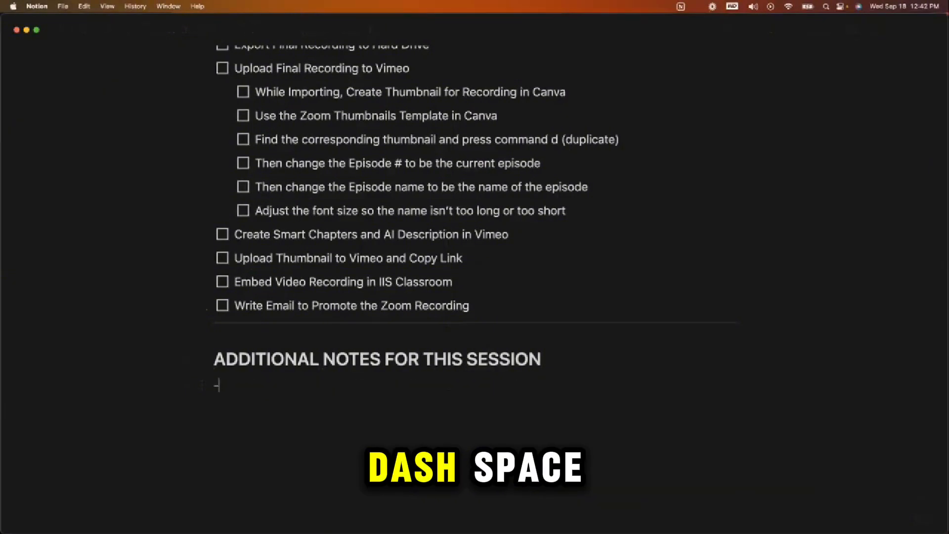
key("BackSpace")
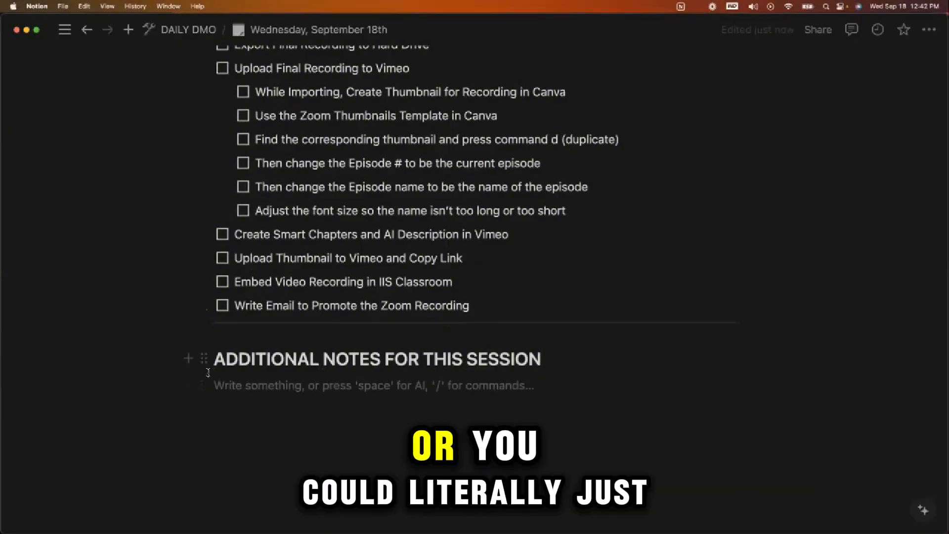
- Insert a bulleted list block under the "ADDITIONAL NOTES FOR THIS SESSION" heading
left_click(188, 385)
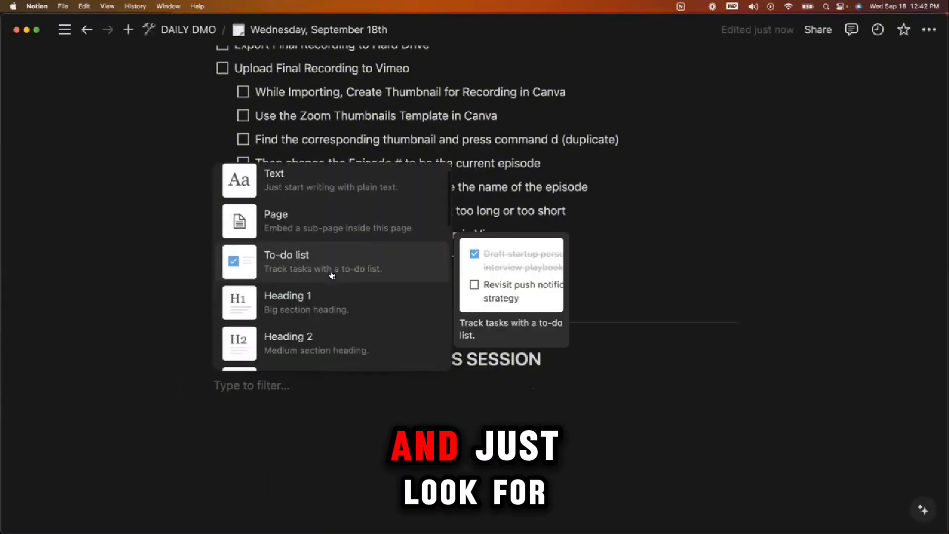
scroll(332, 275, "down", 2)
scroll(332, 276, "down", 2)
left_click(310, 269)
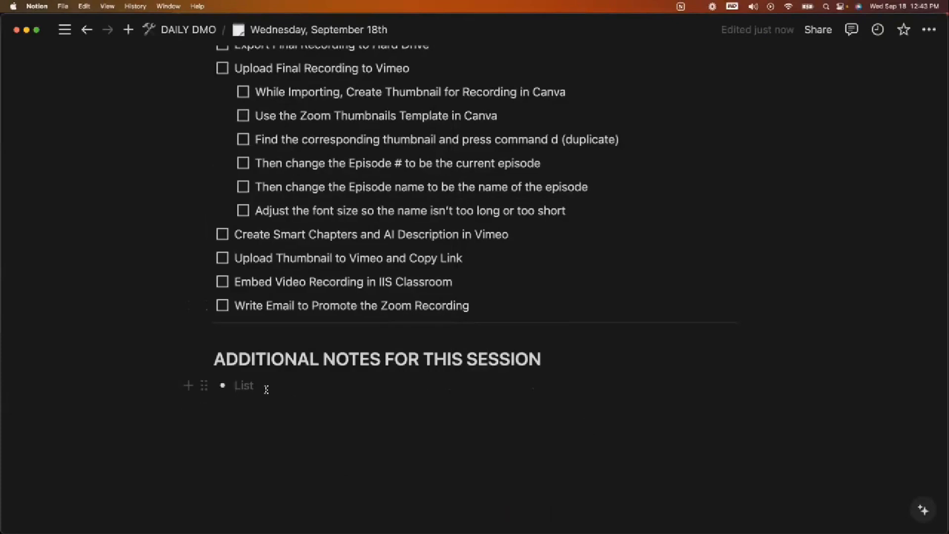
- Write "About halfway through I share my email account accidentally (gmail)" as the first bullet
type("Cut")
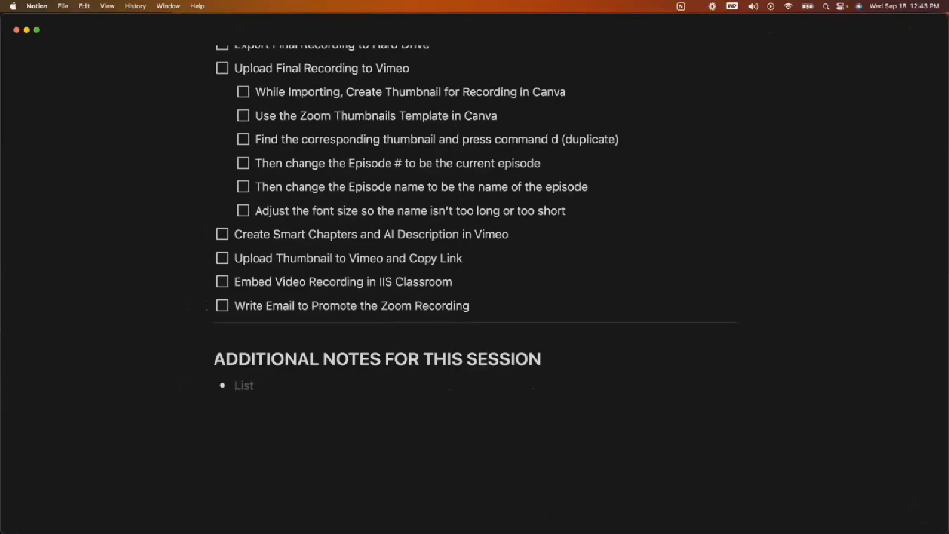
type("About hal")
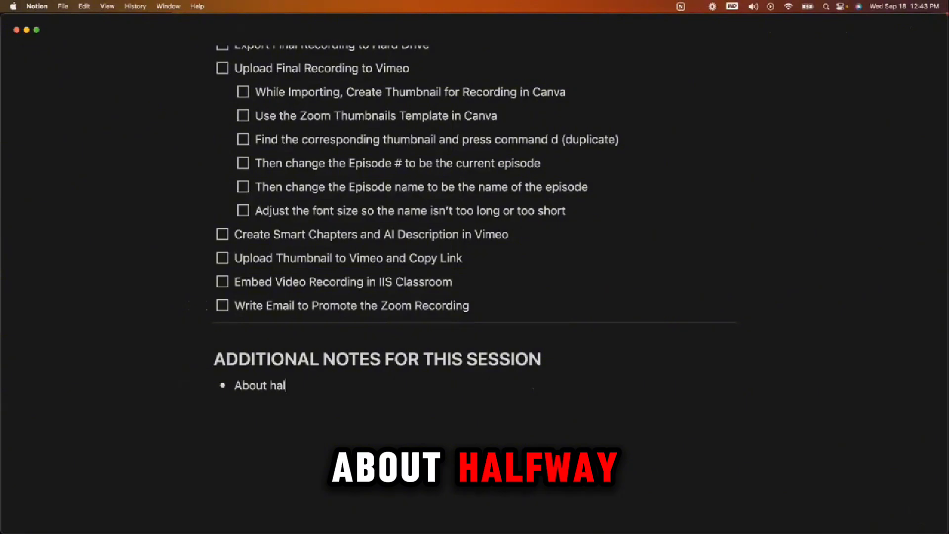
type("fway throu")
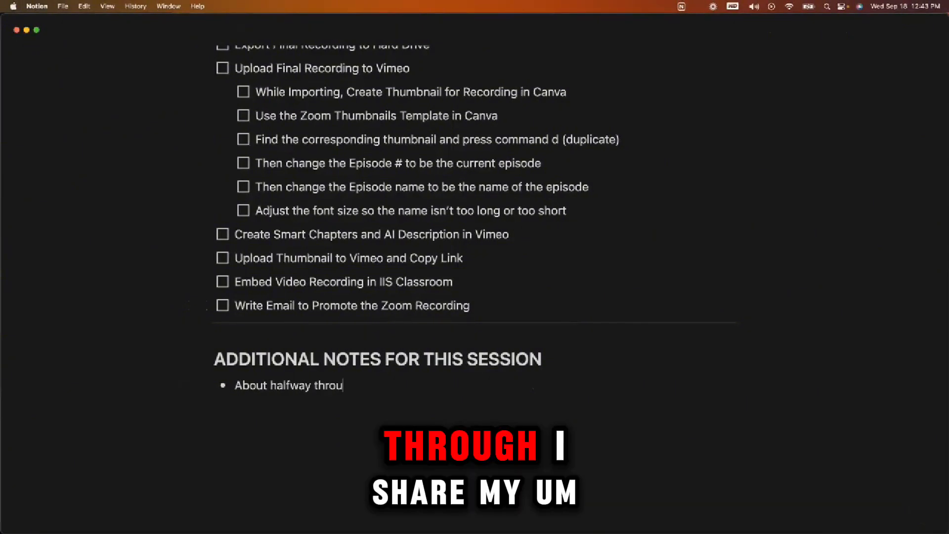
type("gh I share my")
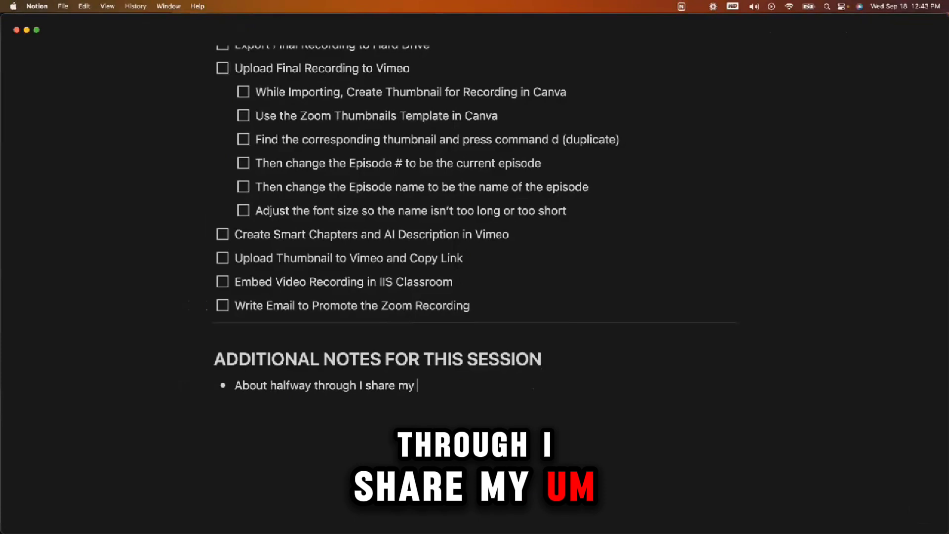
type(" email")
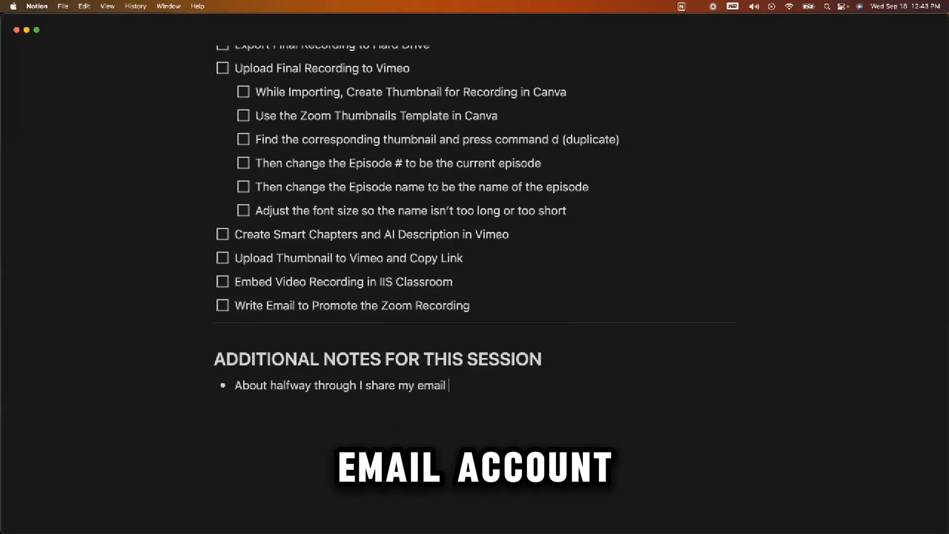
type(" acccoun")
key("BackSpace")
key("BackSpace")
key("BackSpace")
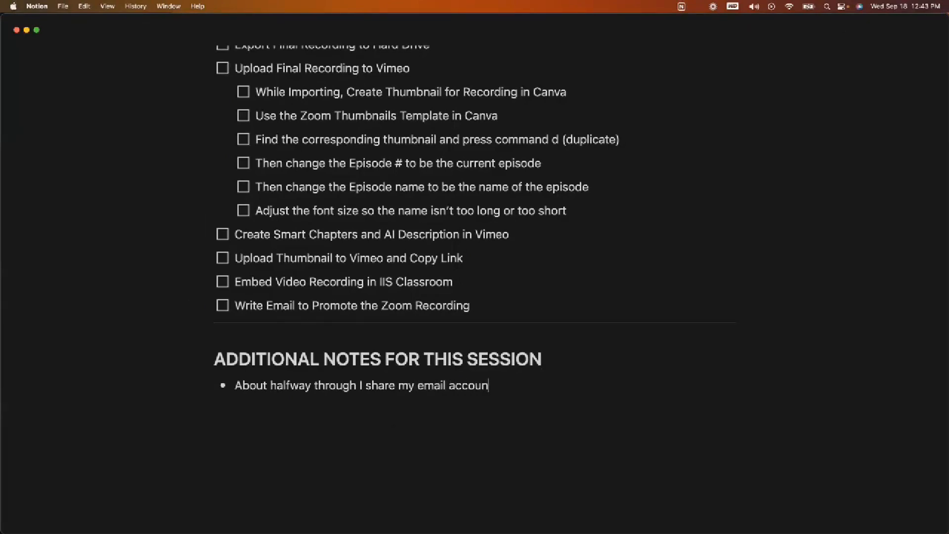
type("ciee")
type("enta")
type("lly (gmail)")
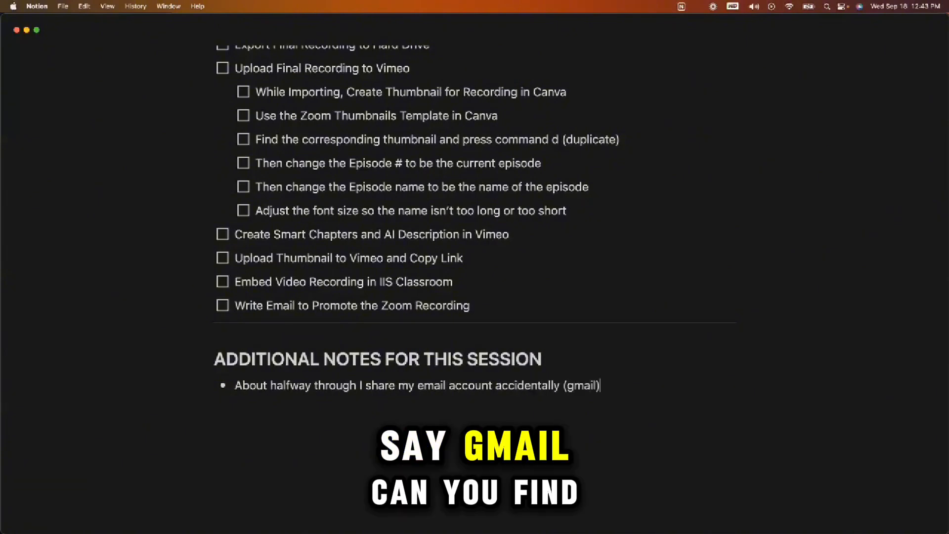
- Add a second bullet reading "Can you find that part and remove it in capcut when editing"
key("Return")
type("Can you find that")
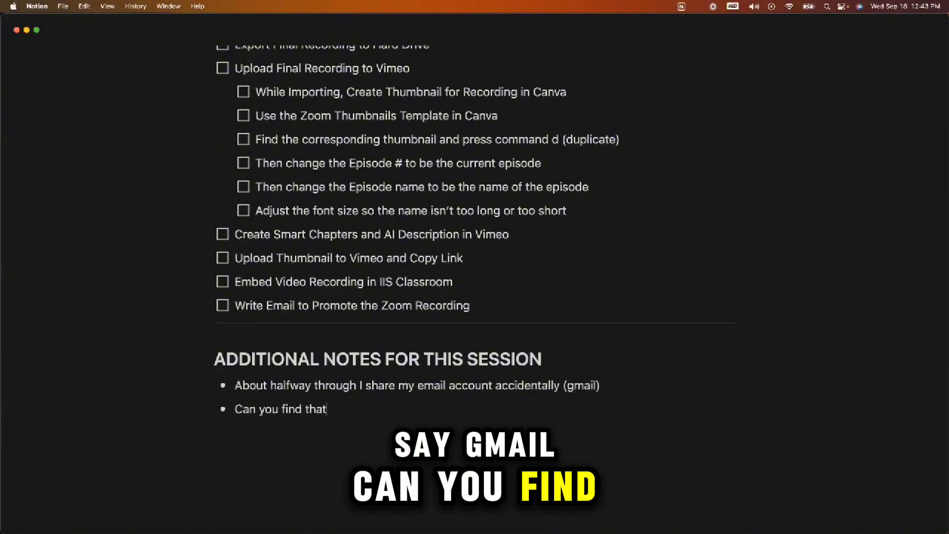
type(" part and remove it in s")
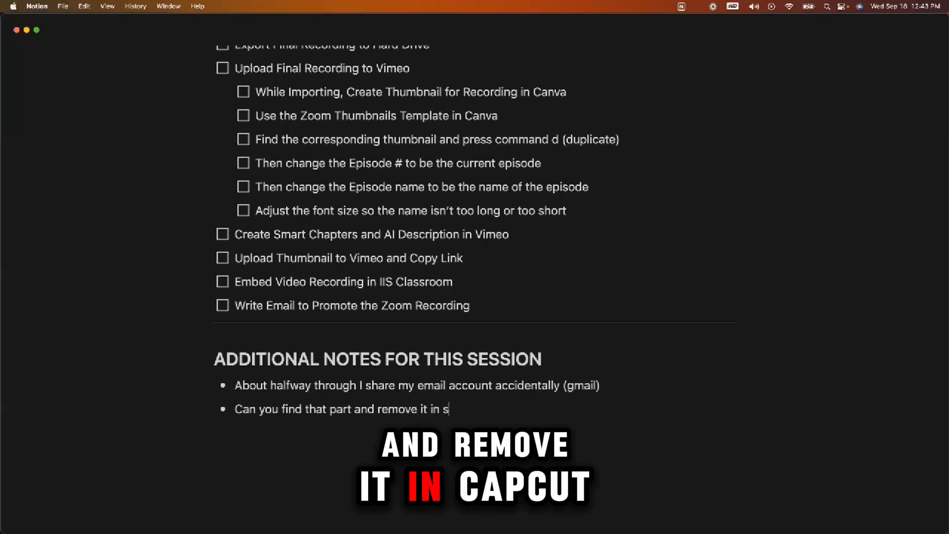
key("BackSpace")
type("capcut")
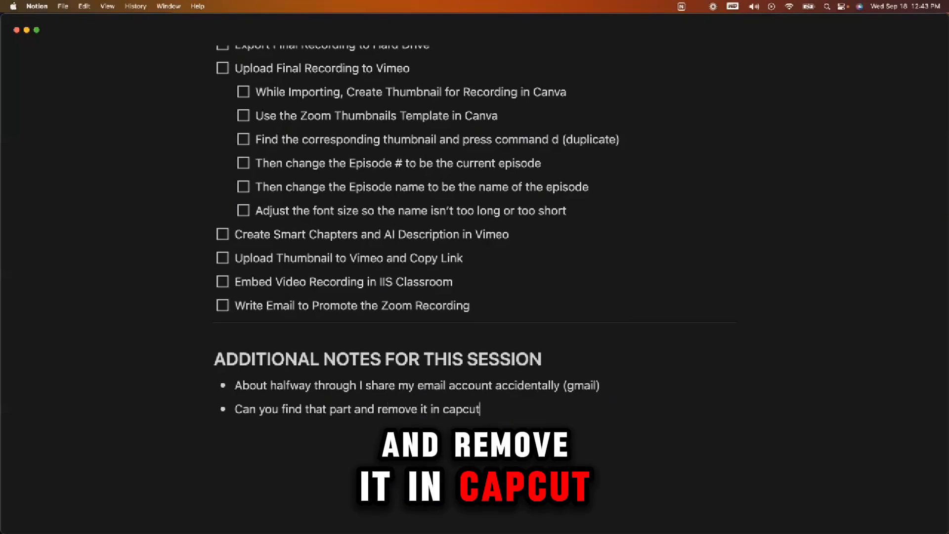
type(" when editing")
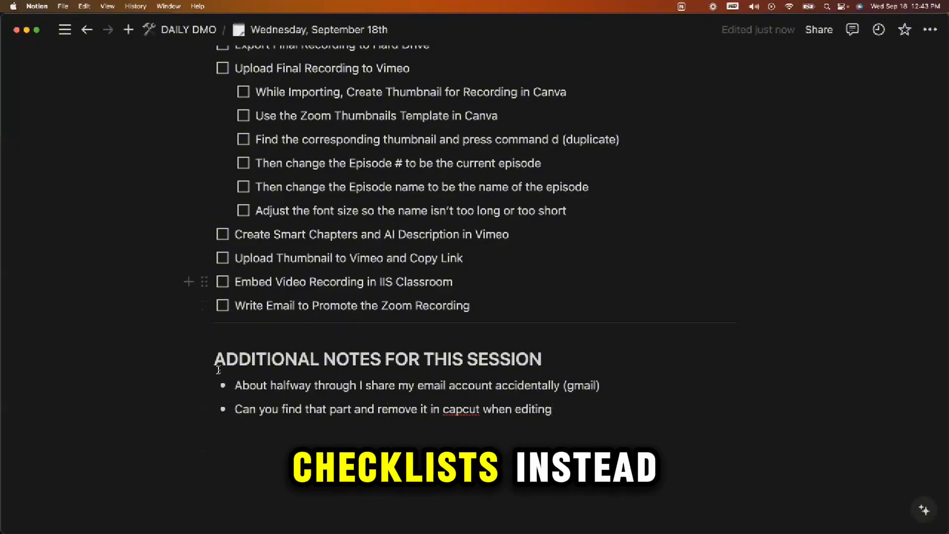
- Turn both bullets under the additional notes heading into to-do list items
left_click(206, 386)
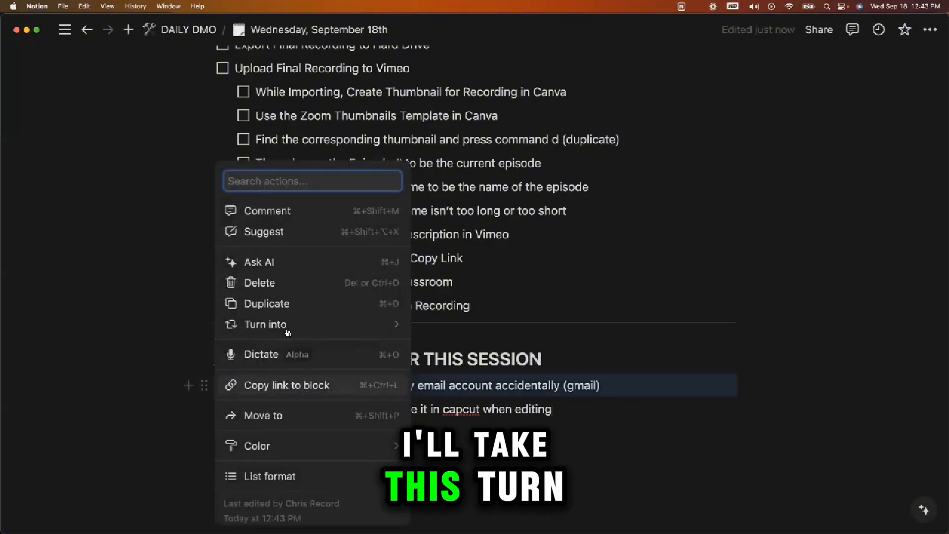
mouse_move(299, 330)
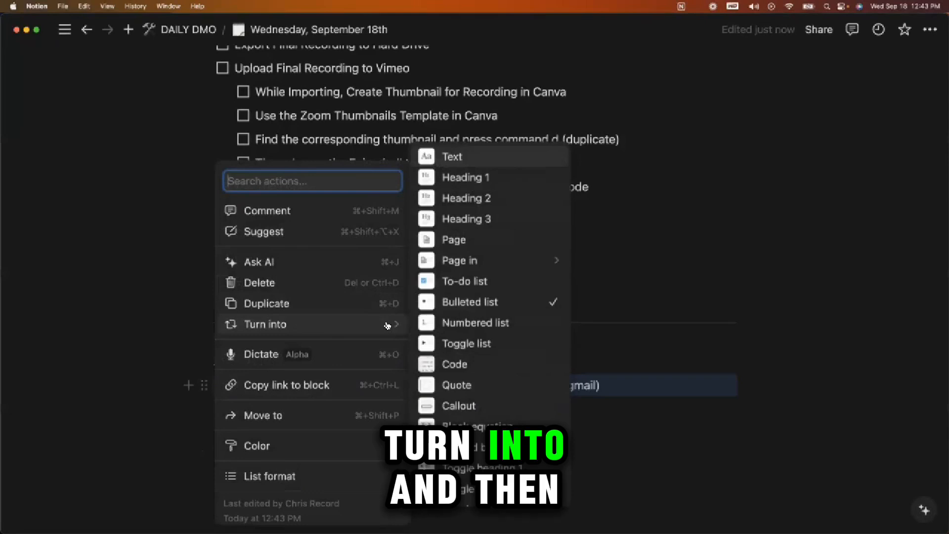
left_click(461, 281)
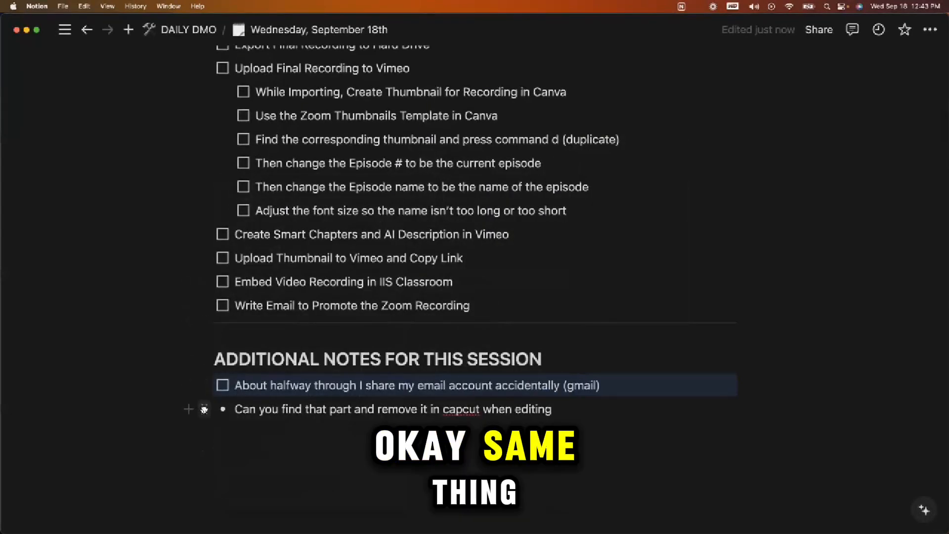
left_click(204, 409)
mouse_move(351, 324)
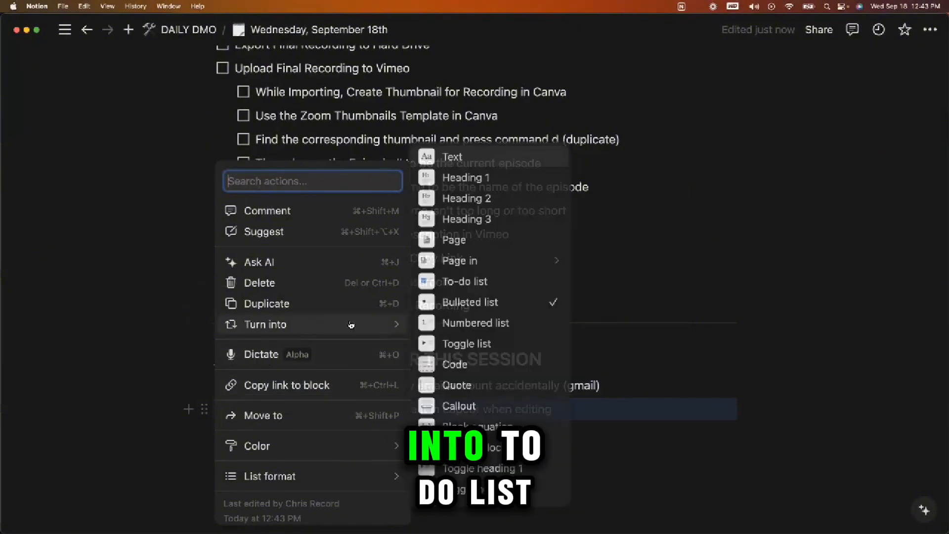
left_click(539, 279)
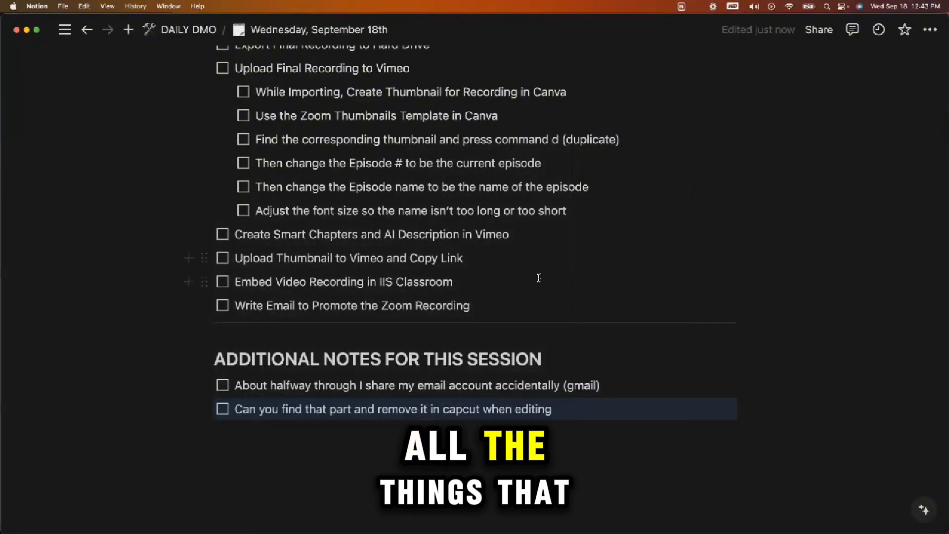
left_click(387, 378)
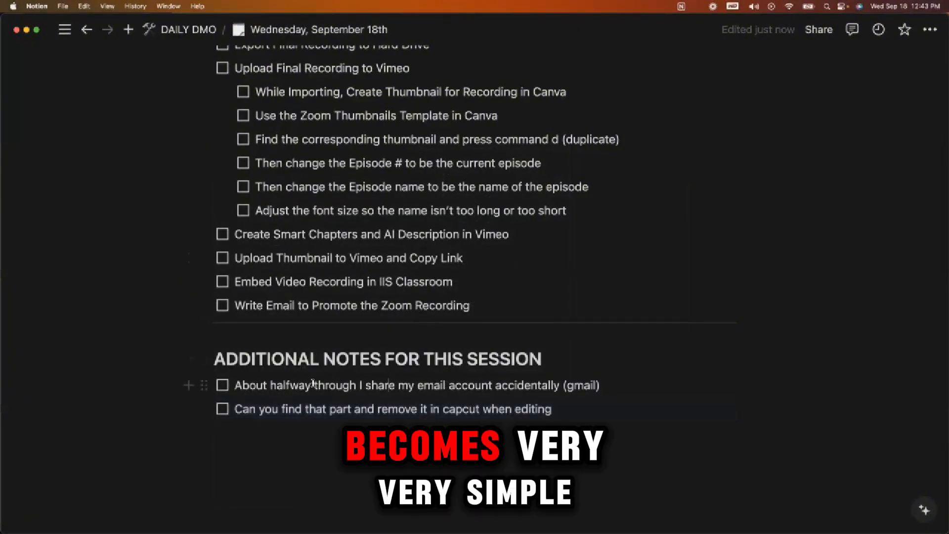
- Color the "ADDITIONAL NOTES FOR THIS SESSION" heading text yellow
triple_click(409, 356)
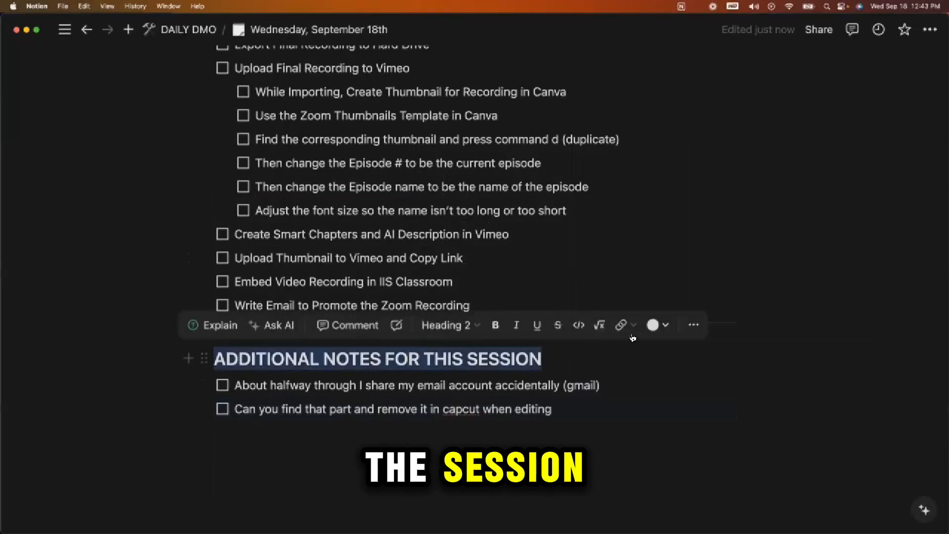
left_click(659, 325)
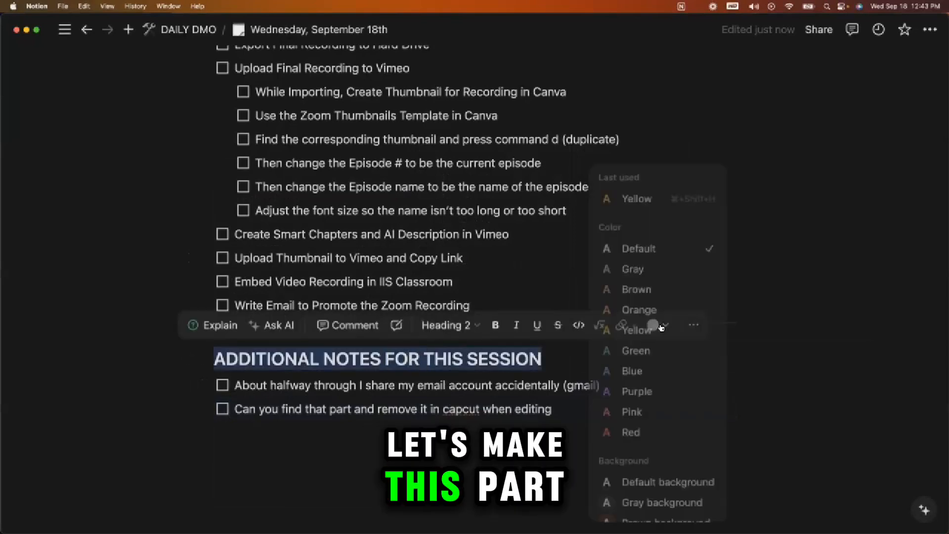
left_click(643, 200)
left_click(467, 386)
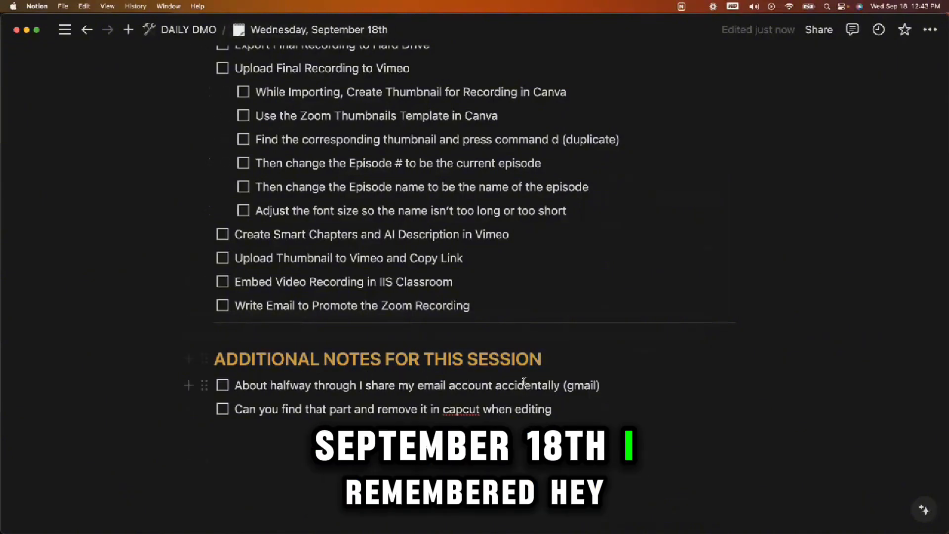
- Start a new line below the second to-do item of the additional notes section
scroll(494, 375, "up", 1)
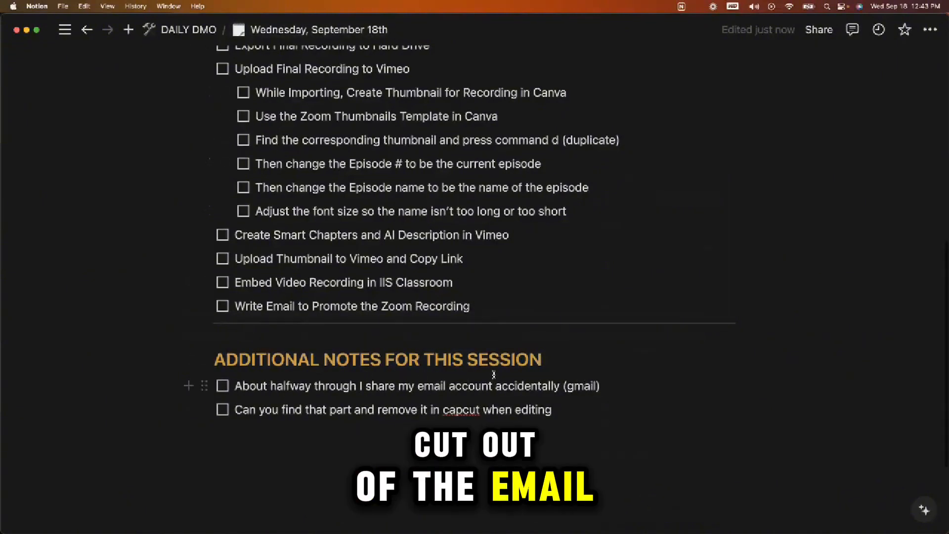
scroll(493, 375, "up", 7)
scroll(493, 374, "down", 5)
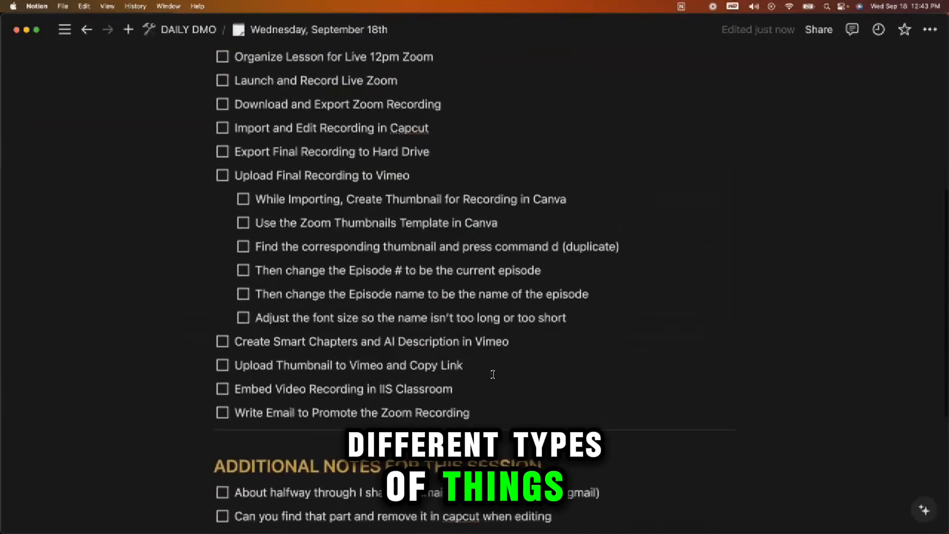
scroll(493, 375, "down", 5)
left_click(563, 294)
key("Return")
key("Return")
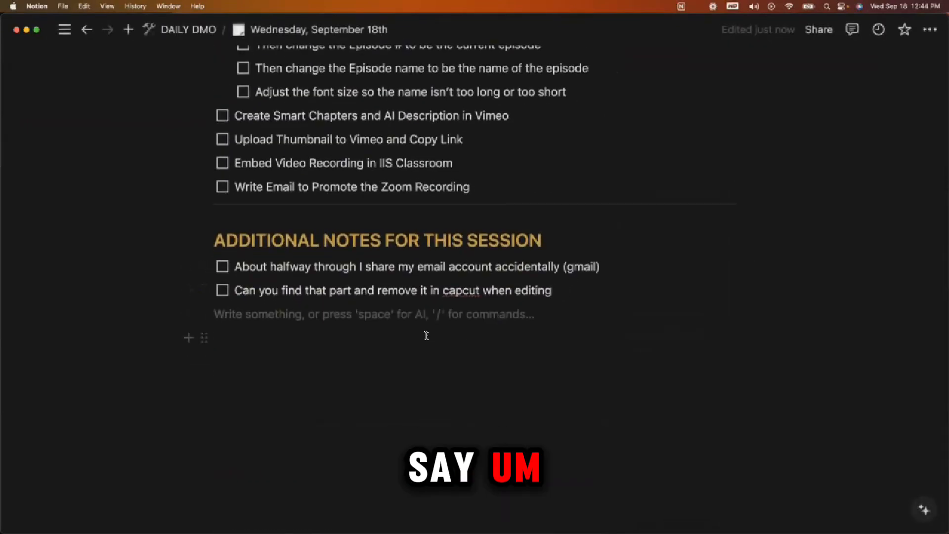
type("Her")
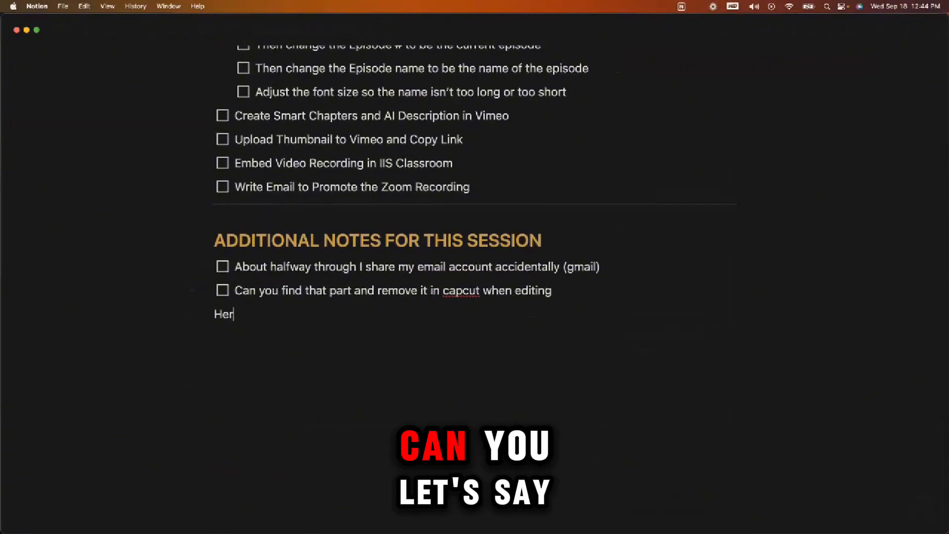
key("BackSpace")
key("BackSpace")
key("BackSpace")
type("Can you")
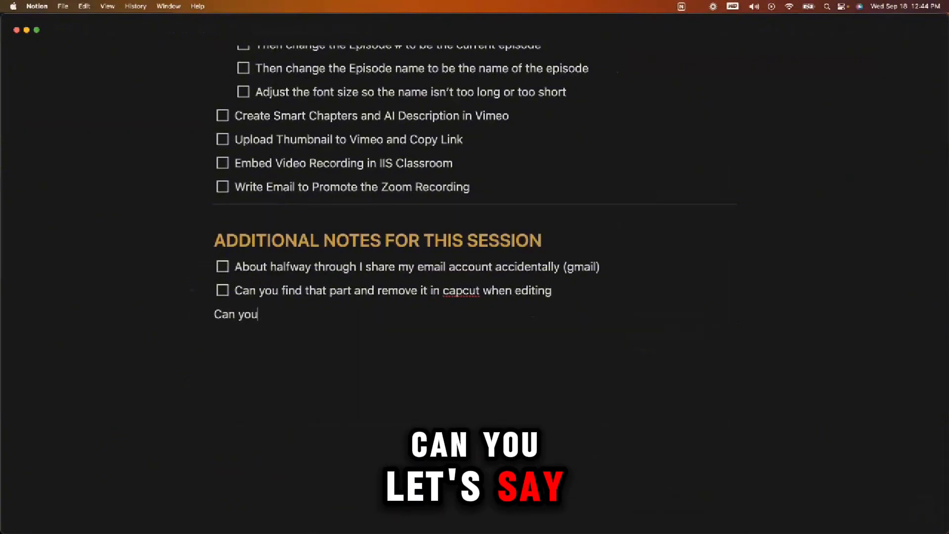
key("BackSpace")
key("BackSpace")
key("BackSpace")
- Add a third to-do item reading "Can you add these thumbnails over the sections I am talking about them", followed by an empty text line
key("Return")
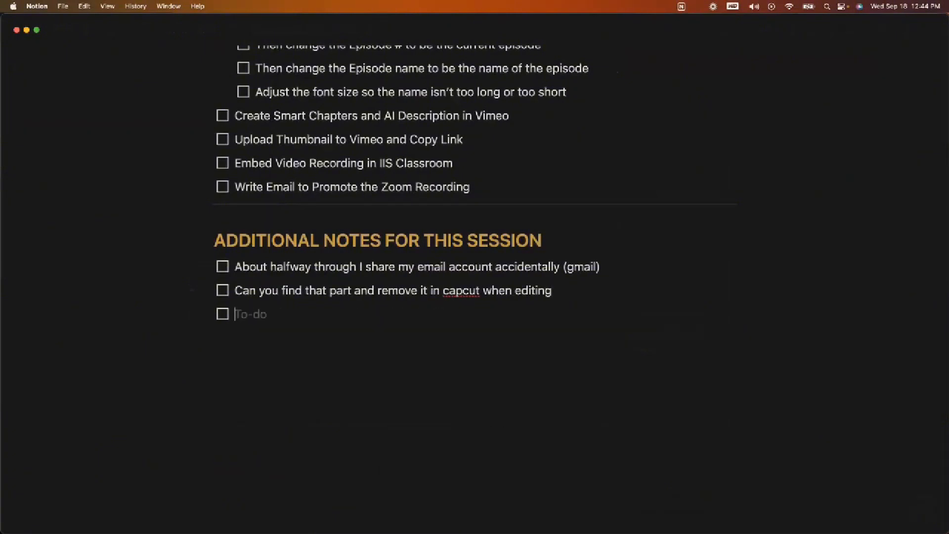
type("Can you add these th")
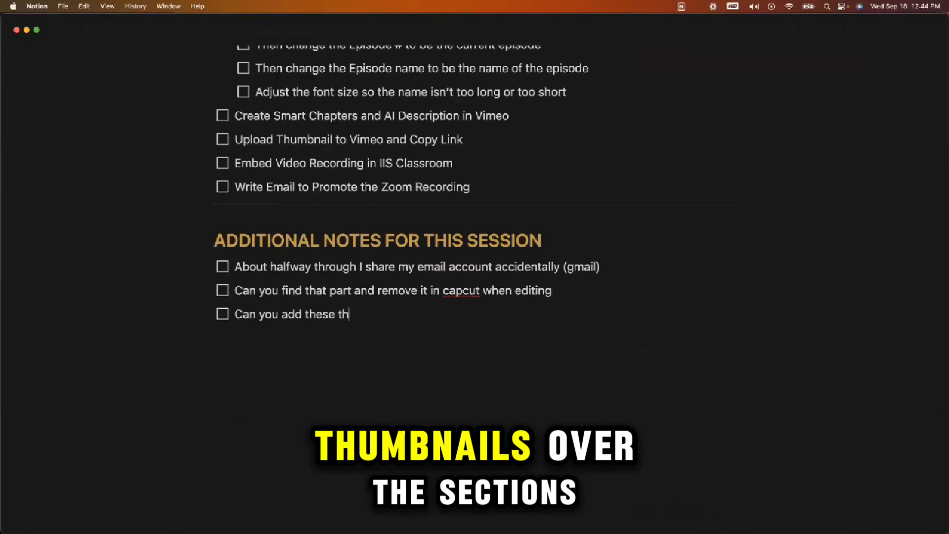
type("umbnails over the x")
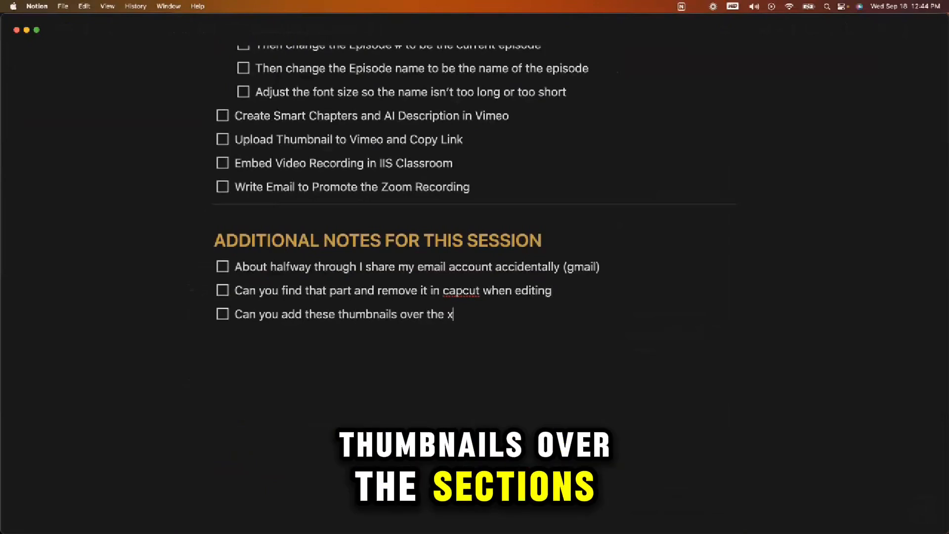
key("BackSpace")
type("sections")
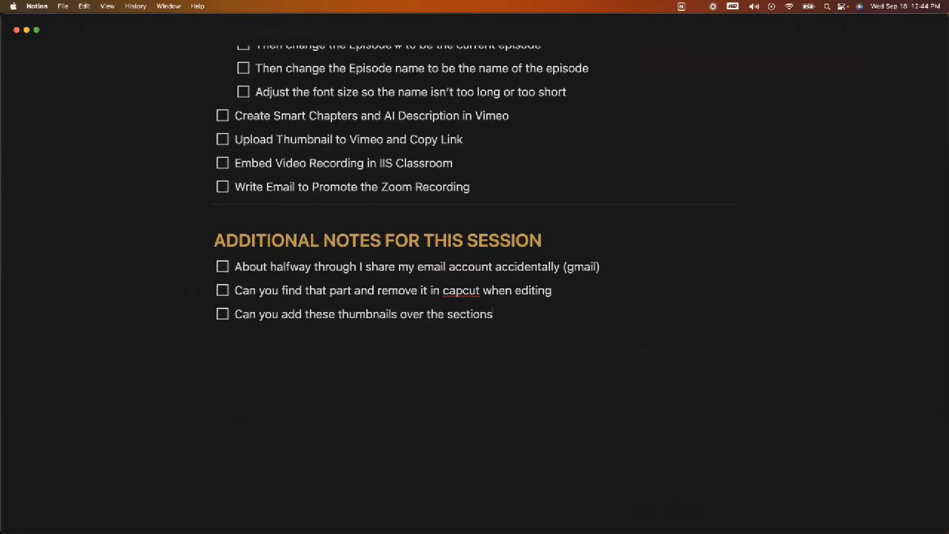
type(" I am talking about t")
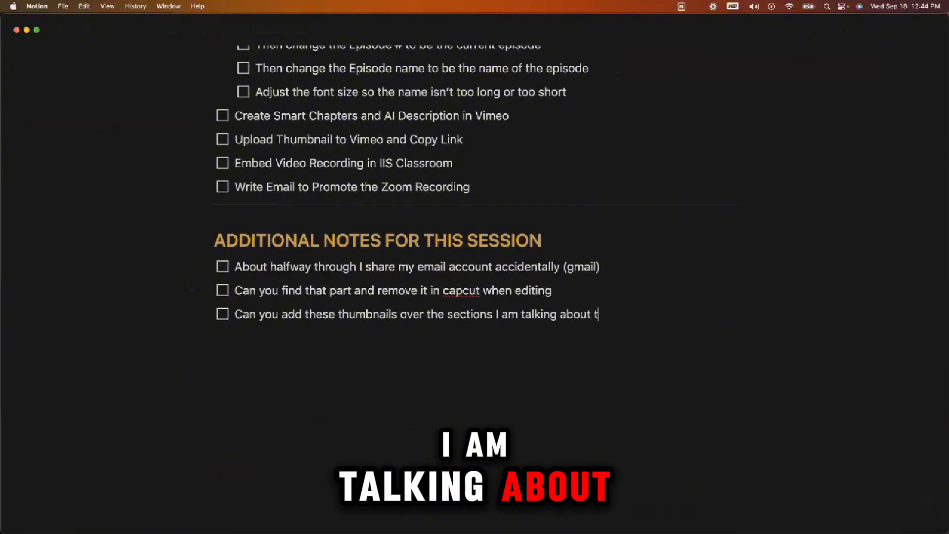
type("hem")
key("Return")
key("BackSpace")
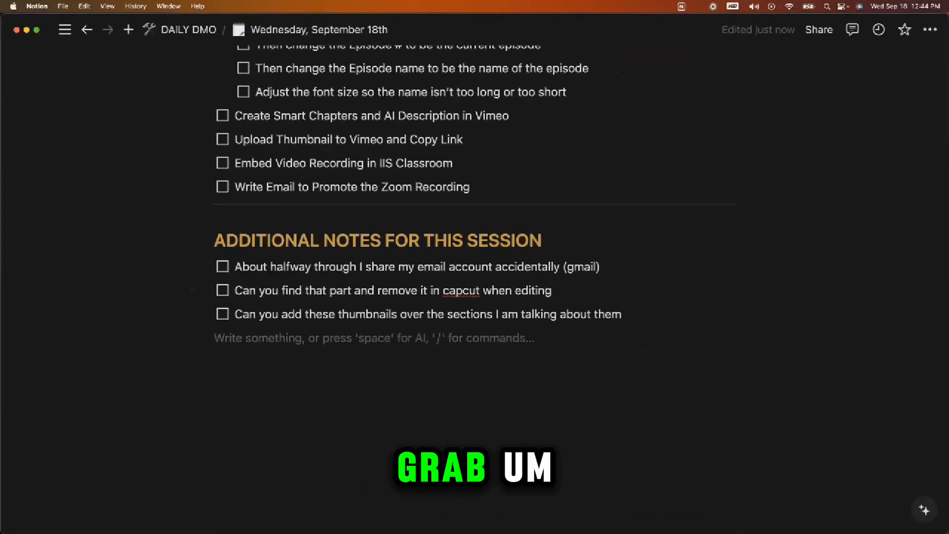
- Switch to Finder and search this Mac for "thumbnail", limiting the results to the Image kind
key("super+Tab")
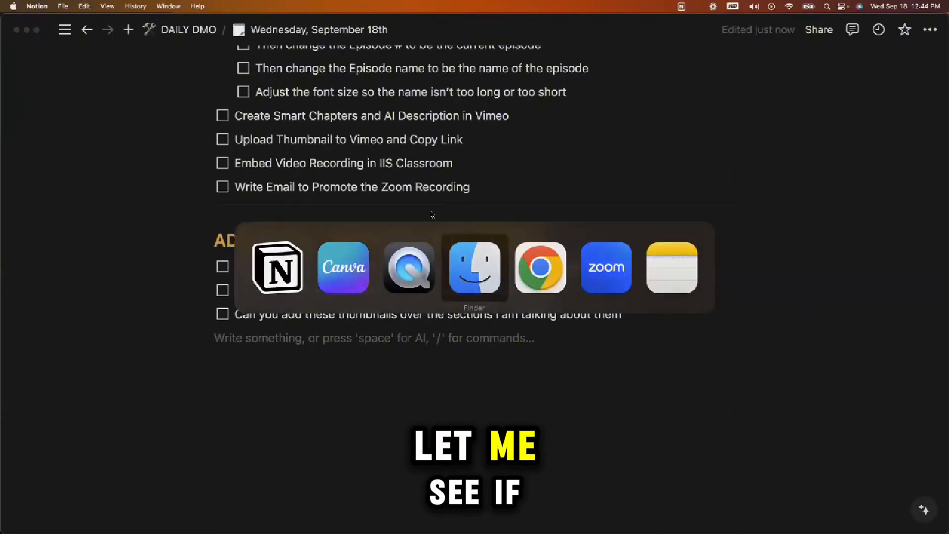
left_click(468, 290)
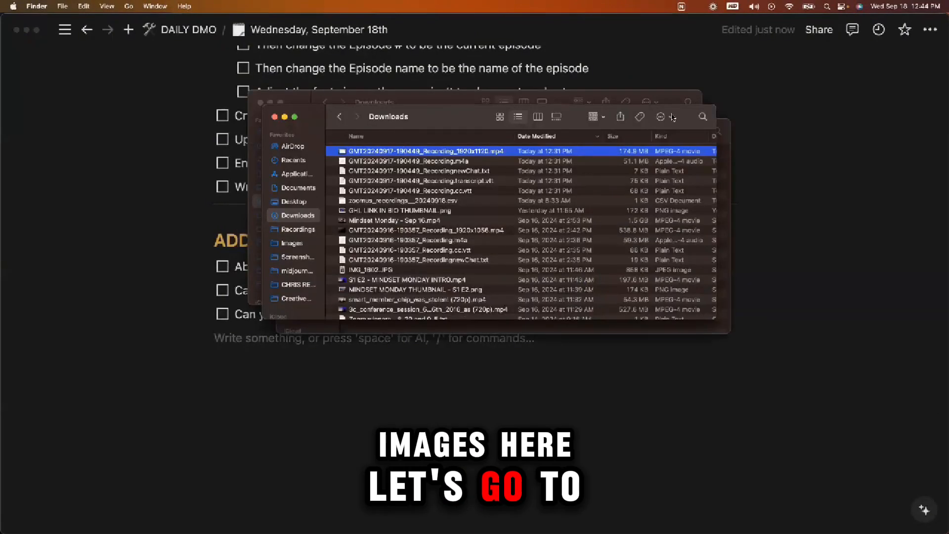
left_click(702, 117)
type("thumbnail")
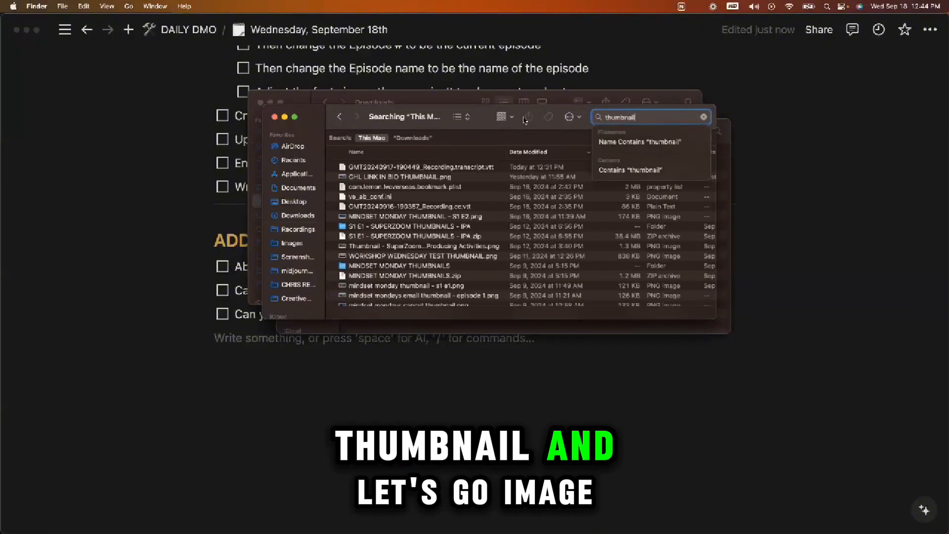
key("Return")
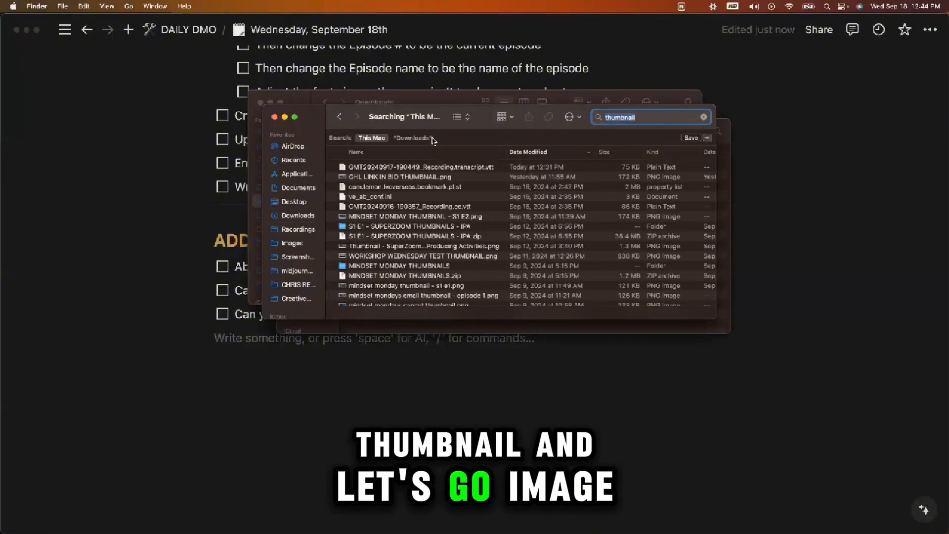
key("super+f")
left_click(435, 154)
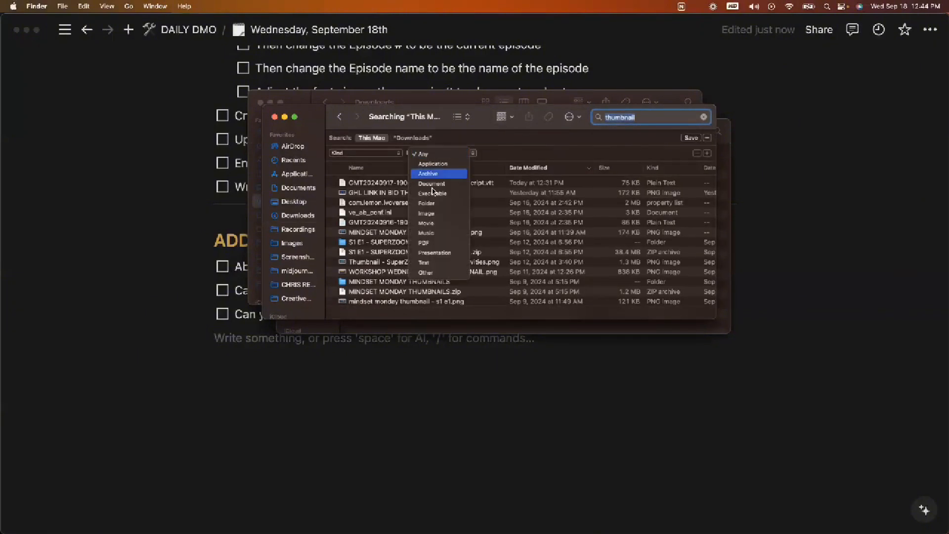
left_click(428, 214)
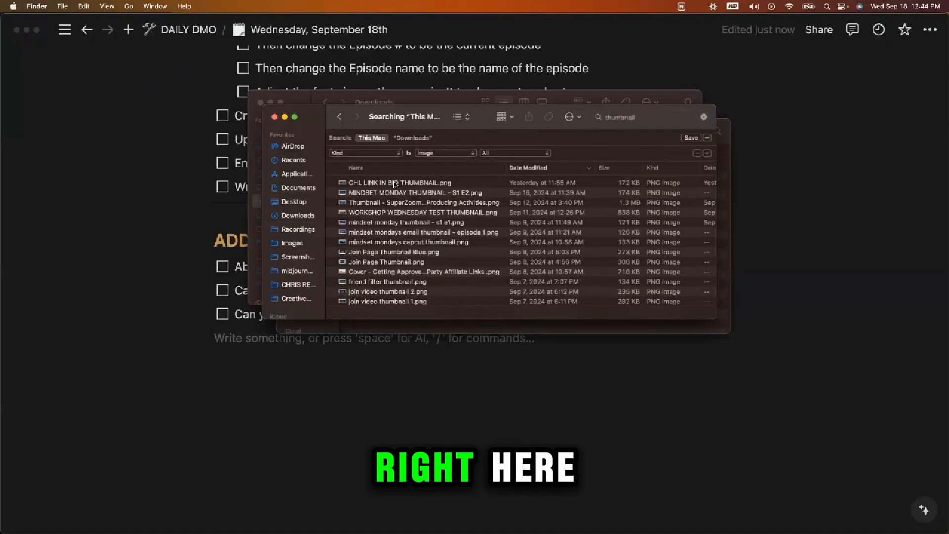
- Preview the found images and insert "WORKSHOP WEDNESDAY TEST THUMBNAIL.png" into the Notion page below the third to-do item
left_click(394, 183)
key("space")
key("Down")
key("Down")
key("Down")
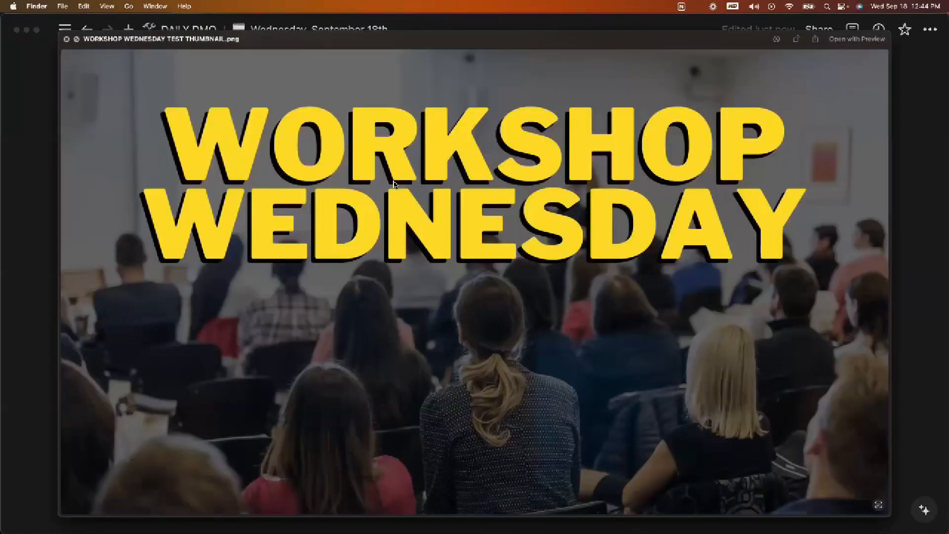
key("Down")
key("Down")
key("Up")
key("Up")
key("space")
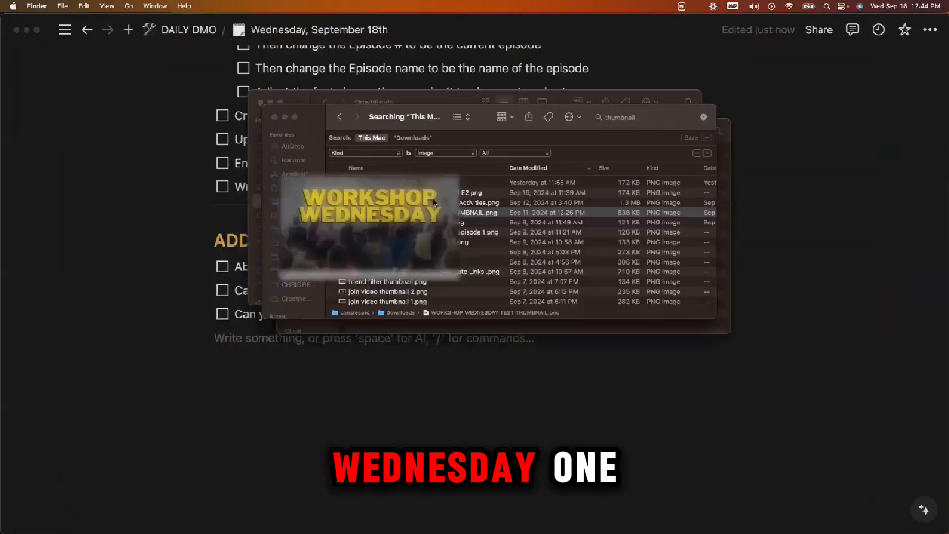
left_click_drag(406, 213, 328, 355)
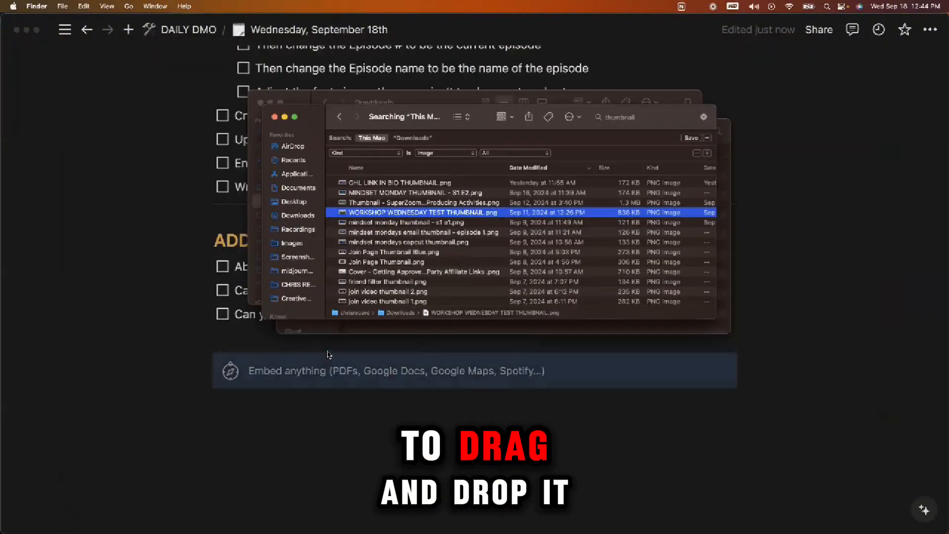
- Preview more of the found images and insert the "Cover - Getting Approved for 3rd Party Affiliate Links" image below the Workshop Wednesday thumbnail
left_click(418, 224)
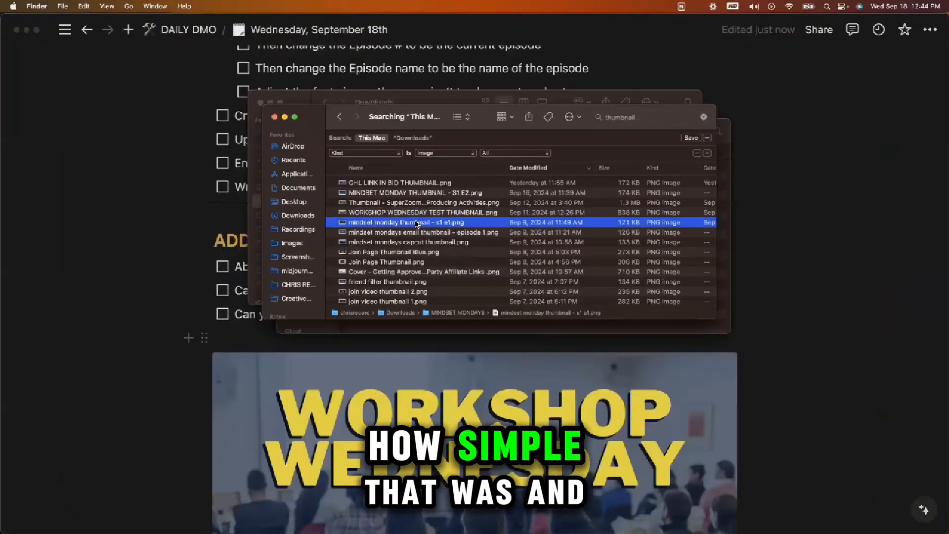
key("space")
key("Down")
key("Down")
key("Down")
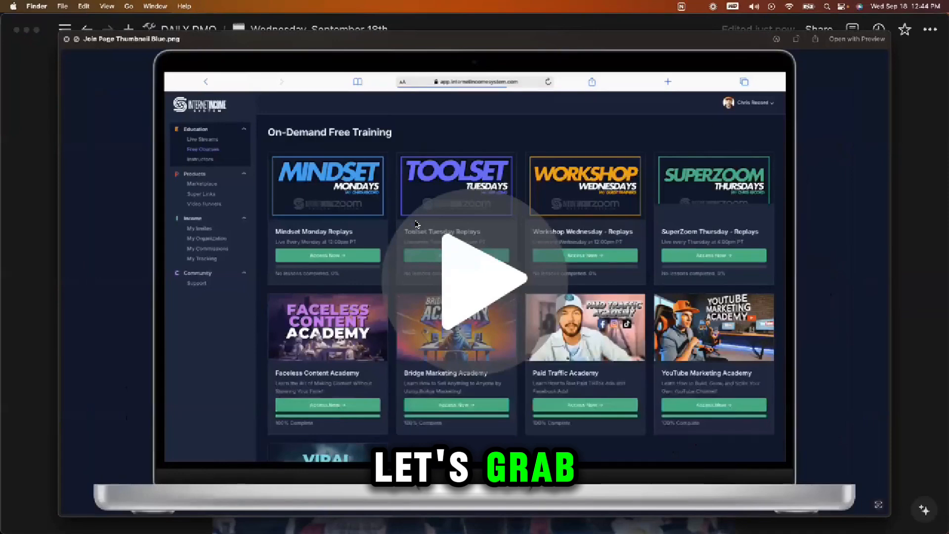
key("Down")
key("Down")
key("Down")
key("Up")
key("space")
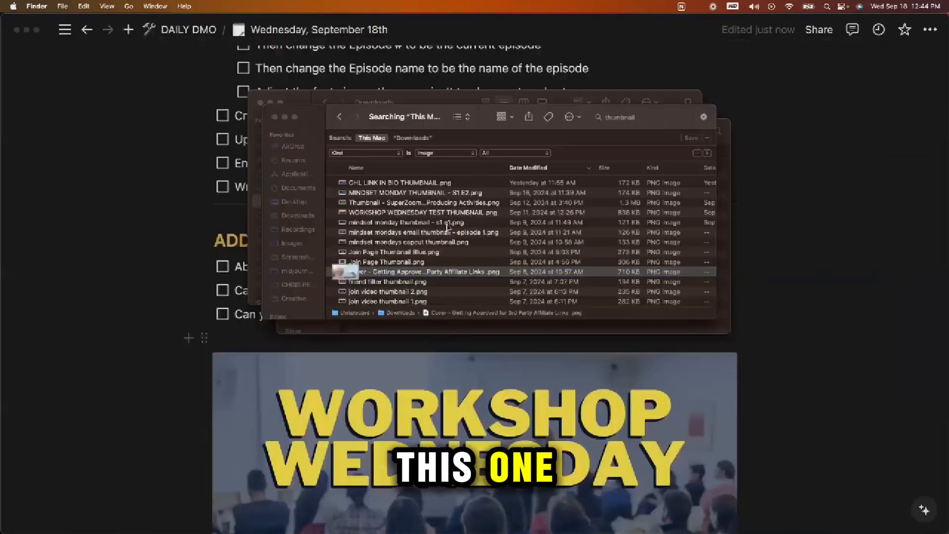
left_click_drag(410, 273, 396, 512)
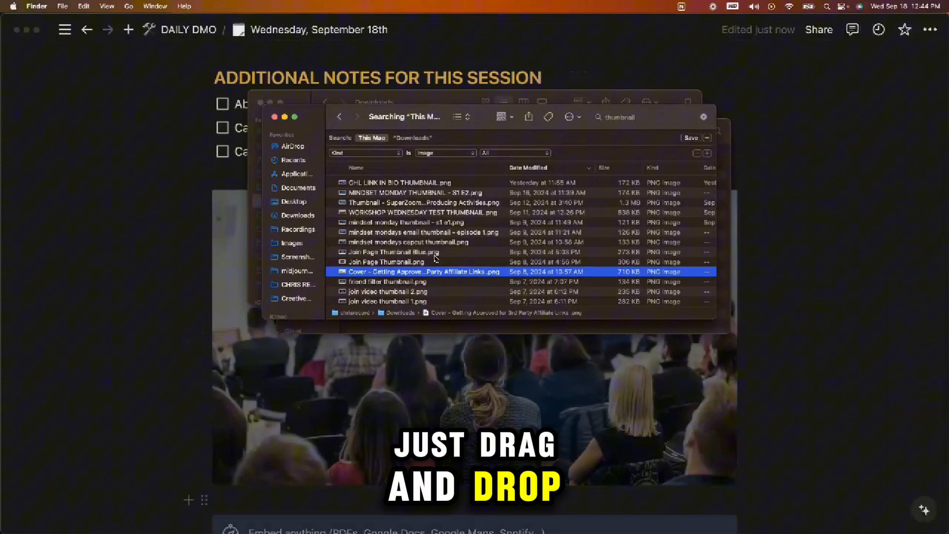
- Preview and insert "join video thumbnail 2.png" below the affiliate links cover image, then return to the Notion page
left_click(405, 282)
key("space")
key("Down")
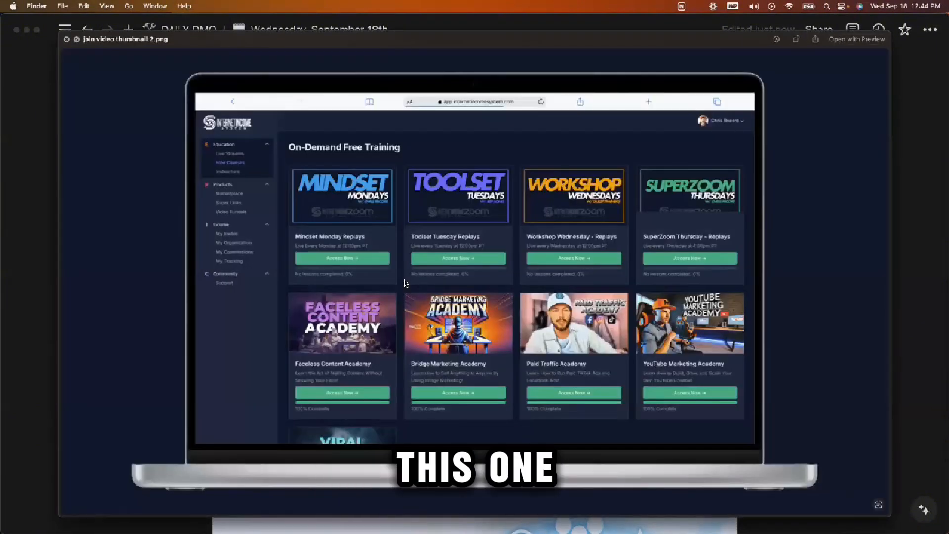
key("space")
left_click_drag(395, 444, 423, 393)
left_click(775, 309)
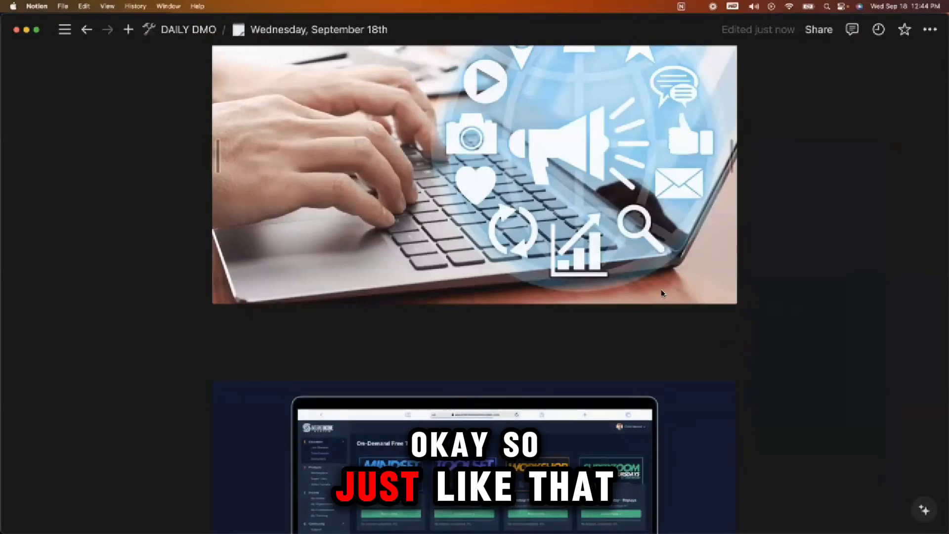
- Insert "when" before "I am talking about them" in the third additional notes to-do item
scroll(662, 293, "up", 10)
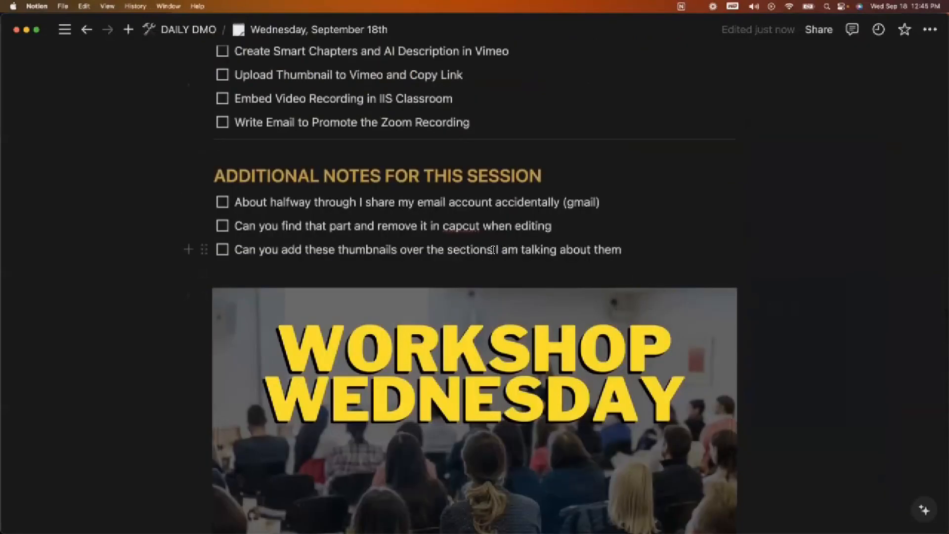
type("when")
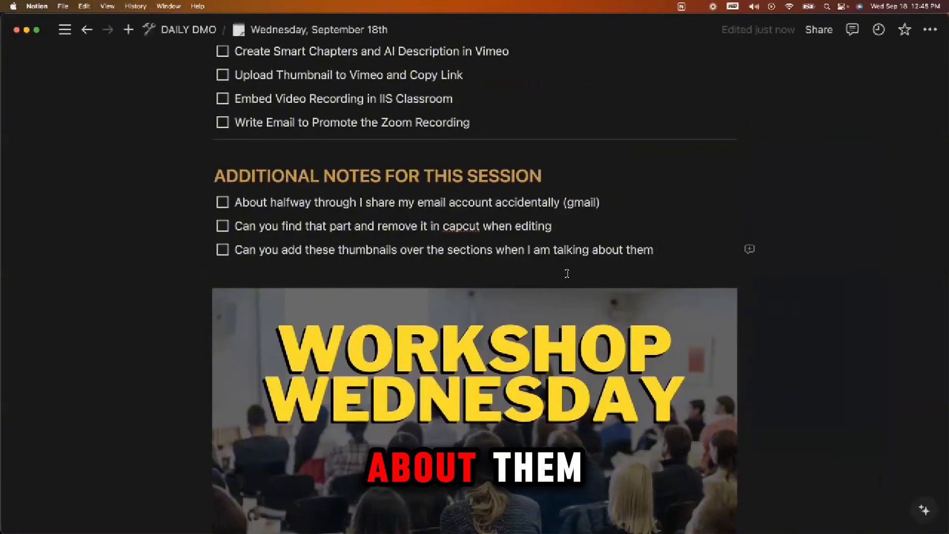
- Delete the extra empty lines between the affiliate links cover image and the laptop thumbnail below it
scroll(569, 277, "down", 3)
scroll(398, 288, "down", 10)
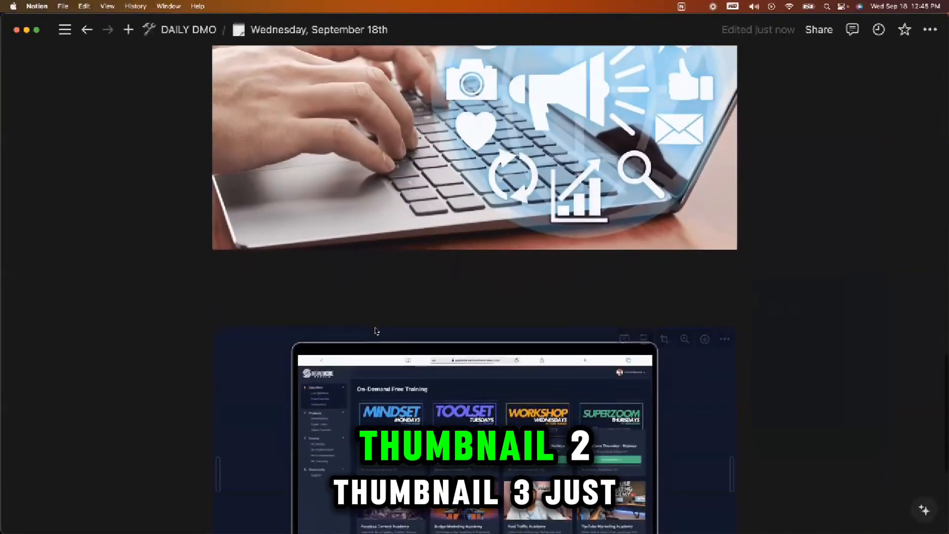
left_click(368, 286)
key("BackSpace")
key("BackSpace")
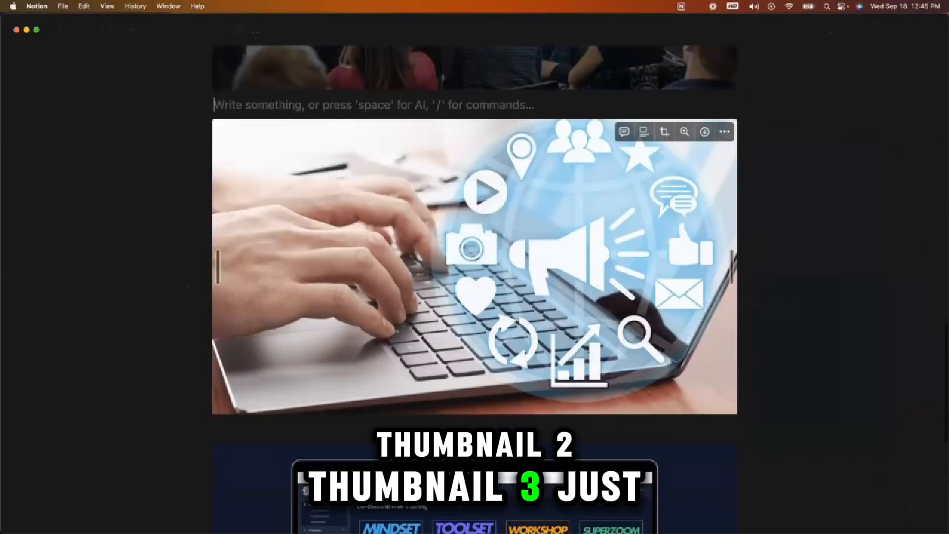
scroll(363, 262, "down", 2)
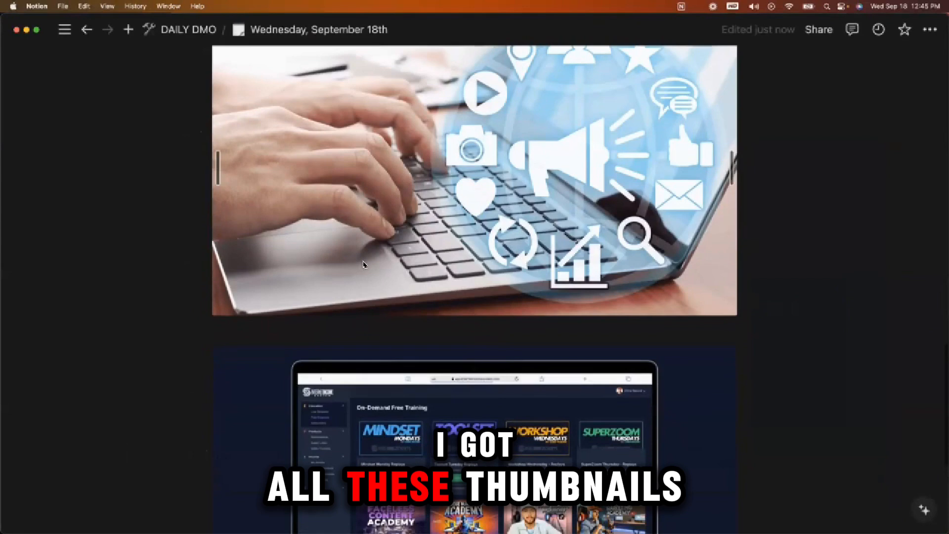
left_click(322, 322)
key("BackSpace")
scroll(386, 292, "up", 3)
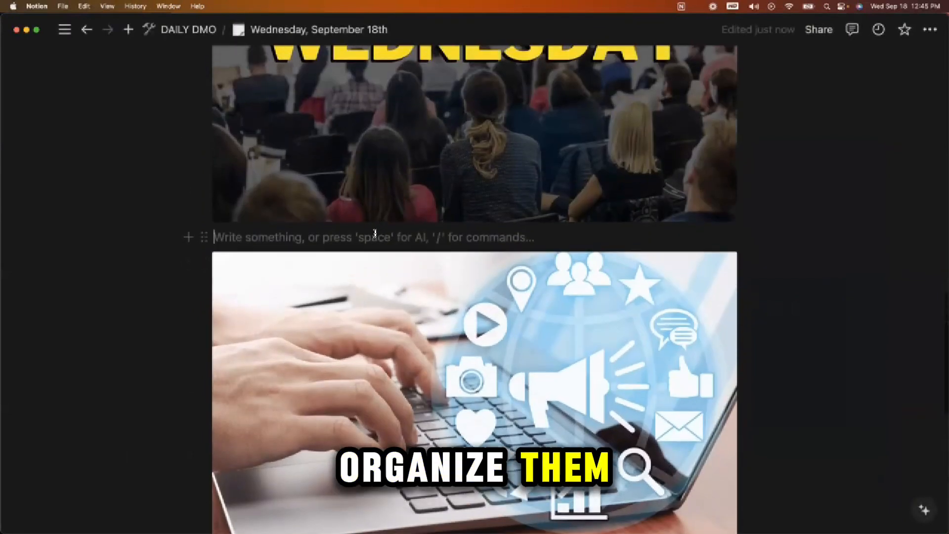
- Delete the empty line between the Workshop Wednesday thumbnail and the affiliate links cover image
key("BackSpace")
scroll(420, 416, "down", 10)
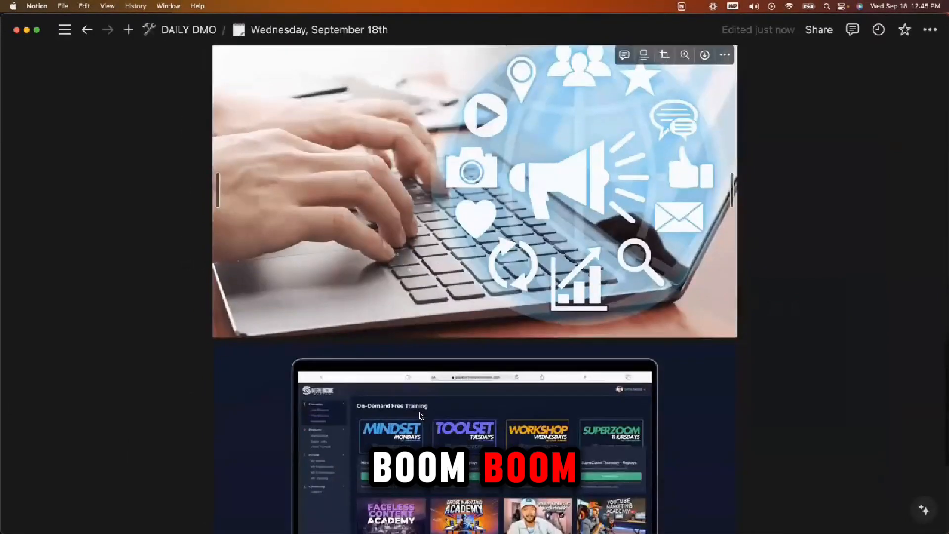
scroll(421, 416, "down", 1)
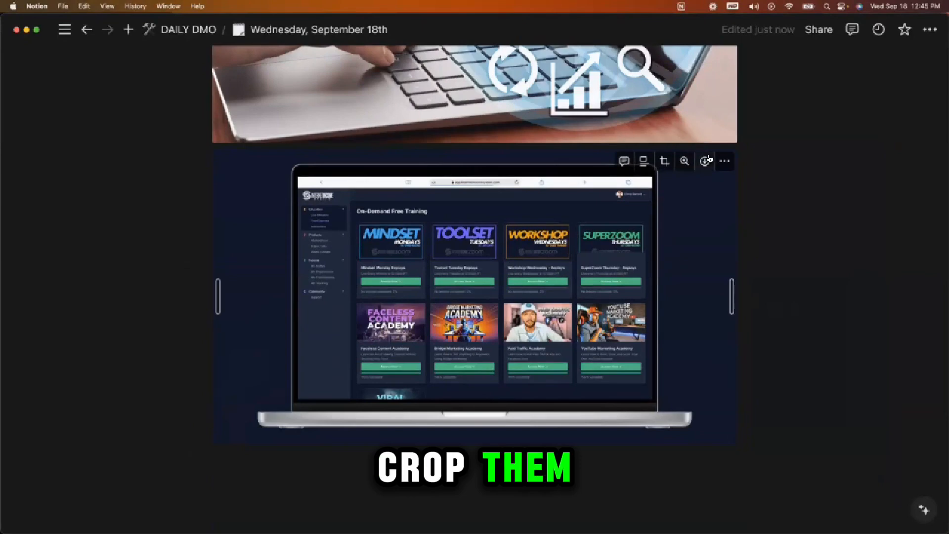
- Check the available actions for the laptop mockup thumbnail, and review the SOP checklist and additional notes section
left_click(725, 162)
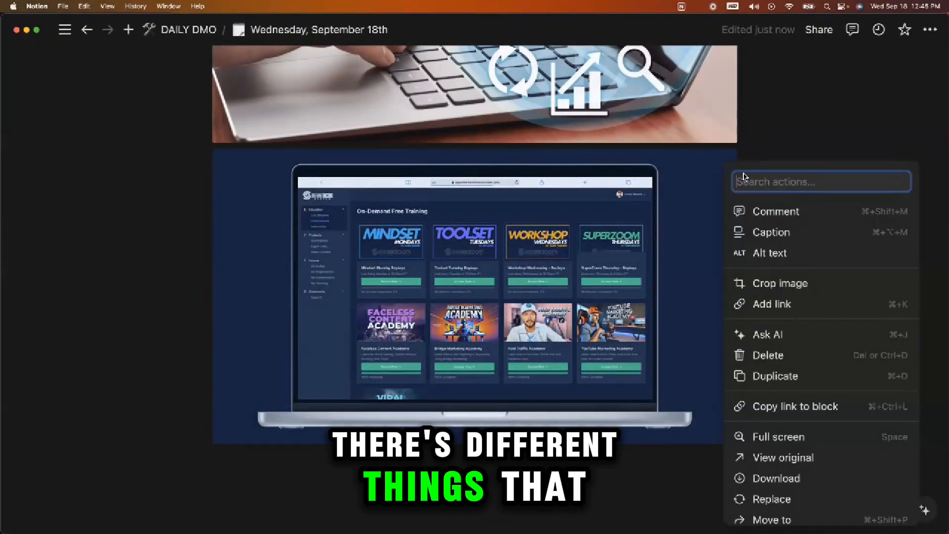
left_click(699, 140)
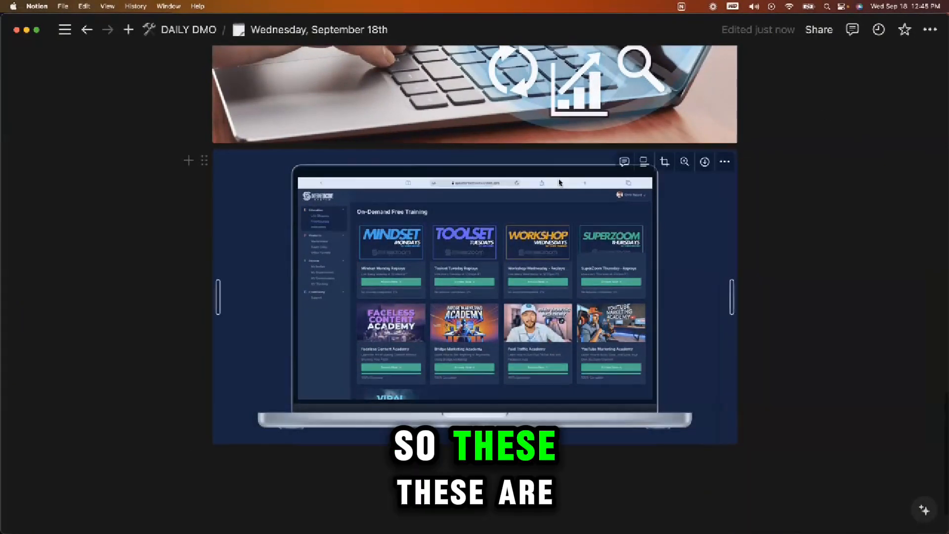
scroll(558, 180, "up", 15)
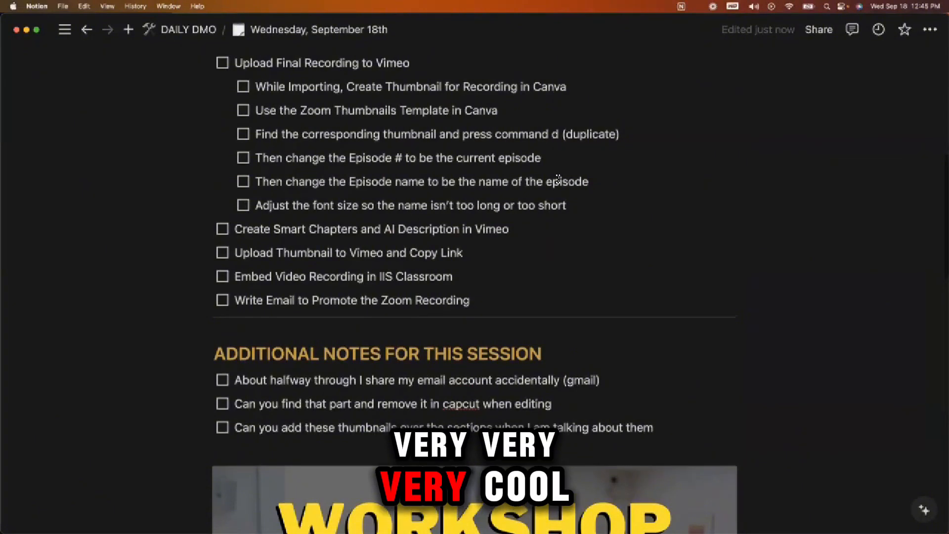
scroll(558, 179, "up", 10)
scroll(559, 179, "down", 10)
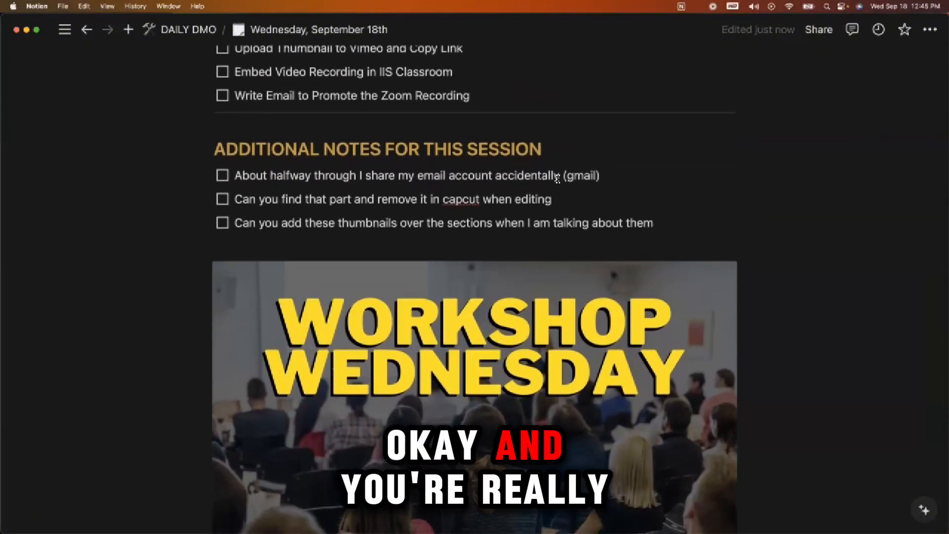
scroll(558, 179, "up", 15)
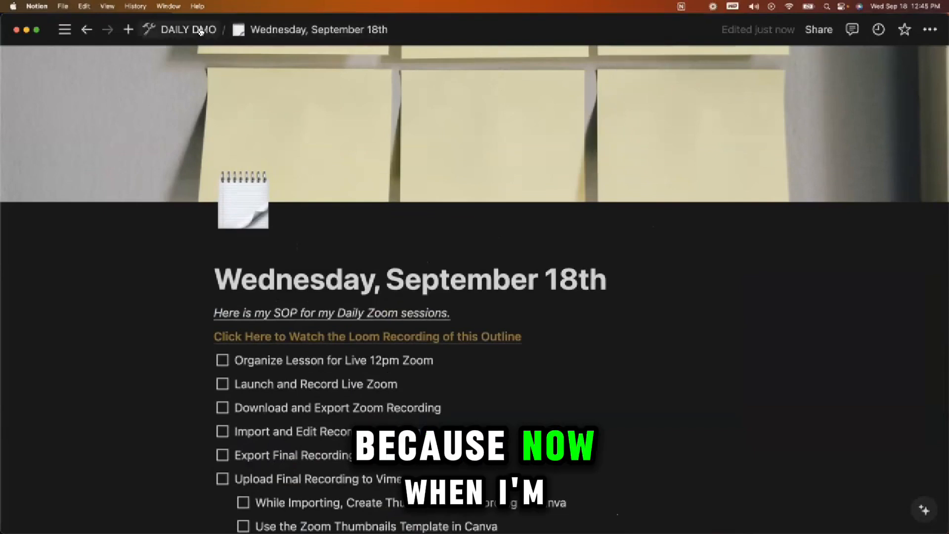
- Go to the parent DAILY DMO page, preview the Wednesday, September 18th page and reopen it to look it over
left_click(200, 31)
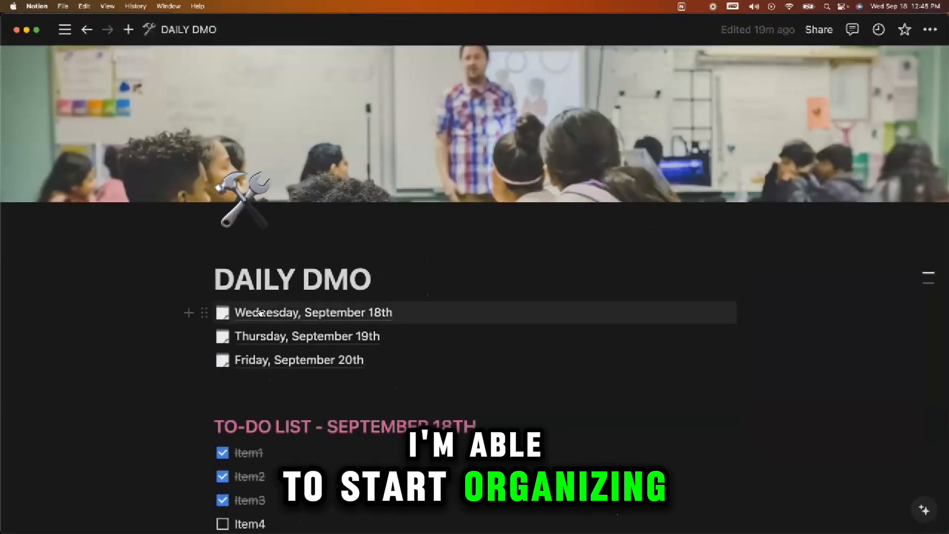
mouse_move(285, 312)
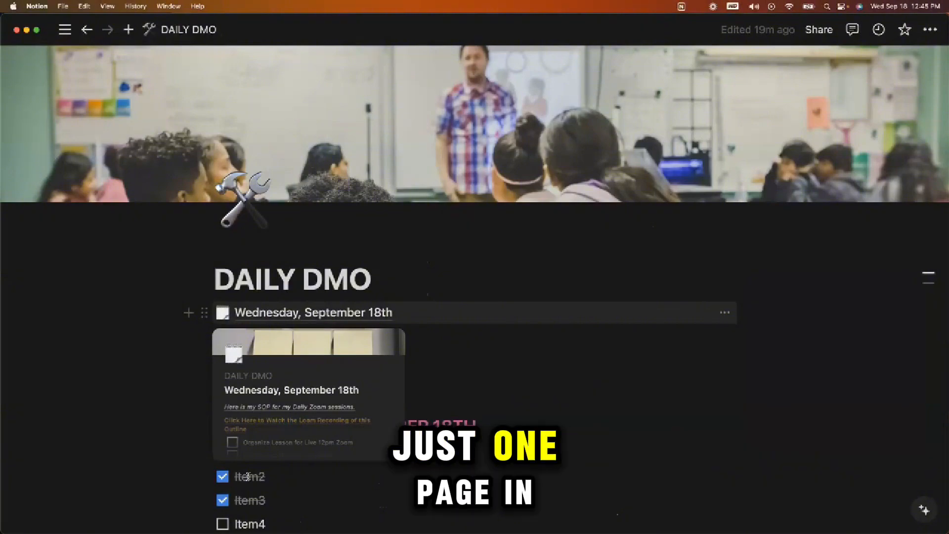
left_click(293, 313)
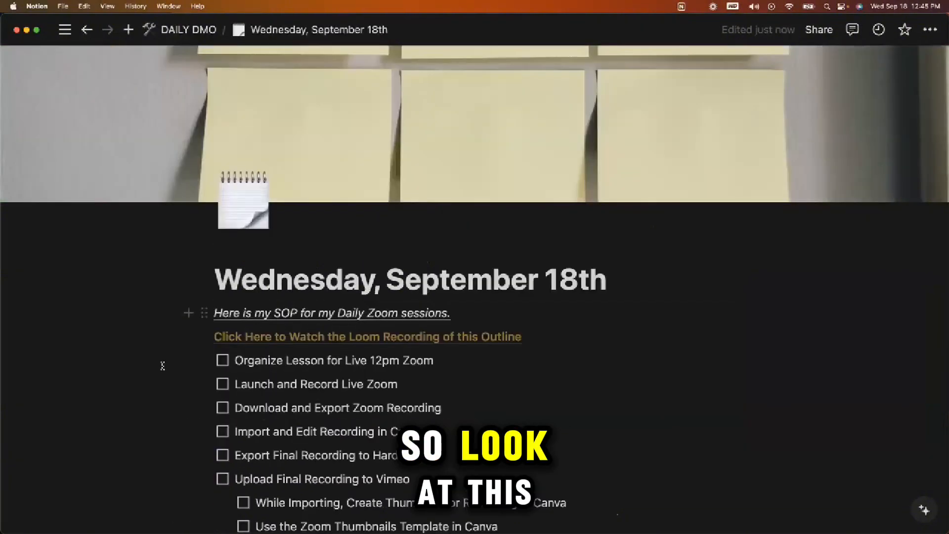
scroll(163, 366, "down", 10)
scroll(163, 366, "up", 15)
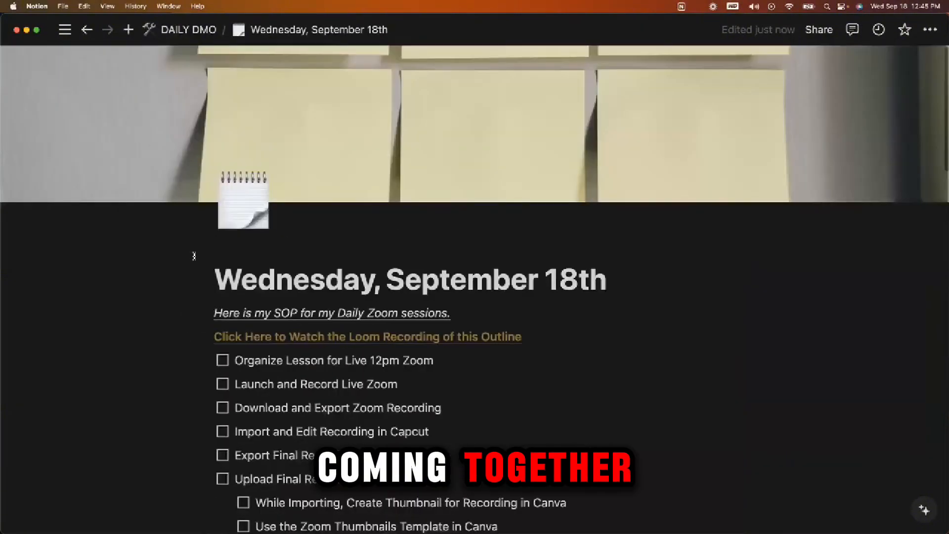
- Return to the DAILY DMO page and duplicate the Wednesday, September 18th page
left_click(193, 34)
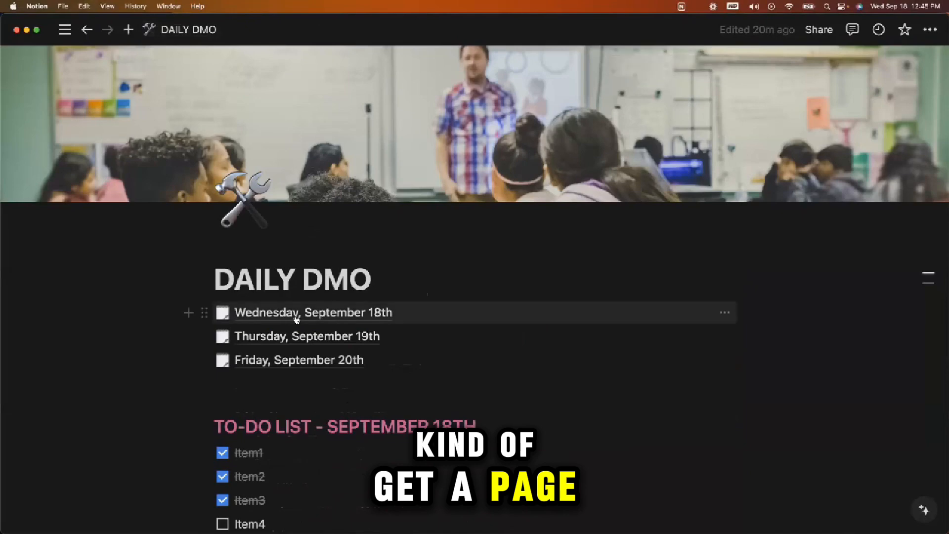
left_click(732, 313)
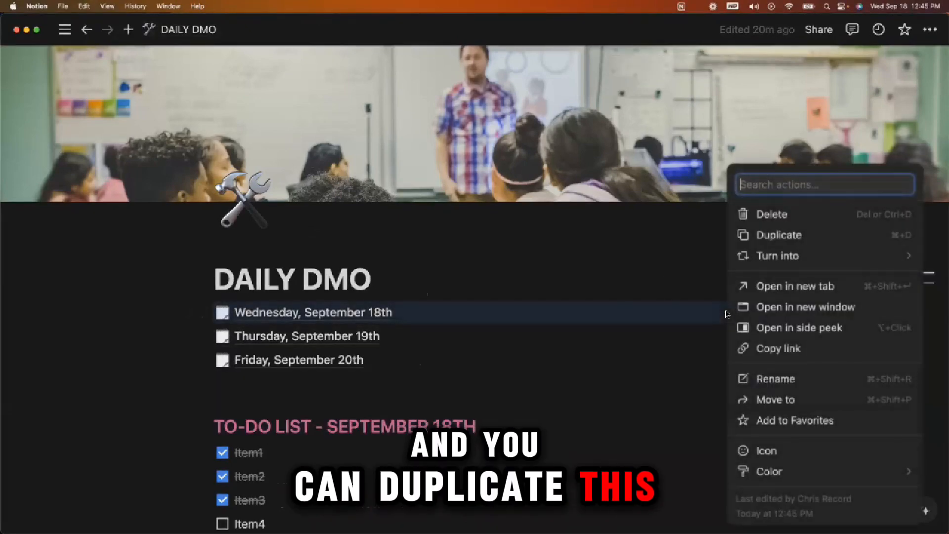
left_click(772, 237)
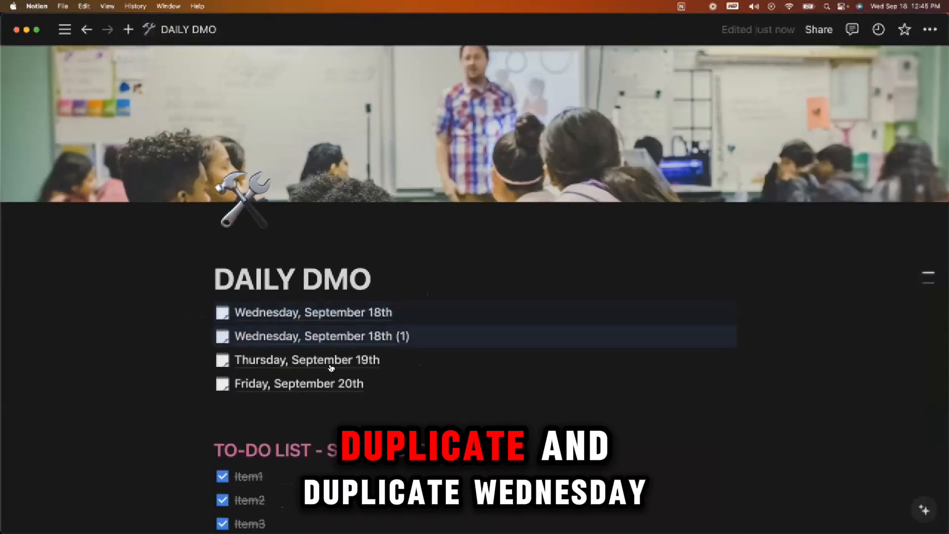
- Open the duplicated page and change the weekday in its title to "Monday"
left_click(325, 336)
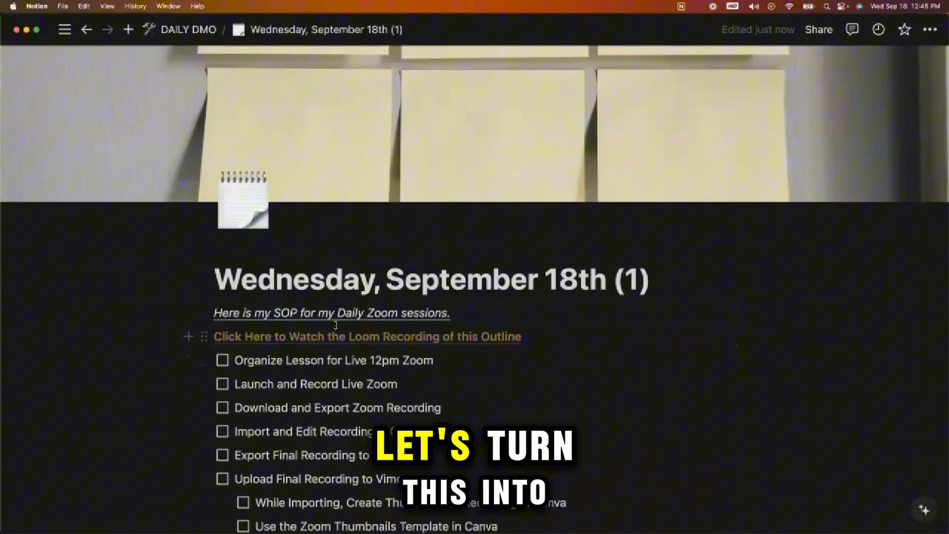
double_click(314, 290)
type("monda")
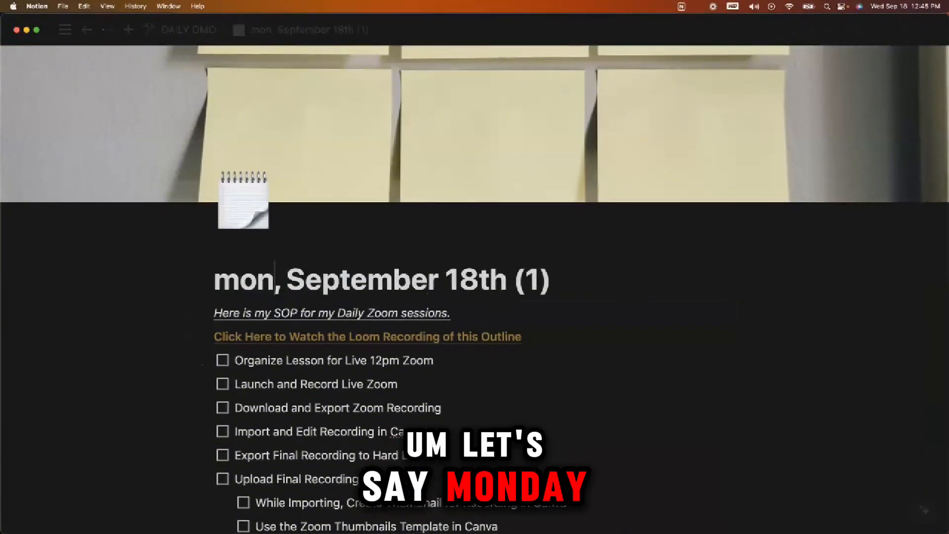
key("BackSpace")
key("BackSpace")
key("BackSpace")
key("BackSpace")
key("BackSpace")
type("Monday")
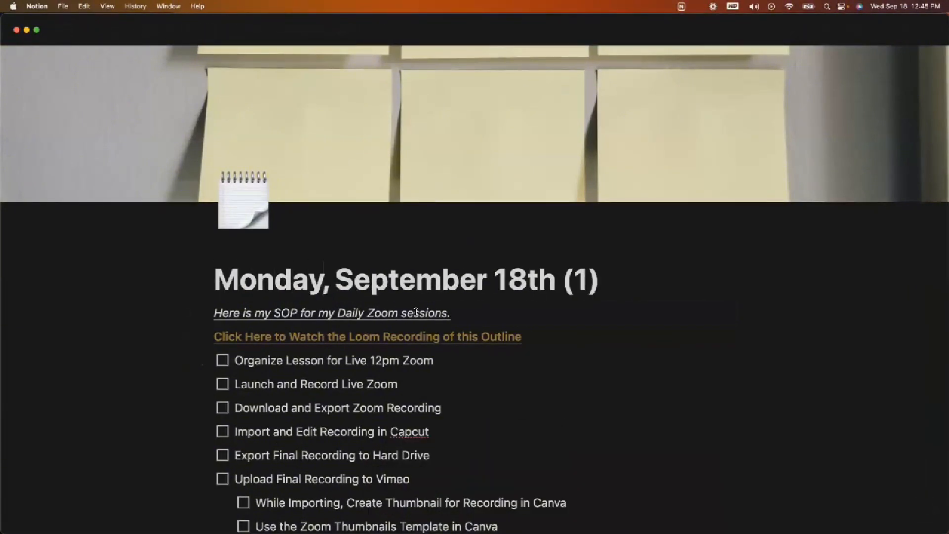
- Replace "September" in the duplicated page's title with "July 5th"
double_click(436, 284)
type("Kul")
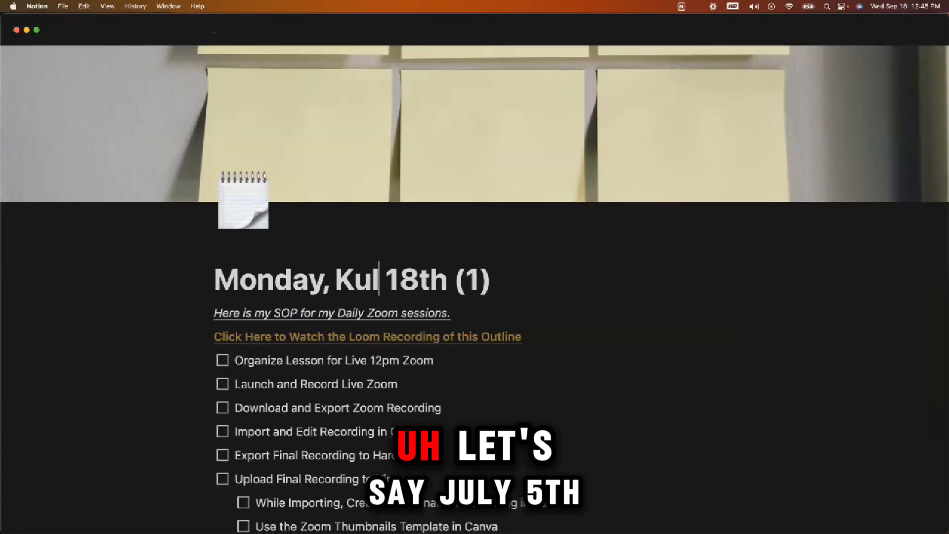
key("BackSpace")
key("BackSpace")
key("BackSpace")
type("K")
key("BackSpace")
type("Jul")
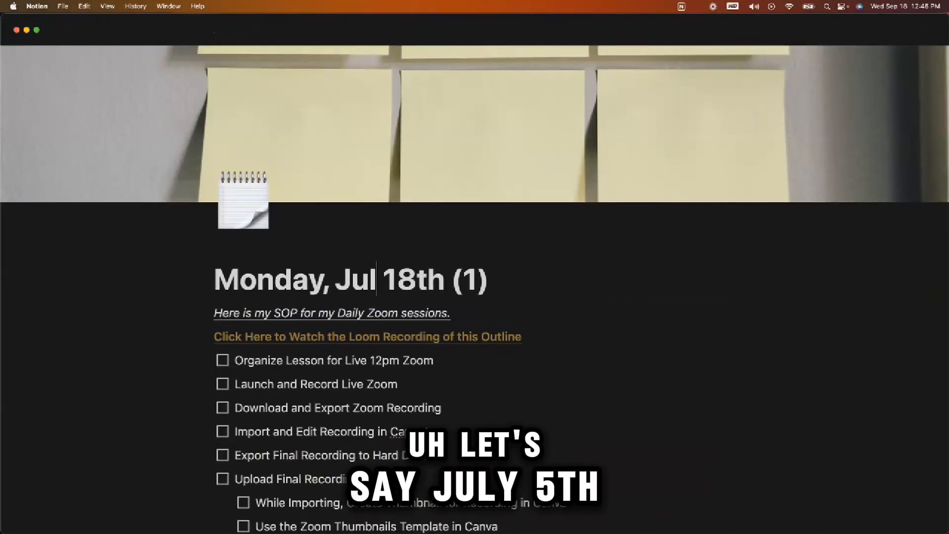
type("y 5th")
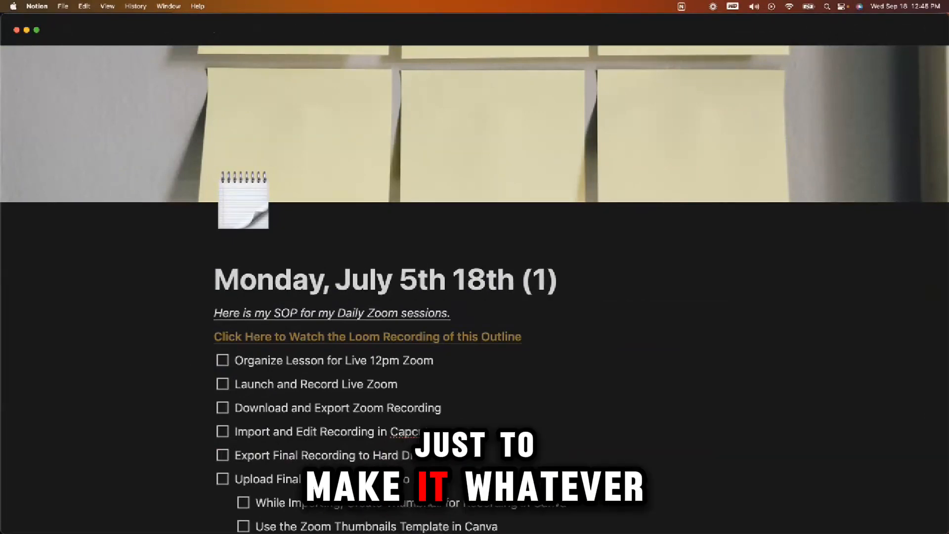
- Delete the leftover "18th (1)" from the page title so it reads "Monday, July 5th"
key("shift+Right")
key("shift+Right")
key("shift+Right")
key("shift+Right")
key("shift+Right")
key("BackSpace")
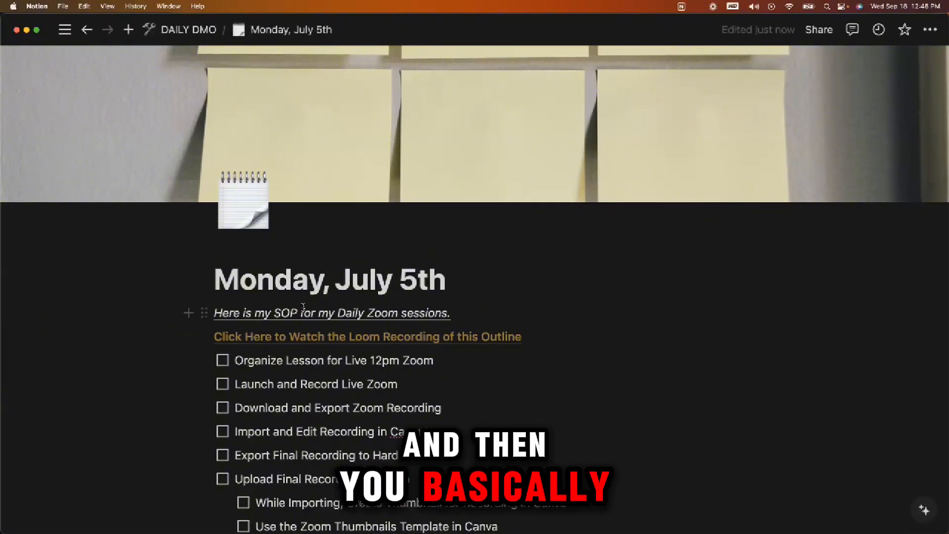
- Insert an empty line directly below the Monday, July 5th title, above the SOP intro line
scroll(298, 311, "down", 3)
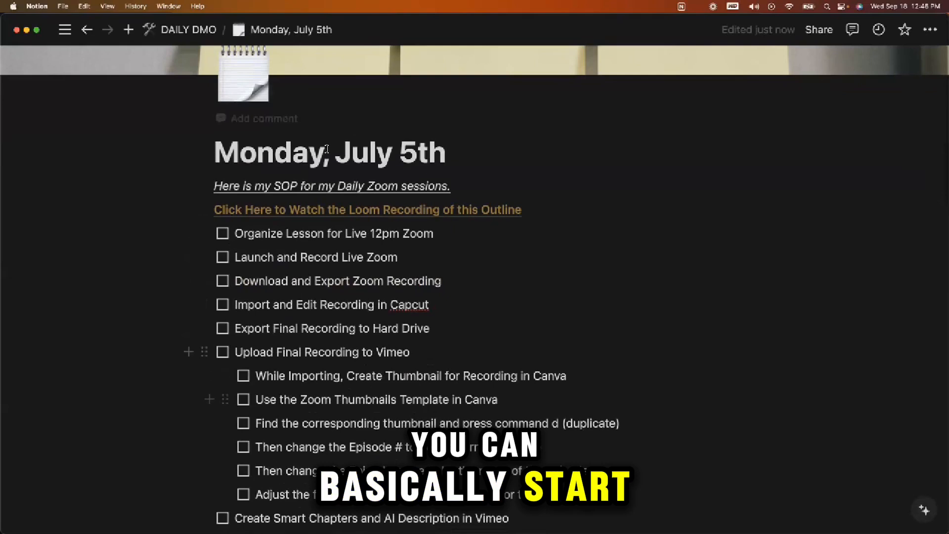
left_click(453, 148)
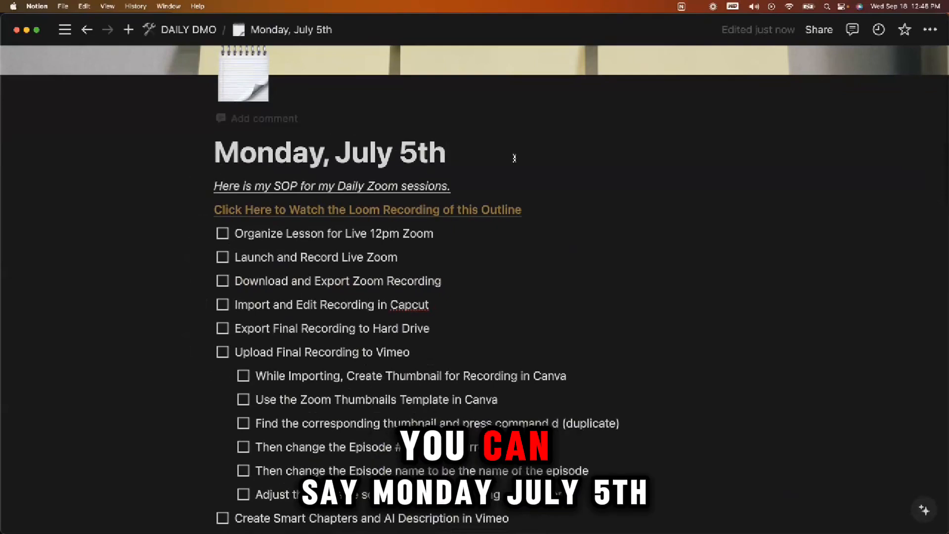
key("Return")
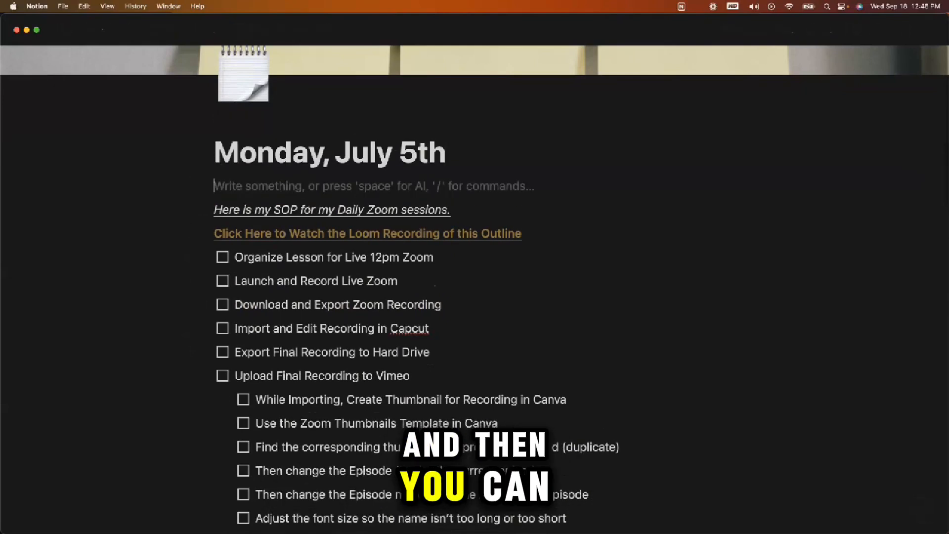
type("@kyle")
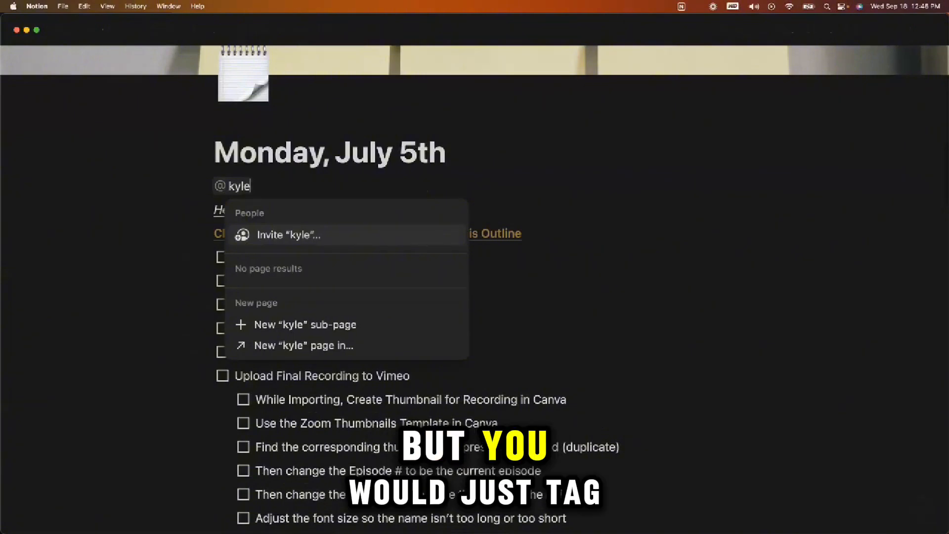
key("BackSpace")
key("BackSpace")
key("BackSpace")
key("BackSpace")
key("BackSpace")
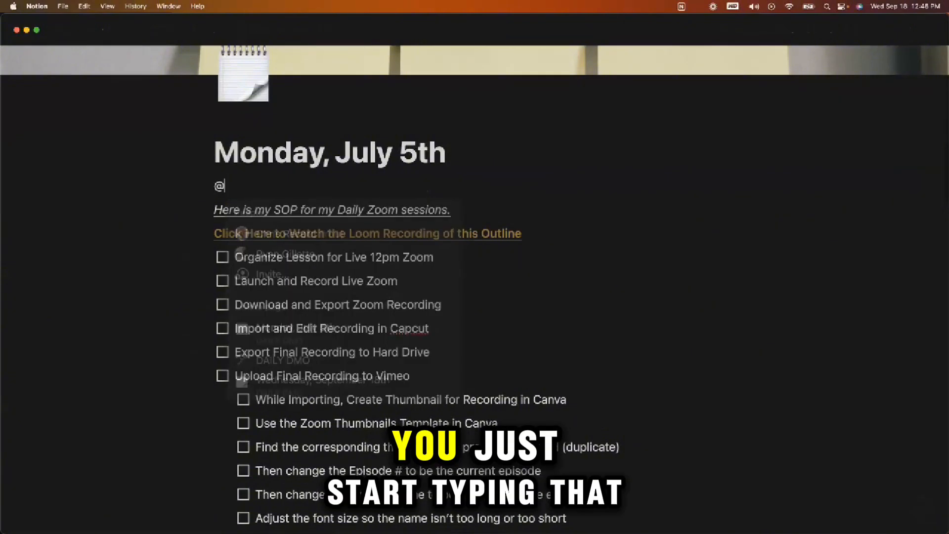
- Mention the team member on the line below the title, followed by "I just finished my daily Zoom and the recording should be up in about 2 hours,"
type("@")
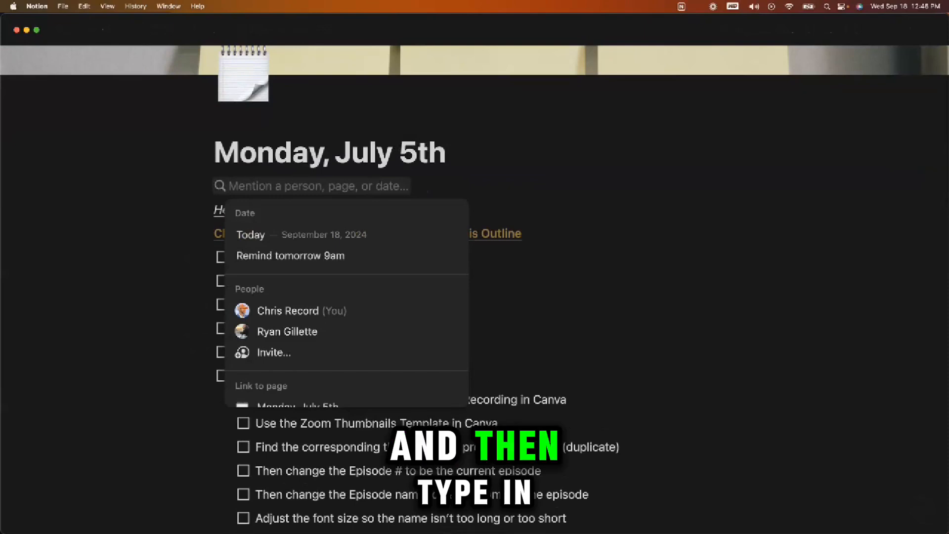
left_click(305, 333)
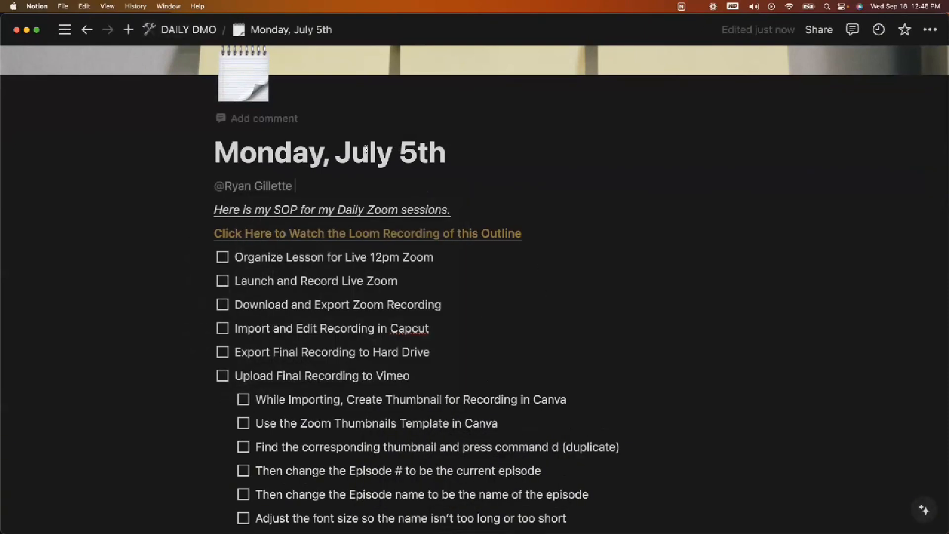
type("I j")
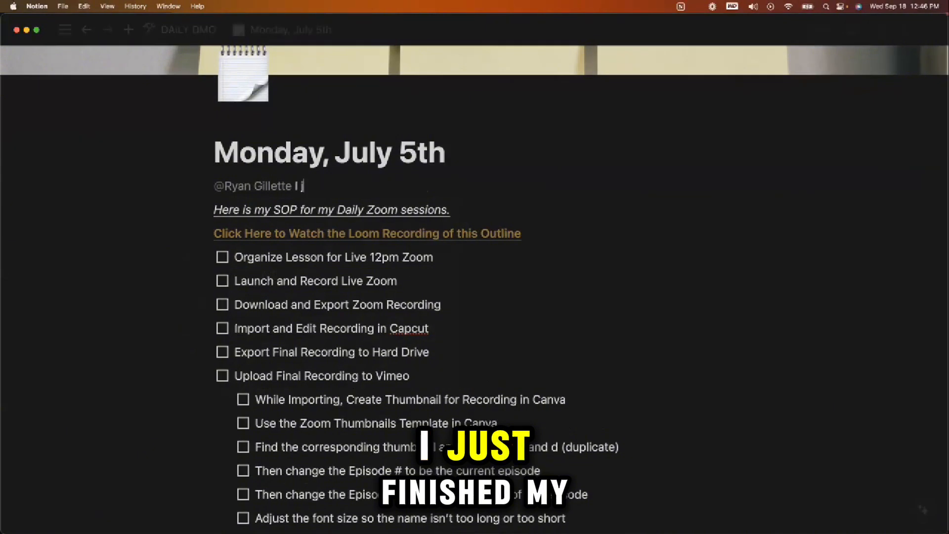
type("ust finished my d")
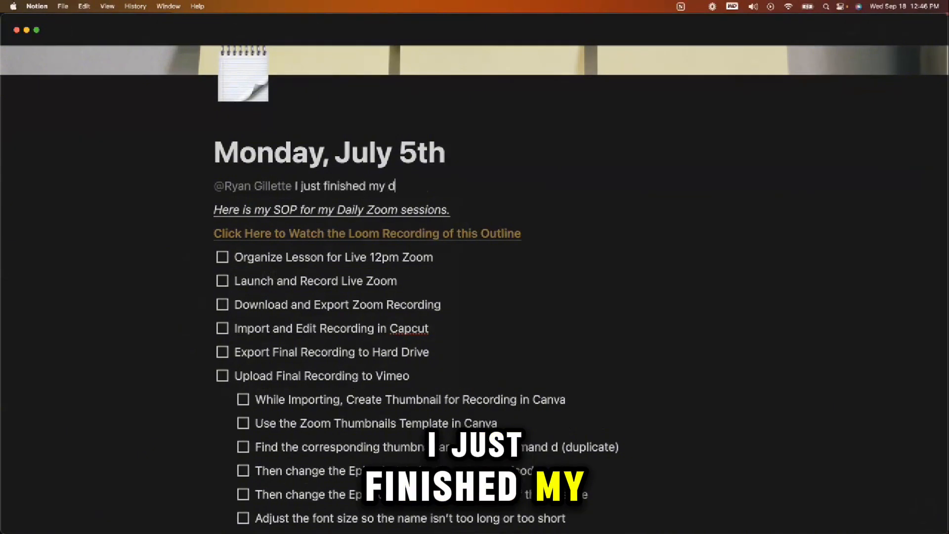
type("aily Zoom and the ")
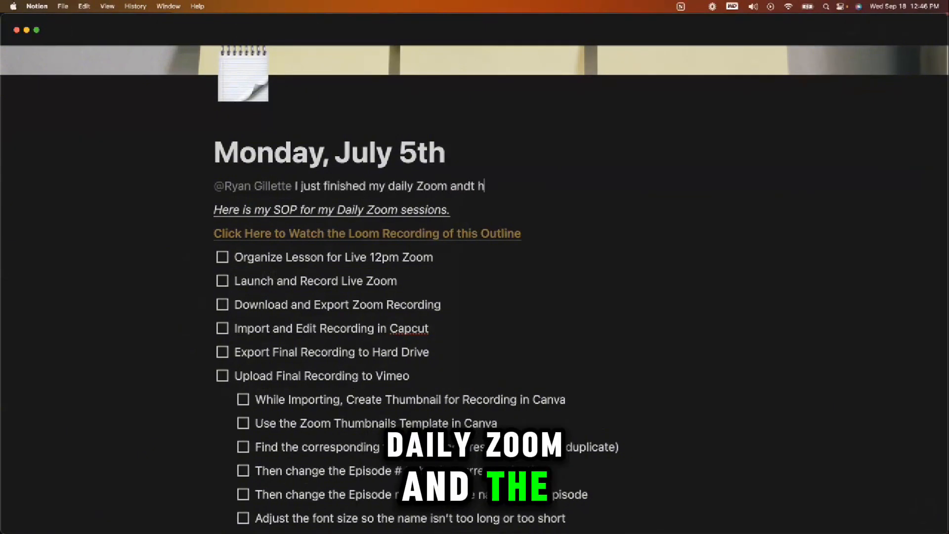
type("recordi")
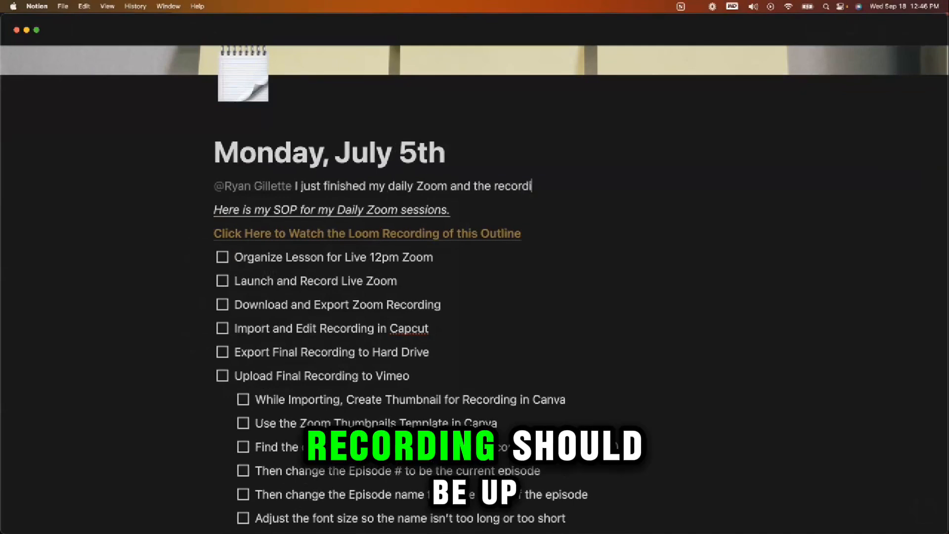
type("ng should be up in")
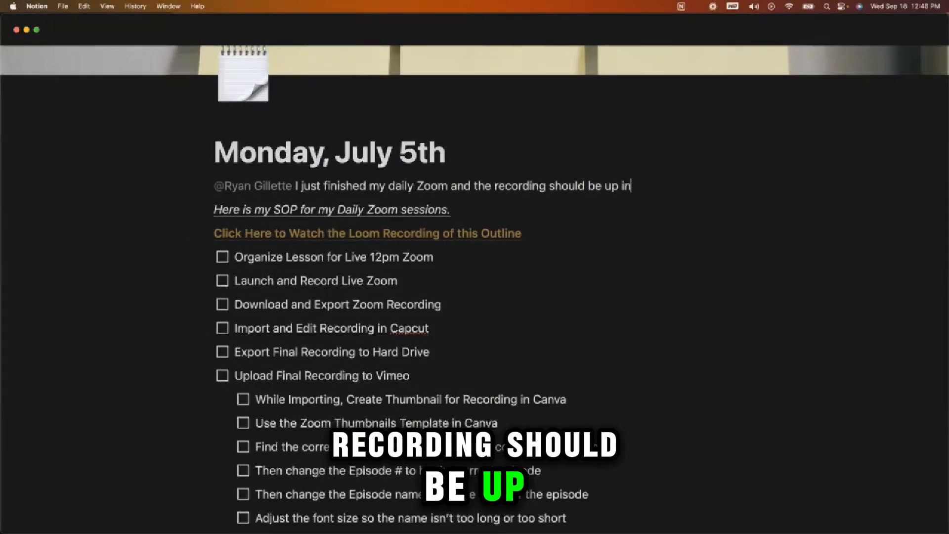
type(" about 2 hours, c")
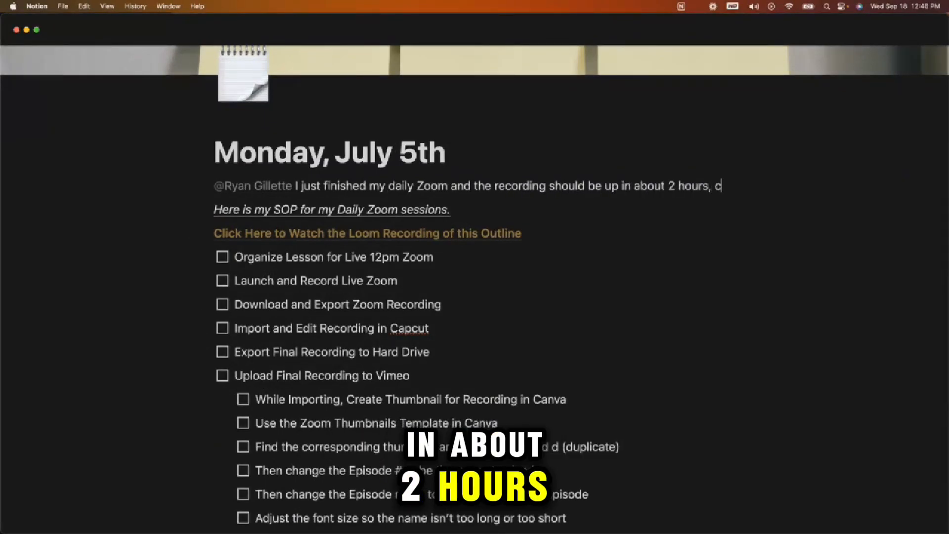
- Continue the message to the team member with "can you take care of the rest when you get time later today?"
type("an you take ca")
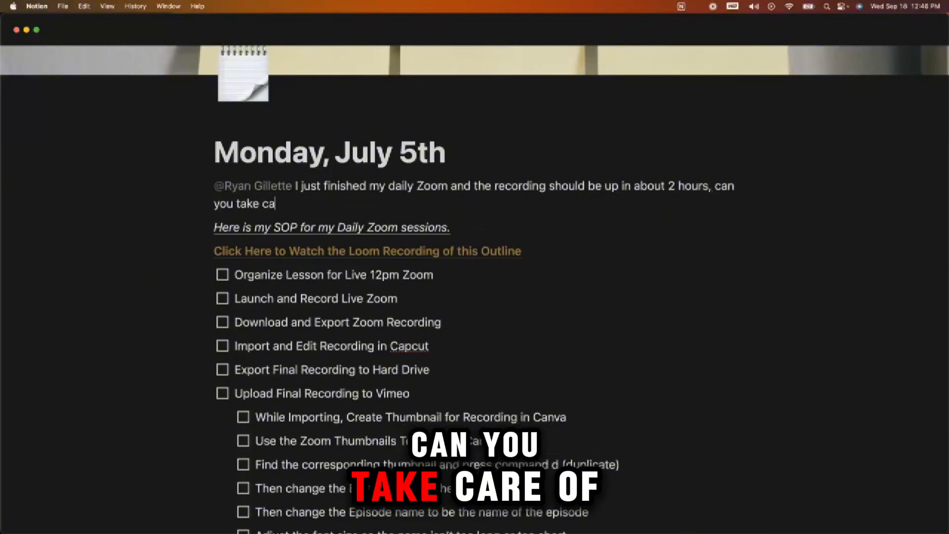
type("re of the rest when ")
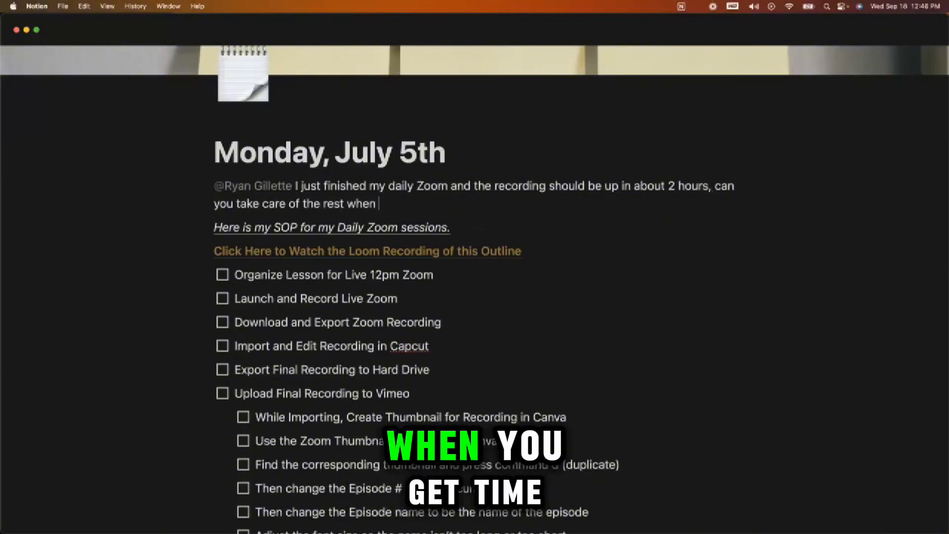
type("you get time ")
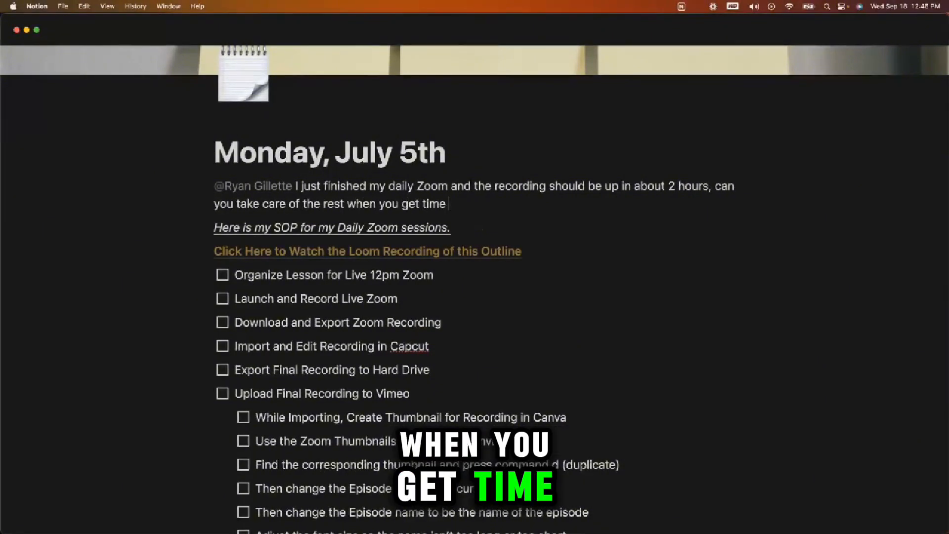
type("later today?  If yo")
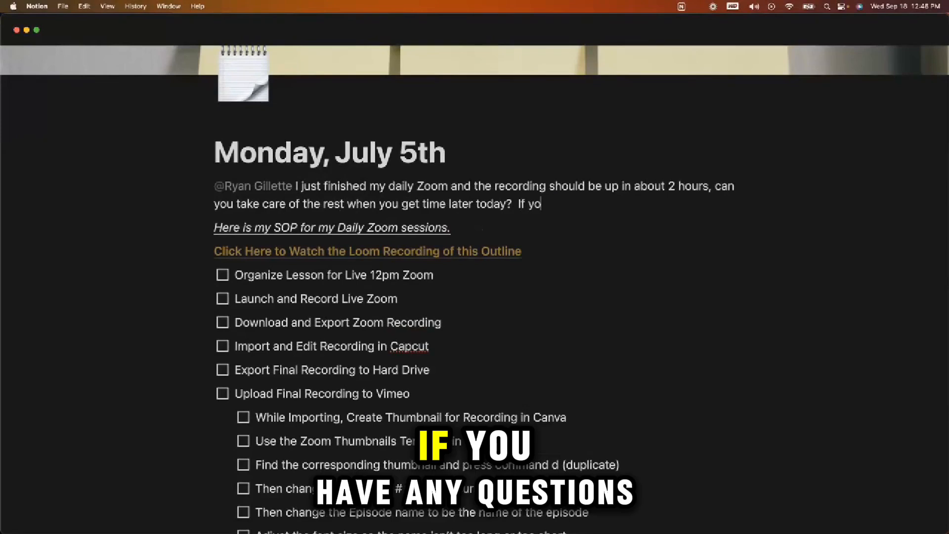
- Finish the message with "If you have any questions, just comment on any of the tasks below." and add an empty line under it
type("u have any questions,")
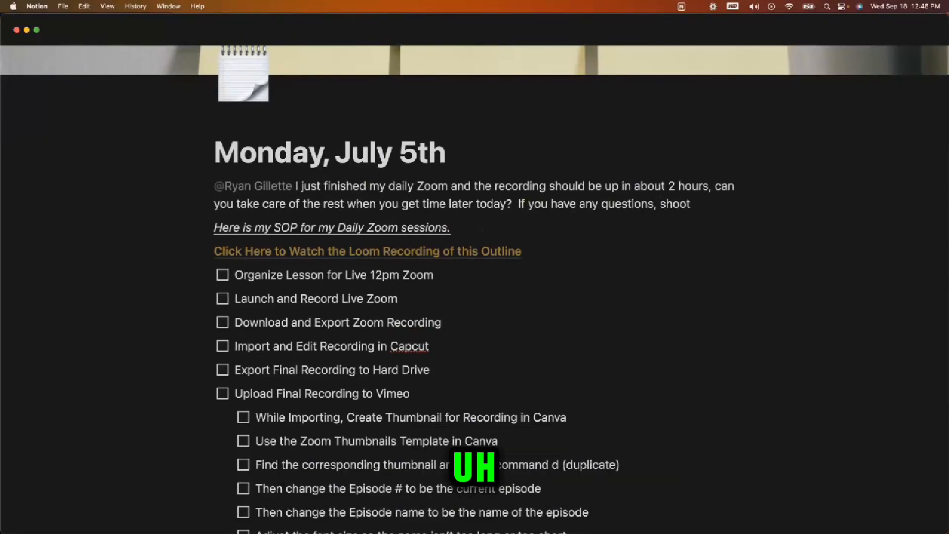
type(" just comment on any of")
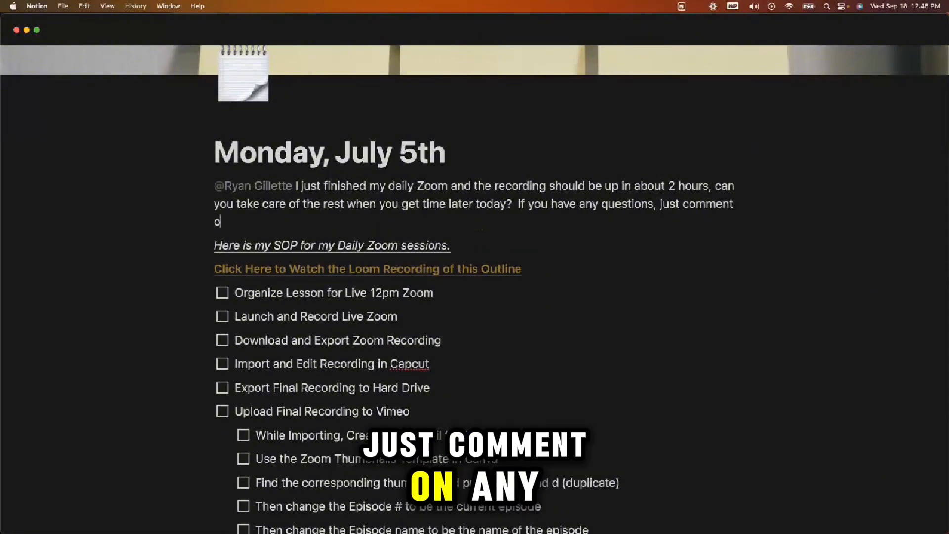
type(" the tasks bed")
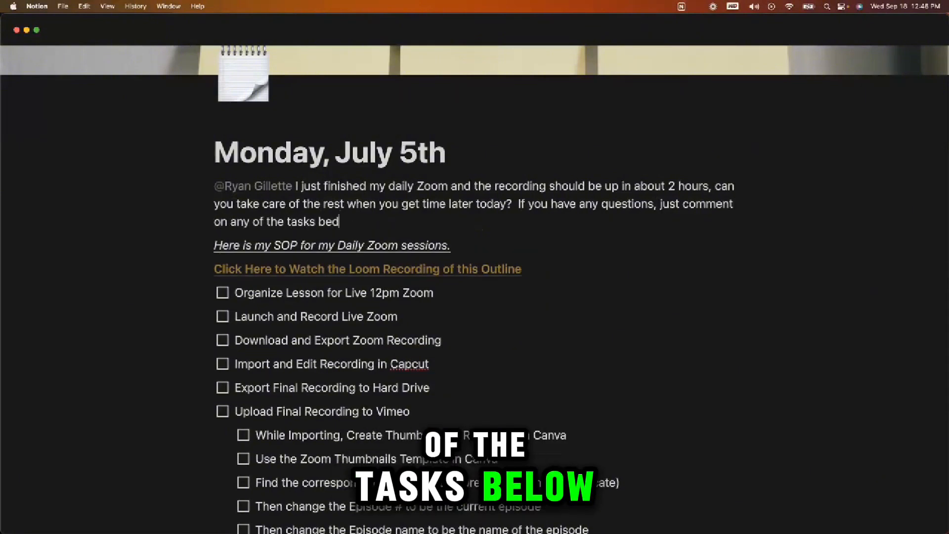
key("BackSpace")
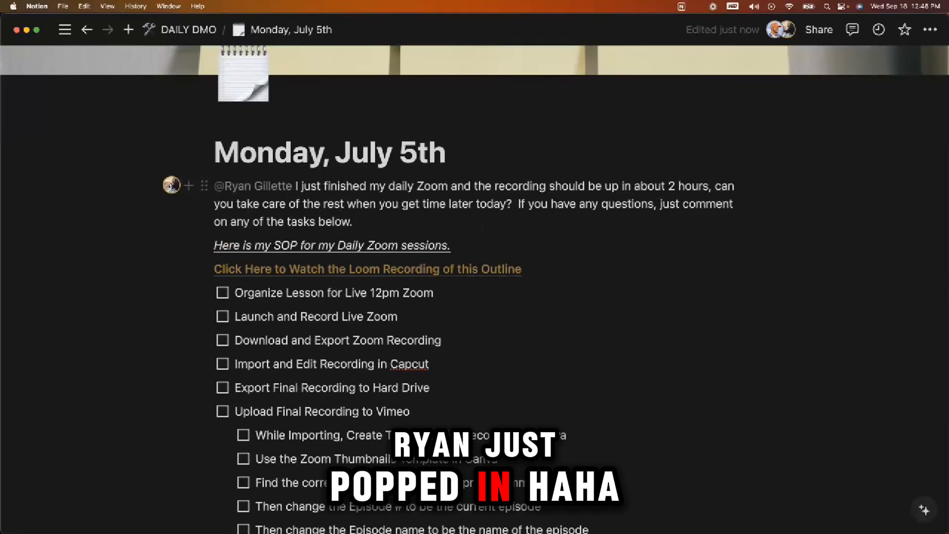
mouse_move(172, 186)
key("Return")
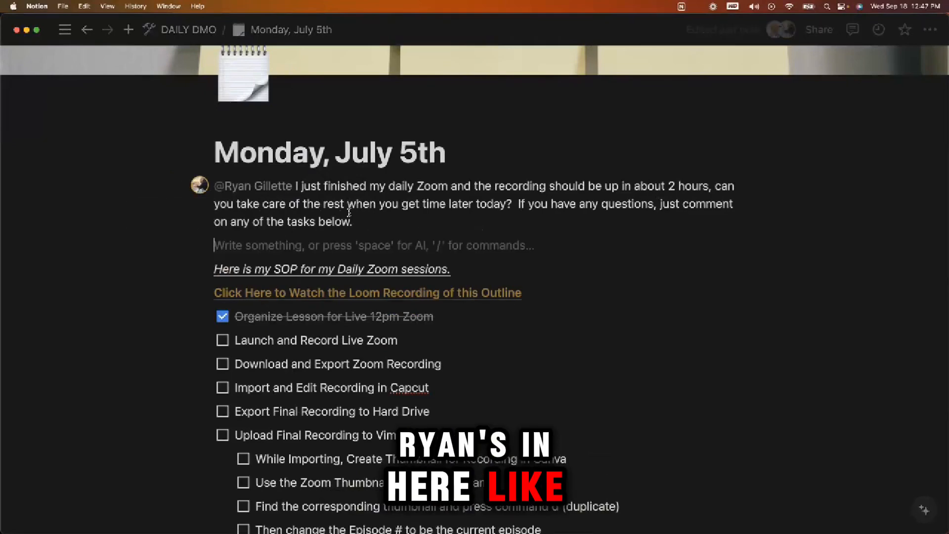
- Check off the "Launch and Record Live Zoom" task in the Monday, July 5th checklist
scroll(358, 206, "down", 4)
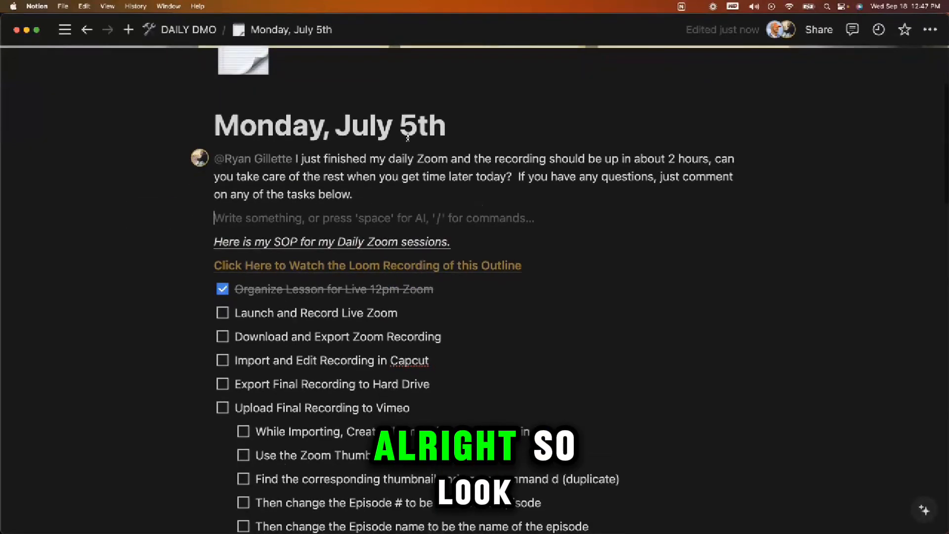
scroll(307, 218, "down", 5)
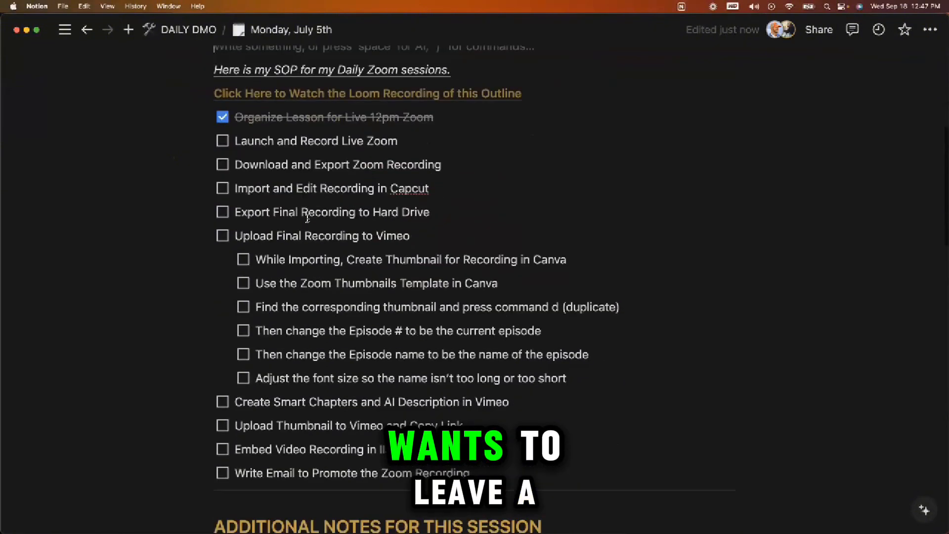
scroll(320, 179, "up", 6)
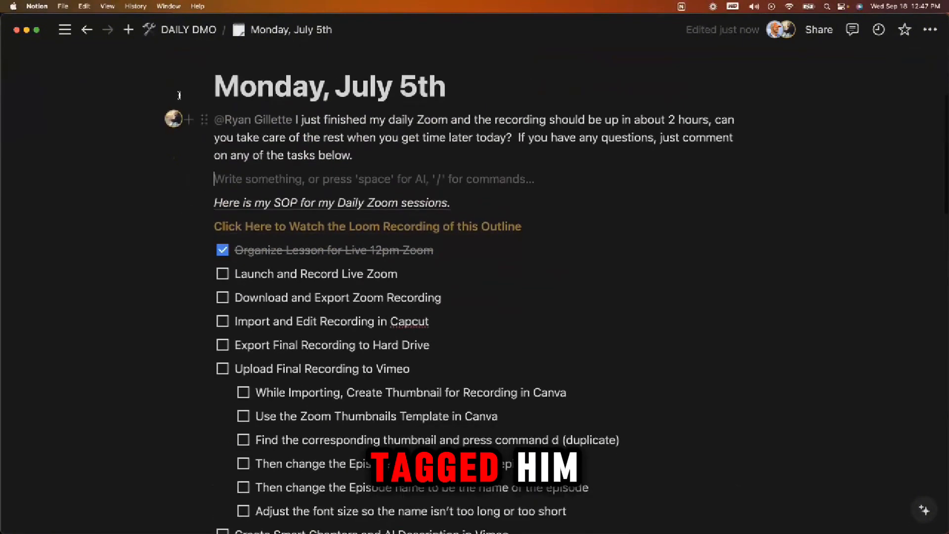
mouse_move(172, 118)
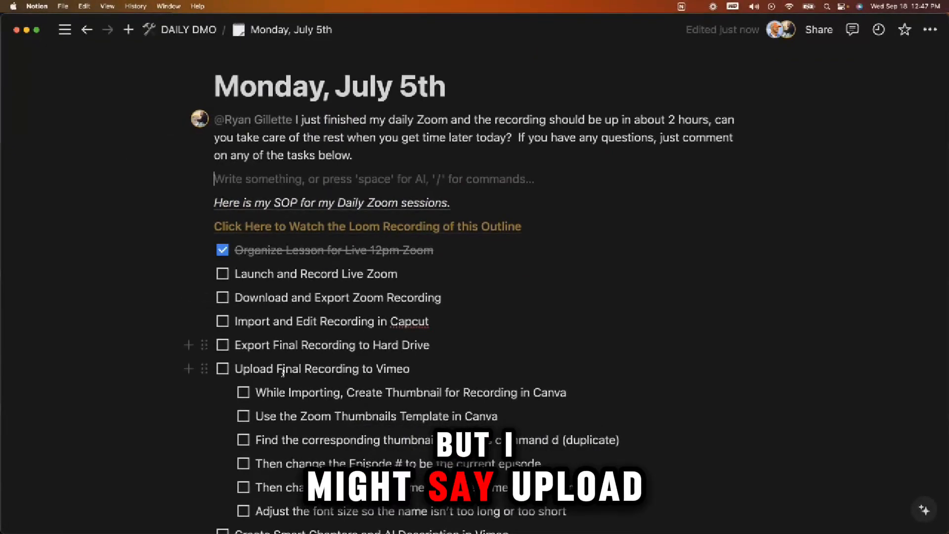
scroll(324, 368, "down", 2)
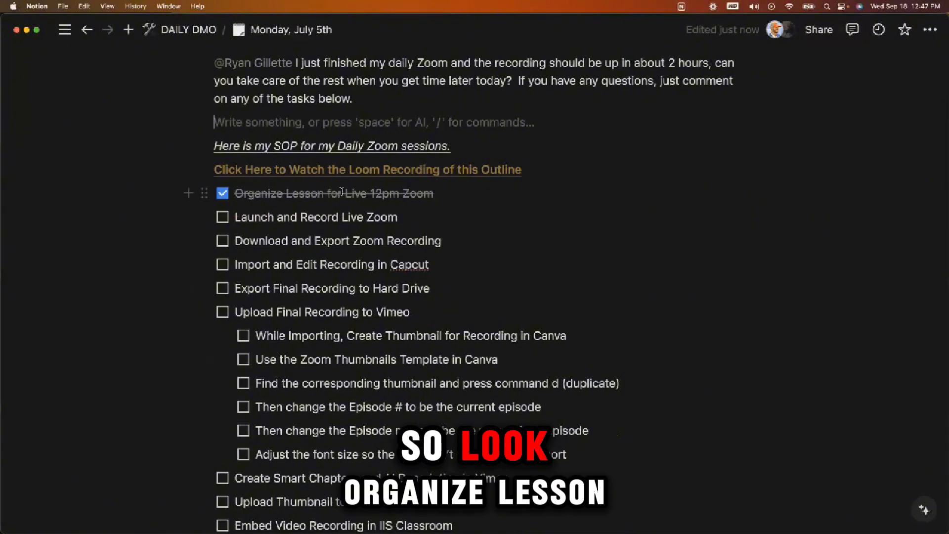
left_click(239, 218)
left_click(222, 219)
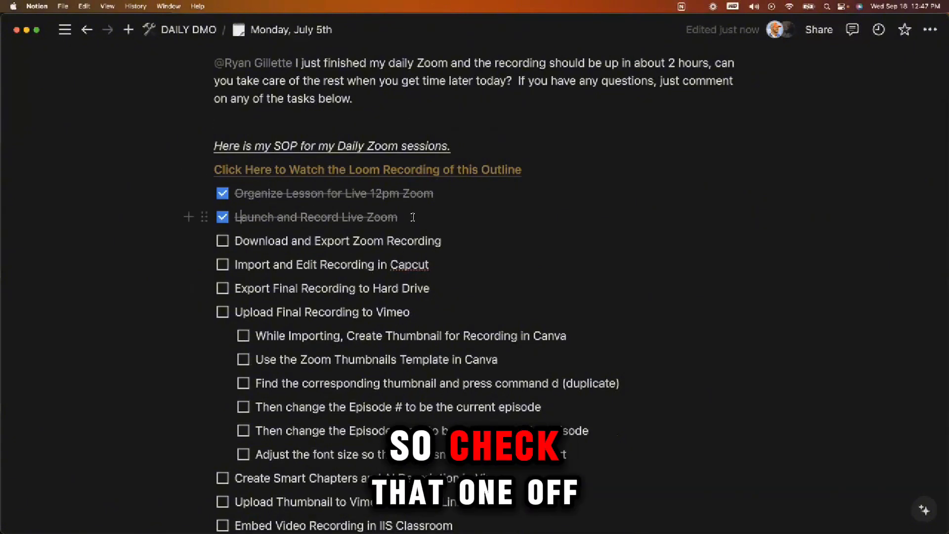
- Start a comment on the full text of the "Download and Export Zoom Recording" task and mention the team member in it
triple_click(416, 240)
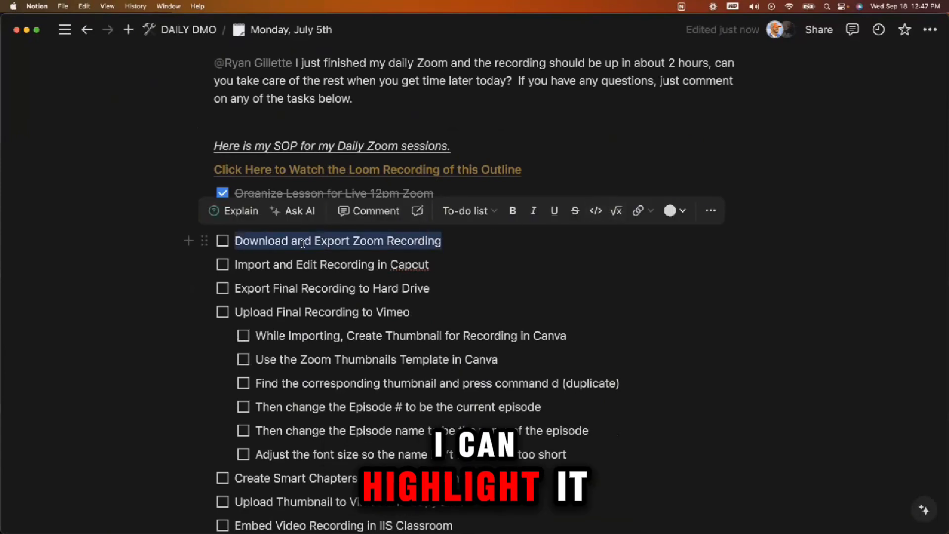
left_click(384, 211)
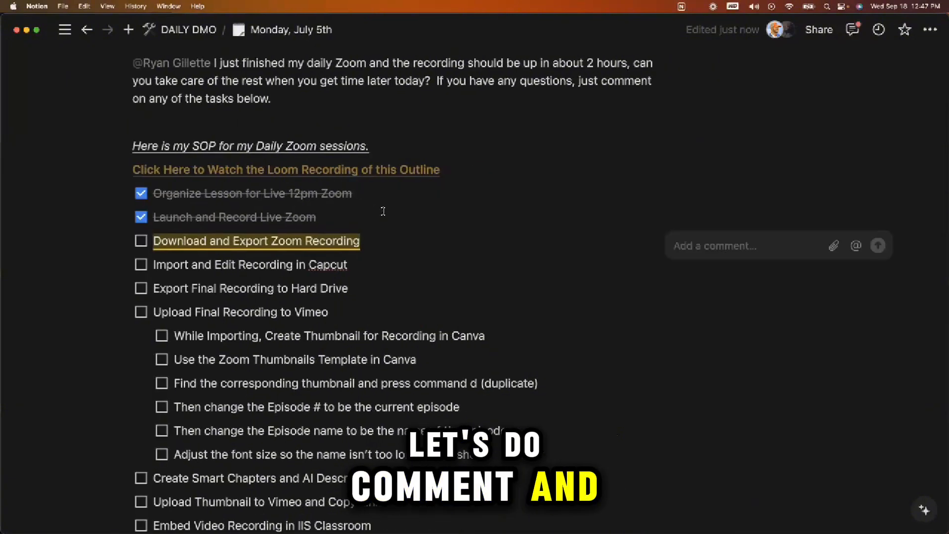
type("@ry")
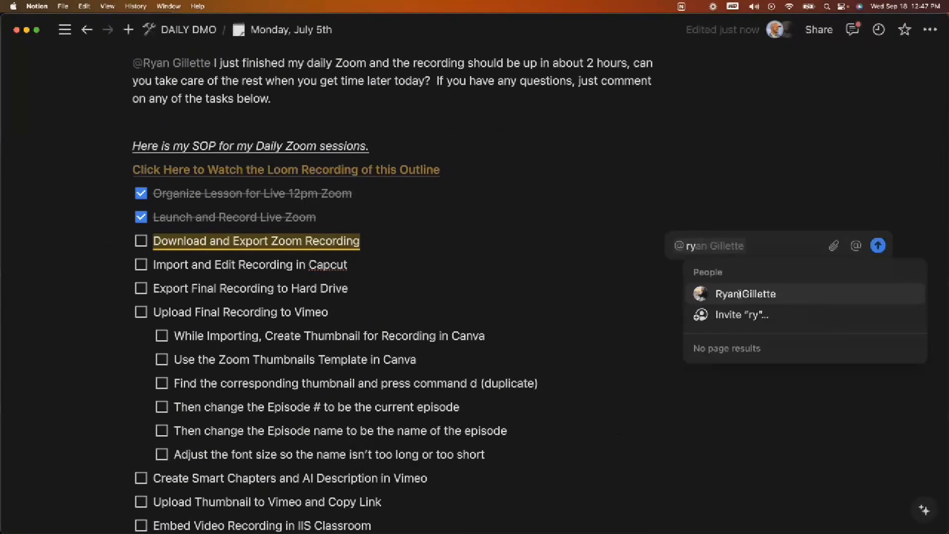
left_click(740, 294)
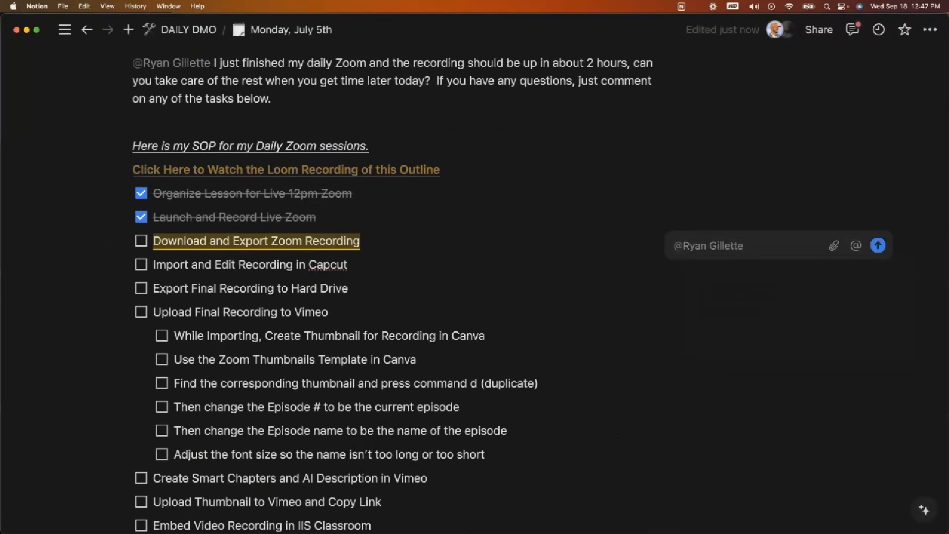
- Write in the comment "The recording is in the zoom replays and should be available by 3pm PT today." following the team member mention
type("This r")
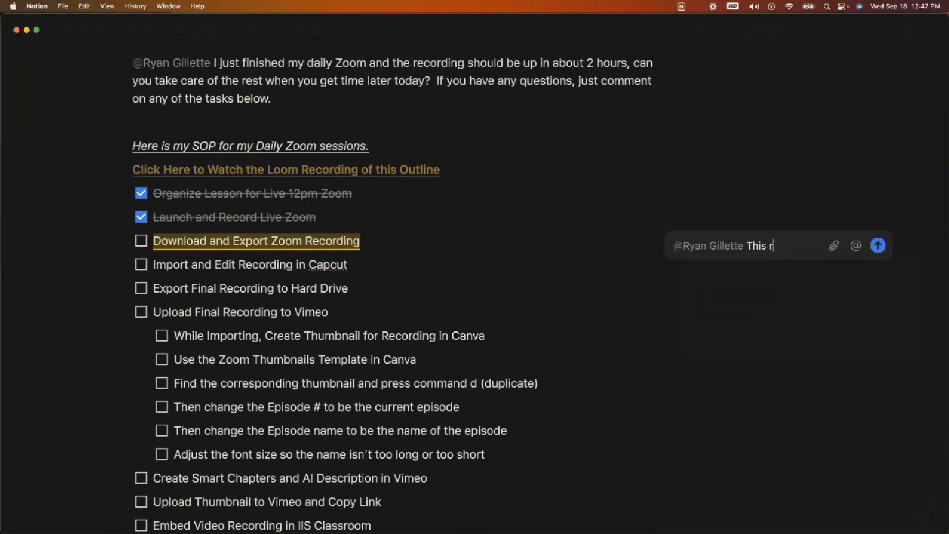
type("epaording in ")
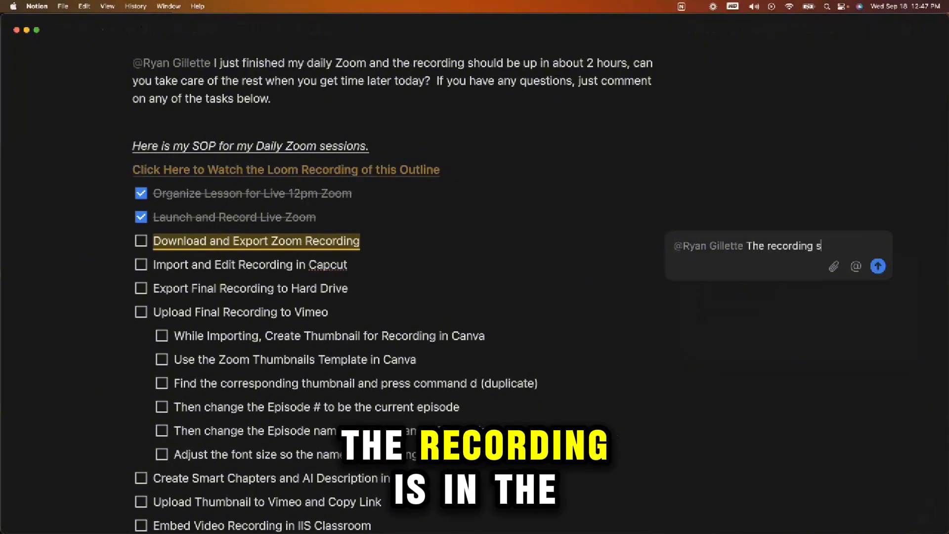
type("t")
key("BackSpace")
key("BackSpace")
key("BackSpace")
type("s in")
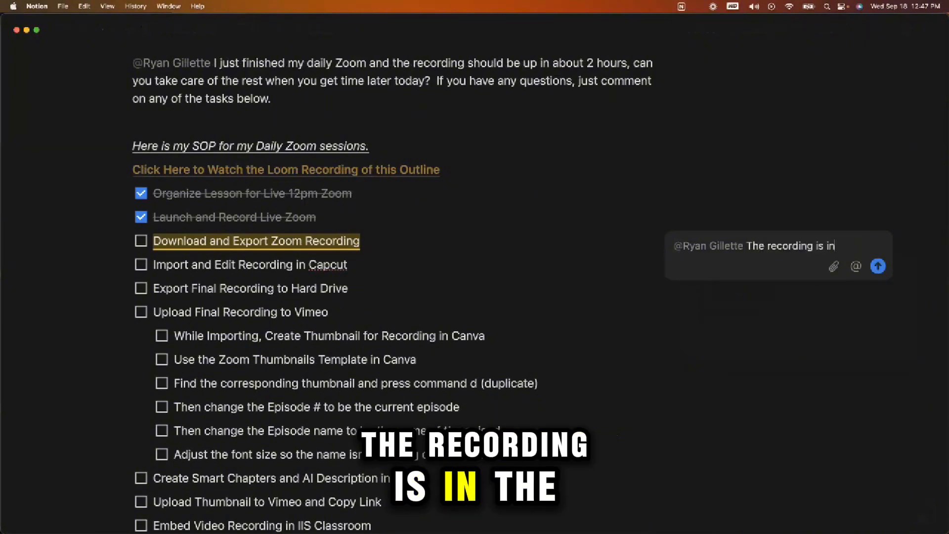
type(" the zoom replays")
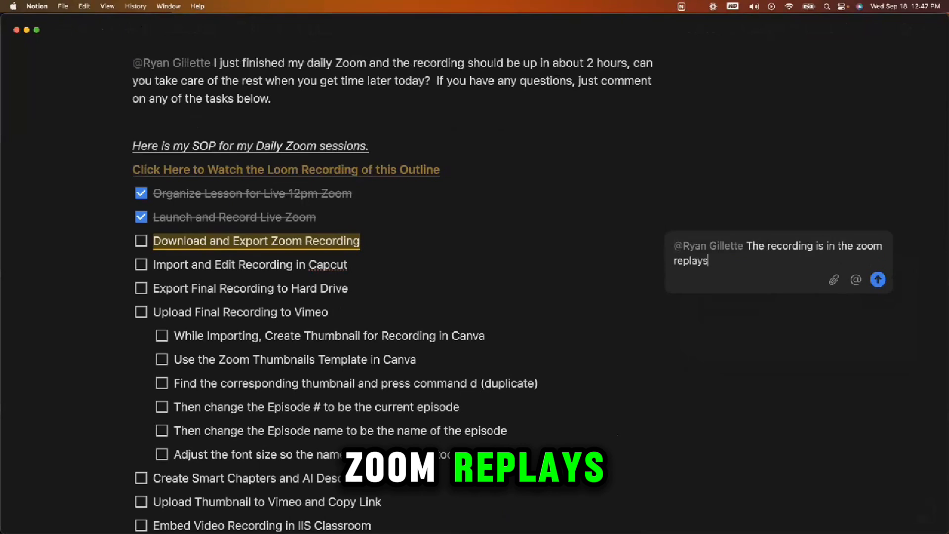
type(" and should be av")
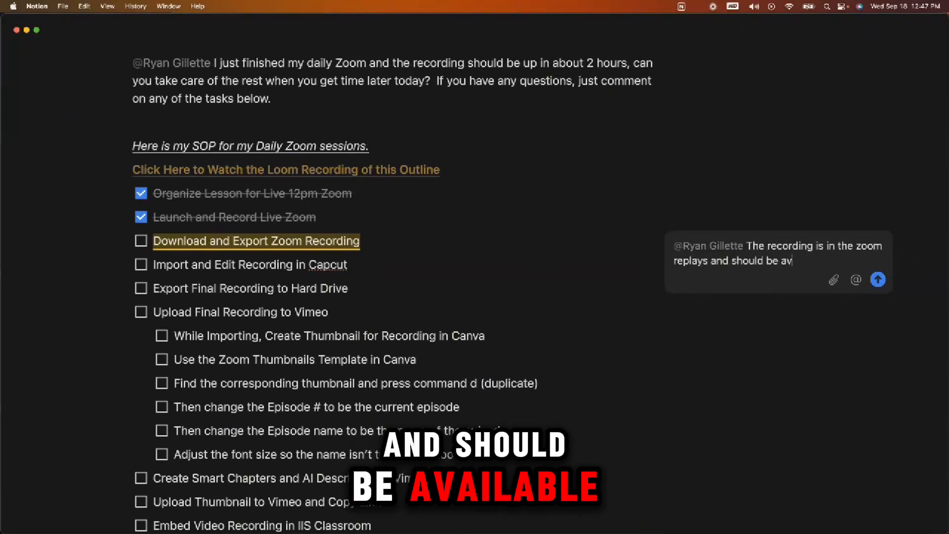
type("ailable by ")
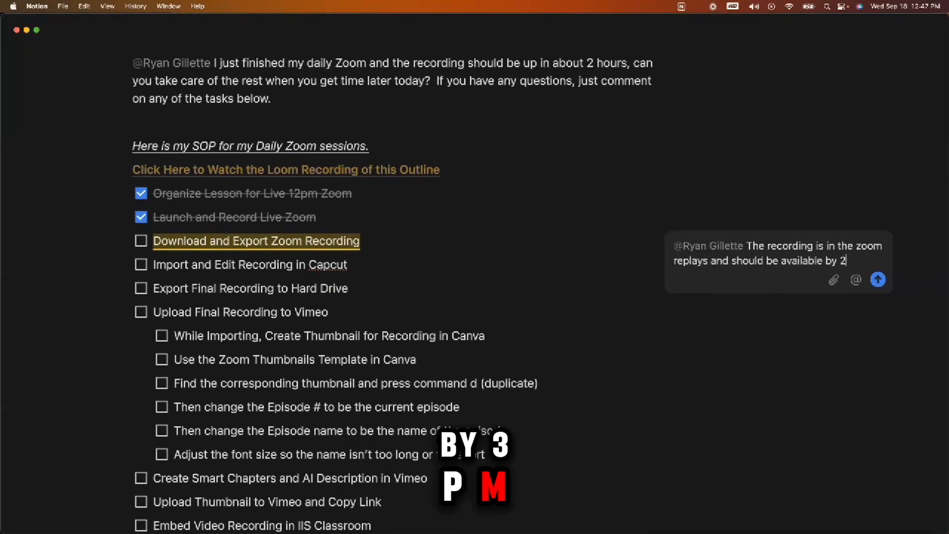
type("3pm")
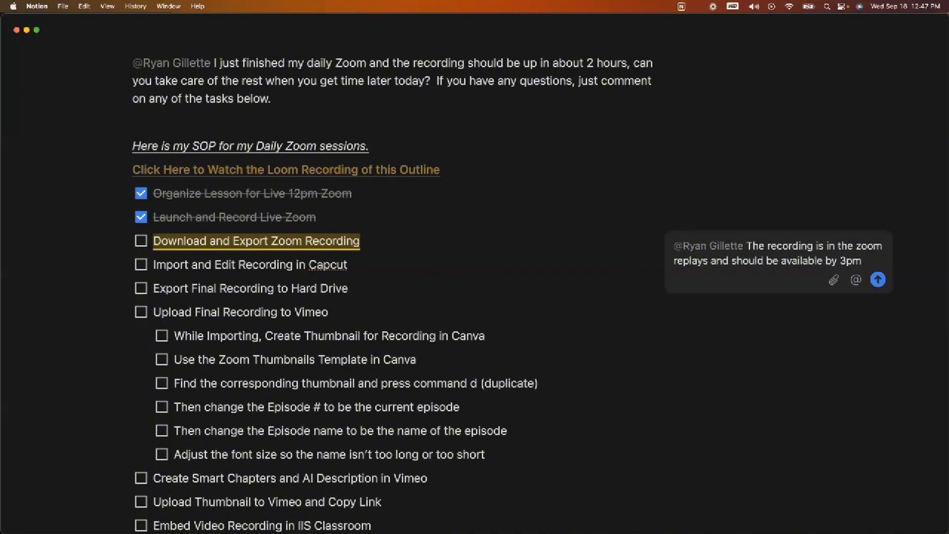
type(" PT today. L")
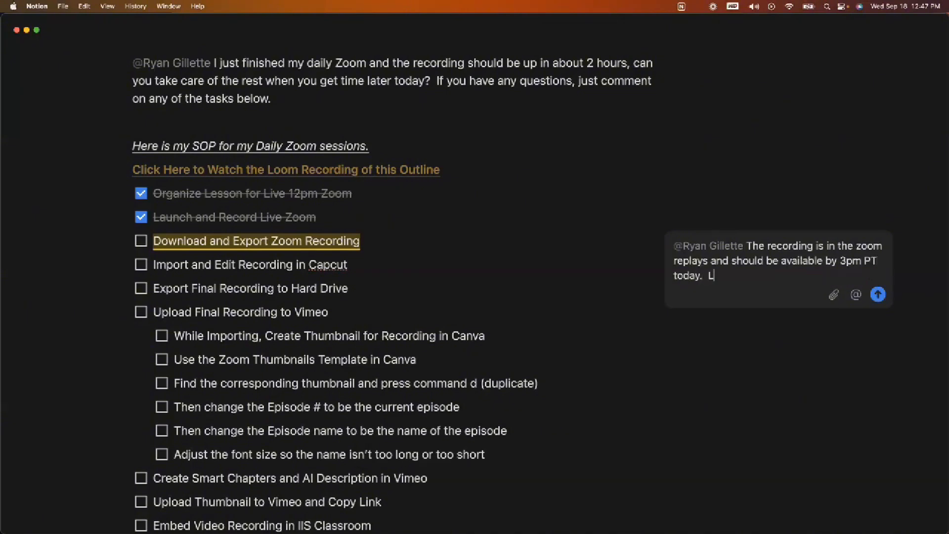
- Finish the comment with "Reply here when you have access to it." and post it on the task
type("tReply")
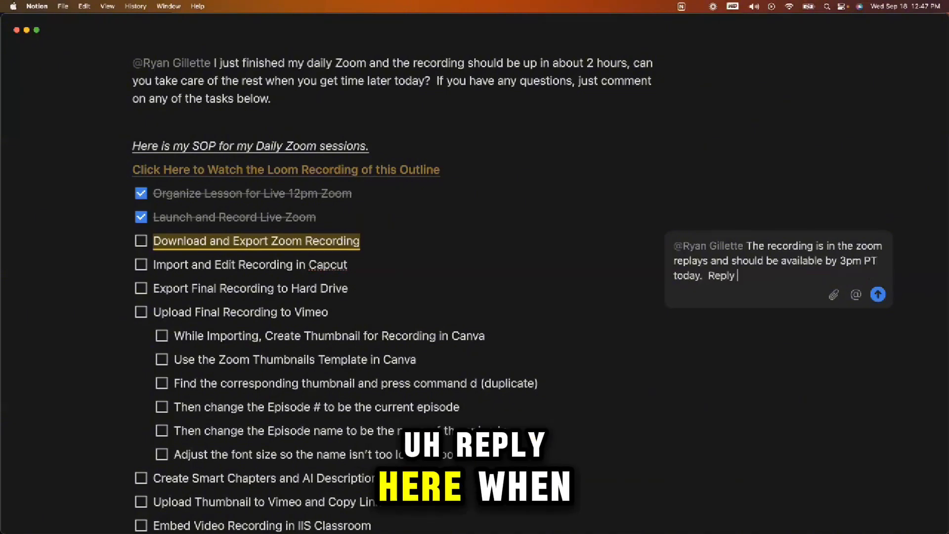
type(" here when you have acc")
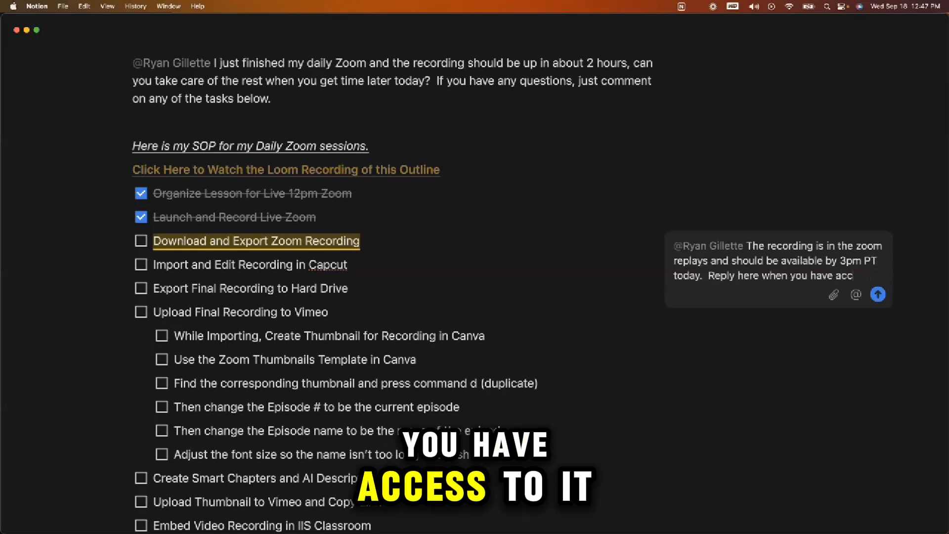
type("ess to it.")
key("Return")
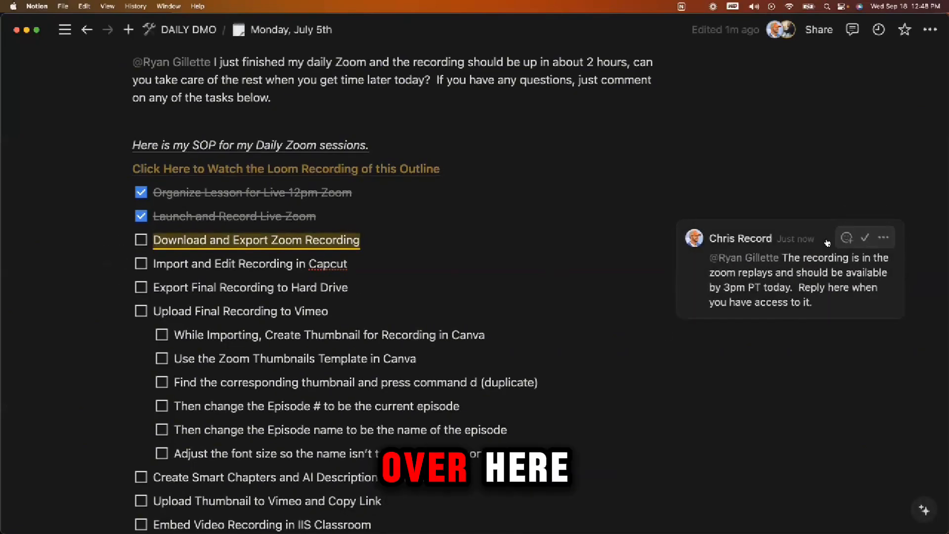
- View the list of all comments and suggestions on the Monday, July 5th page, and close it
scroll(811, 304, "up", 5)
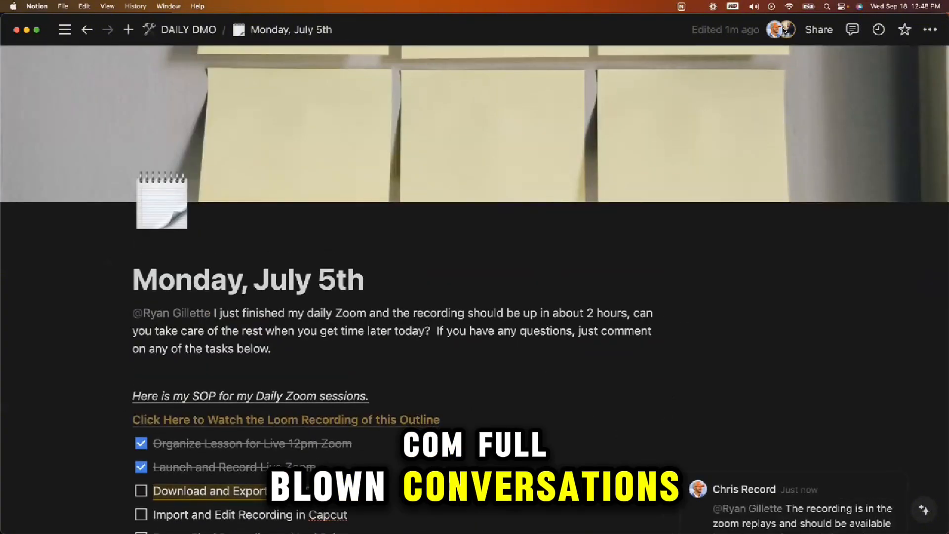
mouse_move(793, 30)
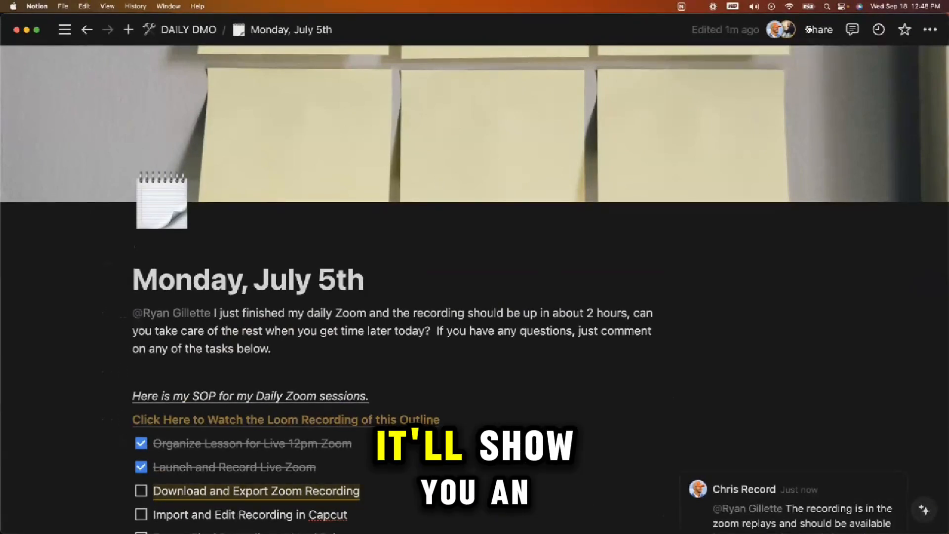
left_click(852, 30)
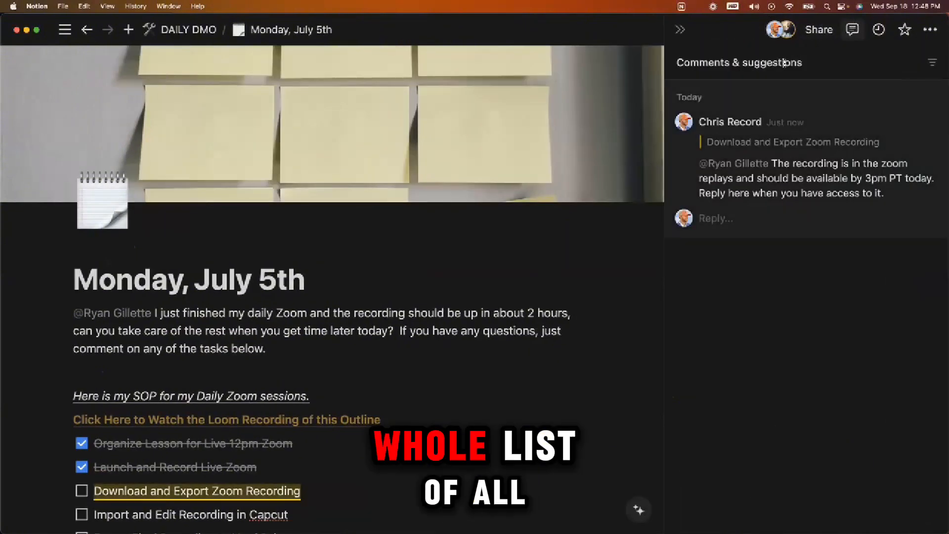
left_click(852, 30)
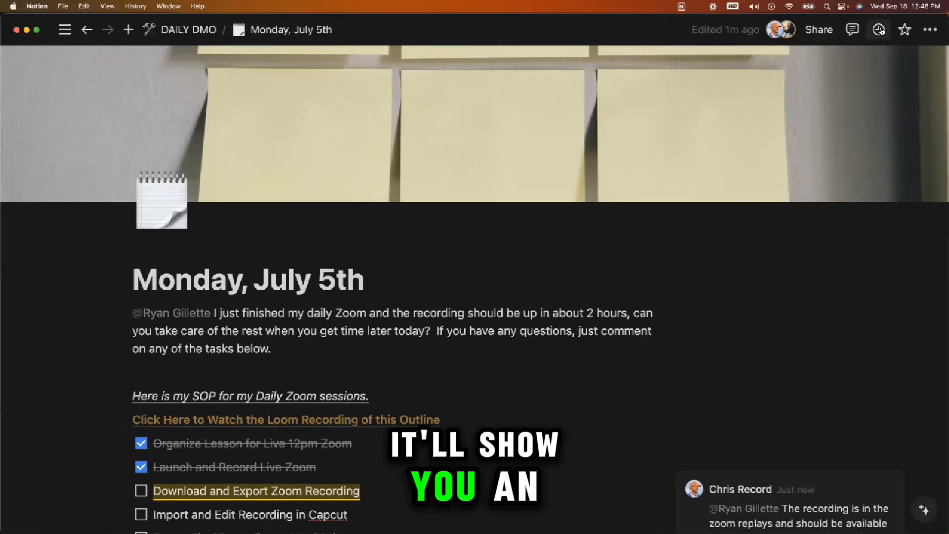
- Review the page's update history and close it, checking the comments shown on the page
left_click(879, 30)
scroll(817, 444, "down", 4)
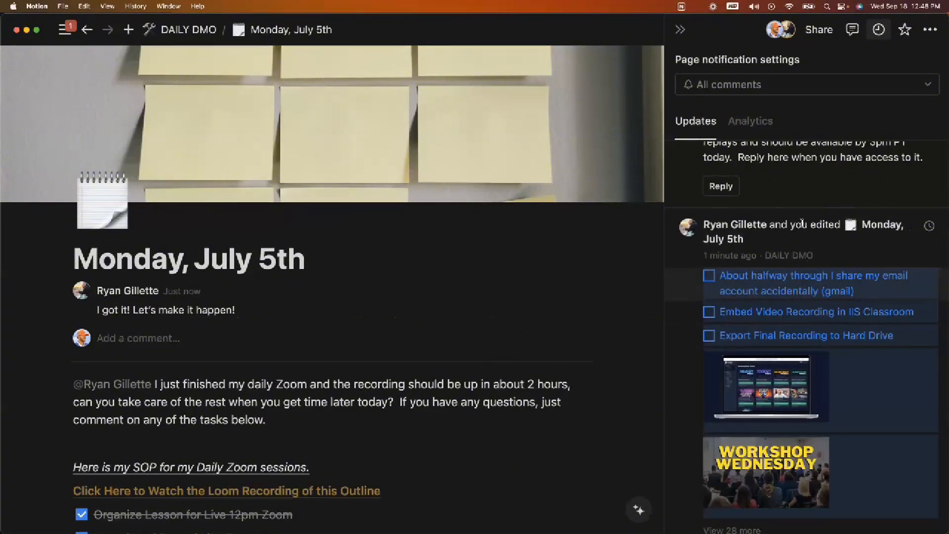
scroll(801, 228, "up", 4)
scroll(801, 223, "up", 1)
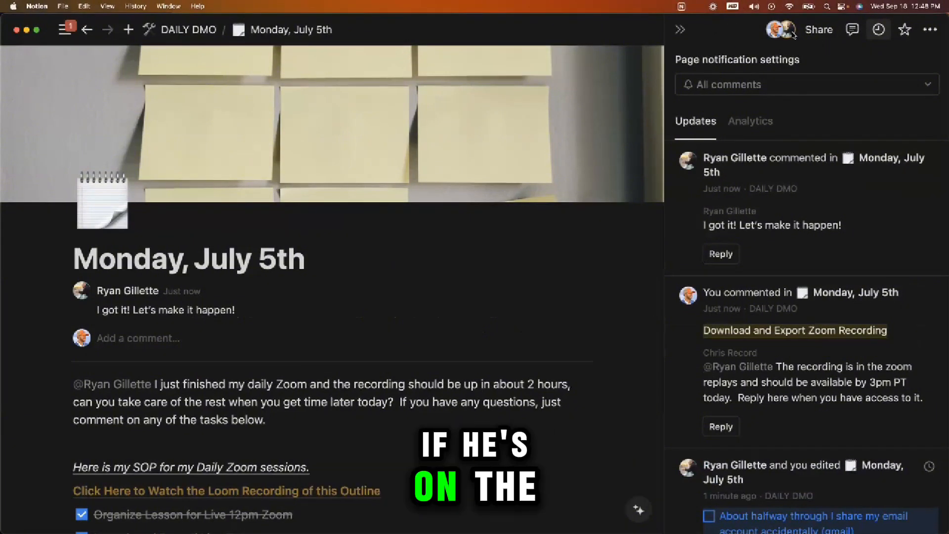
left_click(680, 31)
scroll(403, 196, "down", 5)
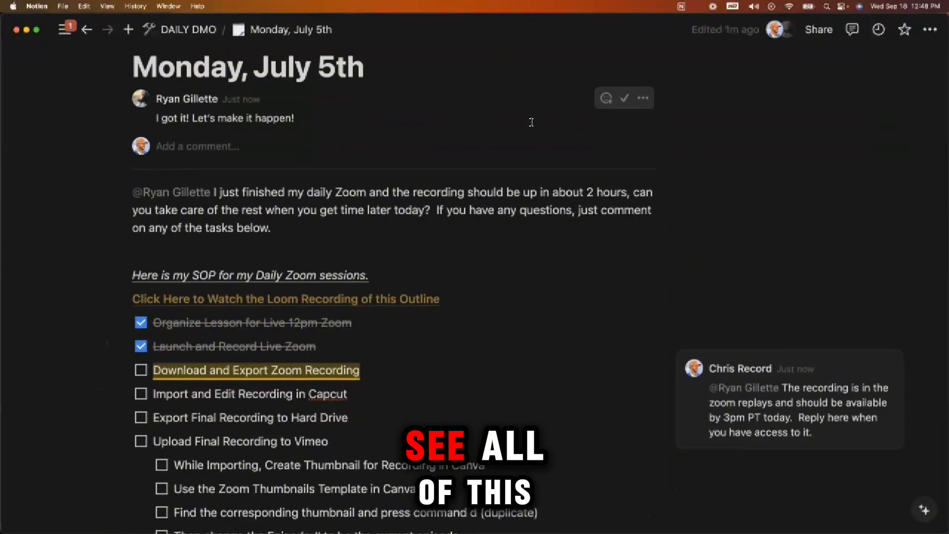
scroll(533, 123, "up", 4)
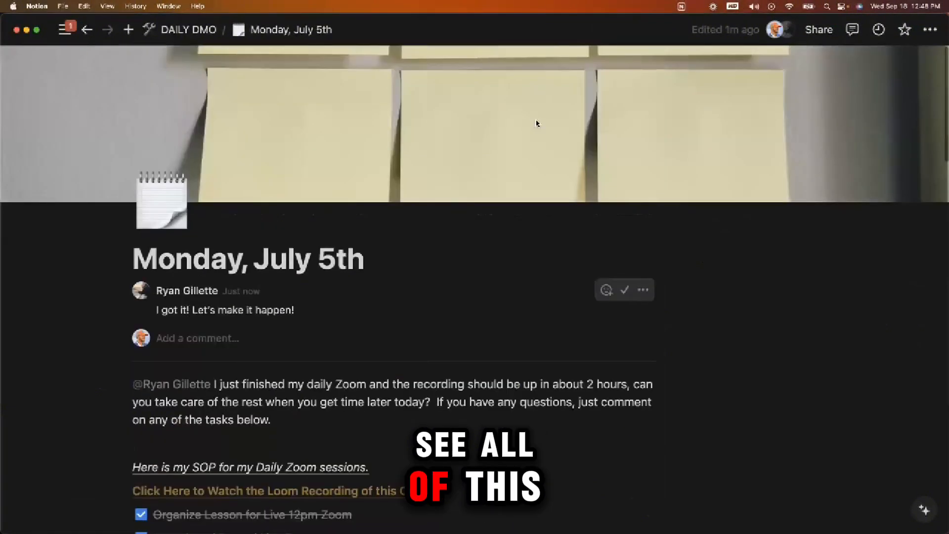
- Publish the Monday, July 5th page to the web as a site
left_click(820, 30)
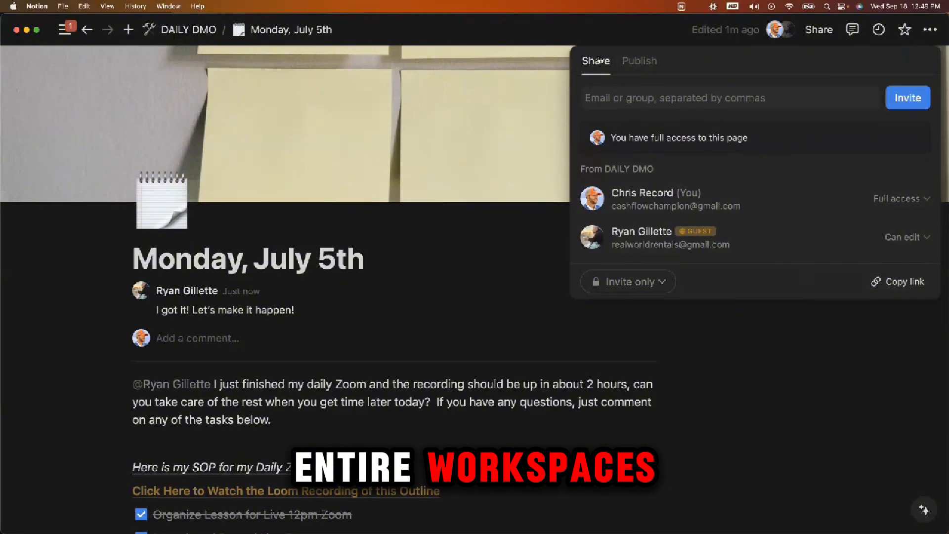
left_click(642, 62)
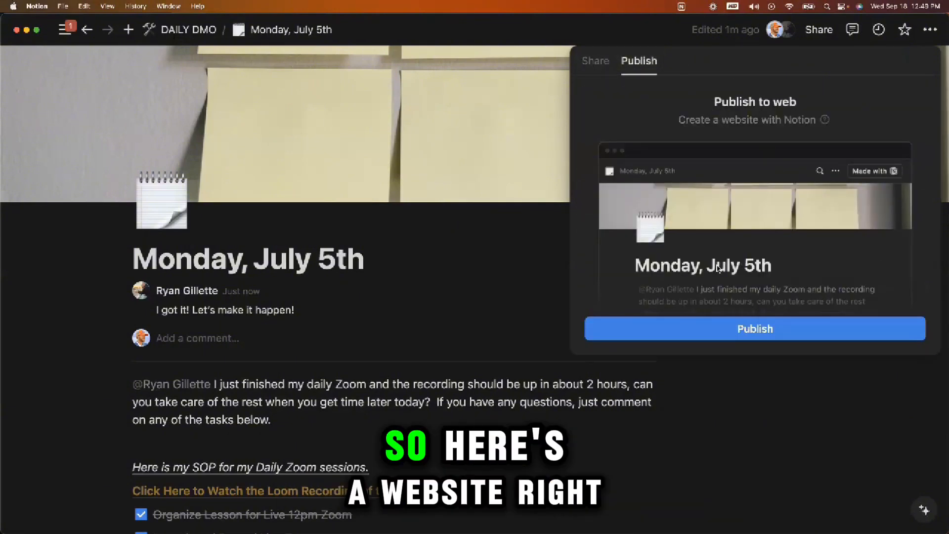
left_click(757, 329)
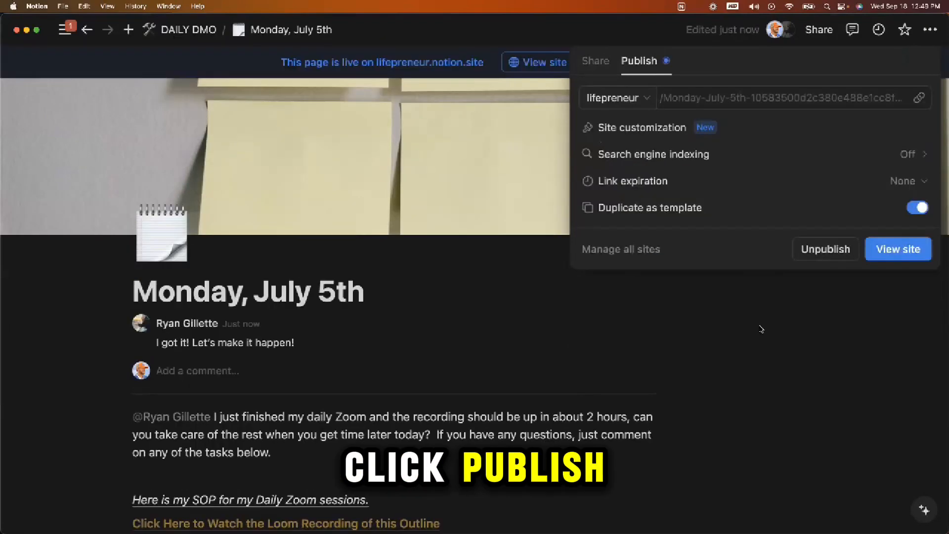
- Look at the published page's domain options and site customization settings, leaving both without changes
left_click(647, 98)
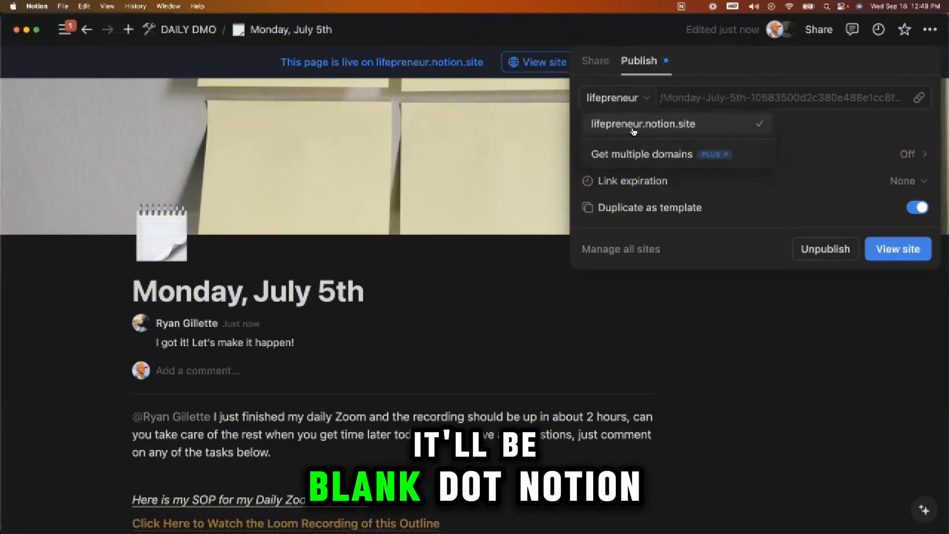
left_click(744, 65)
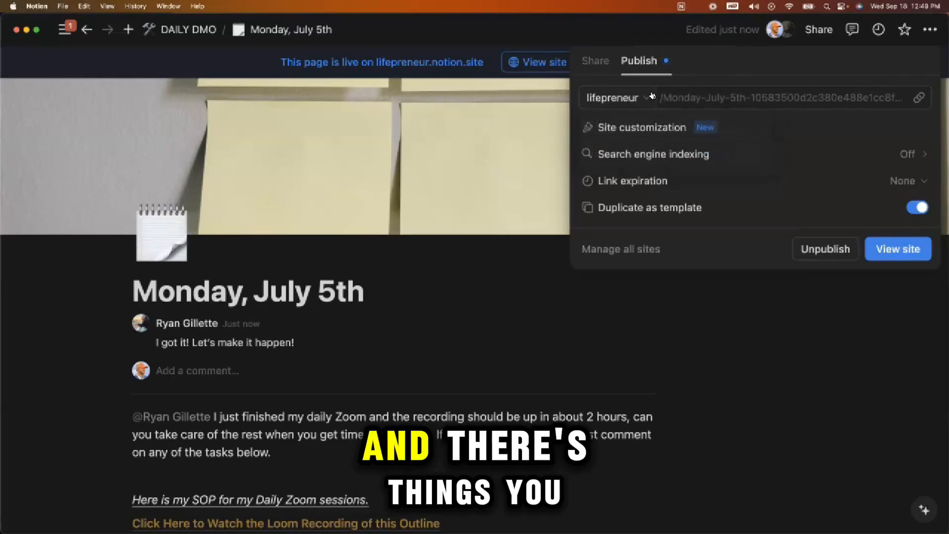
left_click(682, 129)
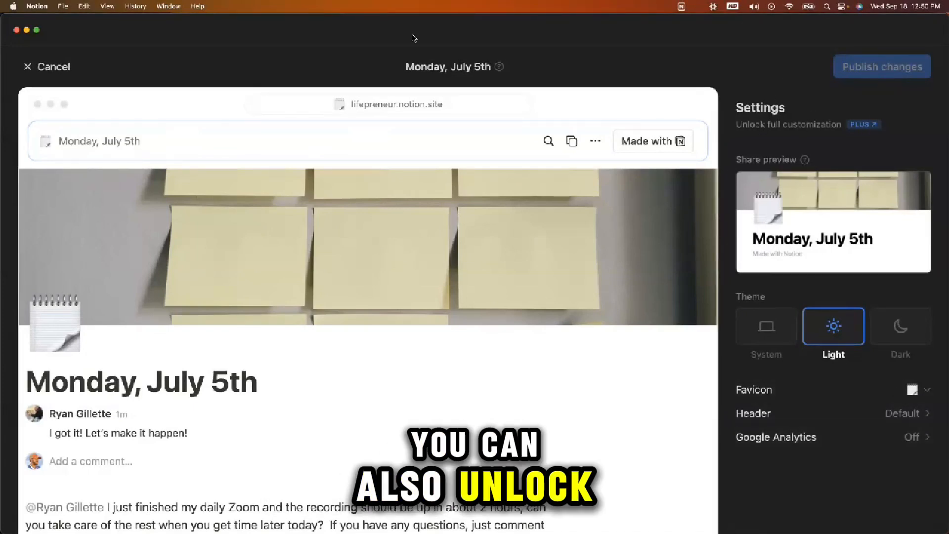
left_click(28, 68)
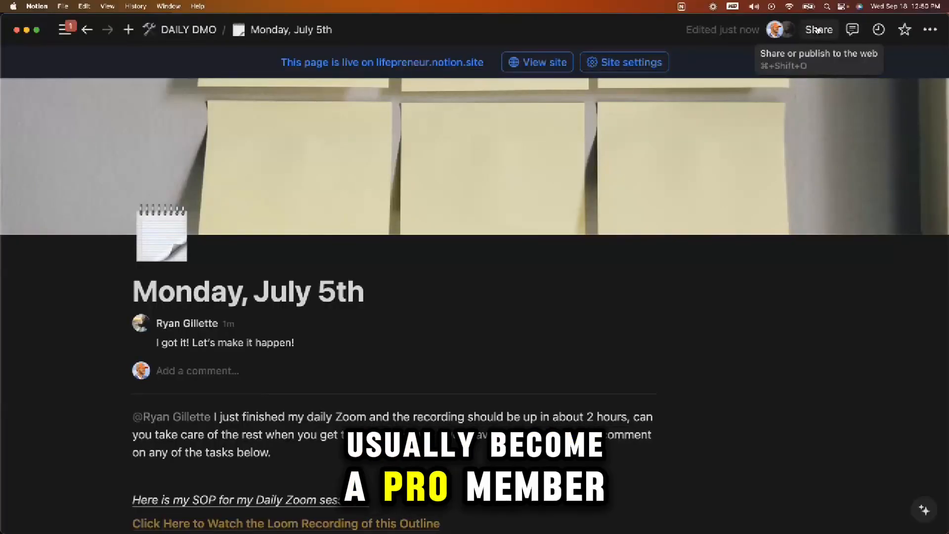
- View the published Monday, July 5th site in the browser and look through it down to the additional session notes
left_click(818, 30)
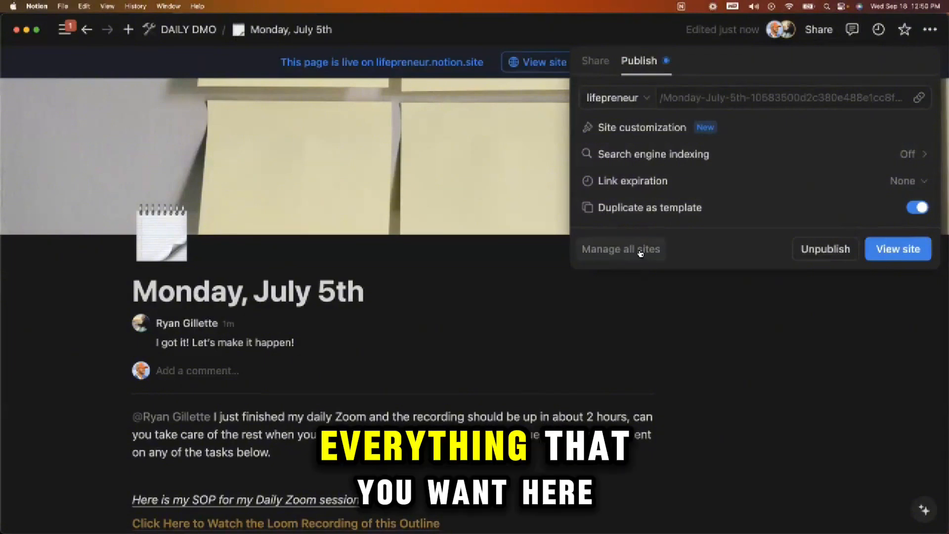
left_click(908, 247)
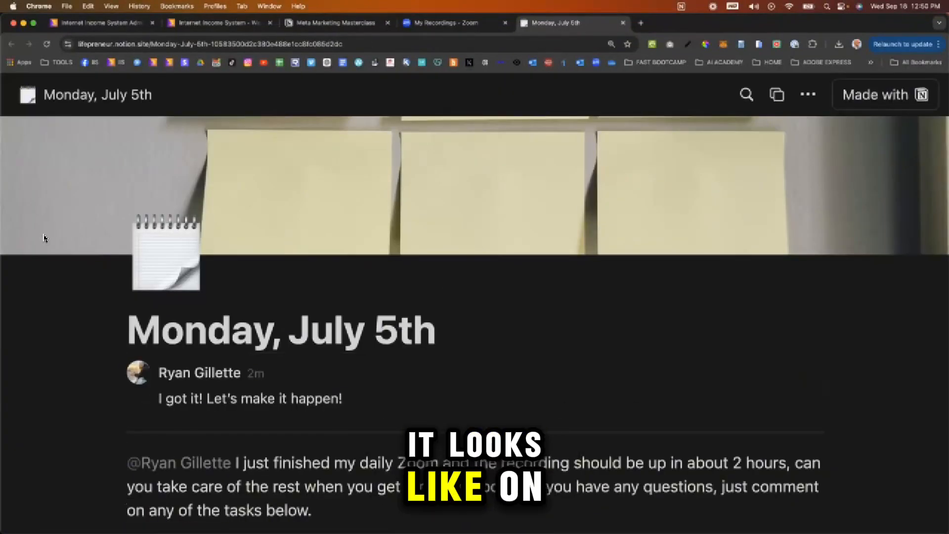
scroll(37, 242, "down", 4)
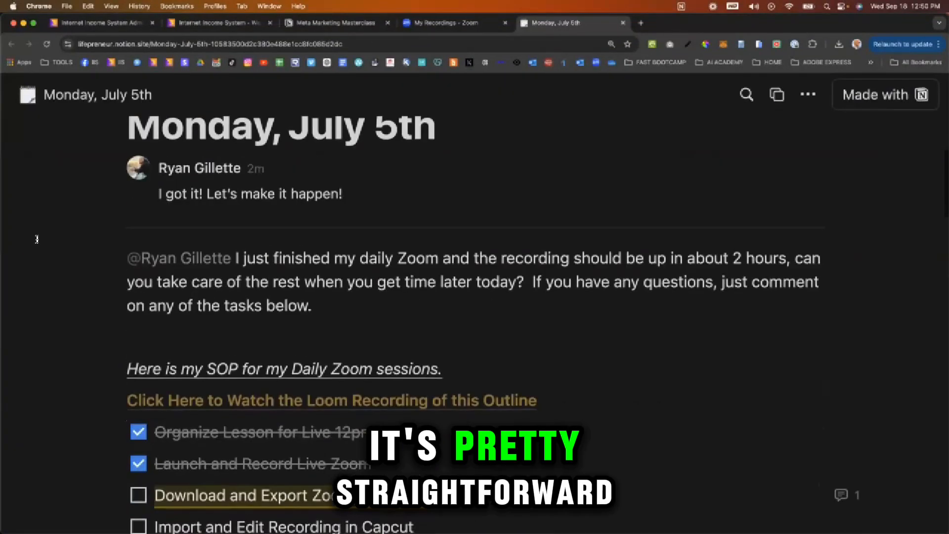
scroll(37, 240, "up", 4)
scroll(37, 240, "down", 15)
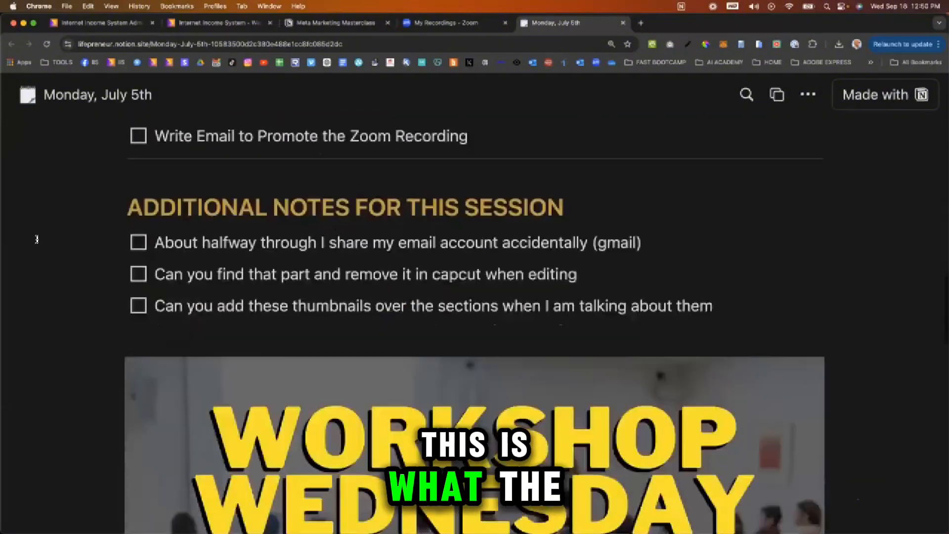
scroll(37, 240, "up", 15)
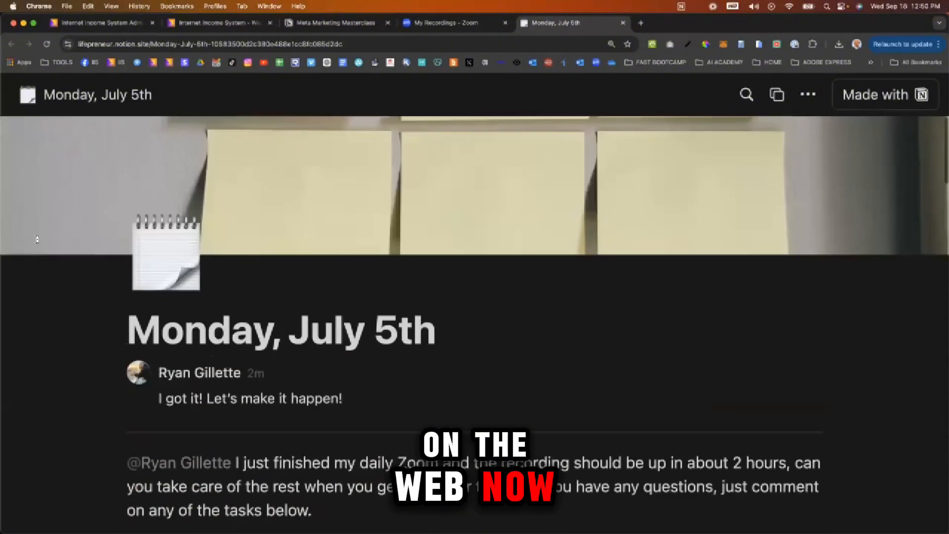
- Select the published page's full web address in the browser, return to Notion and close the publishing settings
left_click(208, 44)
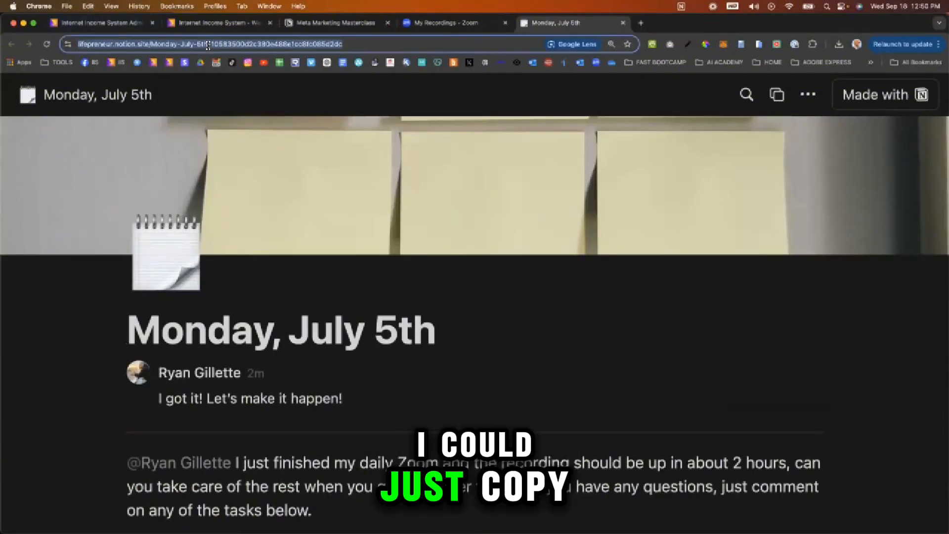
scroll(53, 381, "down", 4)
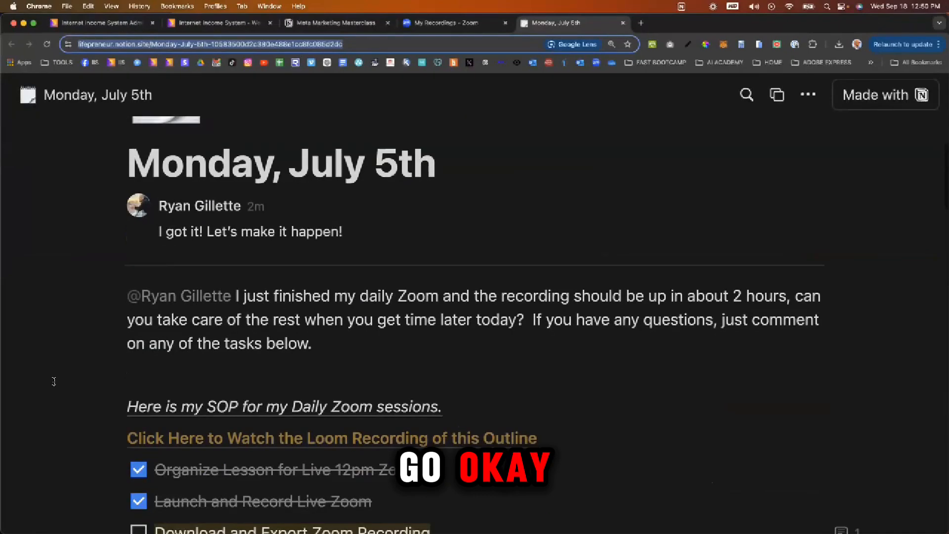
scroll(54, 381, "up", 4)
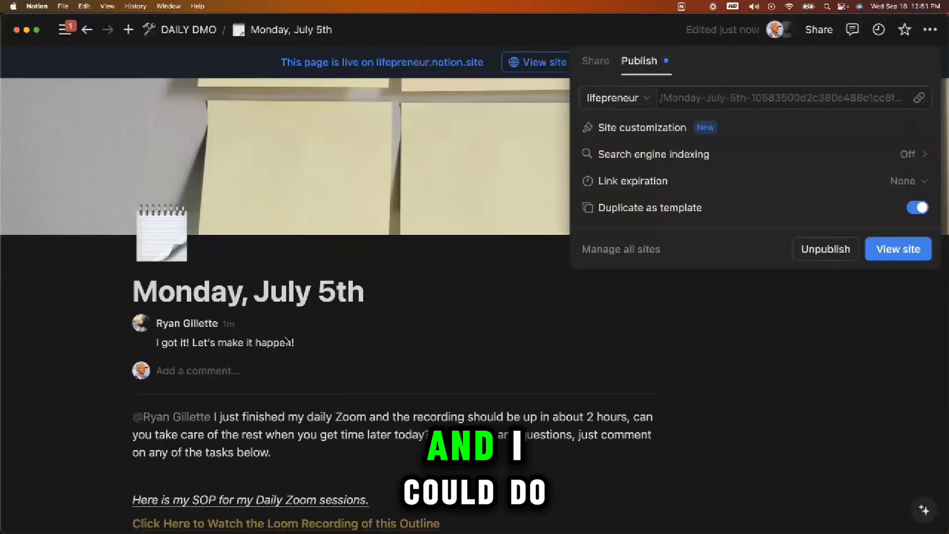
left_click(290, 340)
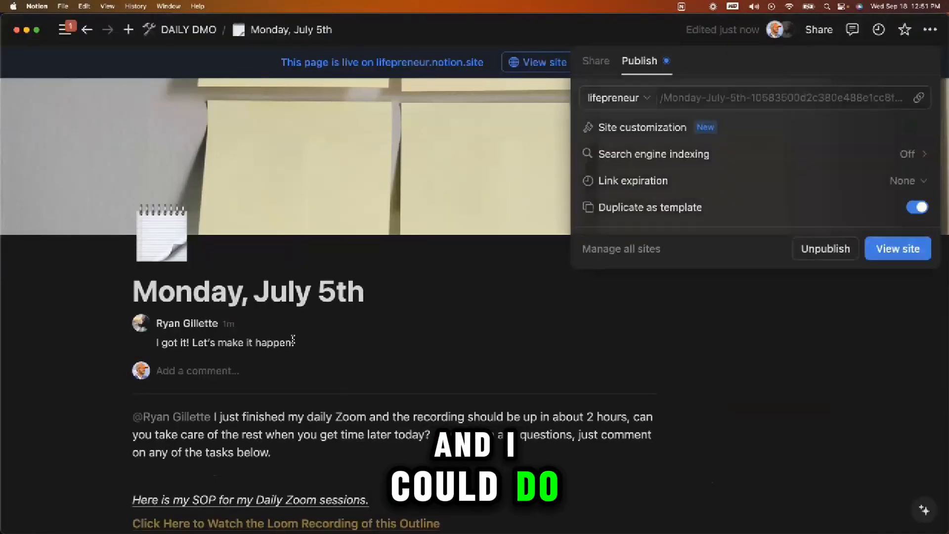
- Resolve the teammate's comment at the top of the Monday, July 5th page and hard-reload the published site in the browser
mouse_move(439, 328)
left_click(623, 323)
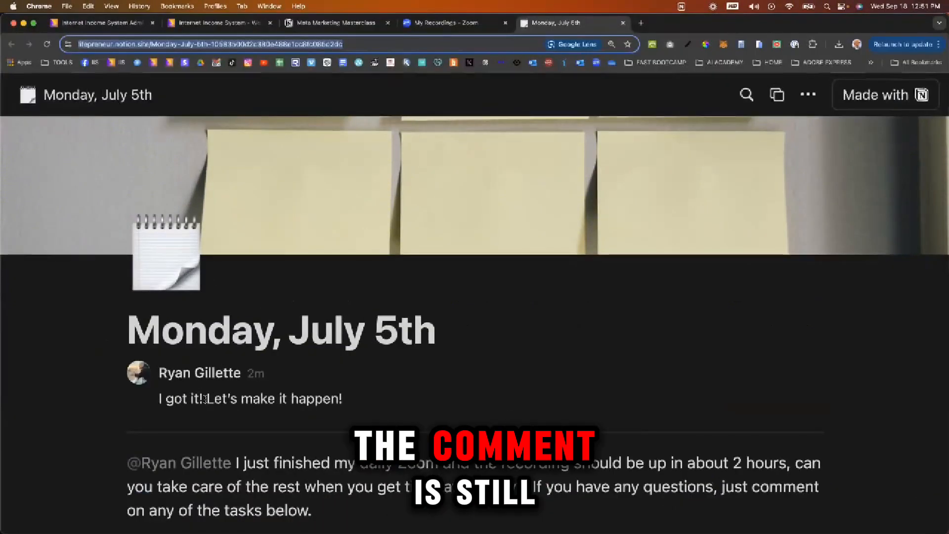
left_click(47, 45)
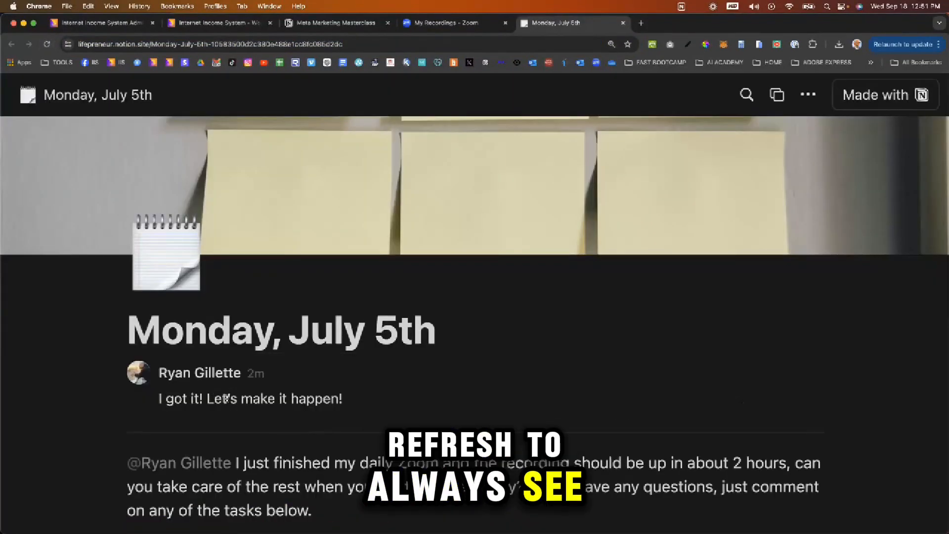
left_click(48, 44, "shift")
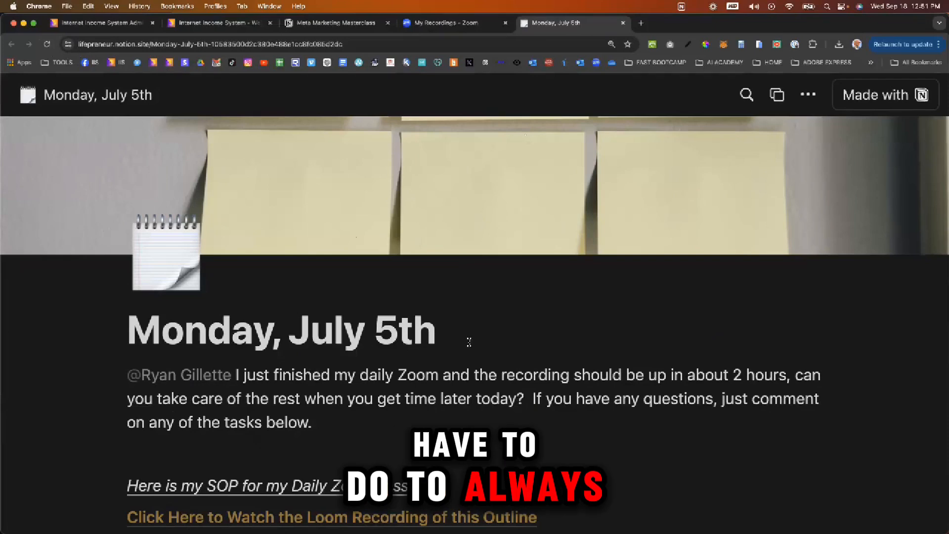
left_click(47, 45, "shift")
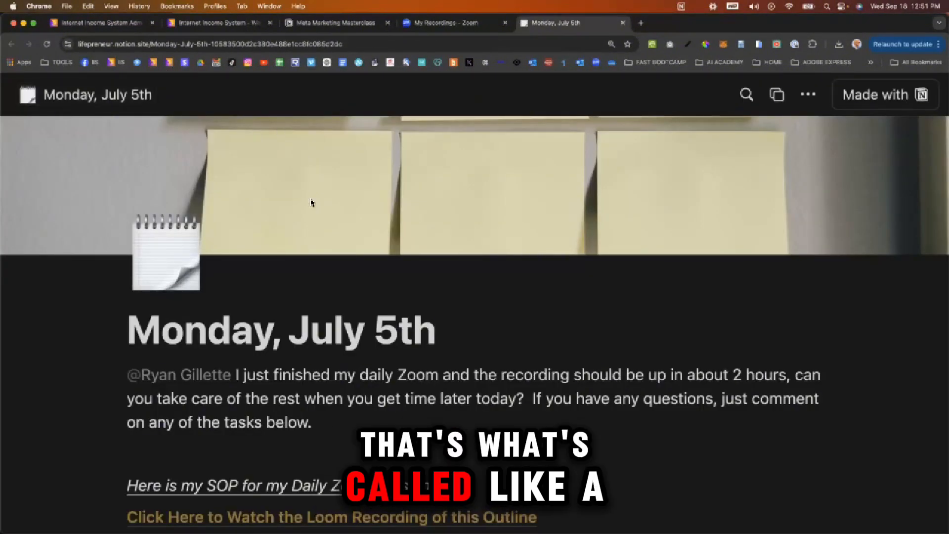
scroll(284, 325, "down", 1)
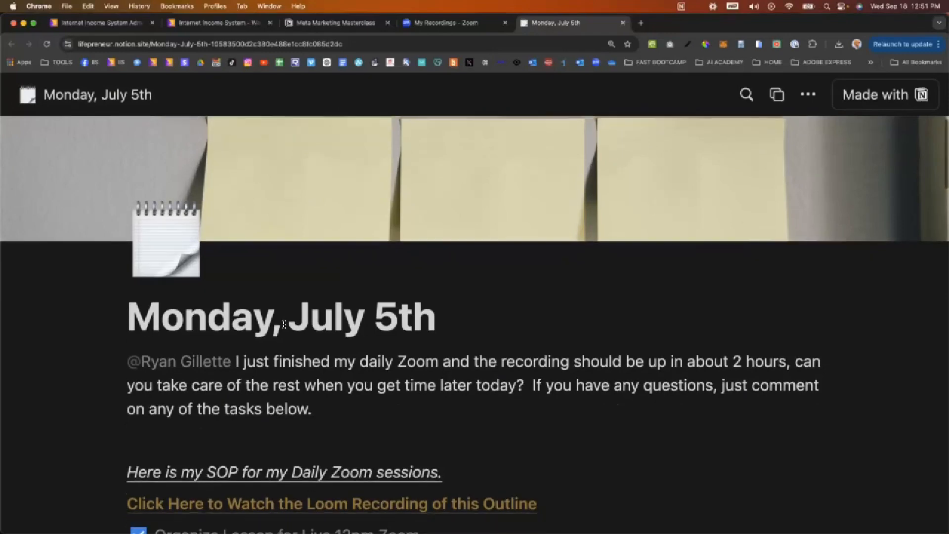
scroll(63, 161, "up", 1)
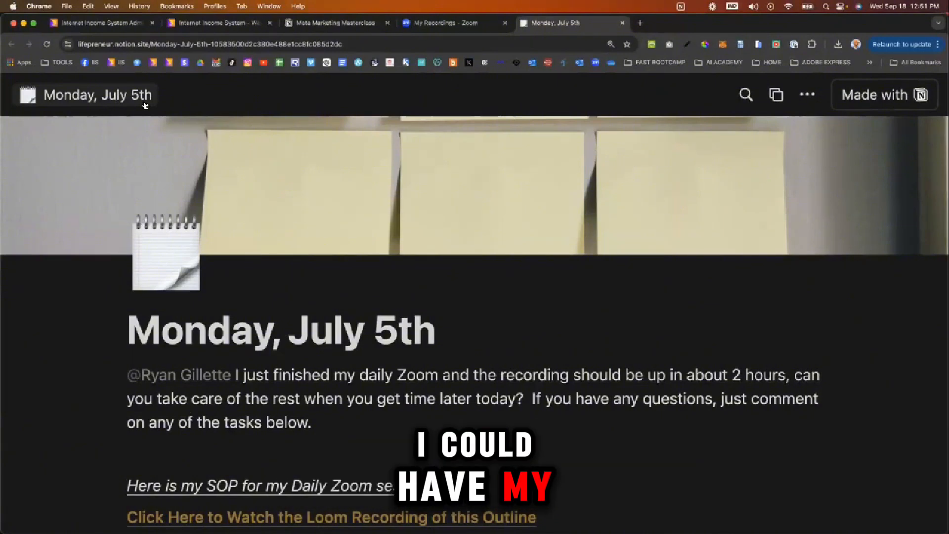
- In Notion, comment "Today is Episode 2" on the task about changing the Episode # to the current episode
scroll(256, 315, "down", 5)
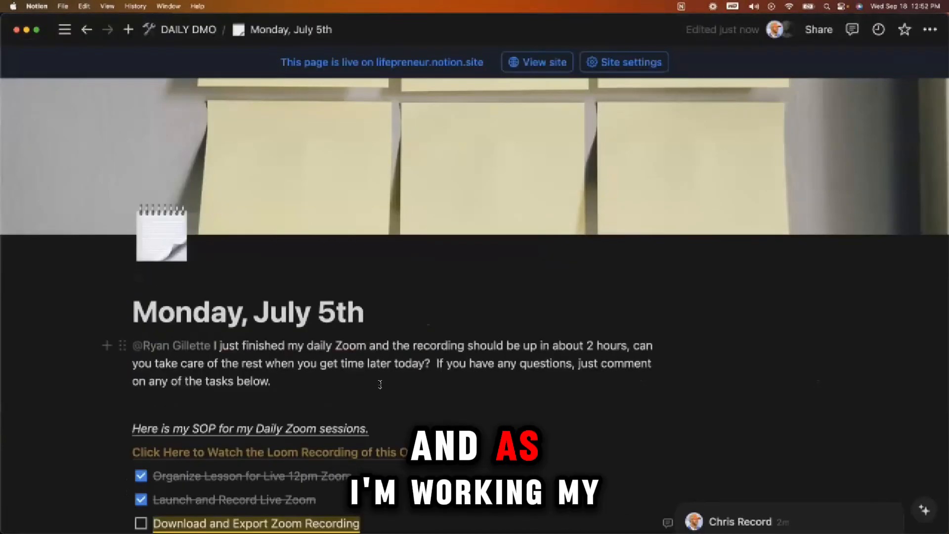
scroll(381, 385, "down", 4)
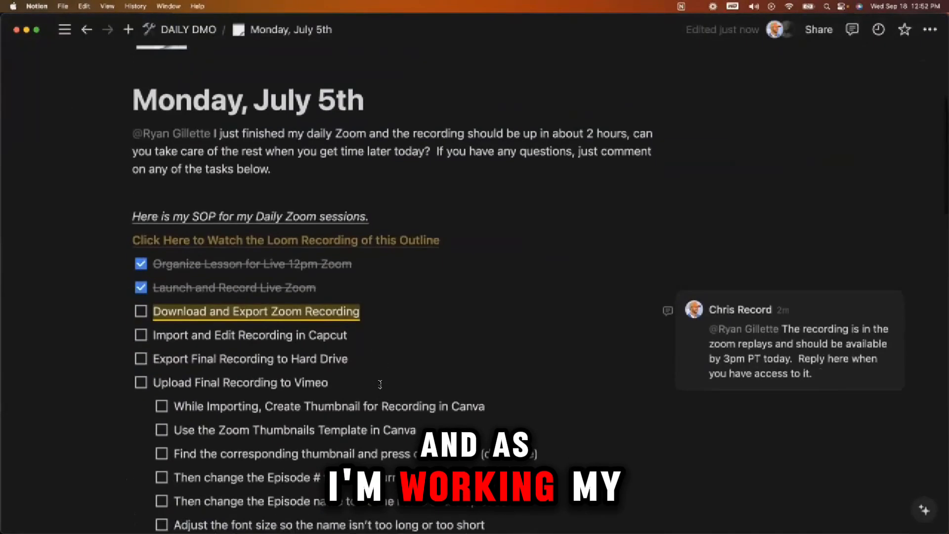
scroll(380, 384, "down", 3)
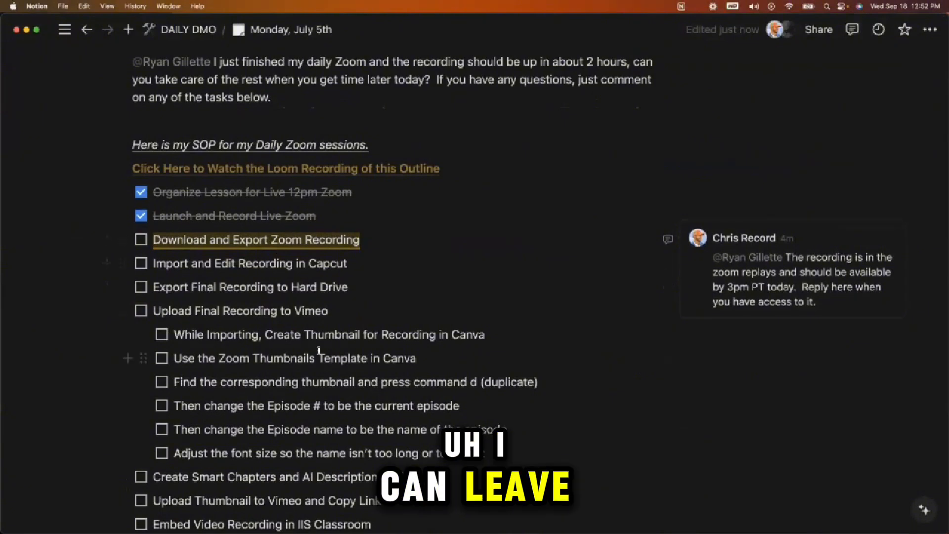
scroll(318, 350, "down", 4)
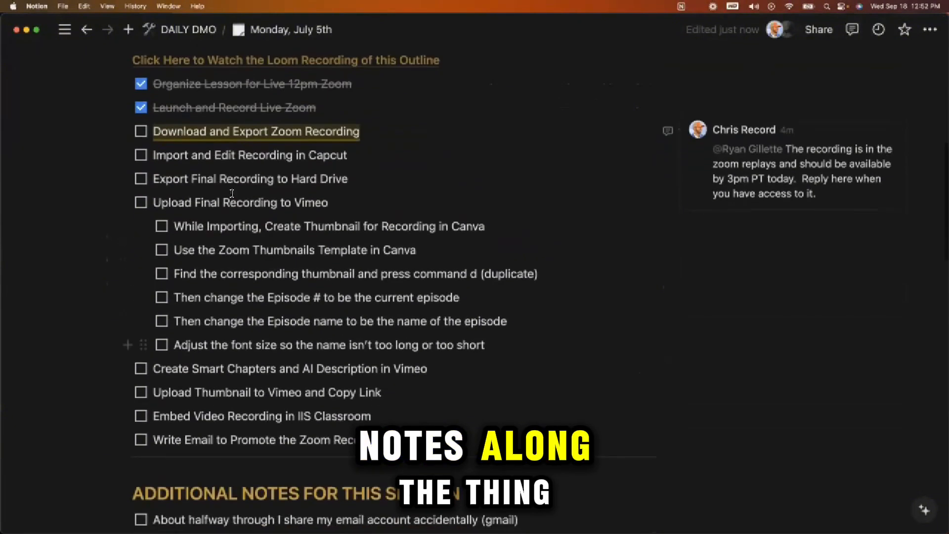
triple_click(396, 251)
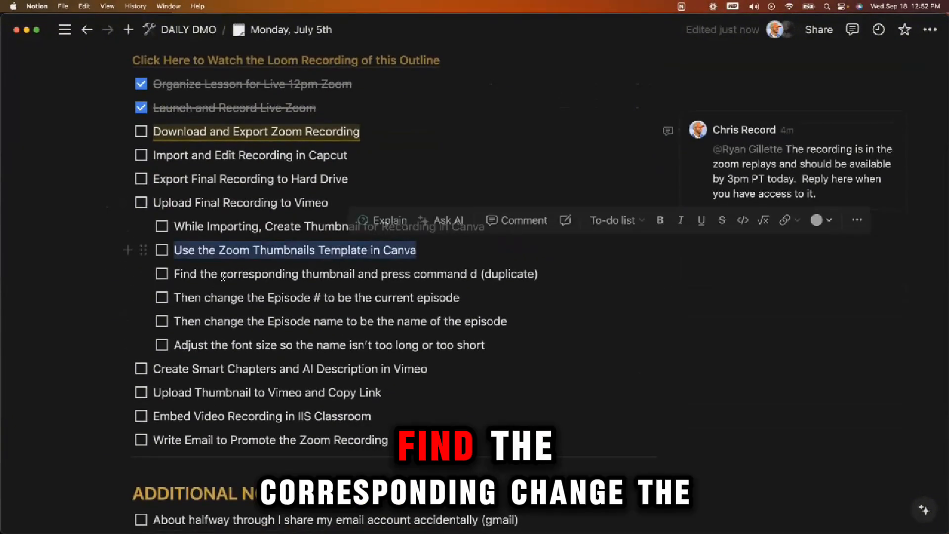
left_click(328, 298)
triple_click(438, 299)
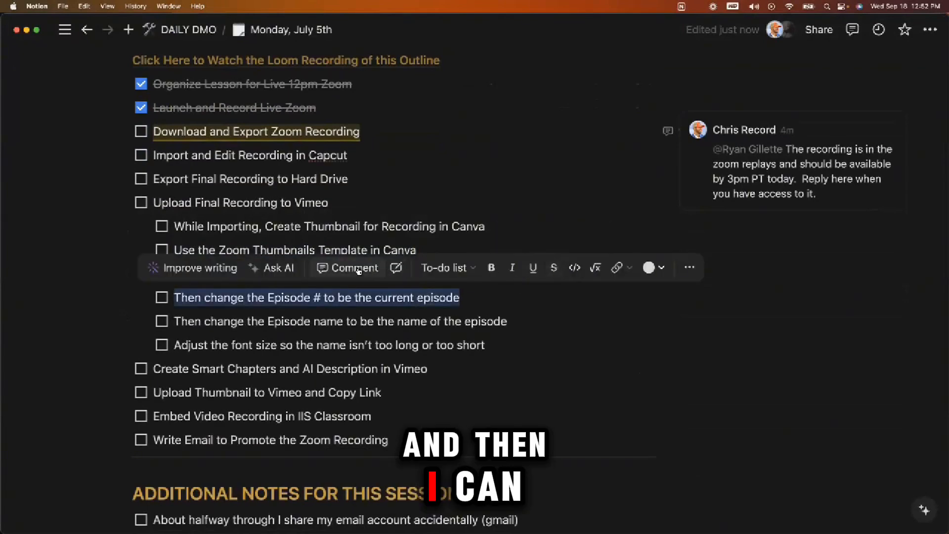
left_click(355, 268)
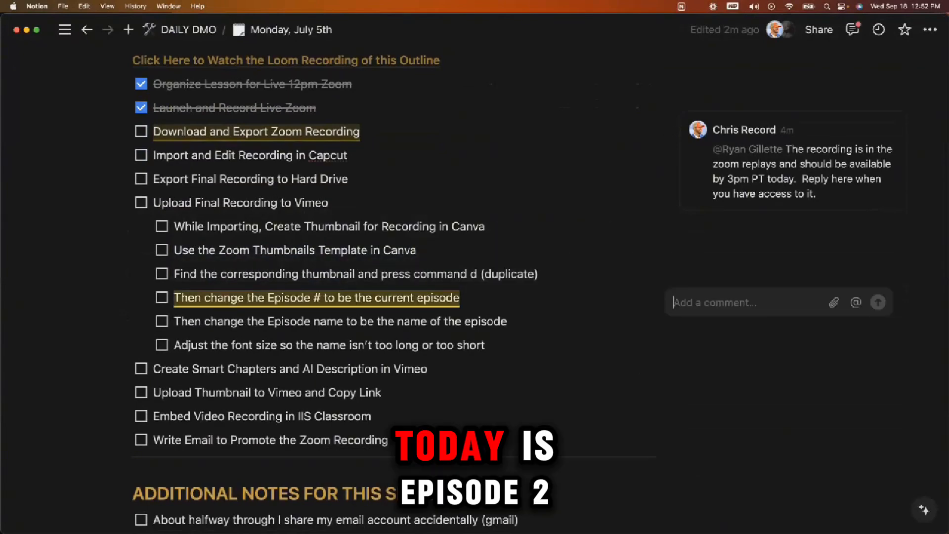
type("Today is Epis")
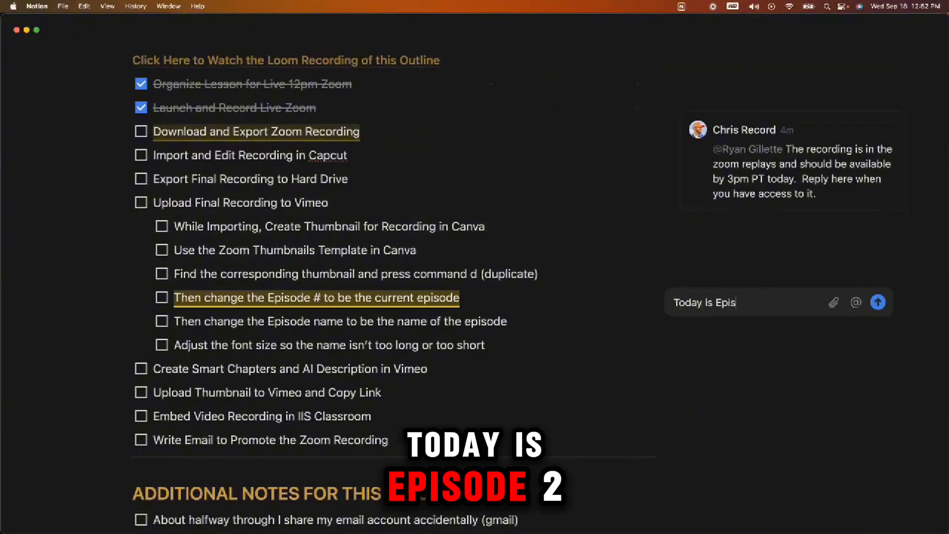
type("ode 2")
key("Return")
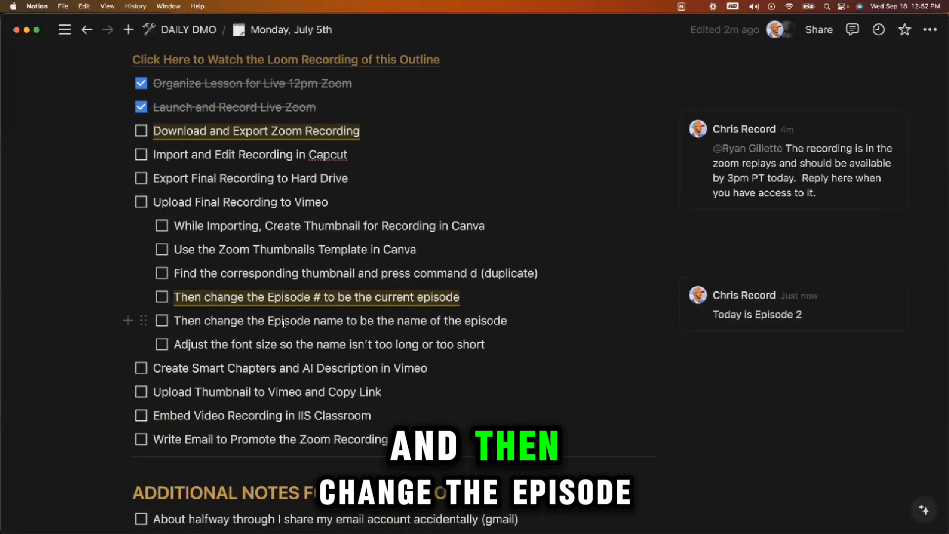
- Comment "Today's Name: Notion Project Management" on the task about changing the Episode name
triple_click(327, 321)
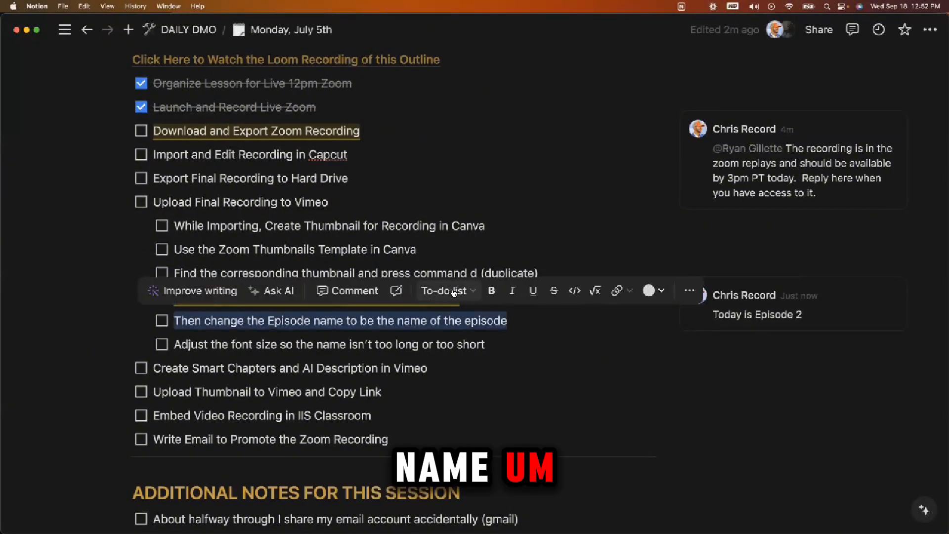
left_click(354, 290)
type("Today")
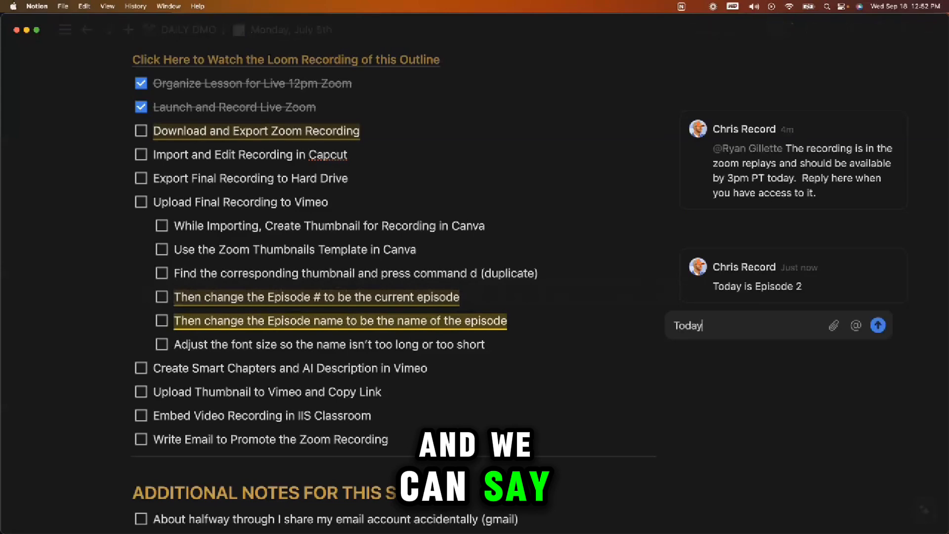
type("'s Name:  N")
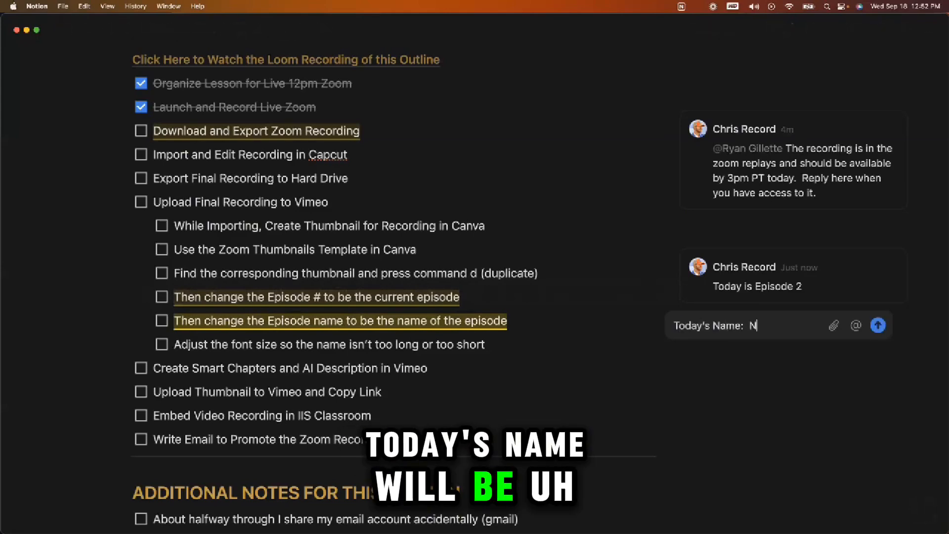
type("otiona")
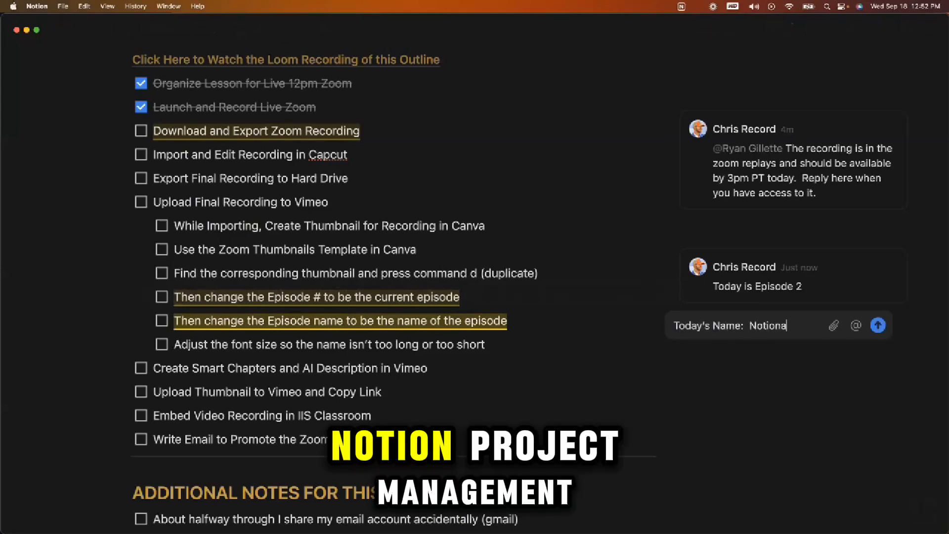
type("Project Management")
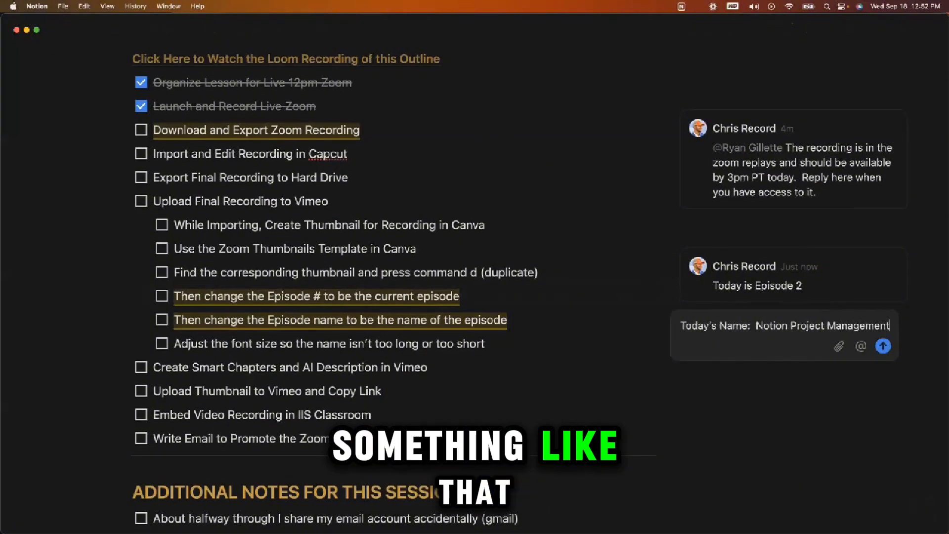
key("Return")
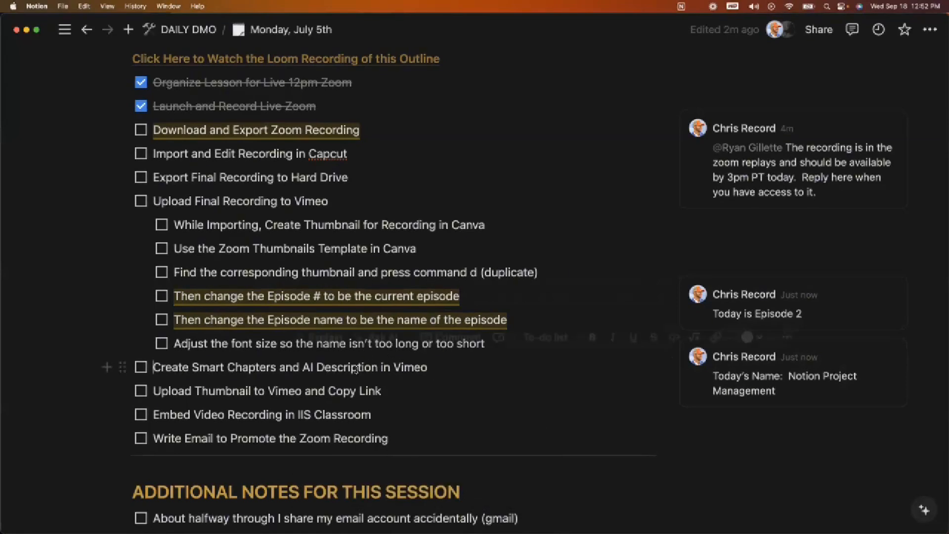
- Comment on the Smart Chapters task: "Let me know if you have any trouble accessing my vimeo account - the loom video should have all the details"
triple_click(367, 368)
left_click(332, 337)
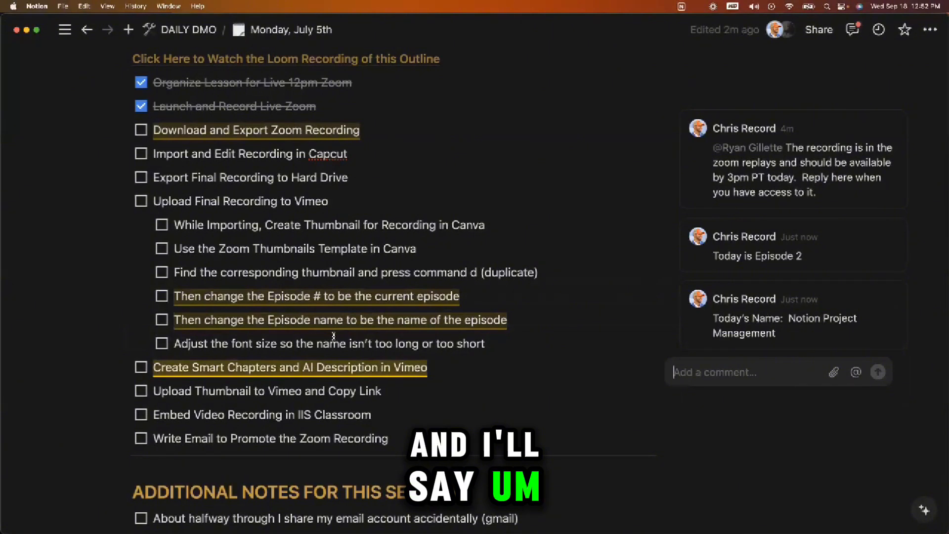
type("Let me know if you ha")
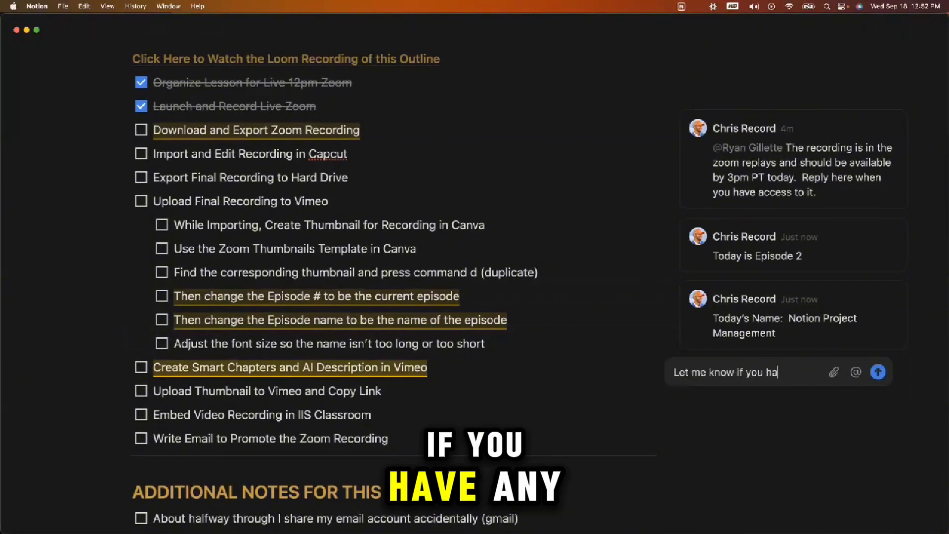
type("ve any trouble ac")
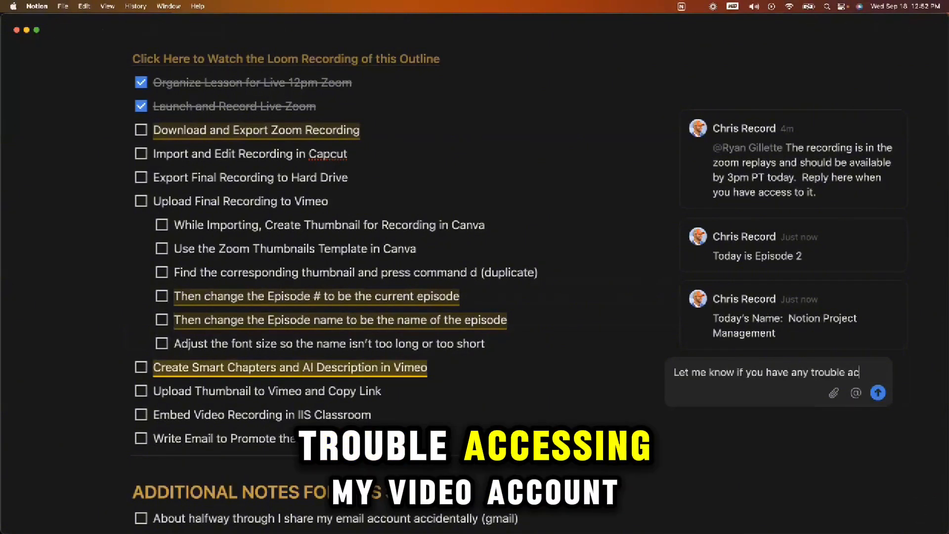
type("cessing my vieeo")
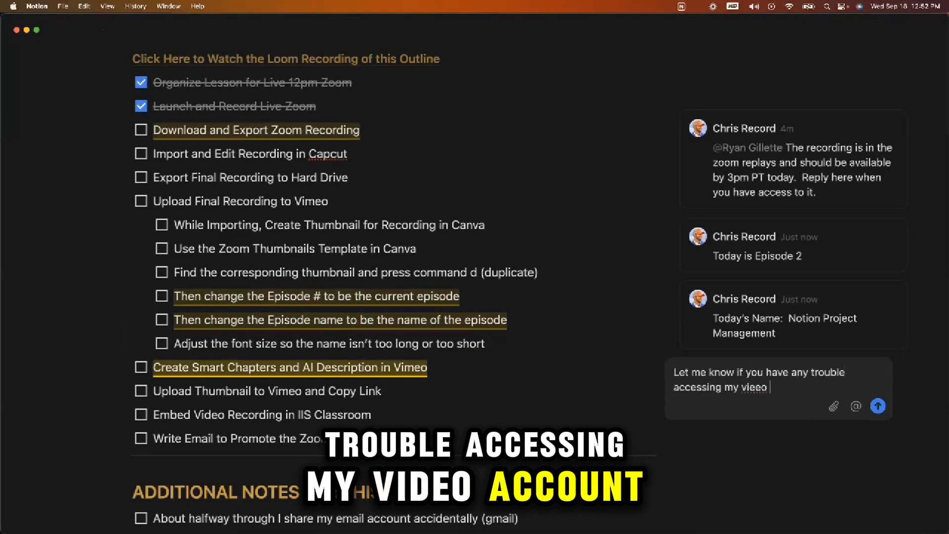
key("BackSpace")
key("BackSpace")
key("BackSpace")
key("BackSpace")
type("meo a")
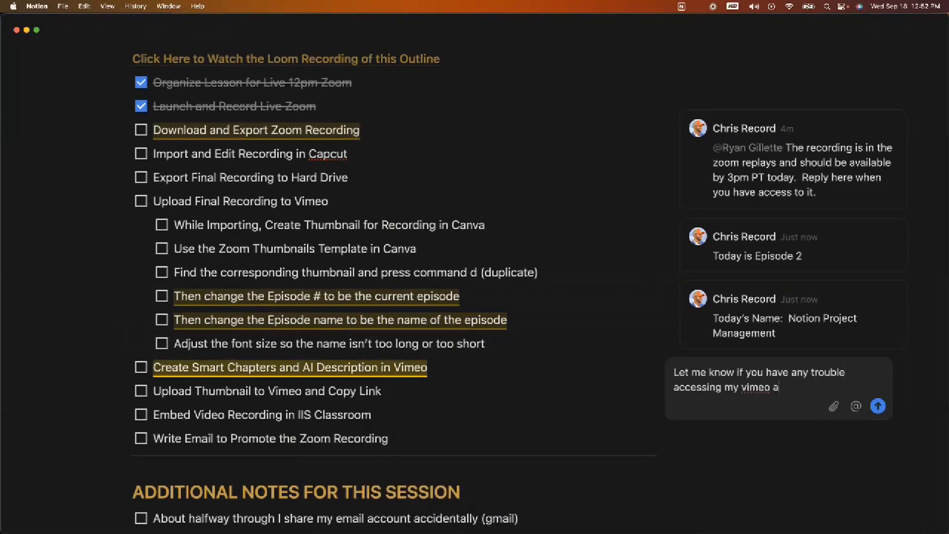
type("ccount - the loom vid")
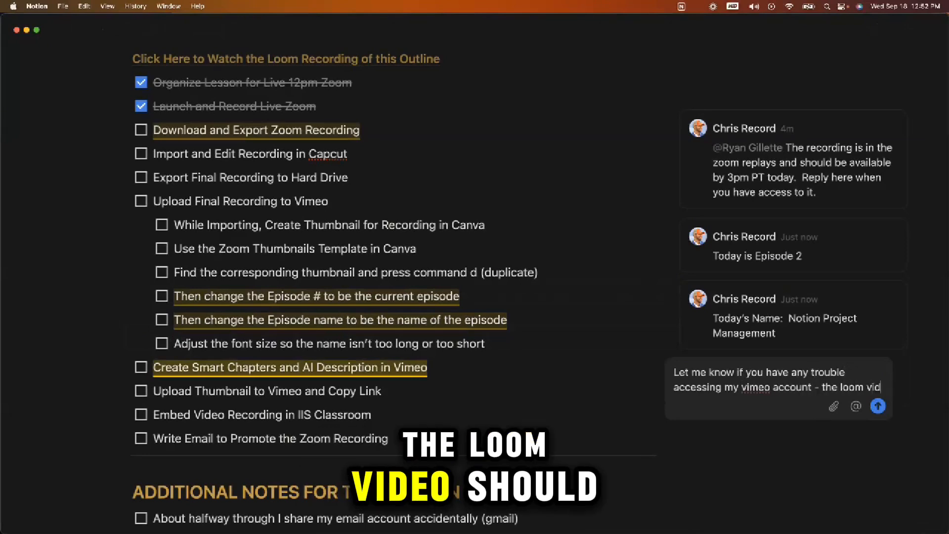
type("eo should")
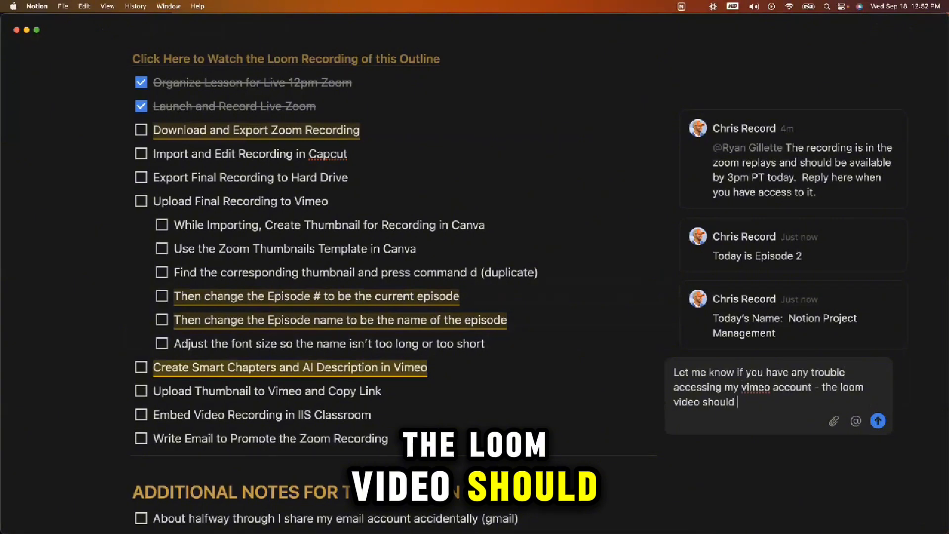
type(" s")
key("BackSpace")
type("have all")
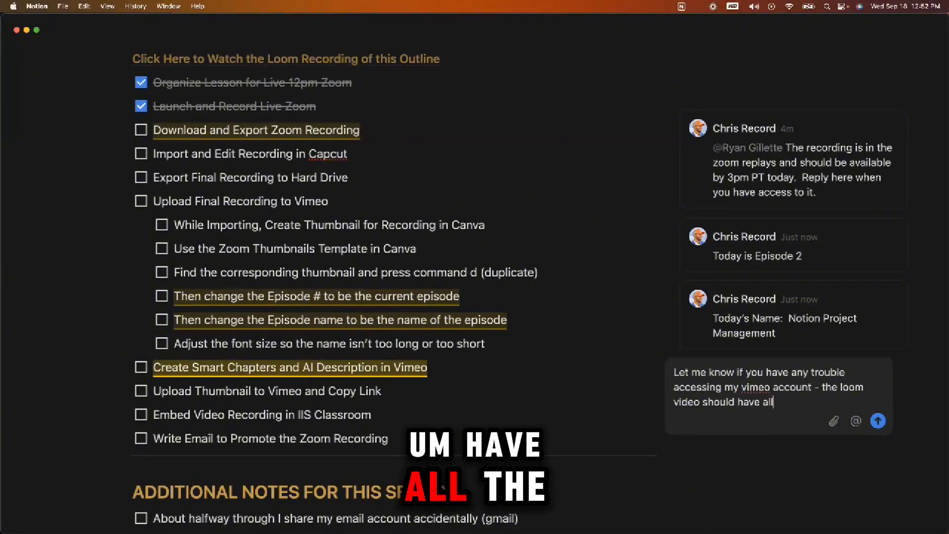
type(" the details")
key("Return")
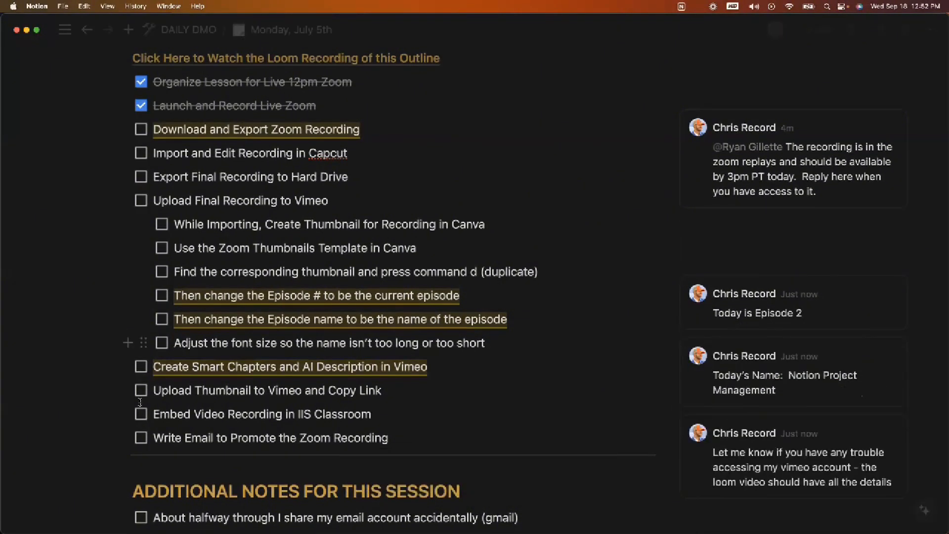
scroll(360, 396, "down", 5)
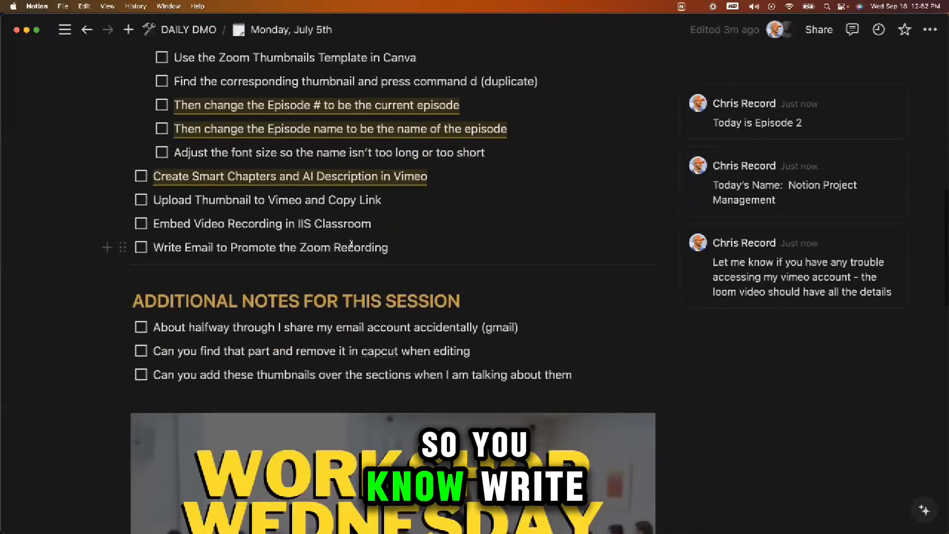
left_click_drag(393, 248, 451, 233)
left_click(328, 217)
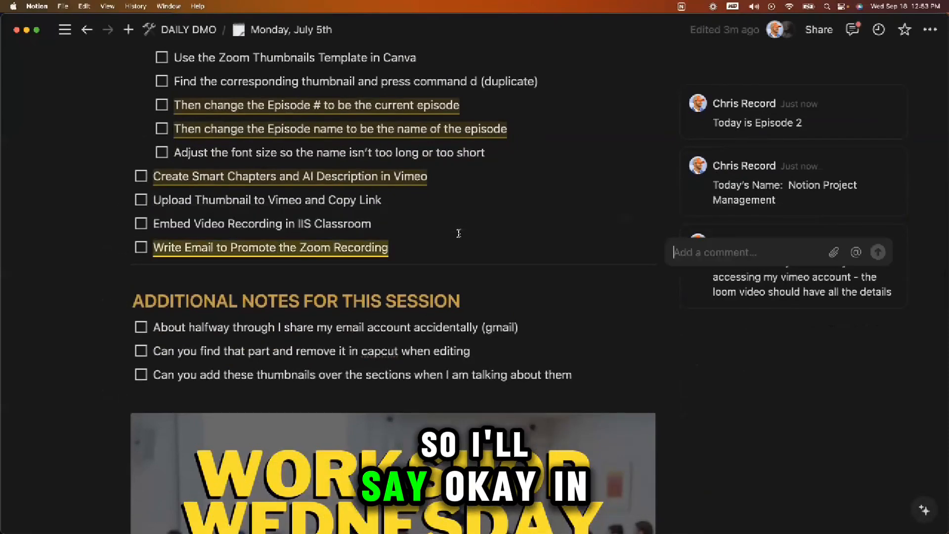
left_click(472, 254)
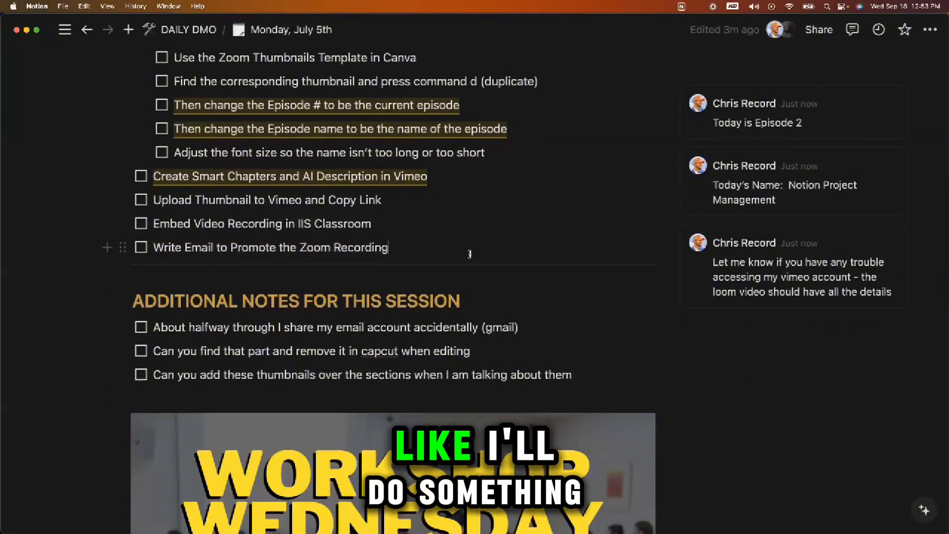
key("Return")
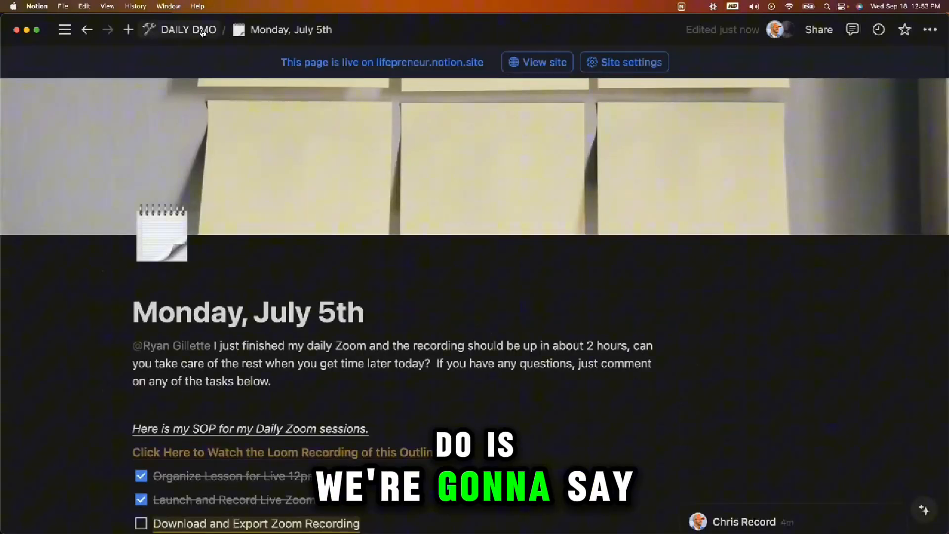
- Return to the parent DAILY DMO page
left_click(201, 30)
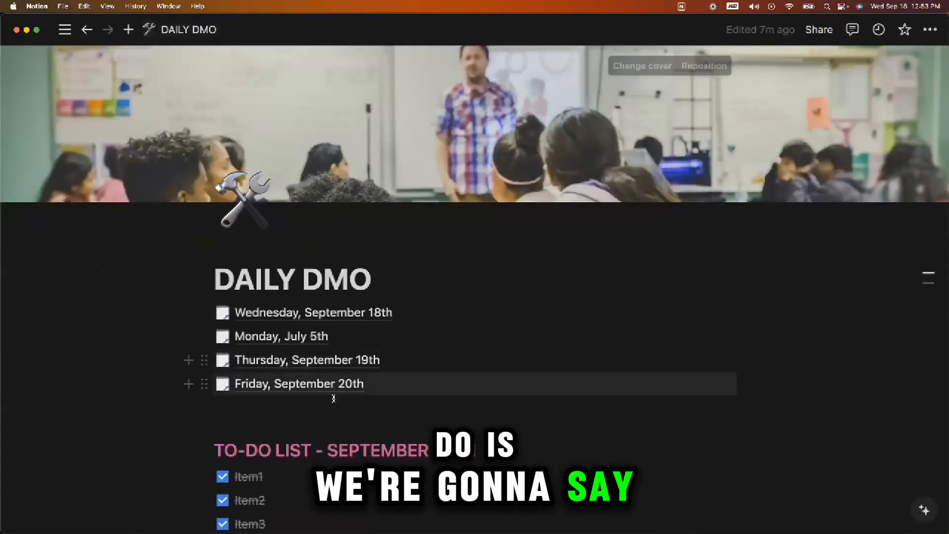